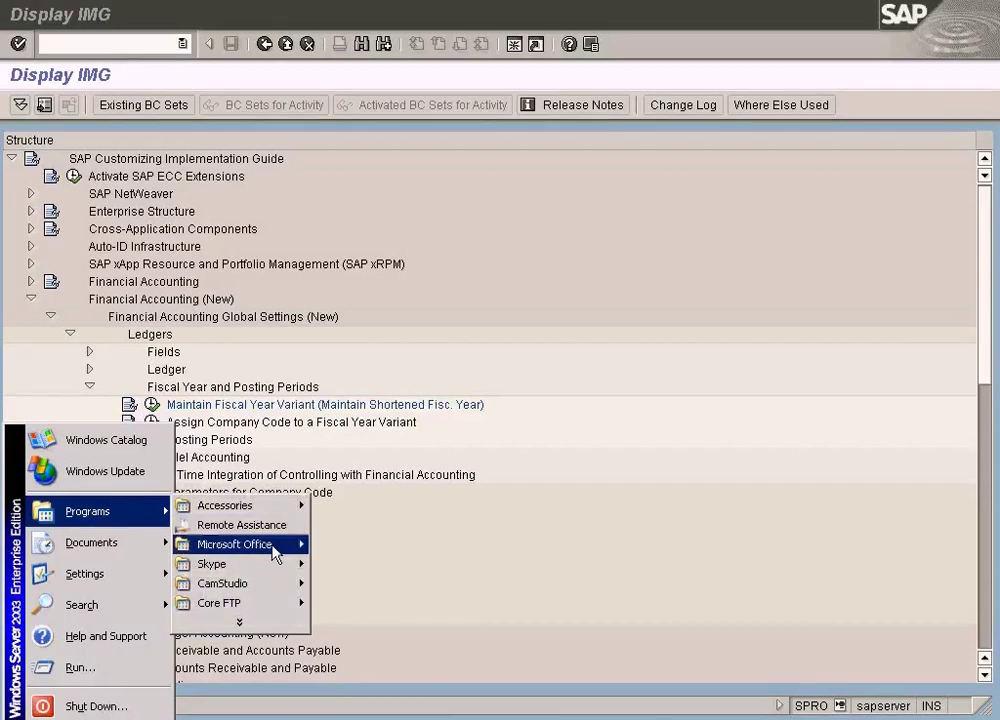
# Step: Start Microsoft Word and open the recent document SAP Training2
pyautogui.click(325, 565)
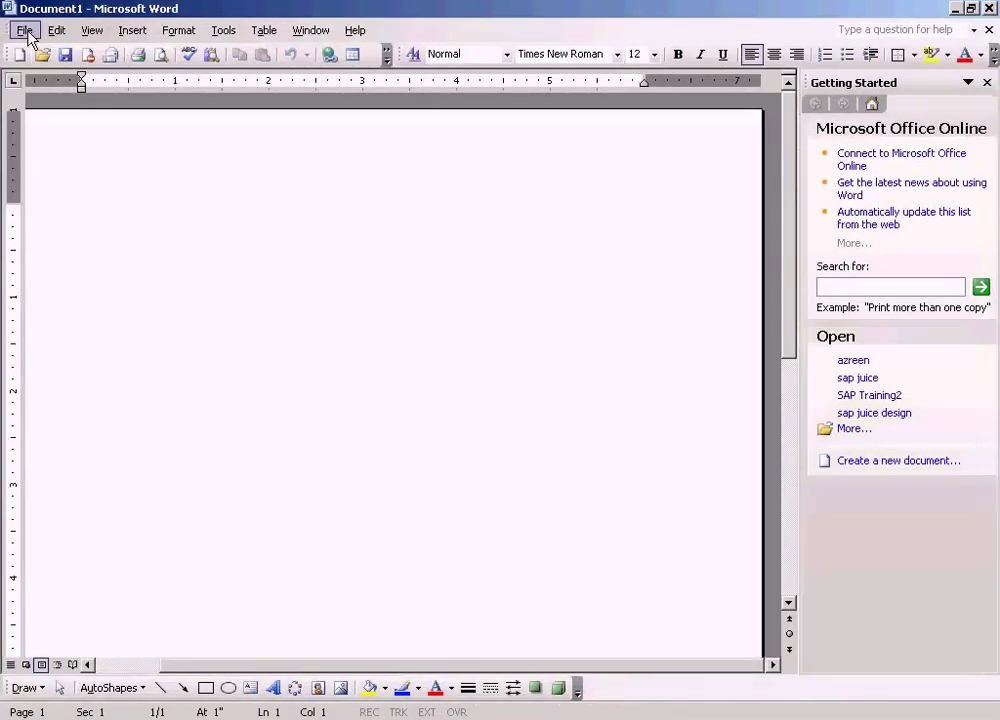
pyautogui.click(24, 30)
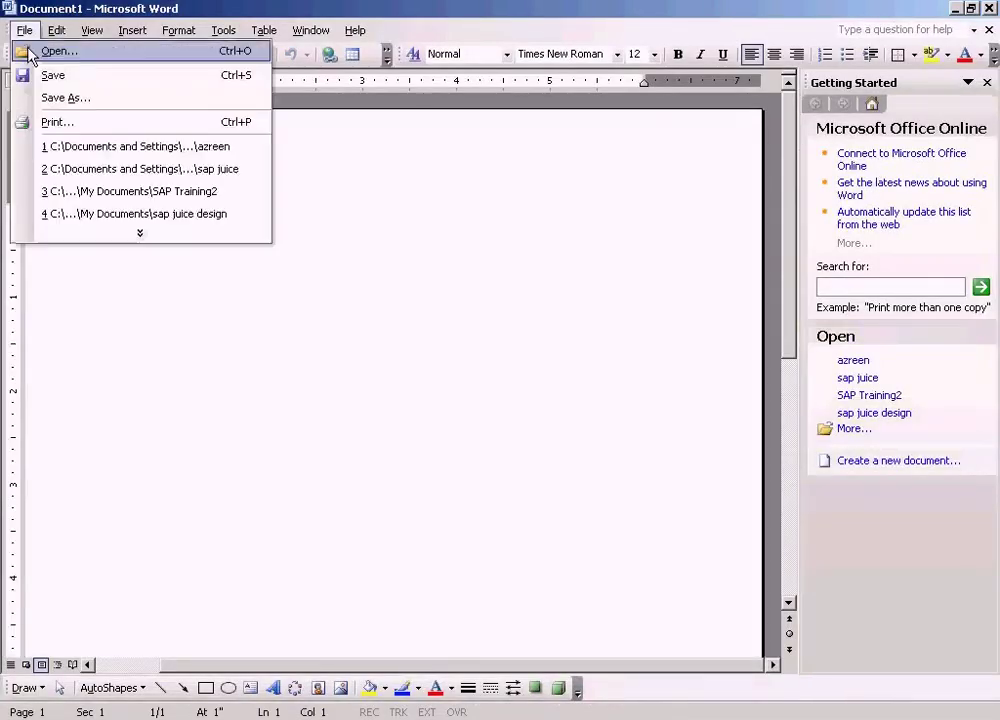
pyautogui.click(136, 192)
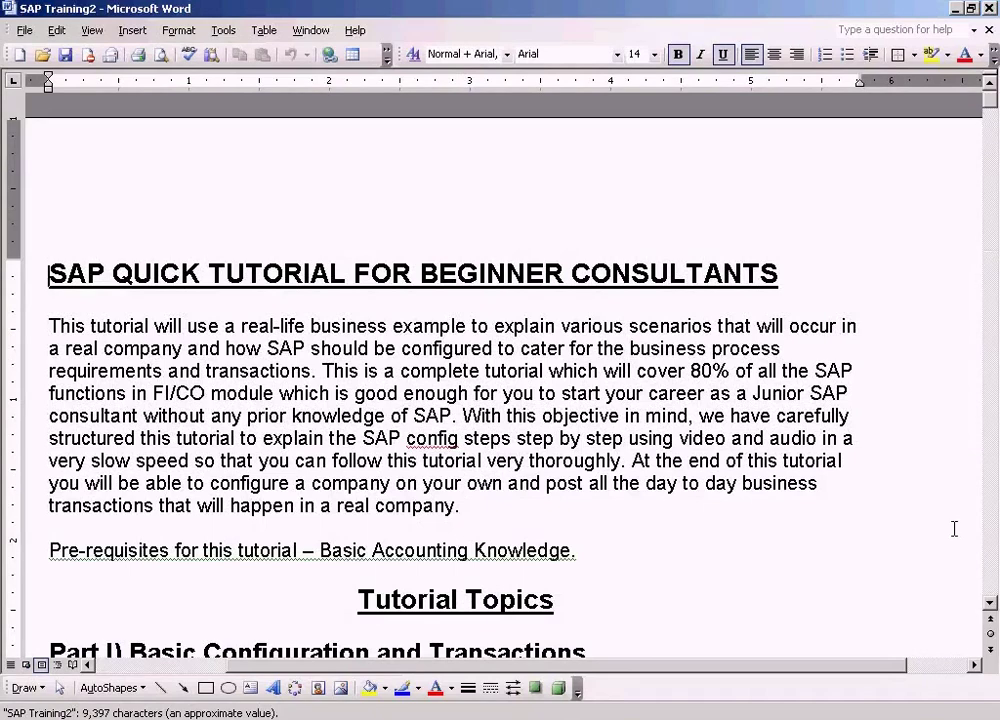
# Step: Read through the tutorial document down to the General Ledger table under Additional Configuration and Transactions
pyautogui.click(993, 571)
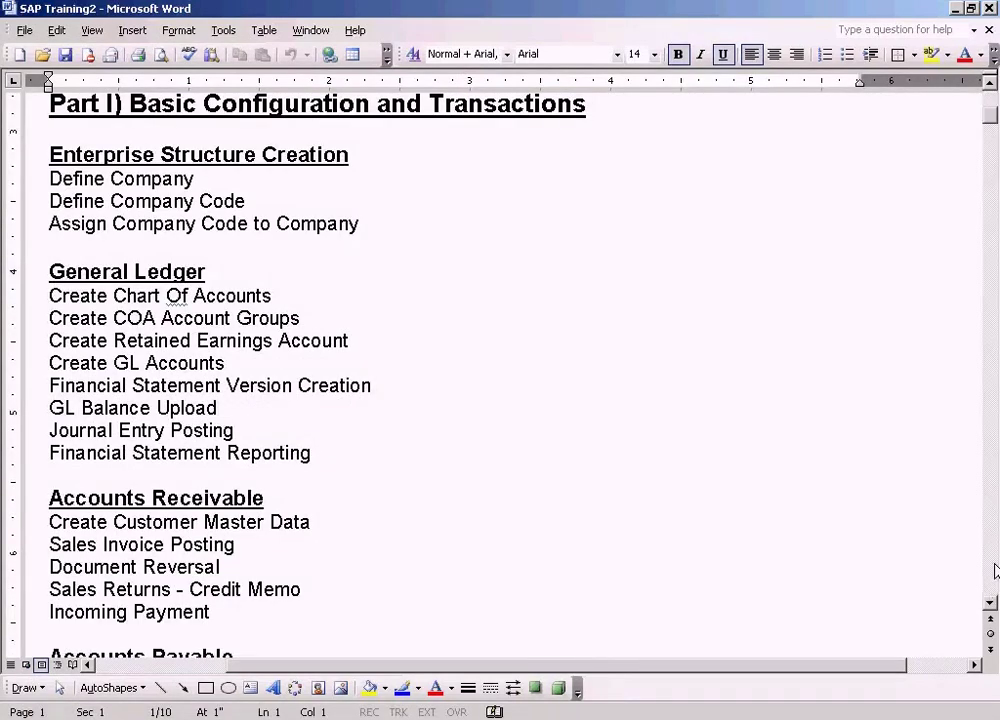
pyautogui.click(993, 571)
pyautogui.click(993, 571)
pyautogui.click(993, 571)
pyautogui.click(993, 571)
pyautogui.click(993, 571)
pyautogui.click(993, 571)
pyautogui.click(993, 571)
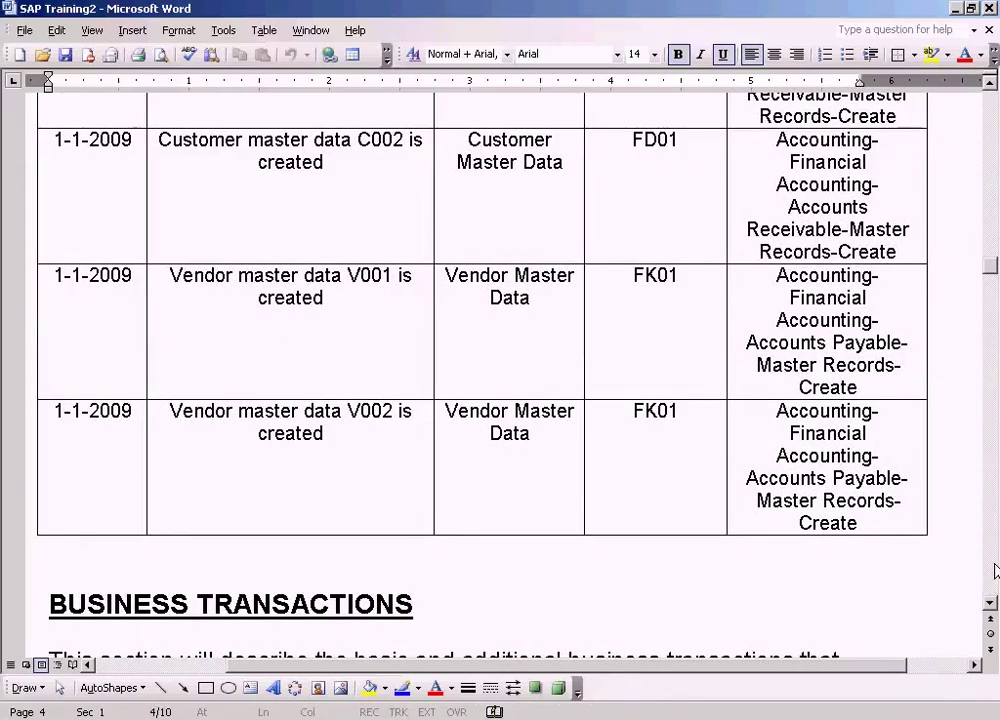
pyautogui.click(993, 571)
pyautogui.click(993, 571)
pyautogui.click(993, 571)
pyautogui.click(993, 571)
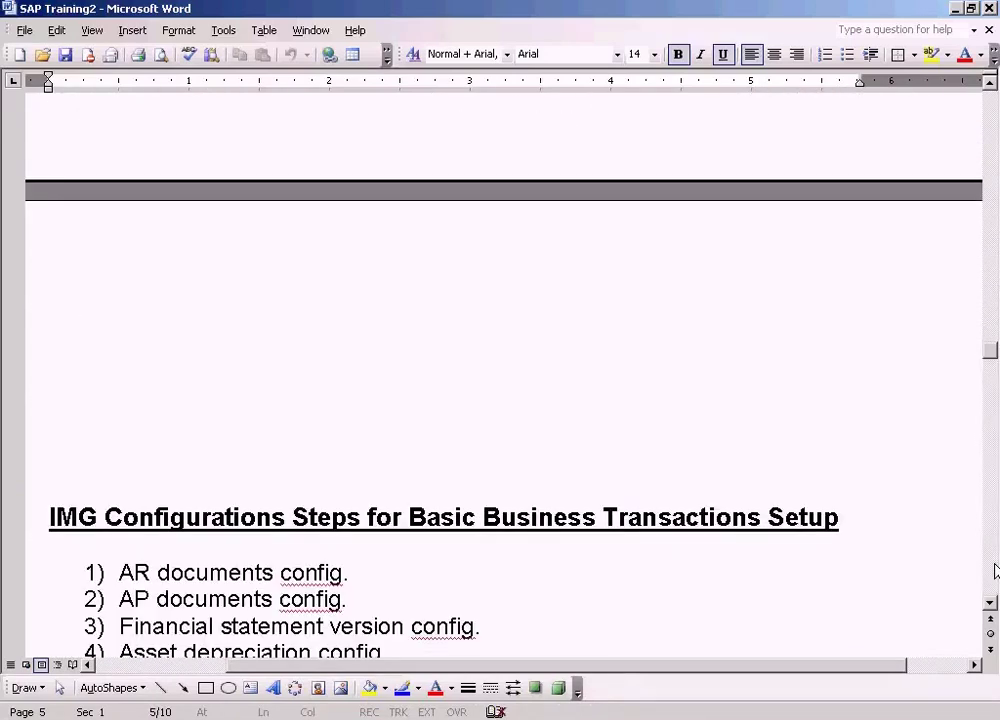
pyautogui.click(993, 571)
pyautogui.click(995, 571)
pyautogui.click(995, 571)
pyautogui.click(995, 571)
pyautogui.click(993, 570)
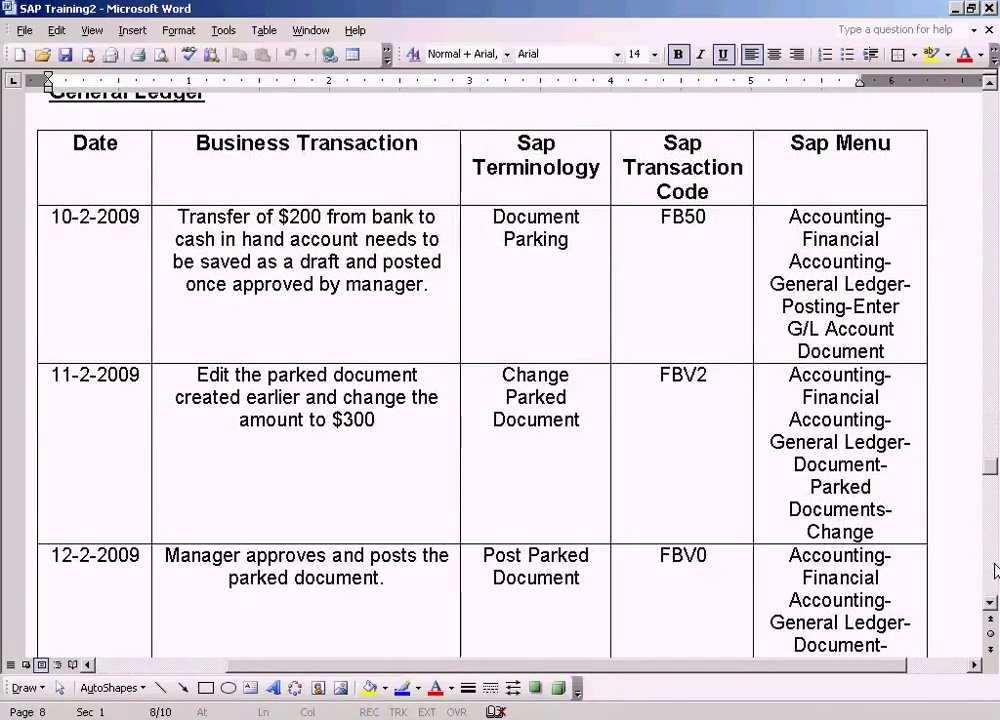
pyautogui.click(991, 426)
pyautogui.scroll(-2, 978, 545)
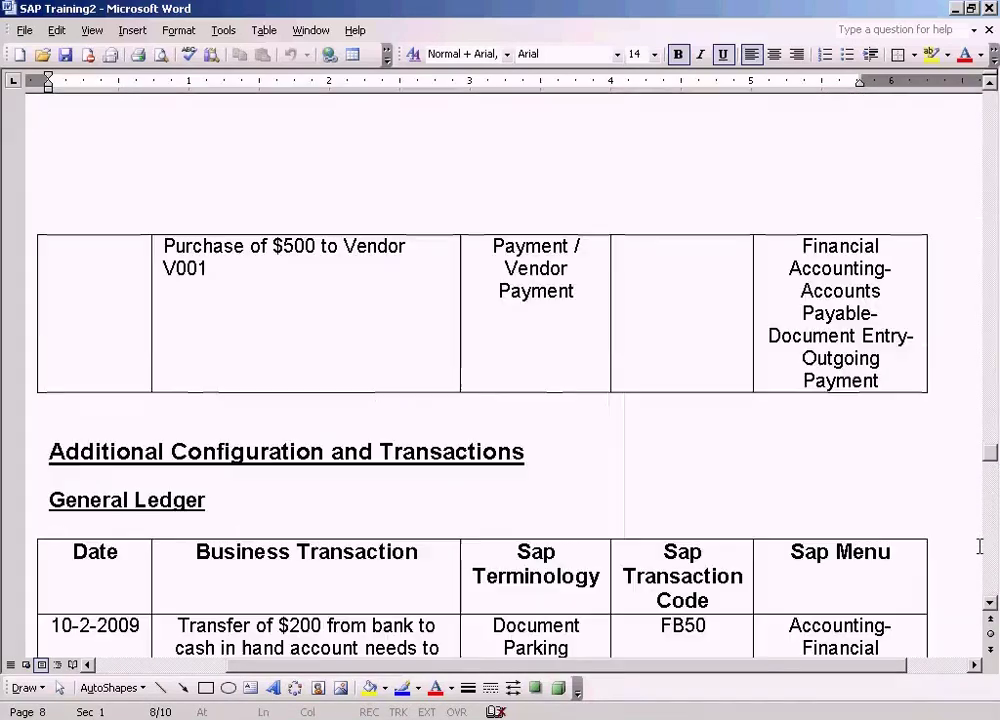
pyautogui.scroll(-2, 308, 496)
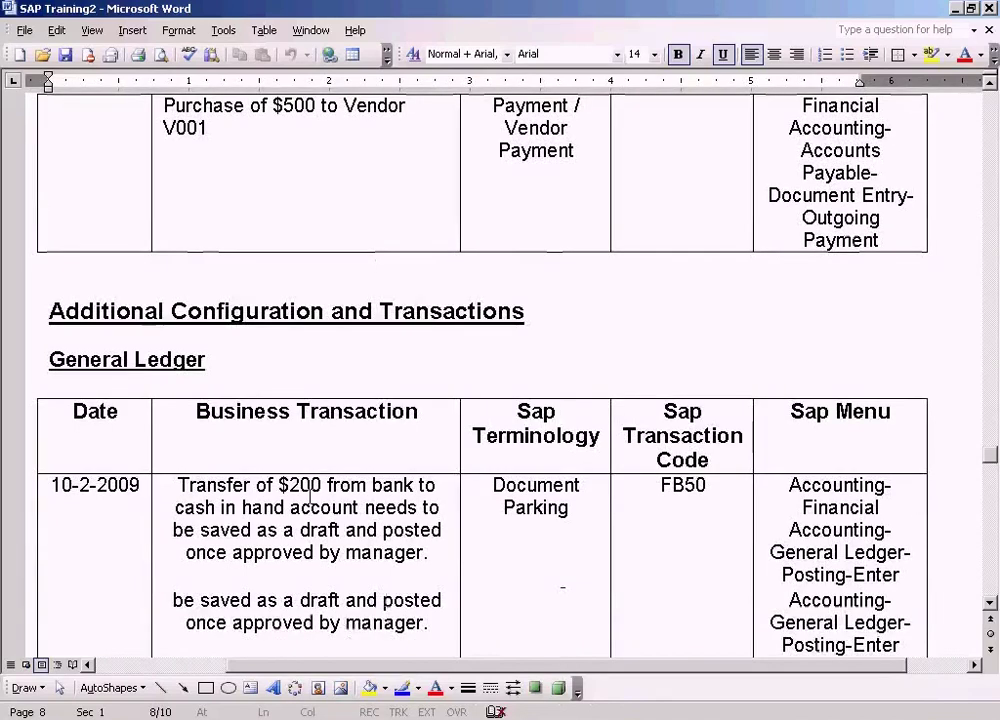
pyautogui.scroll(-2, 310, 496)
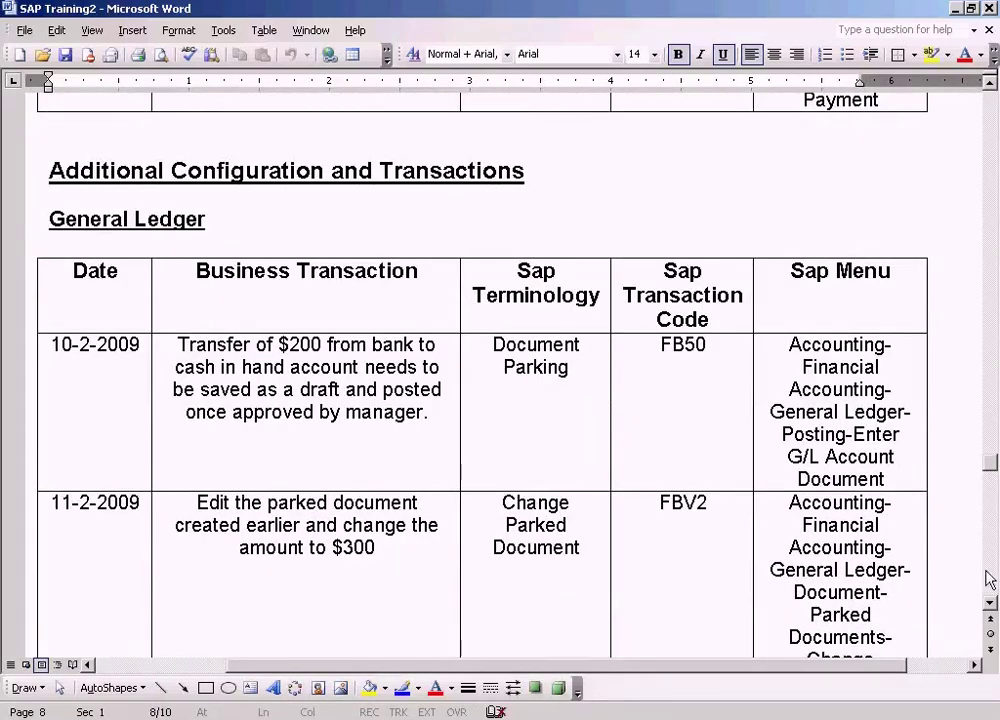
# Step: Go back to the Part II topic list and highlight the Fiscal Year Variant topic under General Ledger
pyautogui.click(993, 335)
pyautogui.click(993, 135)
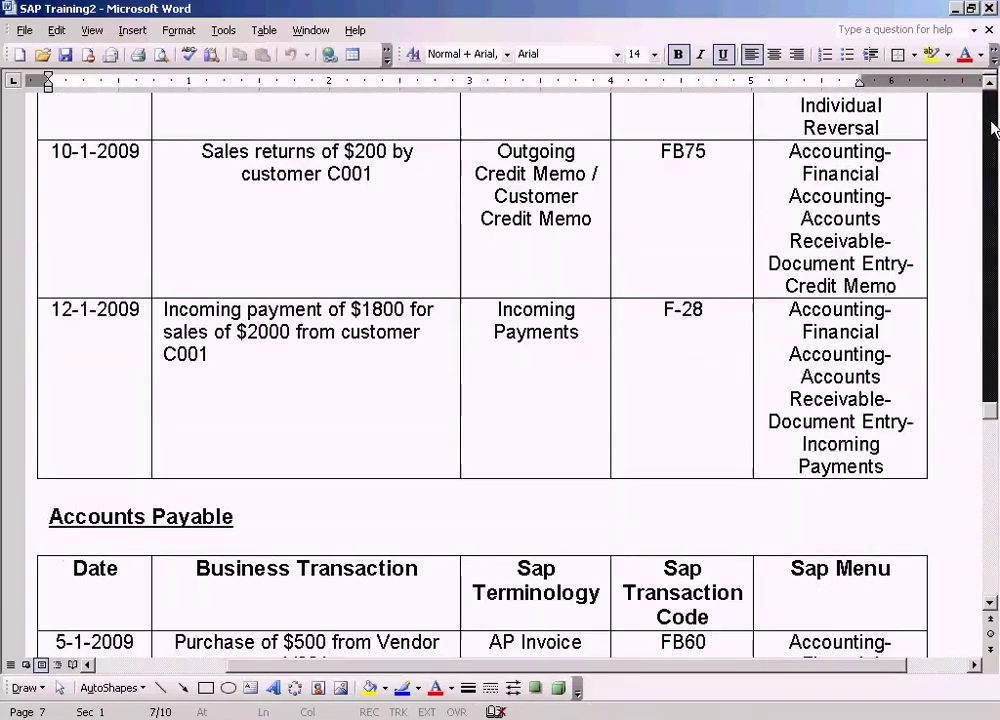
pyautogui.click(993, 128)
pyautogui.click(993, 128)
pyautogui.click(993, 128)
pyautogui.click(993, 128)
pyautogui.click(993, 128)
pyautogui.click(993, 128)
pyautogui.click(993, 128)
pyautogui.click(993, 128)
pyautogui.click(993, 128)
pyautogui.click(993, 128)
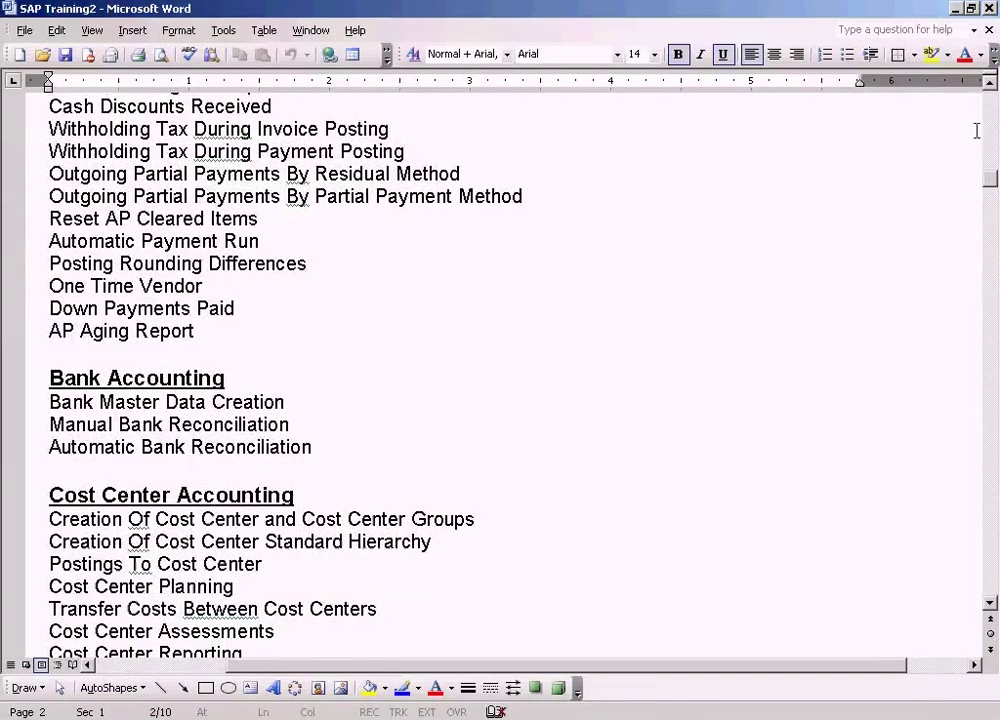
pyautogui.scroll(2, 448, 525)
pyautogui.scroll(13, 448, 525)
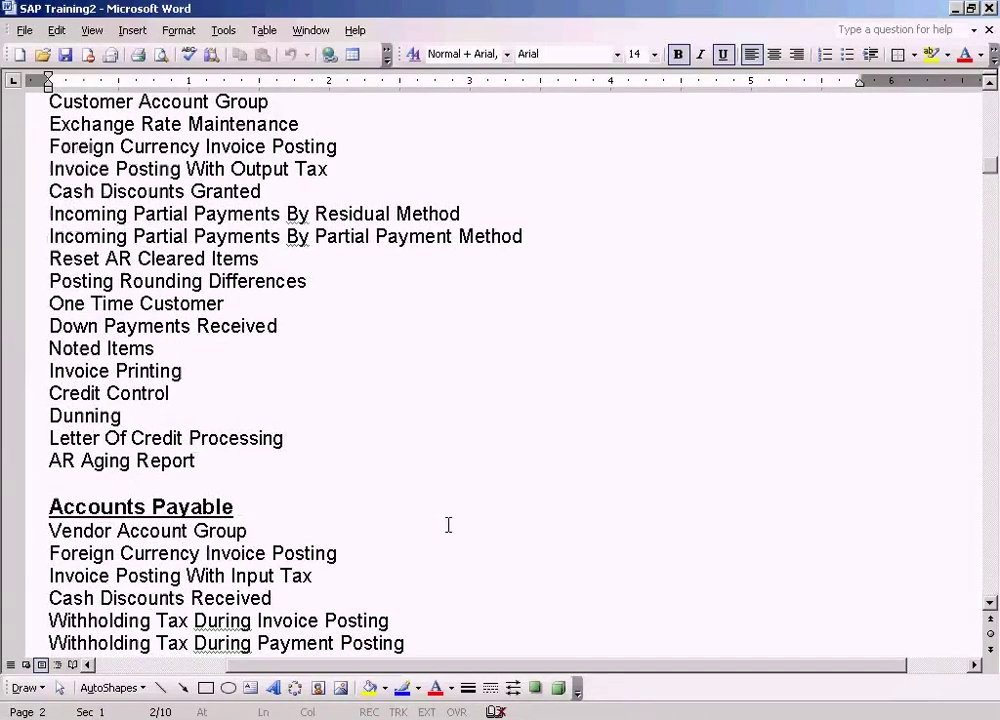
pyautogui.scroll(7, 448, 525)
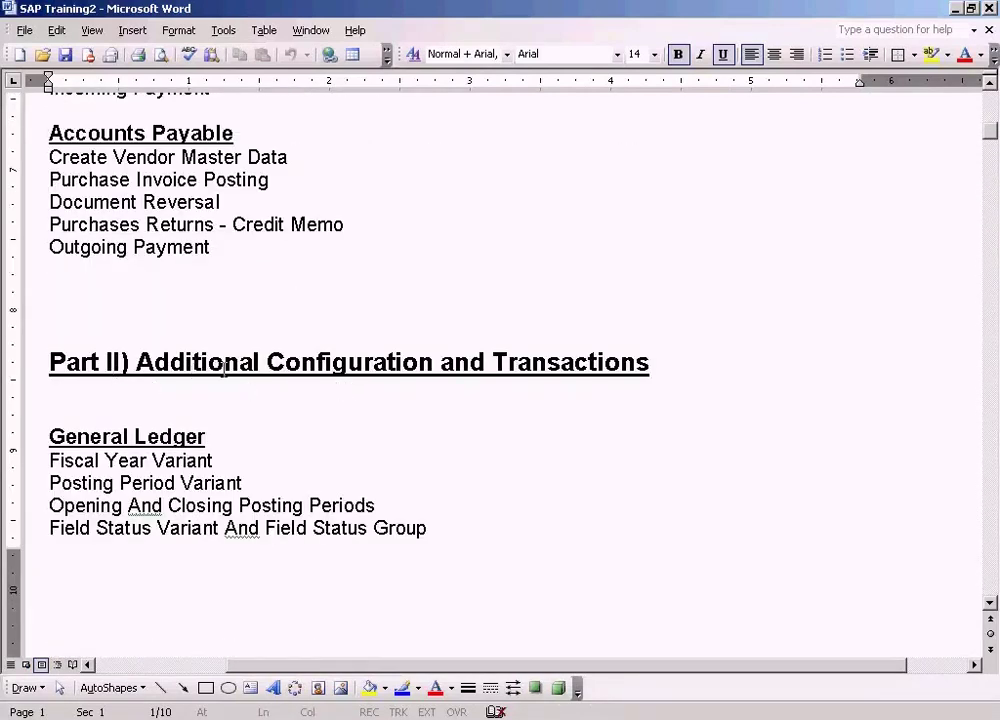
pyautogui.click(232, 447)
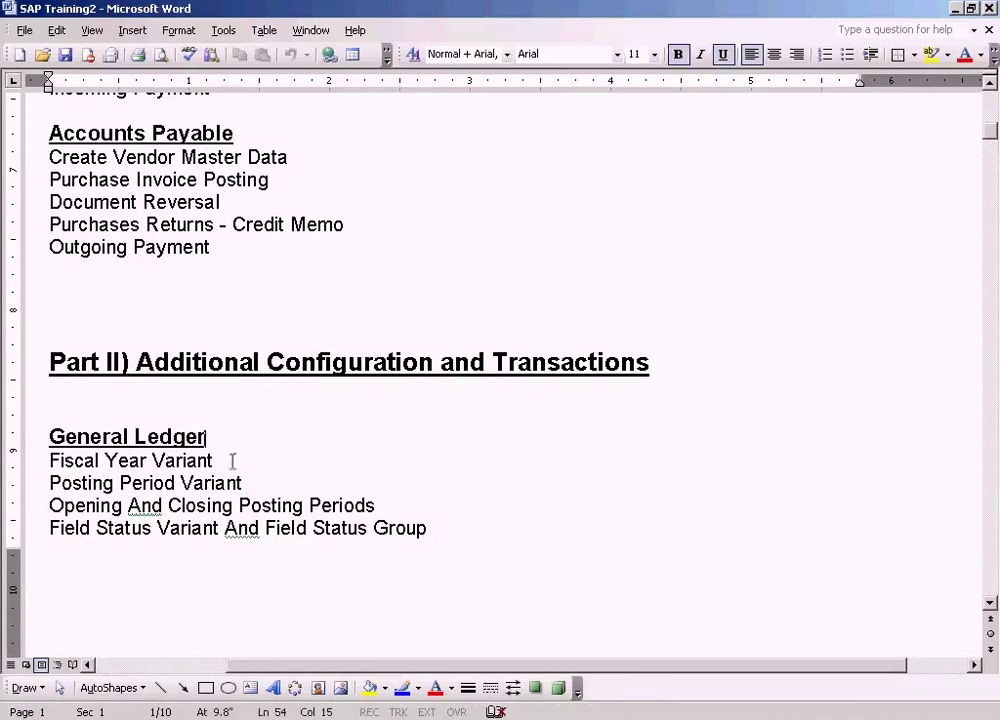
pyautogui.scroll(-1, 232, 475)
pyautogui.moveTo(47, 390); pyautogui.dragTo(224, 391)
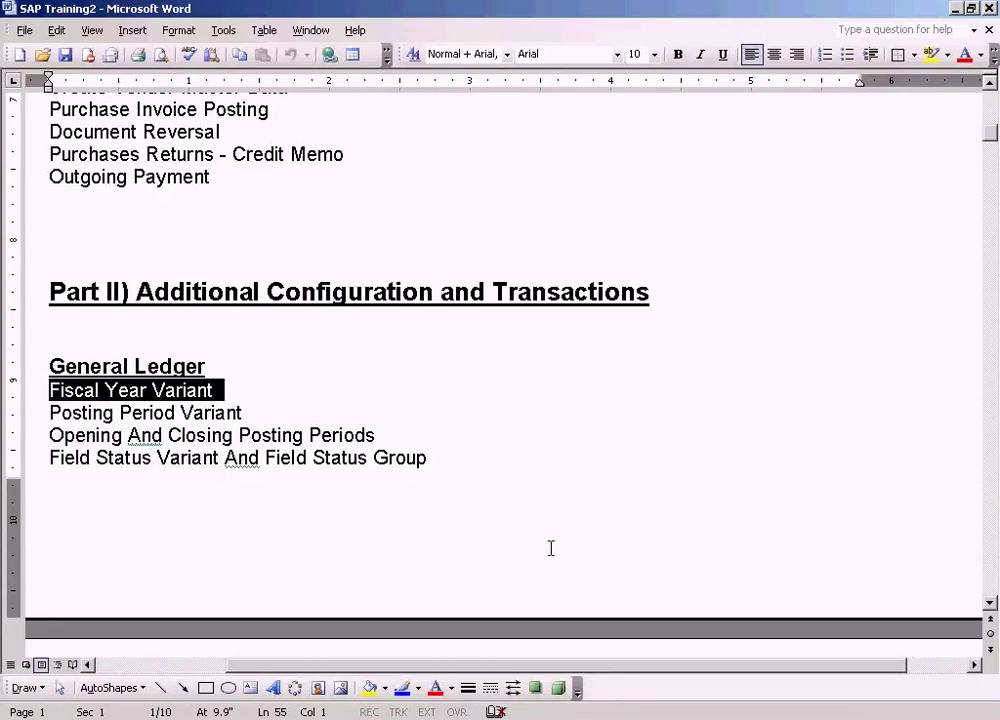
# Step: Switch from the Word document to the SAP Display IMG window
pyautogui.click(320, 719)
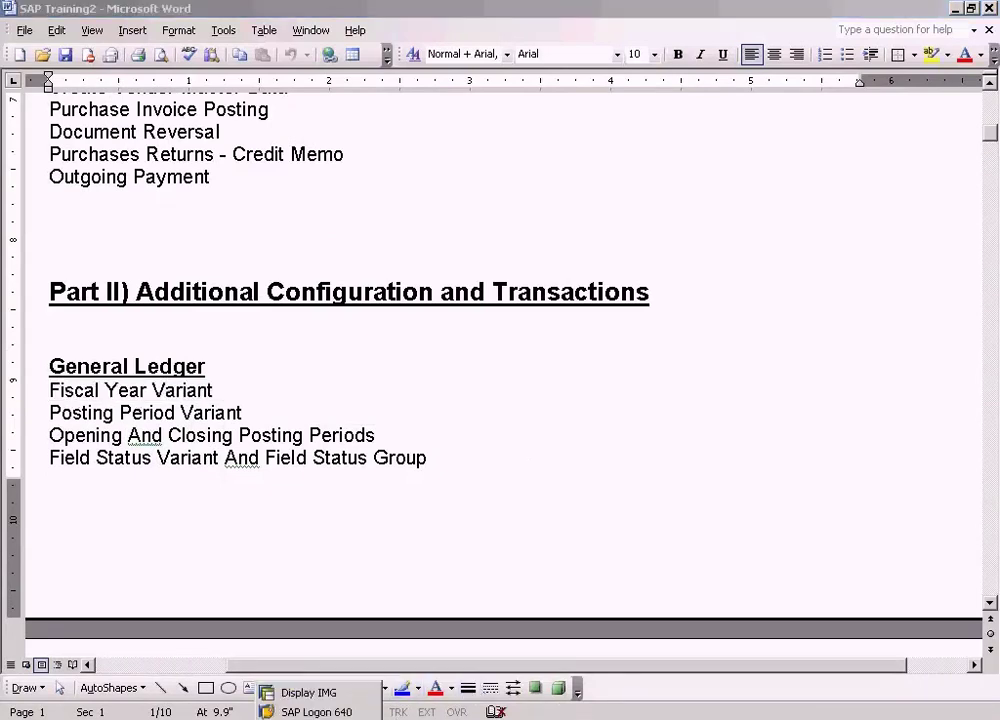
pyautogui.click(349, 696)
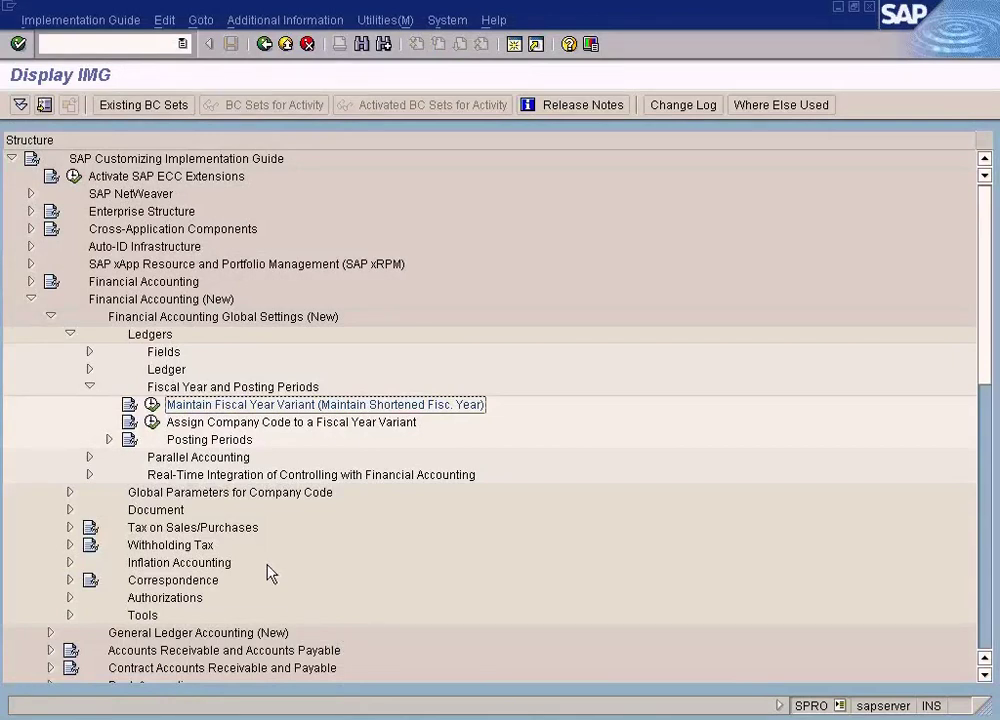
pyautogui.click(620, 719)
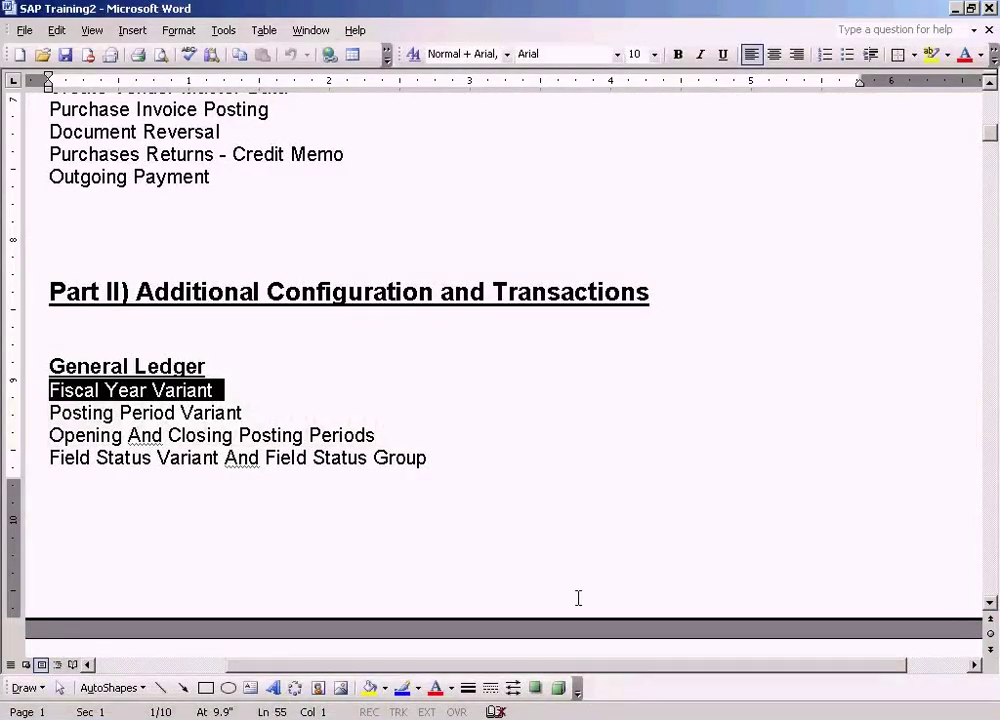
pyautogui.click(370, 716)
pyautogui.click(372, 690)
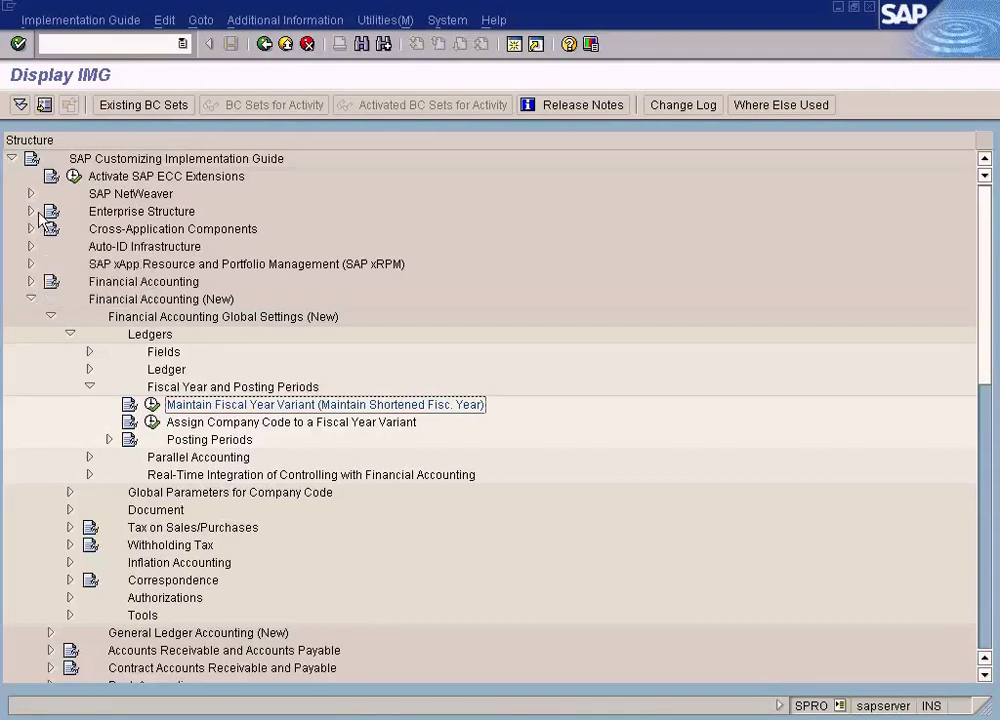
# Step: Collapse Fiscal Year and Posting Periods, then open Enter Global Parameters under Global Parameters for Company Code in the new Financial Accounting settings
pyautogui.click(50, 316)
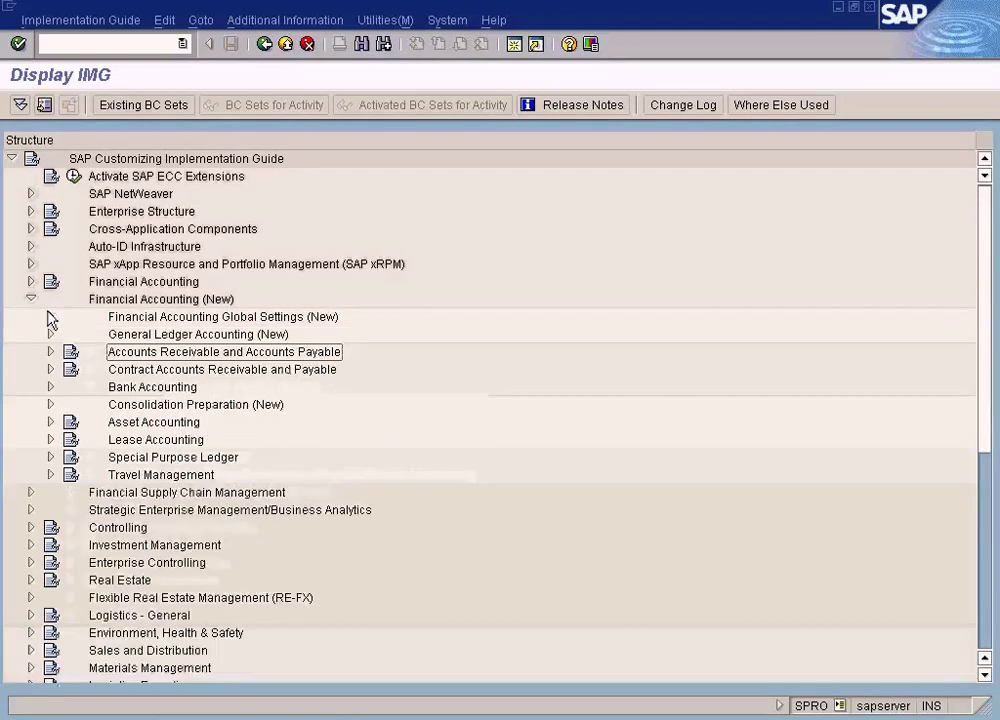
pyautogui.click(50, 316)
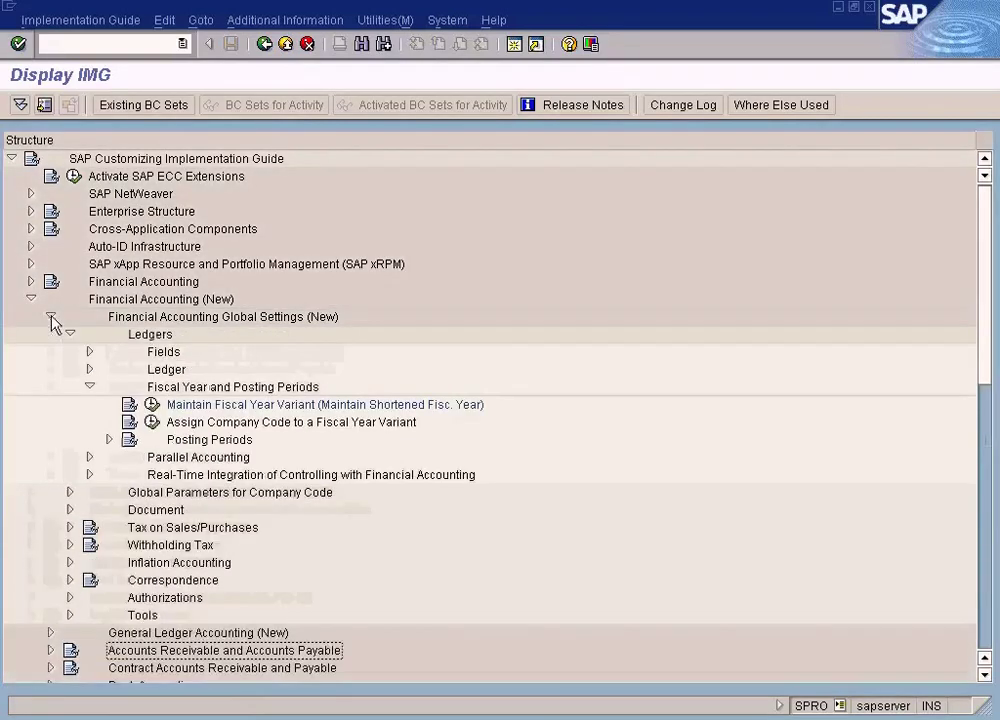
pyautogui.click(89, 386)
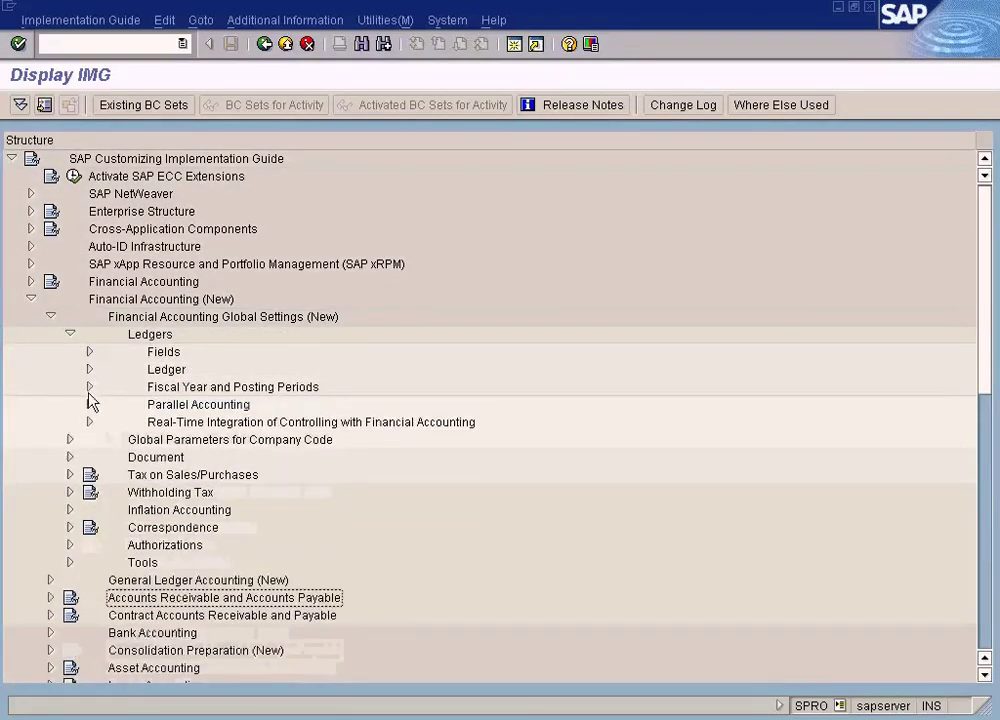
pyautogui.click(70, 440)
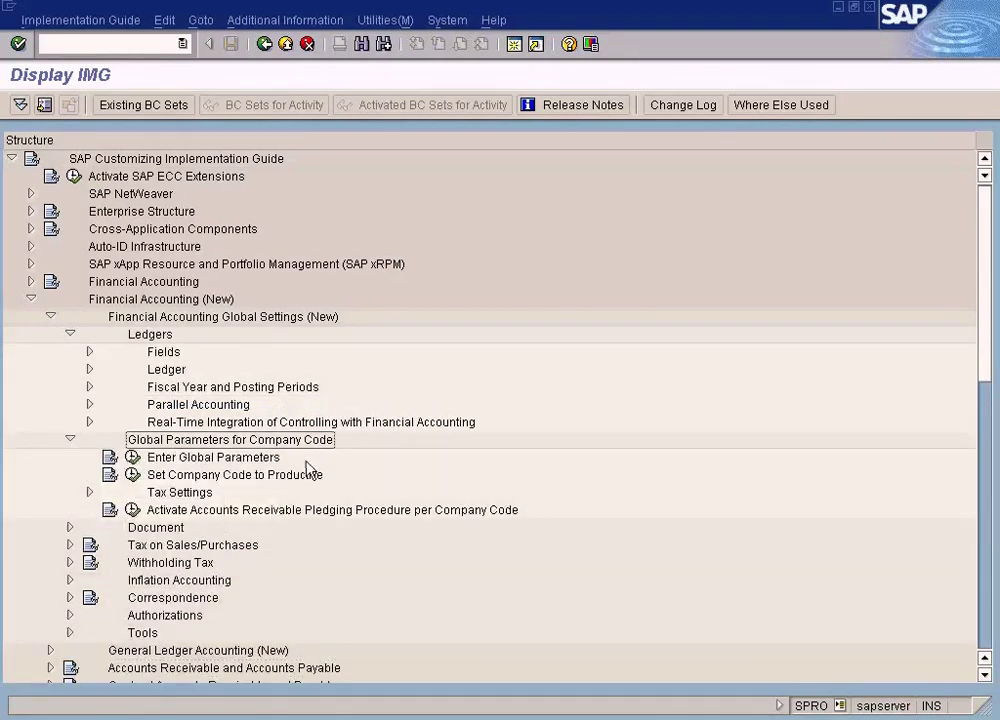
pyautogui.click(133, 458)
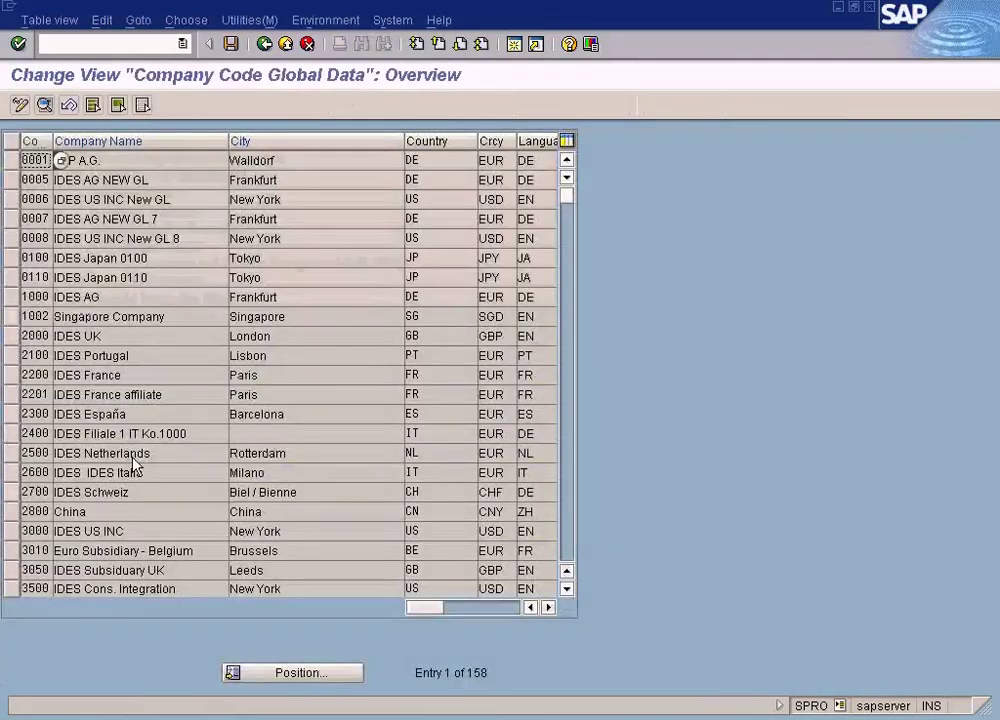
# Step: Locate company code SUN in the global data overview and open its details
pyautogui.click(297, 672)
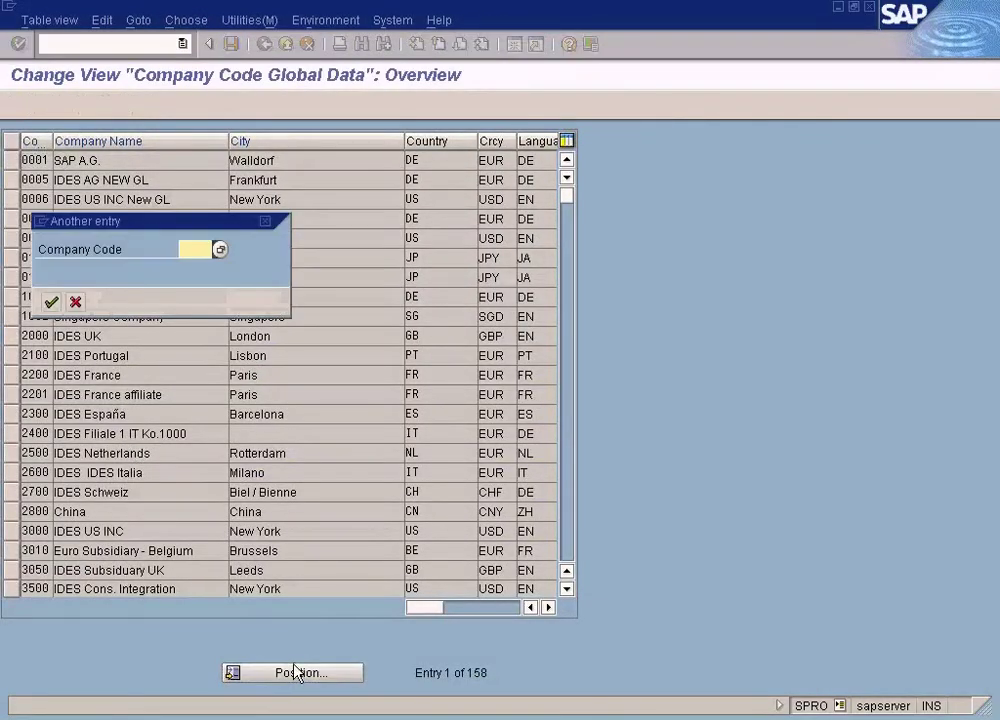
pyautogui.write('sun')
pyautogui.press('Return')
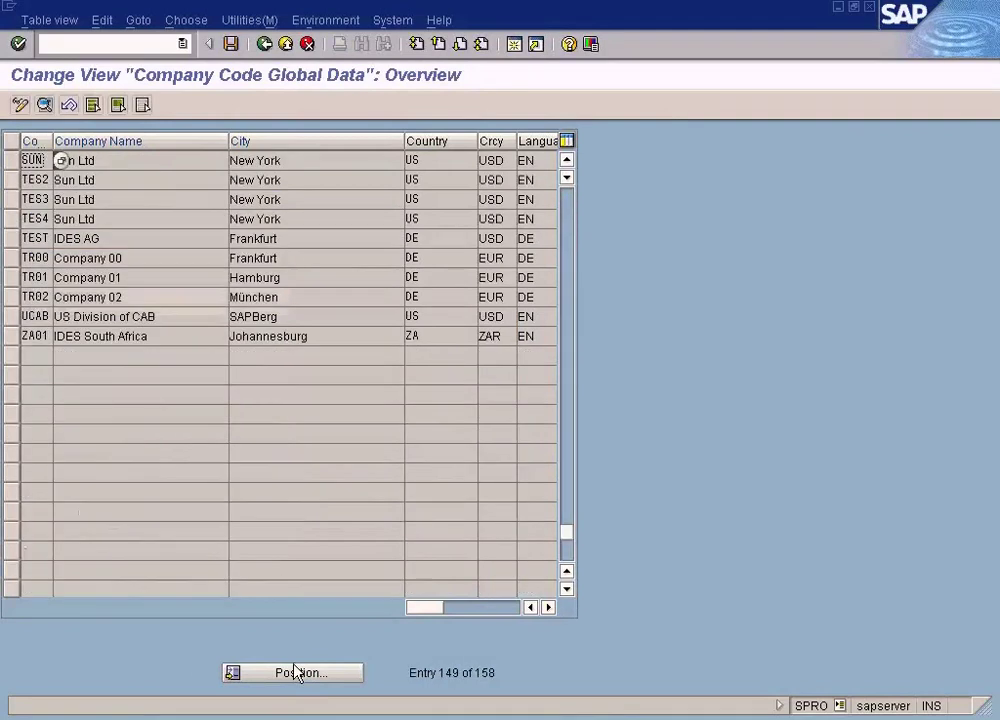
pyautogui.doubleClick(306, 160)
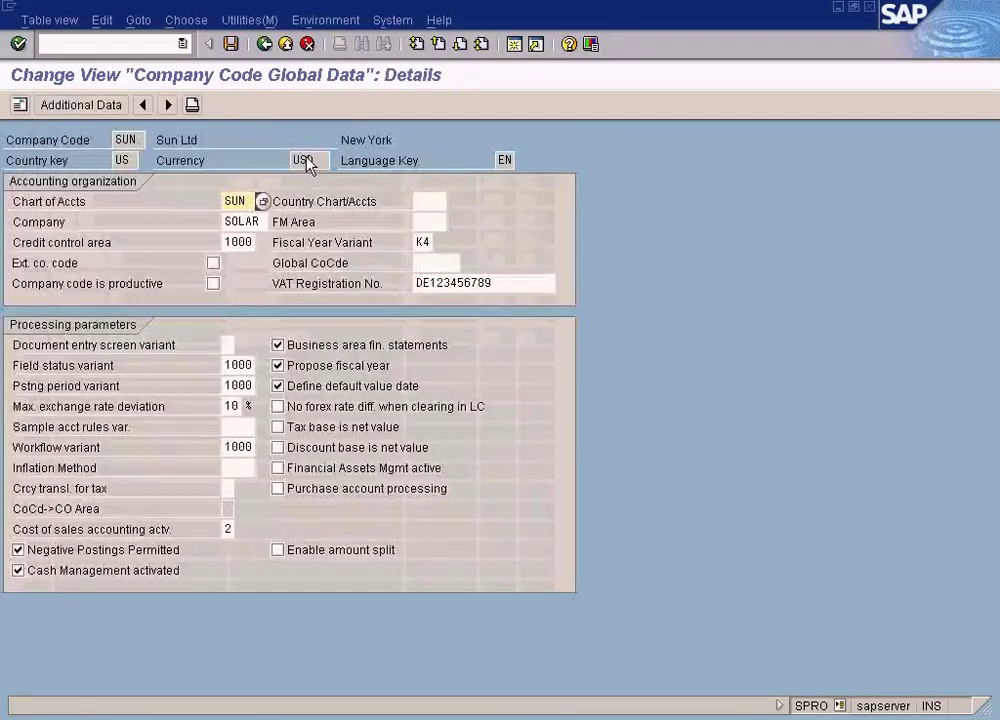
# Step: Examine the Fiscal Year Variant assigned to company code SUN and return to the company code overview
pyautogui.click(421, 242)
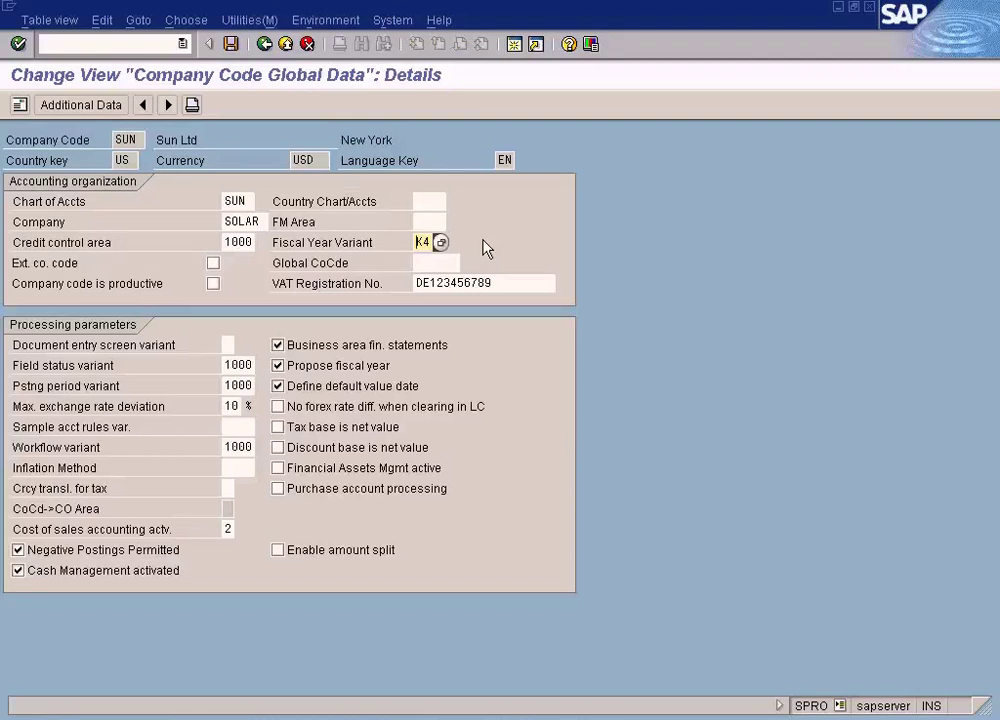
pyautogui.moveTo(428, 241); pyautogui.dragTo(408, 242)
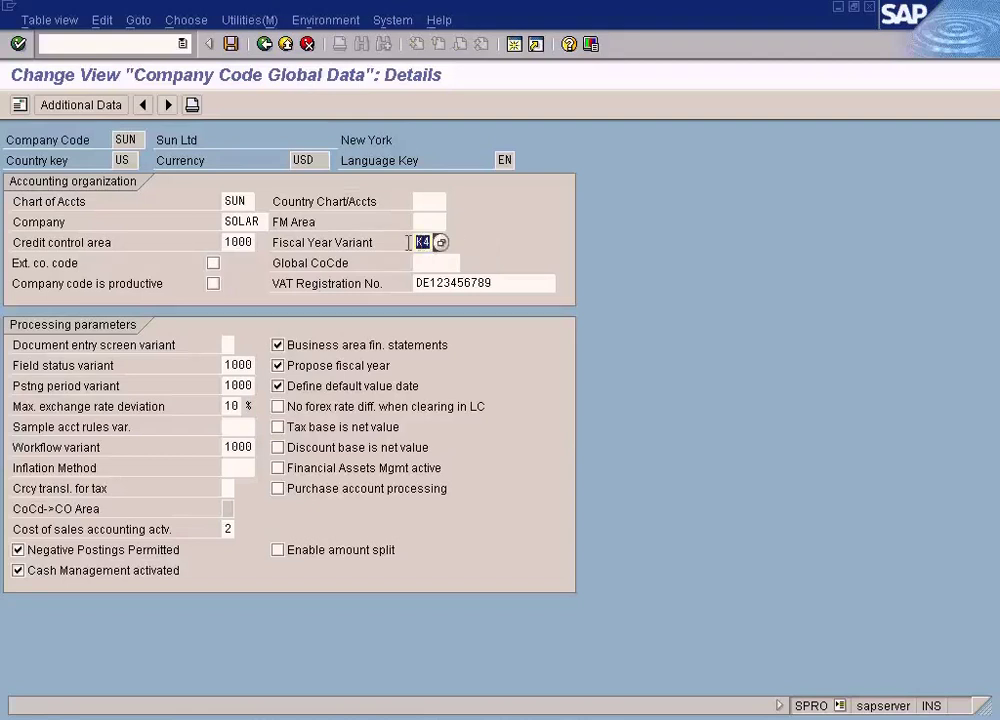
pyautogui.click(265, 45)
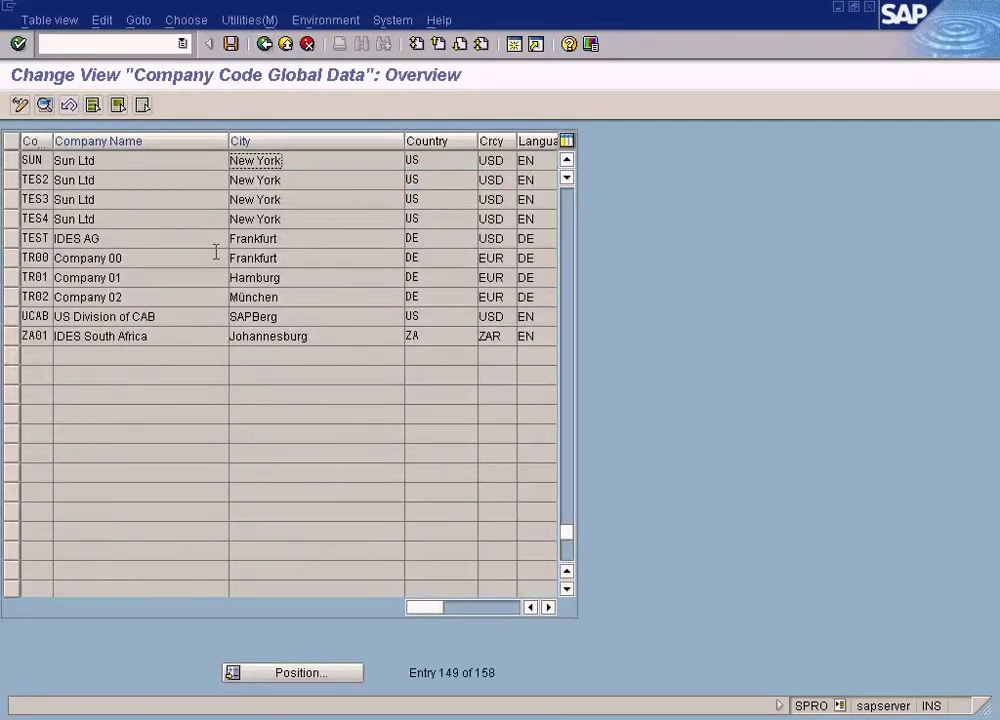
# Step: Position the company code overview at company code 1000
pyautogui.click(567, 213)
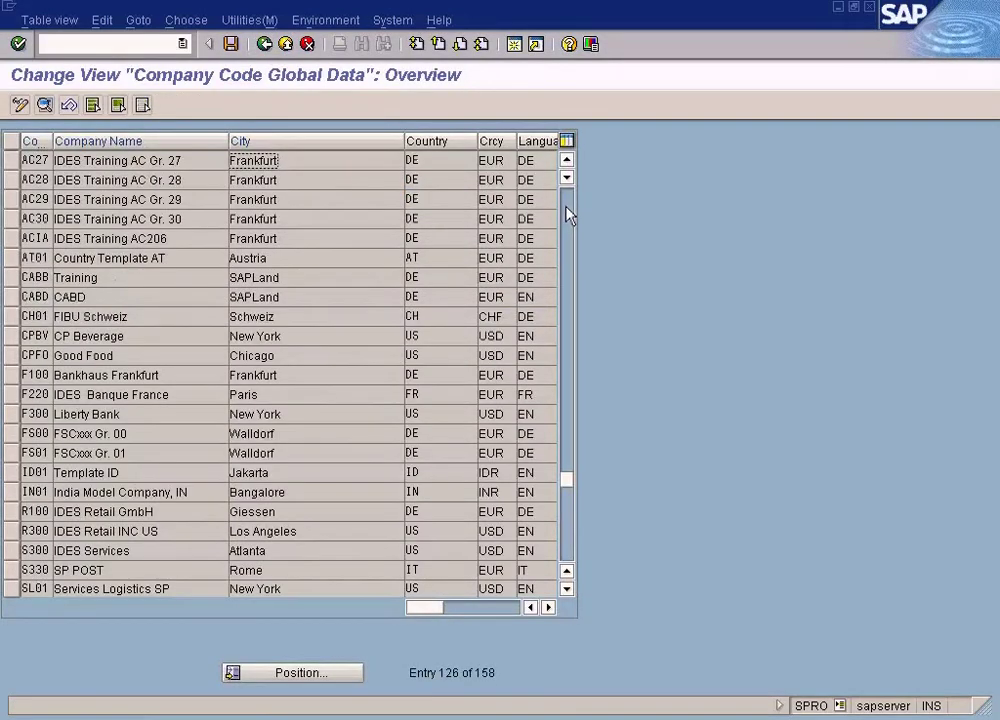
pyautogui.click(567, 213)
pyautogui.click(567, 213)
pyautogui.click(567, 213)
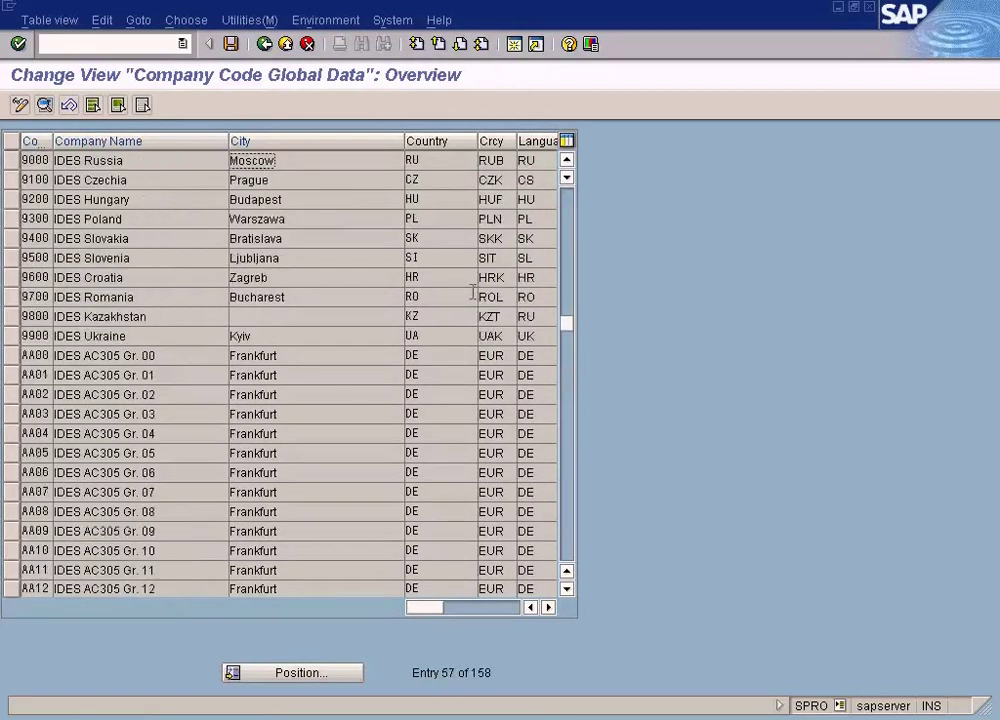
pyautogui.click(297, 674)
pyautogui.write('1000')
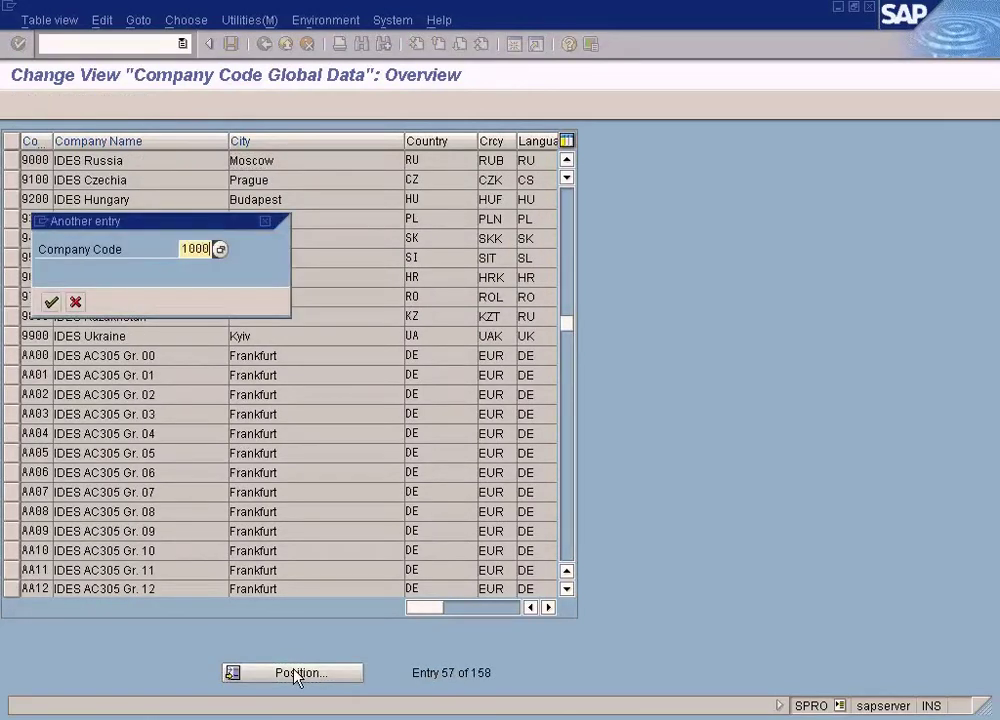
pyautogui.press('Return')
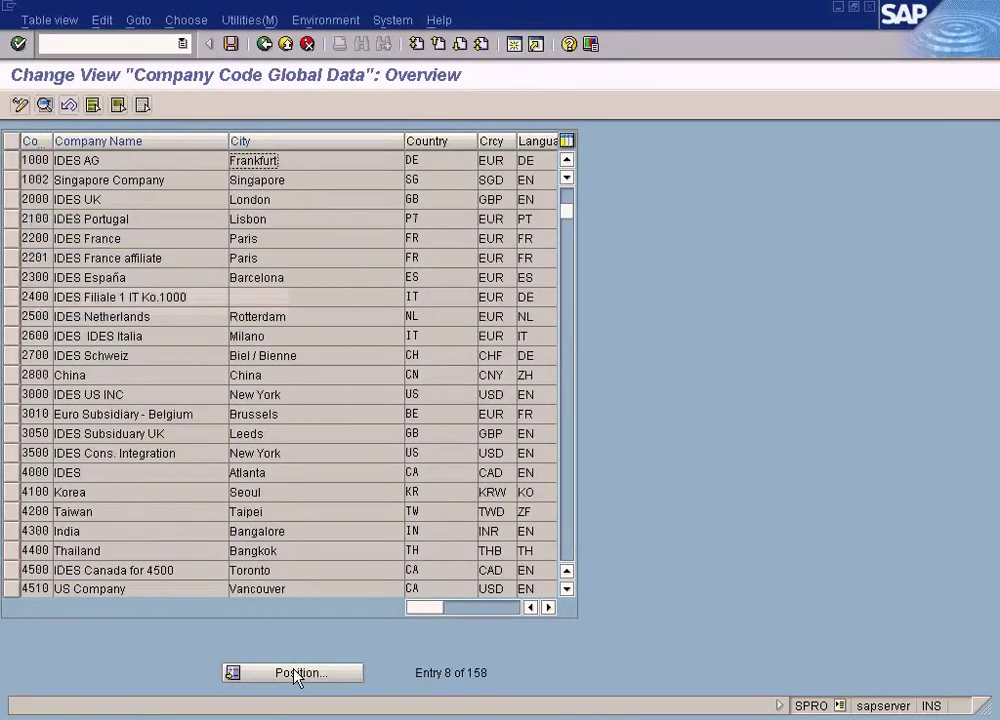
# Step: Open the details of company code 1000, check its Fiscal Year Variant and return to the company code overview
pyautogui.doubleClick(290, 161)
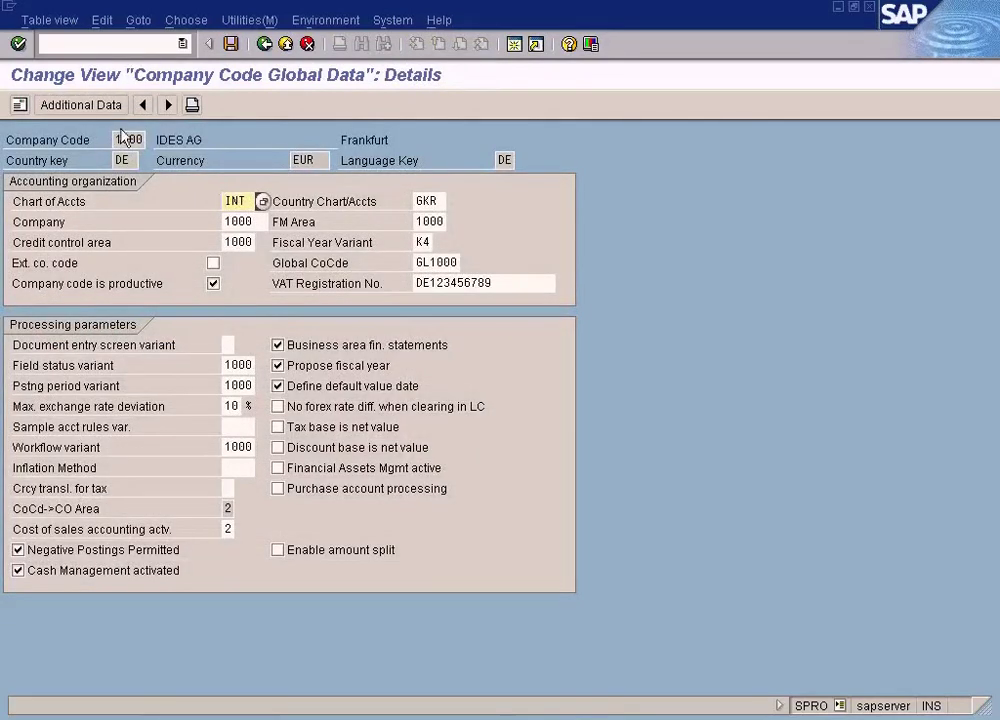
pyautogui.click(424, 242)
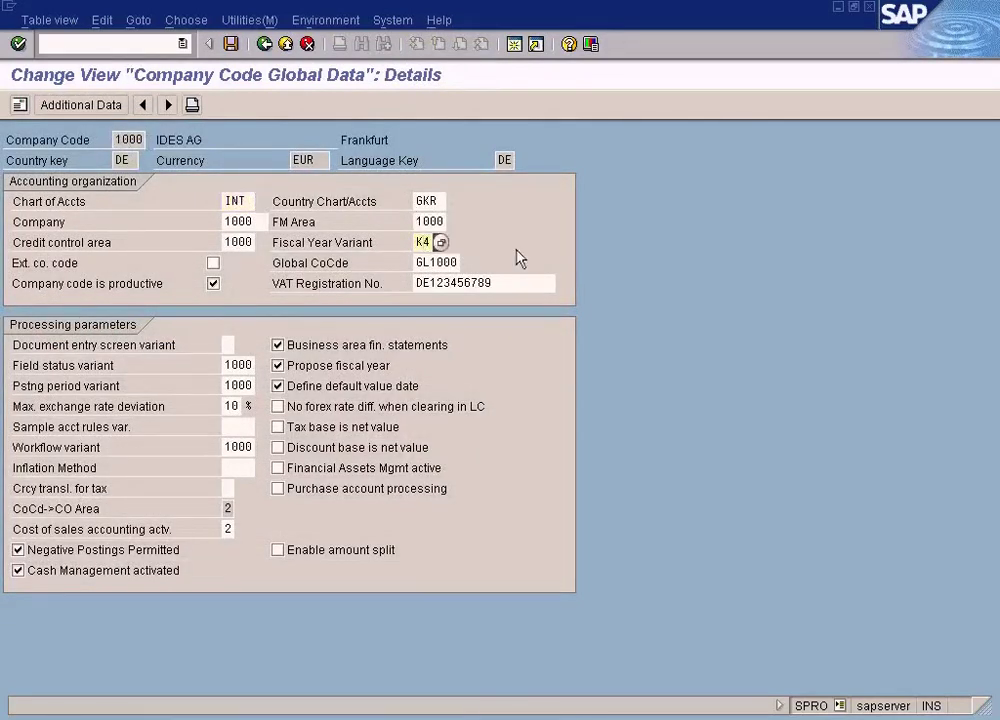
pyautogui.click(264, 45)
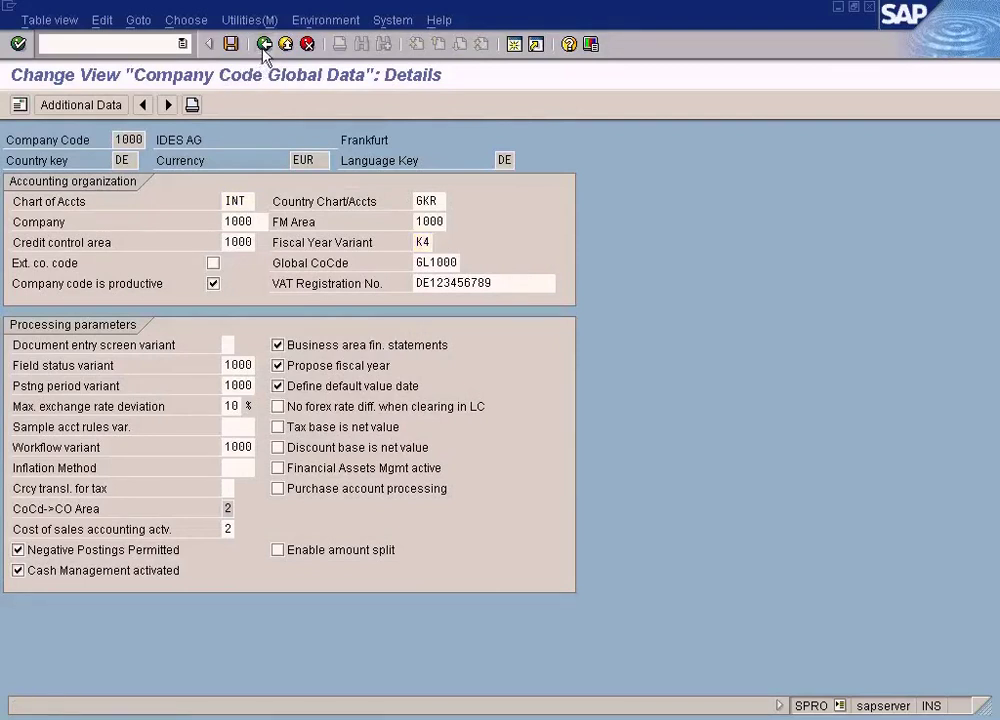
# Step: Position the overview at company code SUN, open its details and highlight its Fiscal Year Variant
pyautogui.click(287, 673)
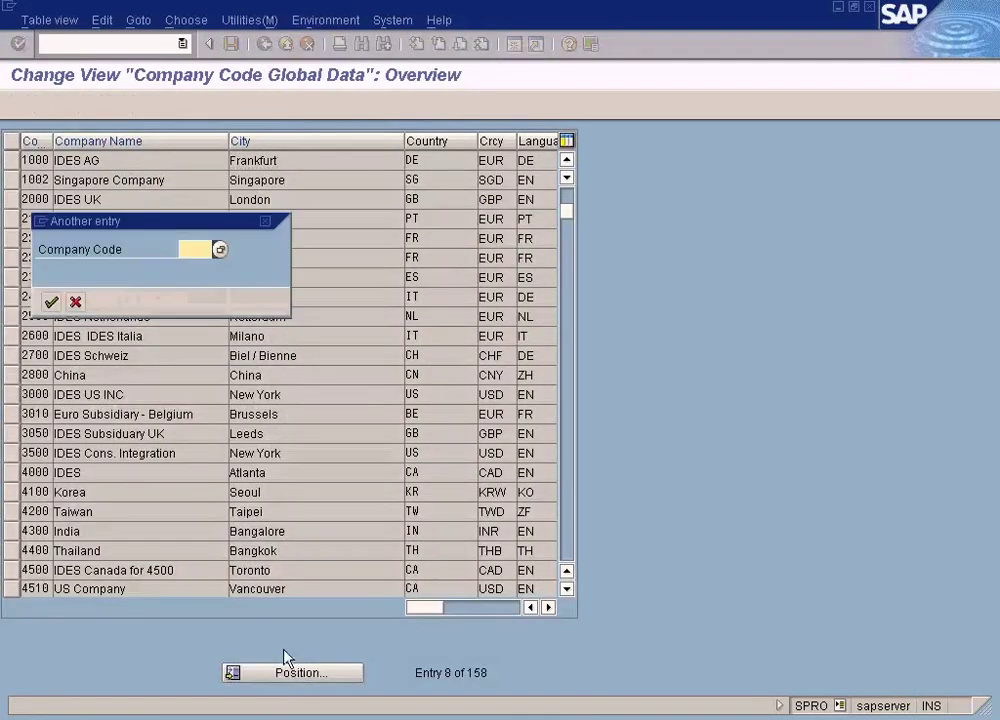
pyautogui.write('su')
pyautogui.press('Return')
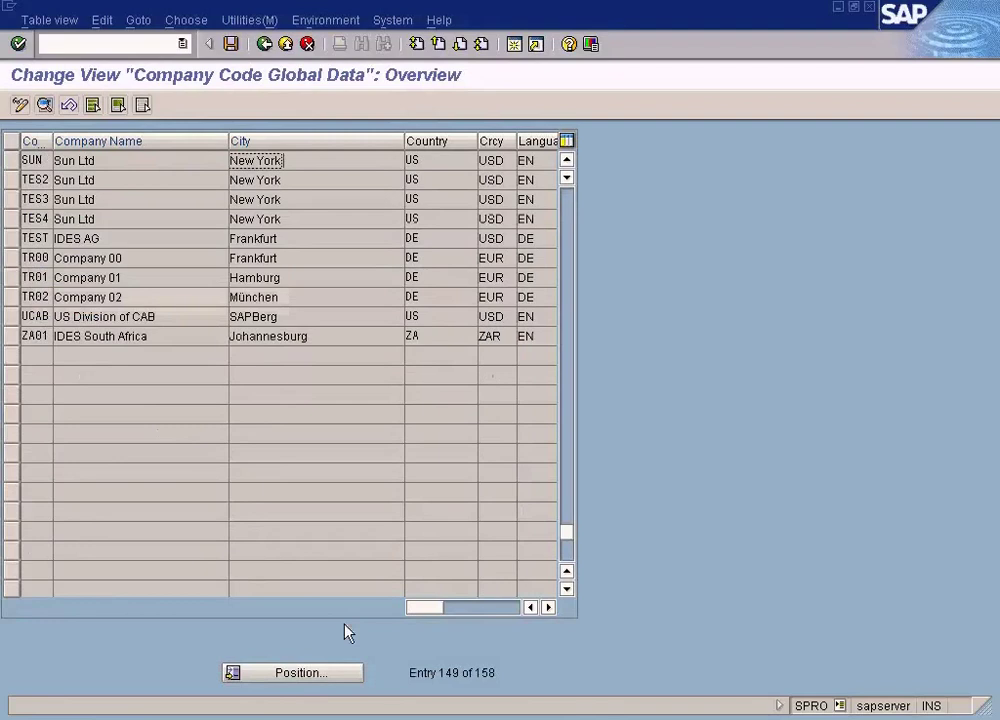
pyautogui.doubleClick(292, 165)
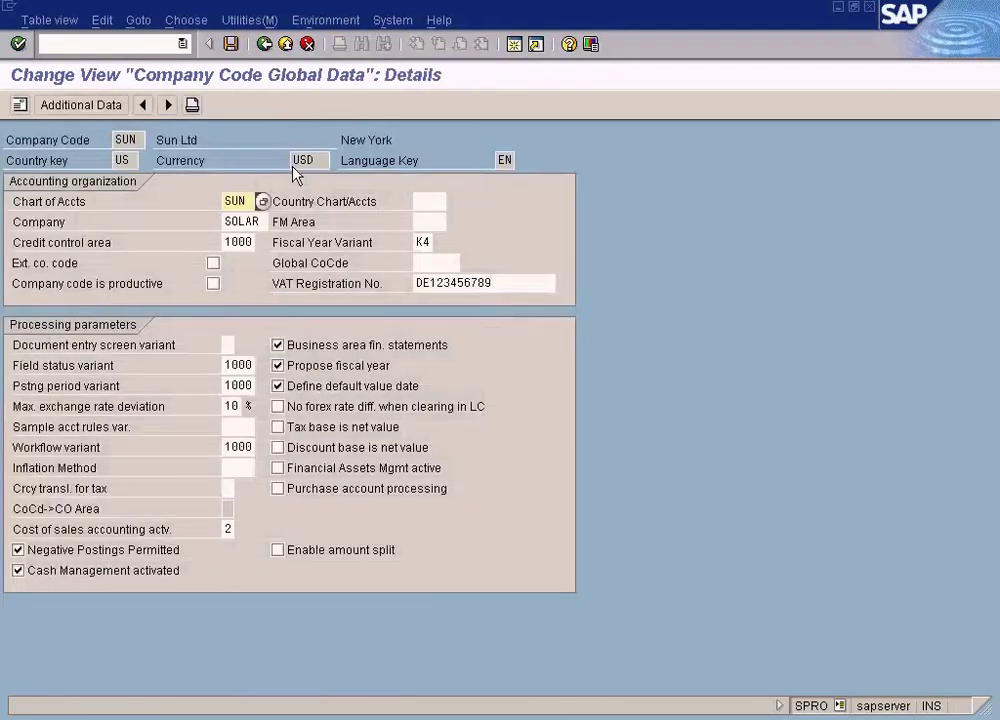
pyautogui.click(420, 242)
pyautogui.moveTo(420, 242); pyautogui.dragTo(489, 242)
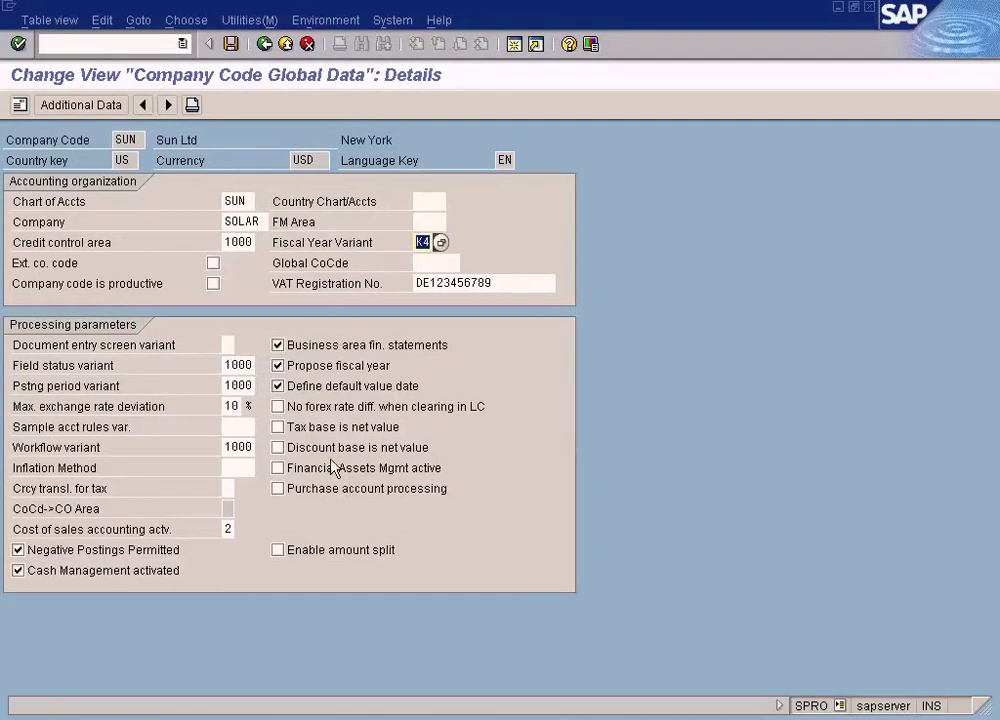
# Step: Open a new session, start the SPRO customizing transaction and display the SAP Reference IMG
pyautogui.click(346, 716)
pyautogui.click(614, 533)
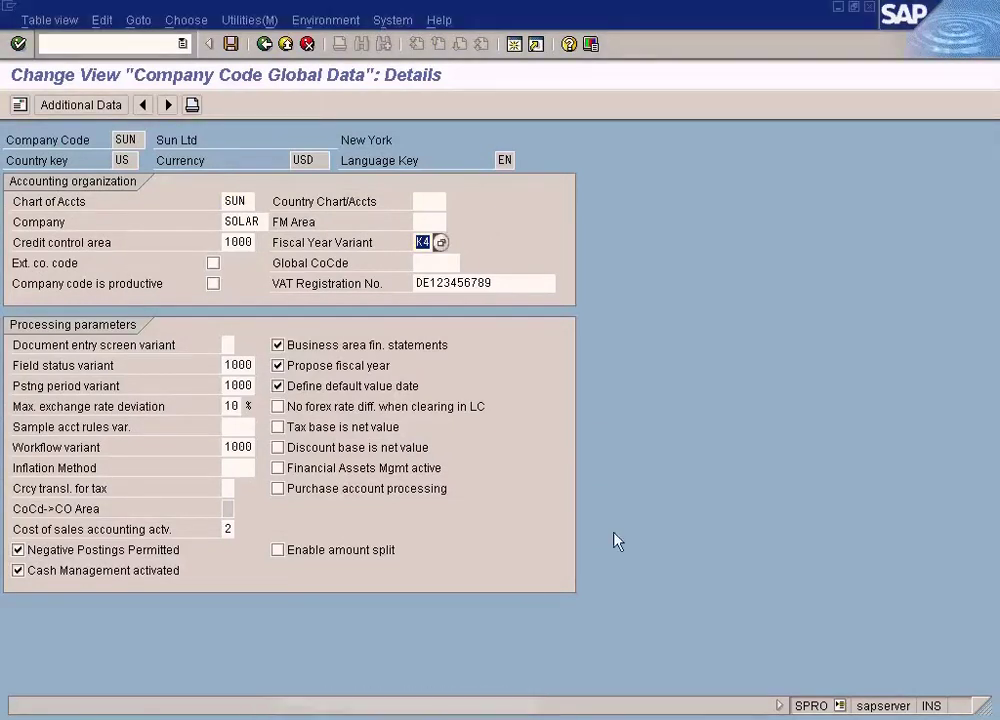
pyautogui.click(513, 46)
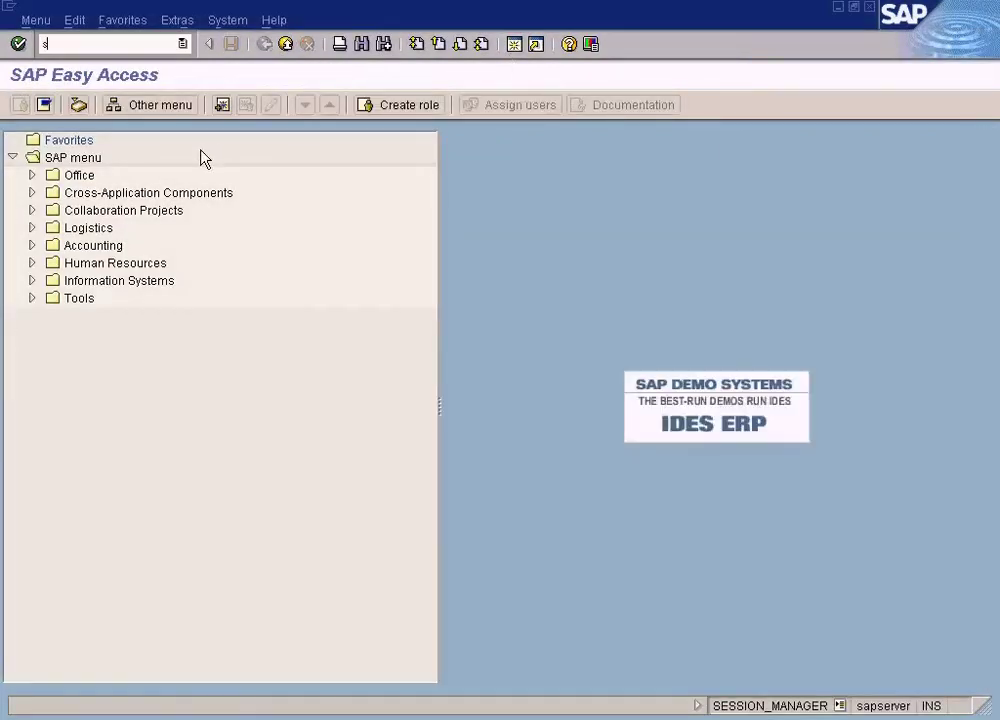
pyautogui.press('Return')
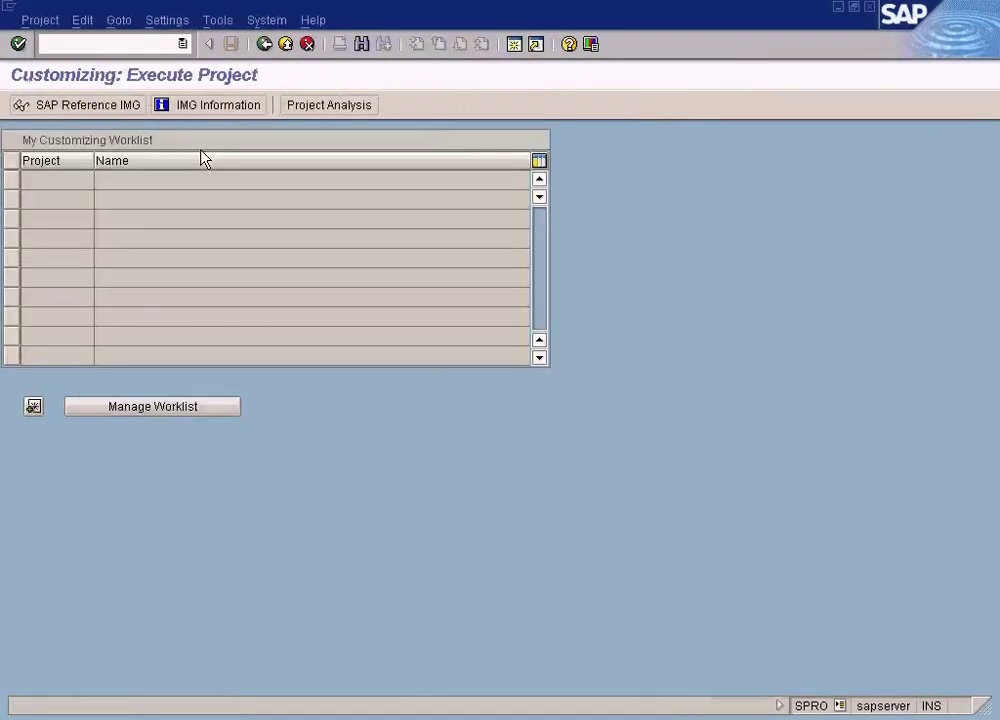
pyautogui.click(107, 105)
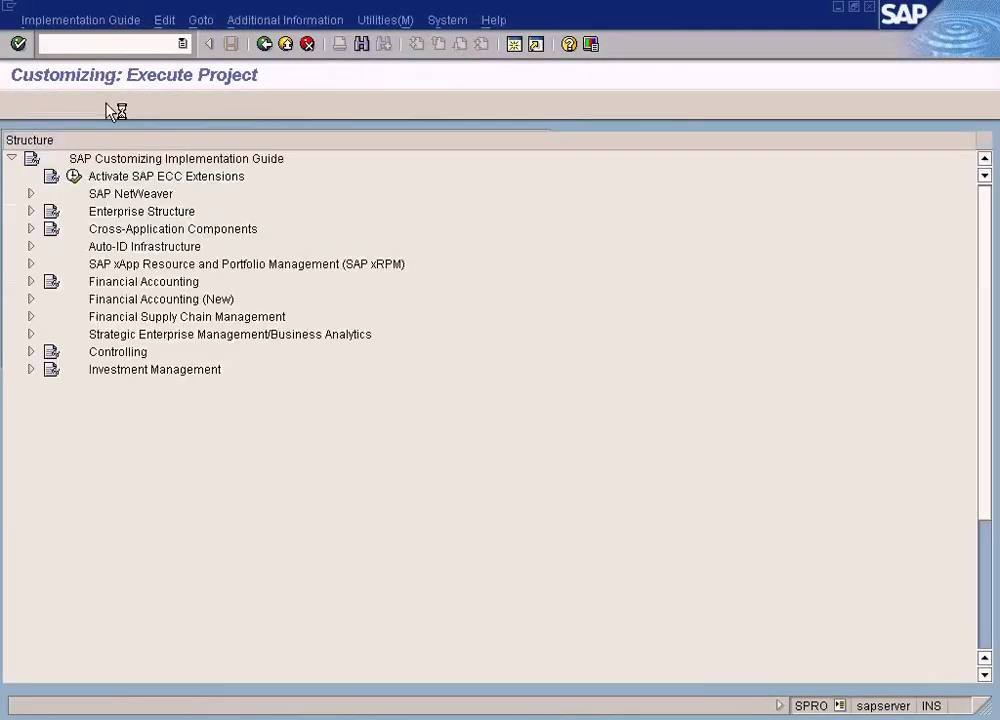
# Step: Expand Financial Accounting (New), Financial Accounting Global Settings (New), Ledgers, and Fiscal Year and Posting Periods in the implementation guide
pyautogui.click(30, 300)
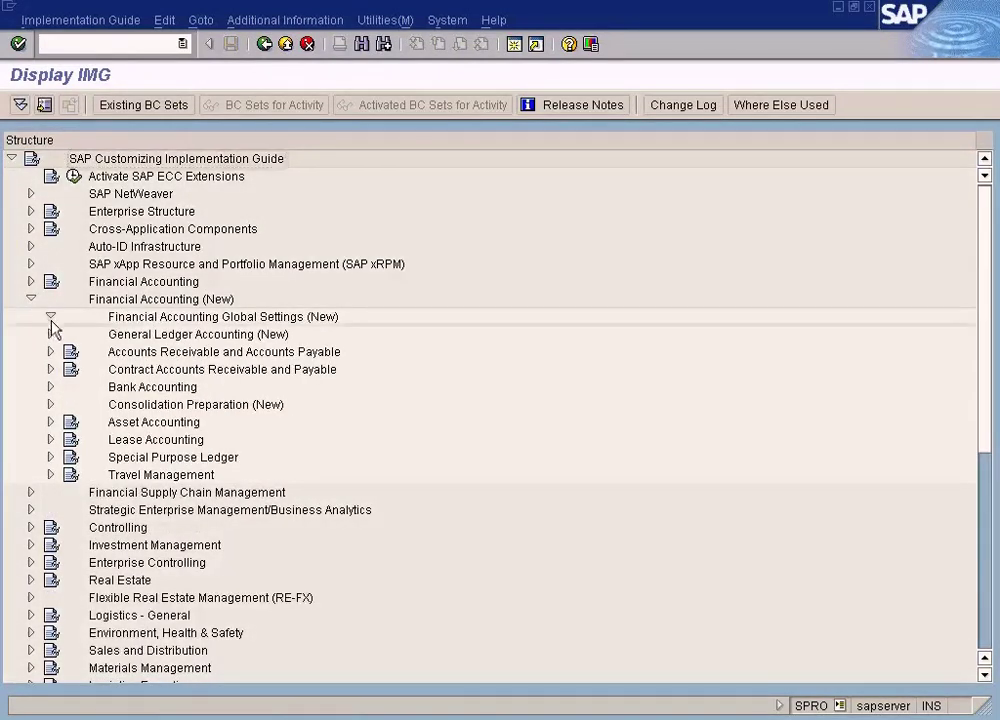
pyautogui.click(51, 318)
pyautogui.click(70, 334)
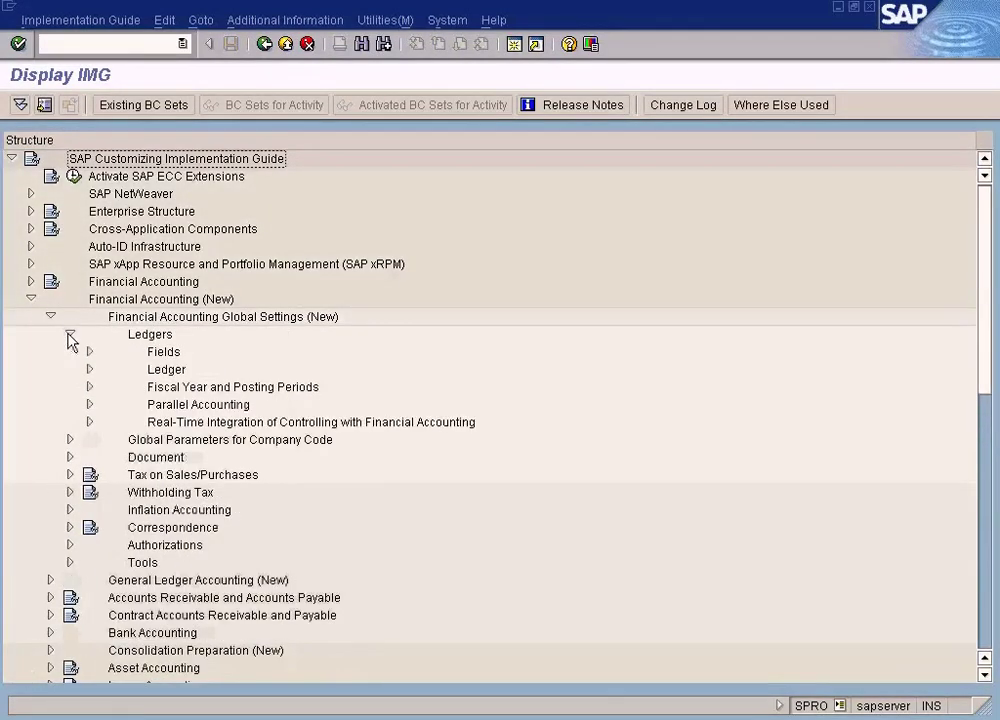
pyautogui.click(89, 387)
# Step: Open the Maintain Fiscal Year Variant (Maintain Shortened Fisc. Year) activity under Fiscal Year and Posting Periods
pyautogui.click(212, 404)
pyautogui.click(152, 300)
pyautogui.click(211, 318)
pyautogui.click(178, 389)
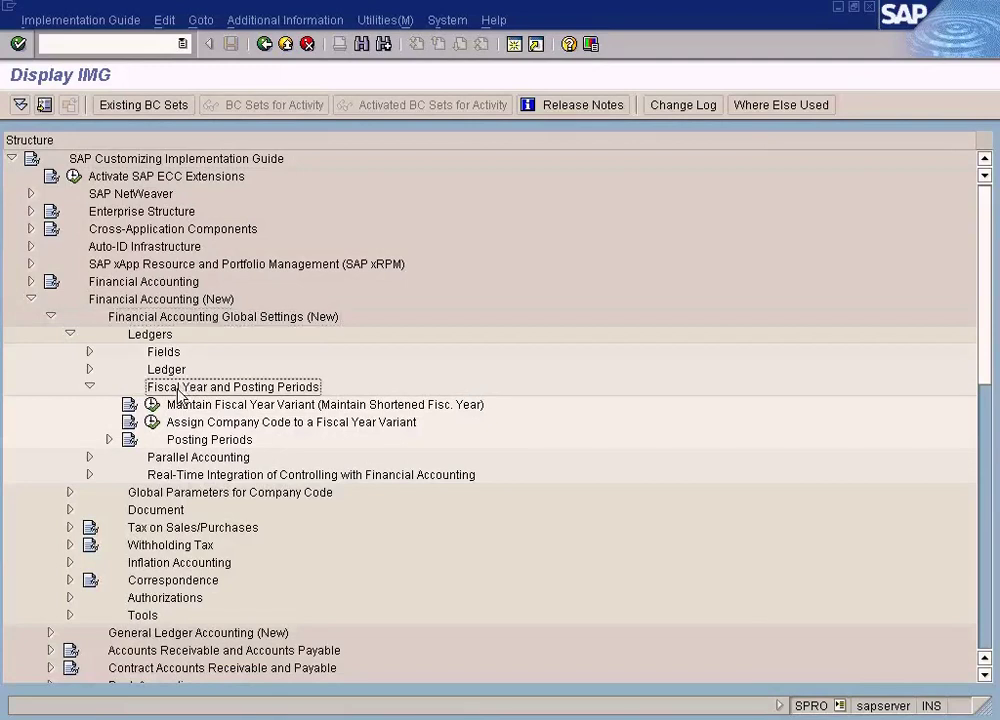
pyautogui.click(190, 410)
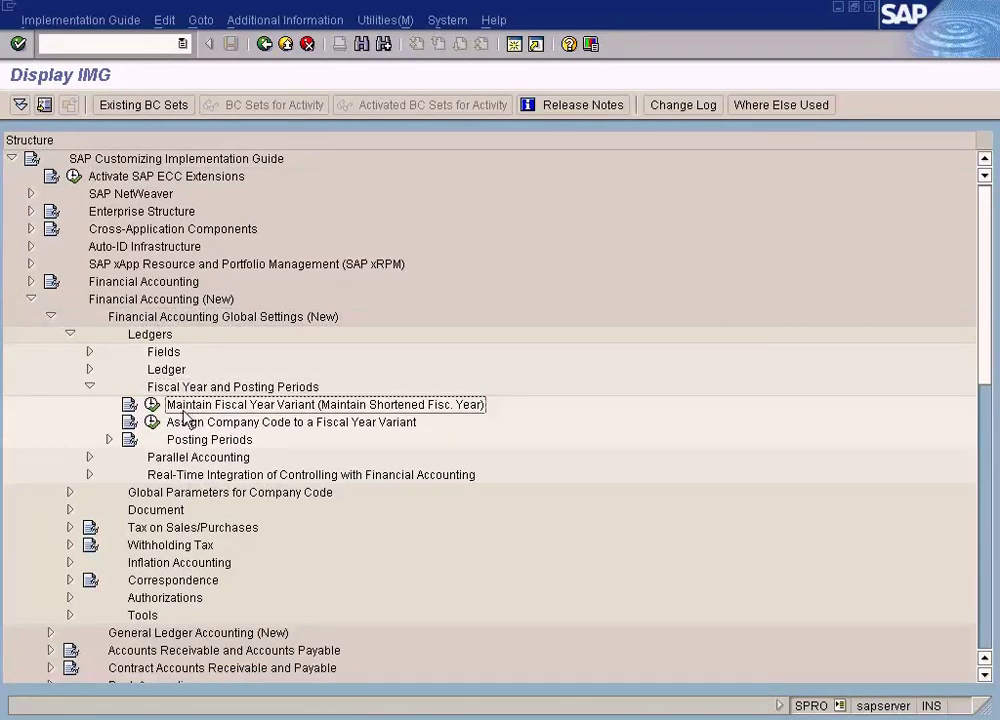
pyautogui.click(151, 405)
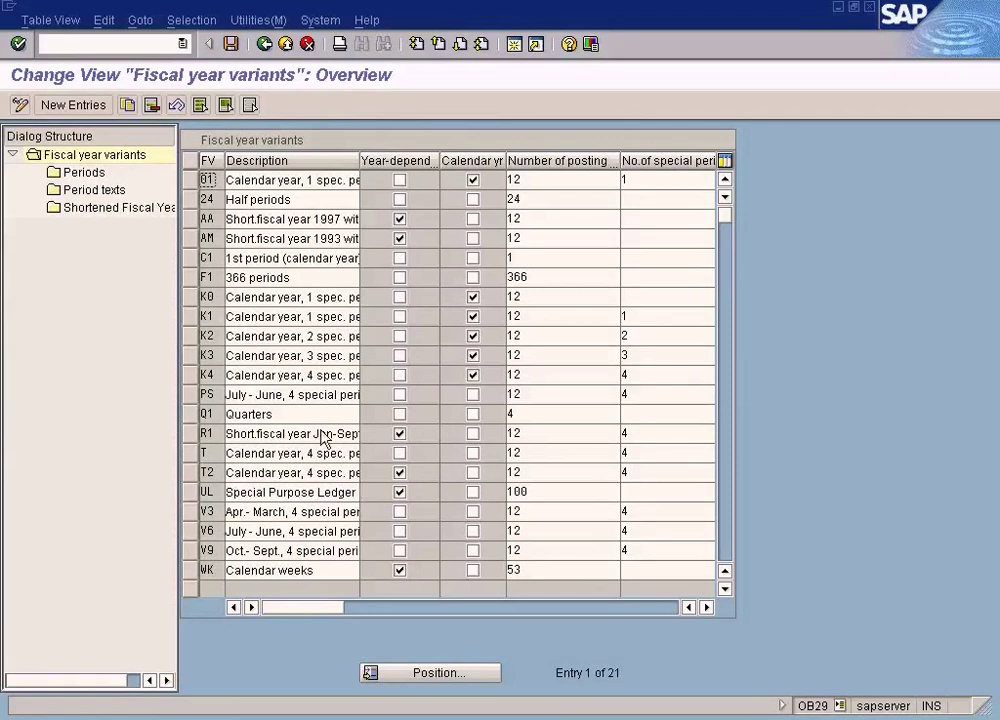
# Step: Examine variant K4's description, calendar year setting, number of posting periods and number of special periods
pyautogui.click(236, 375)
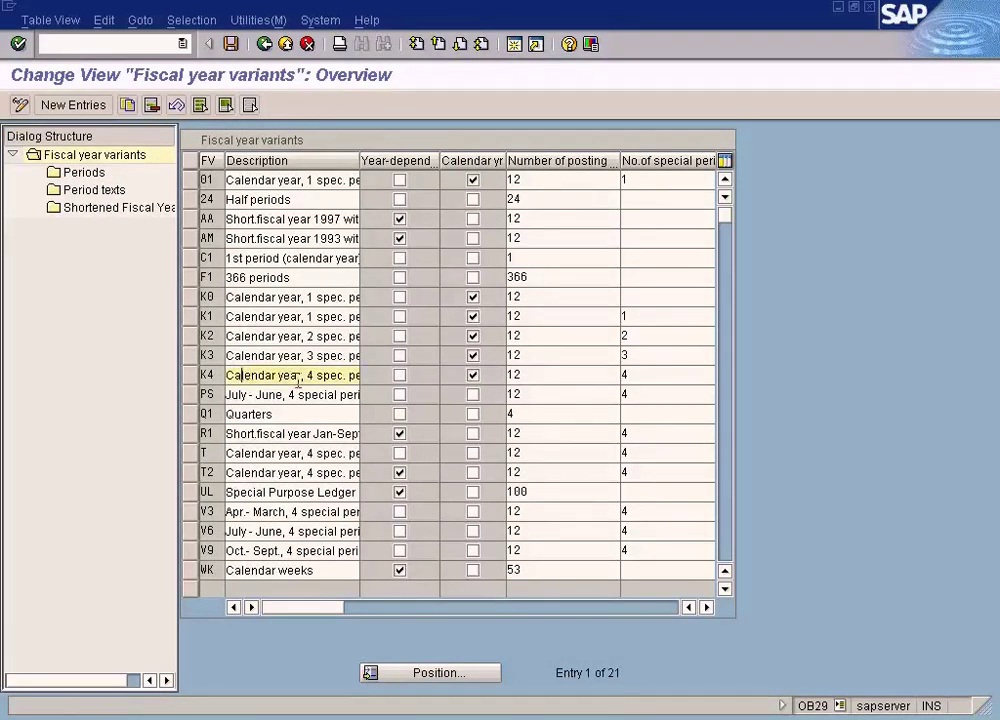
pyautogui.click(208, 375)
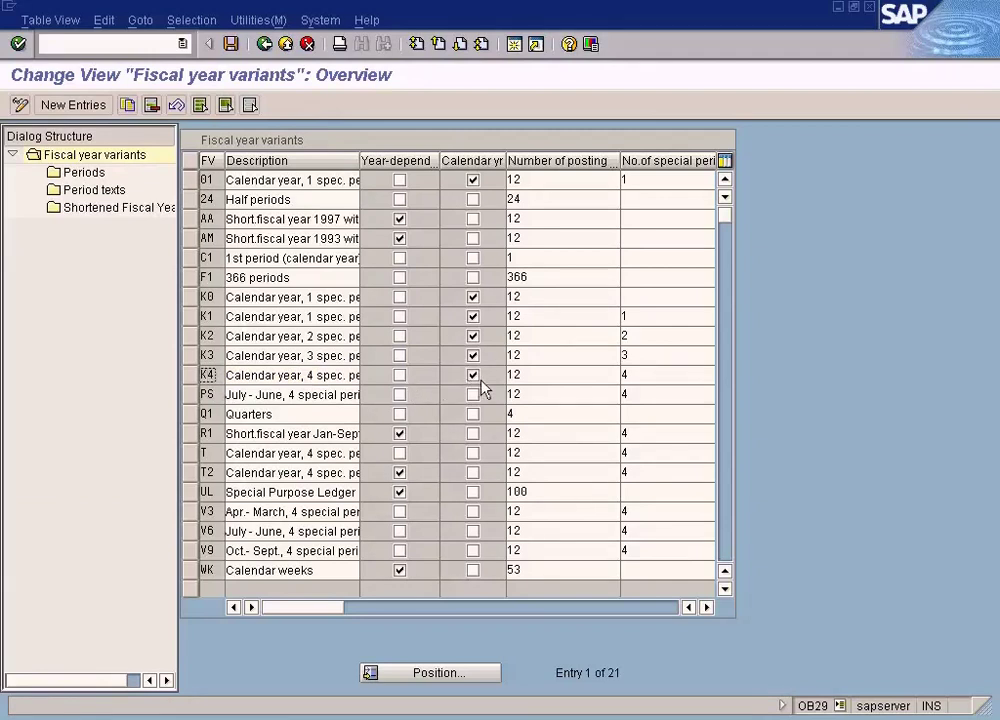
pyautogui.click(540, 375)
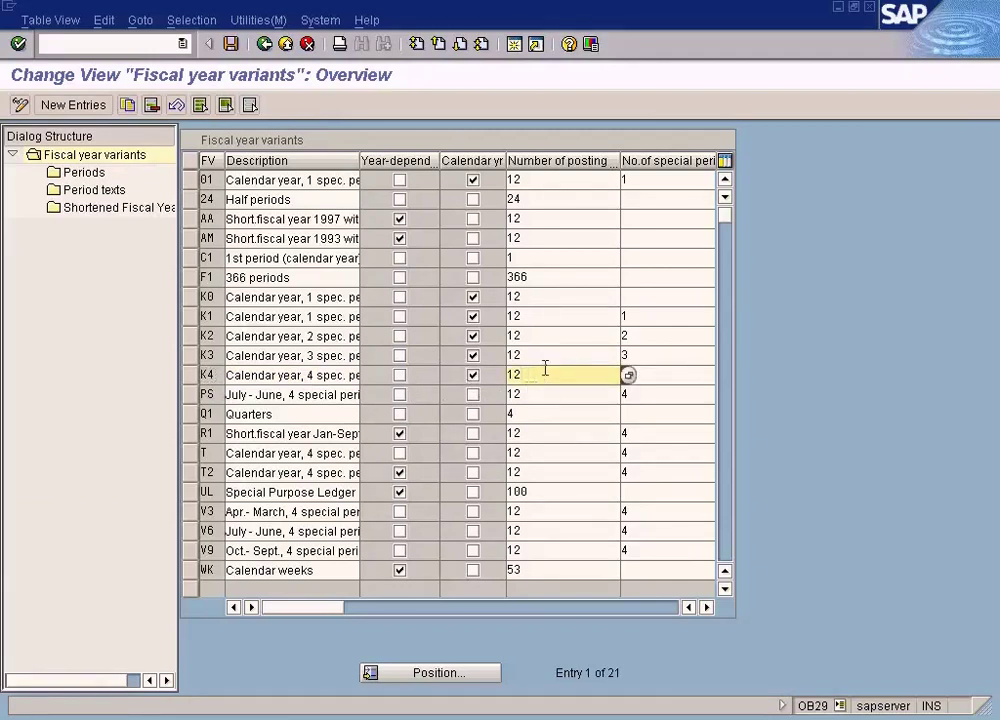
pyautogui.click(690, 375)
pyautogui.write('4')
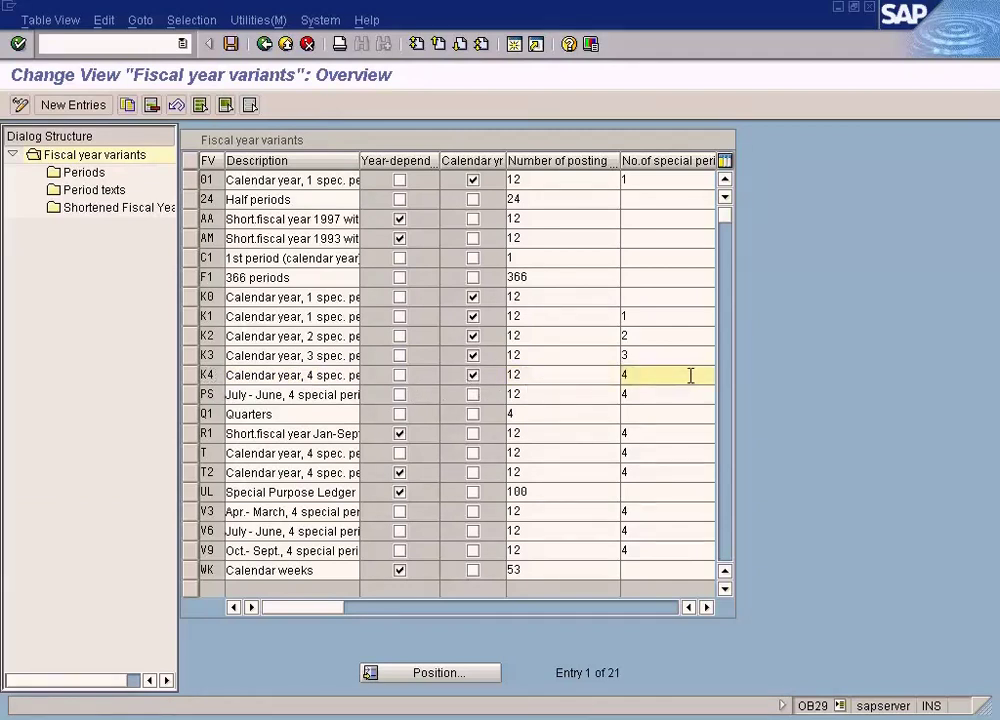
pyautogui.click(545, 375)
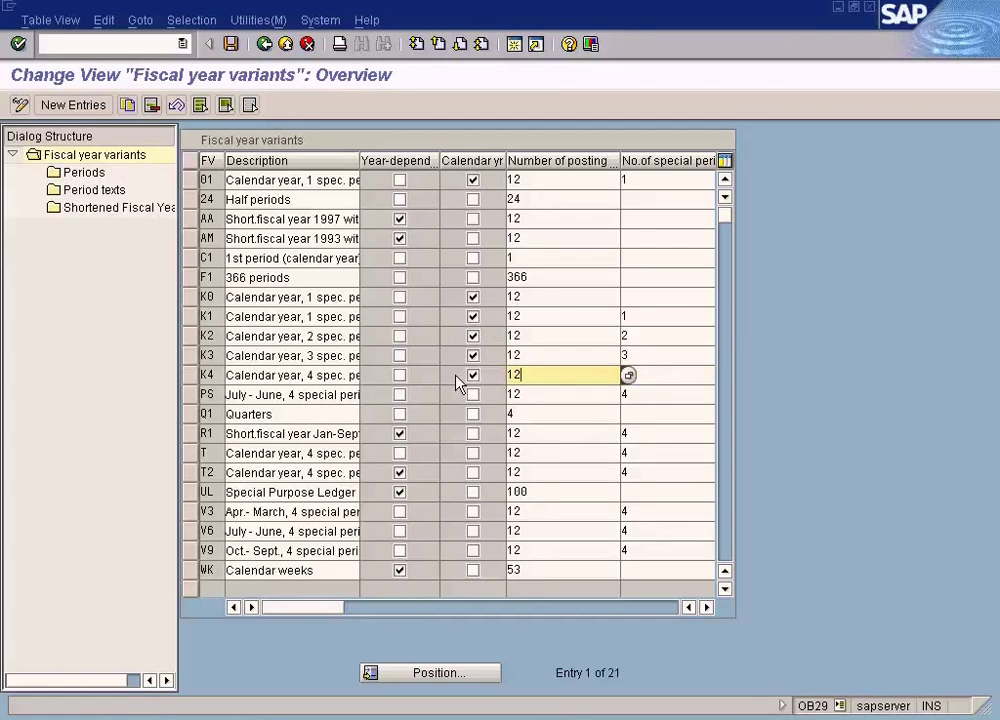
pyautogui.click(308, 375)
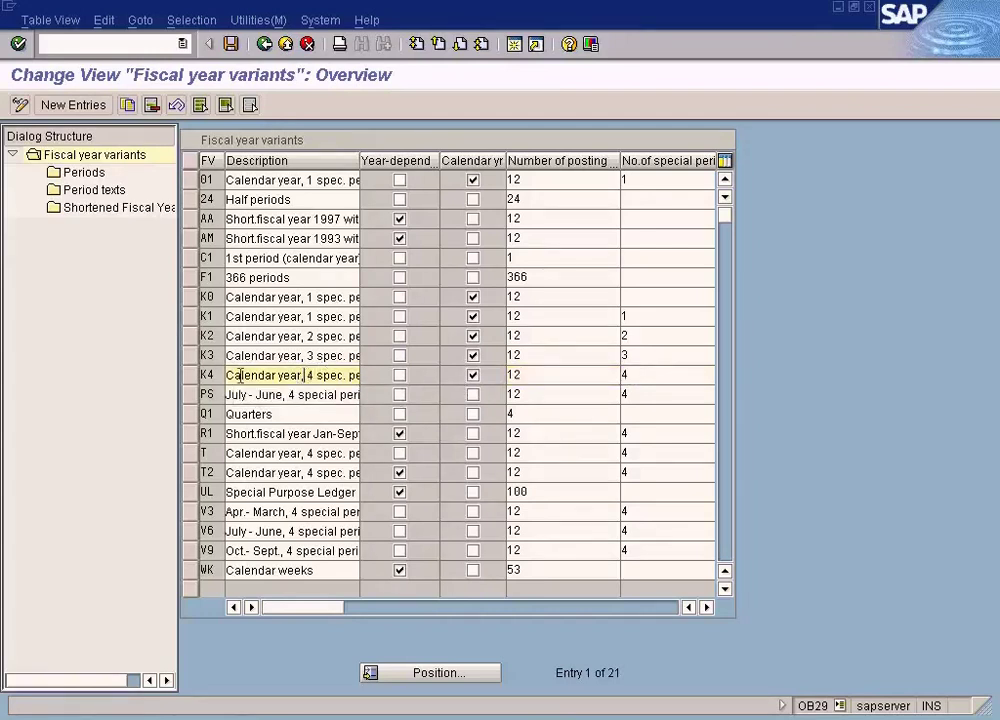
pyautogui.doubleClick(217, 372)
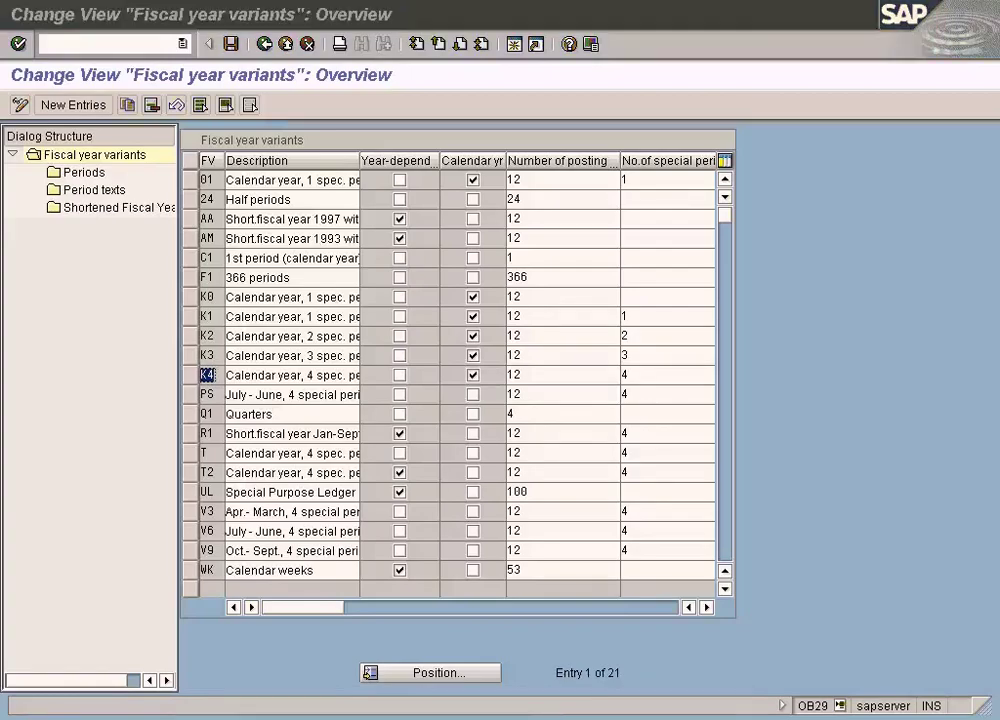
# Step: Switch to Excel, create a new blank workbook and enter Jan in A1 and 1 in B1
pyautogui.hotkey('alt', 'Tab')
pyautogui.click(18, 55)
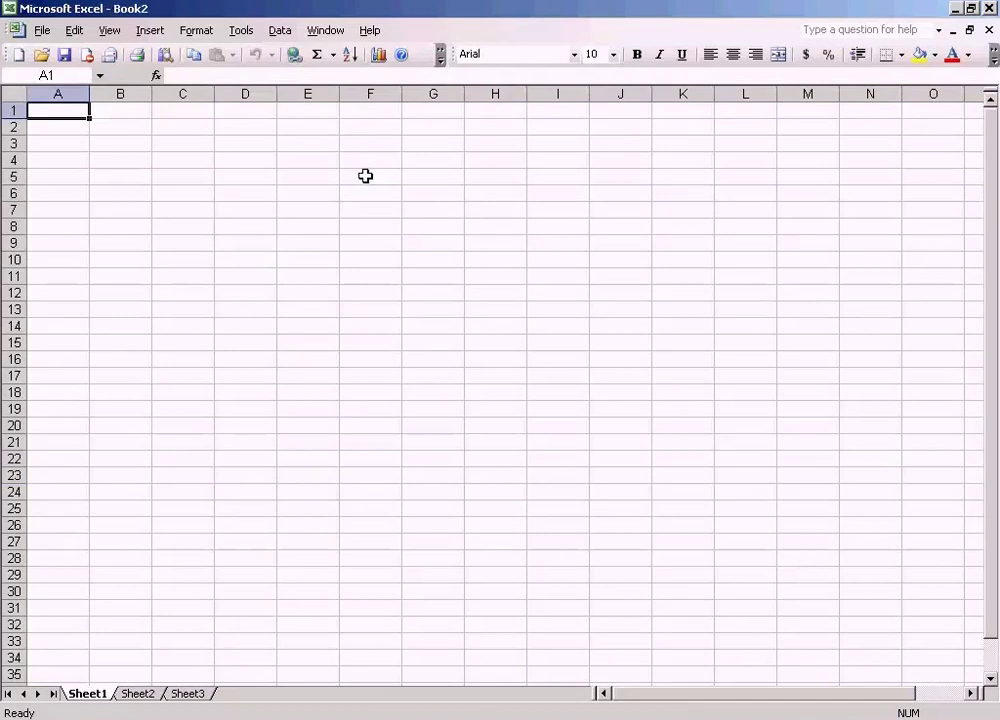
pyautogui.write('Jan')
pyautogui.press('Tab')
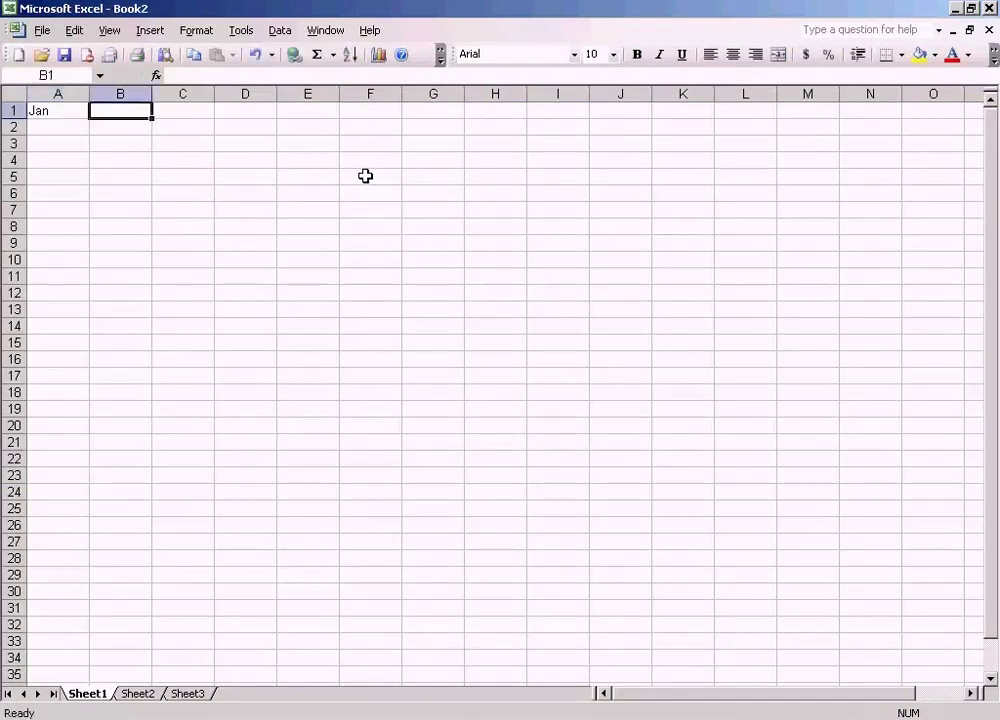
pyautogui.write('1')
pyautogui.press('Tab')
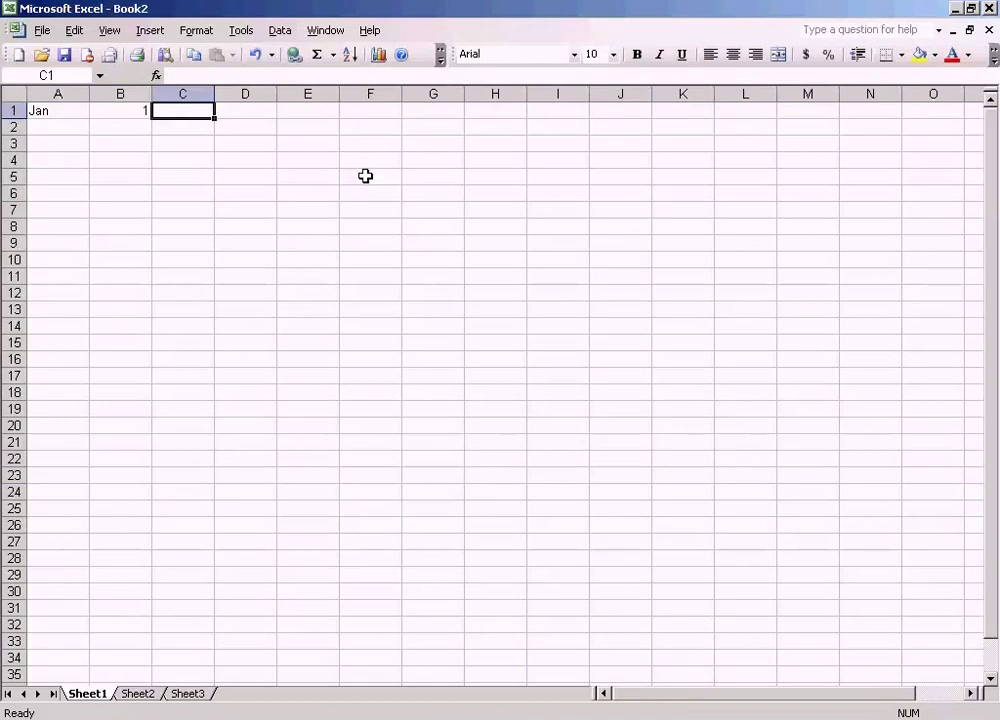
# Step: Insert a blank row above the Jan entry in row 1
pyautogui.click(12, 110)
pyautogui.click(237, 38)
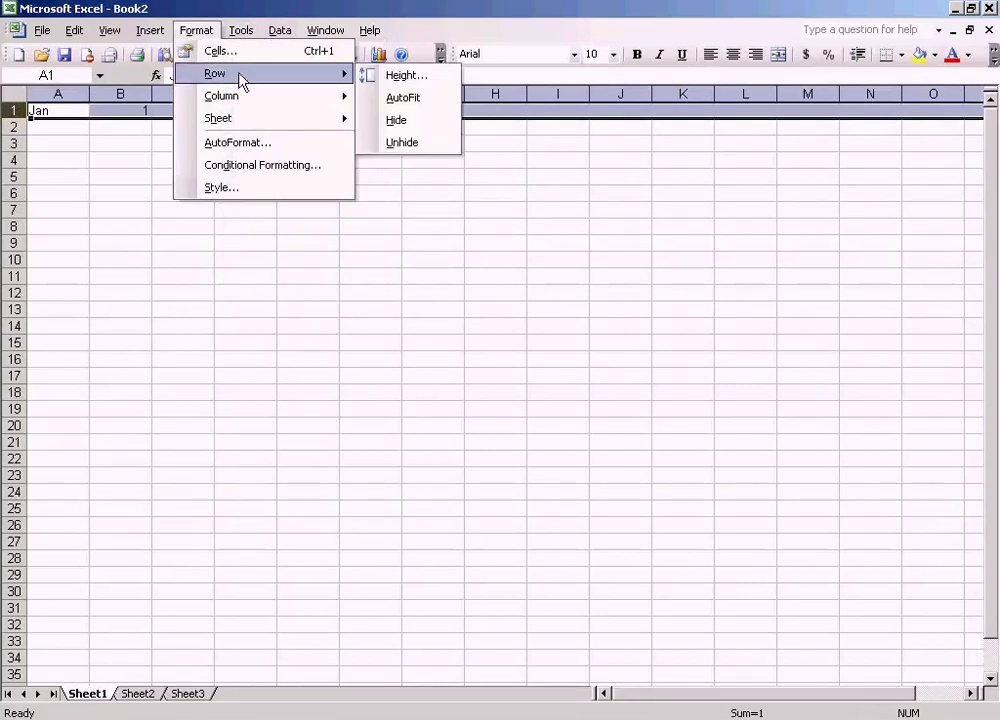
pyautogui.click(161, 50)
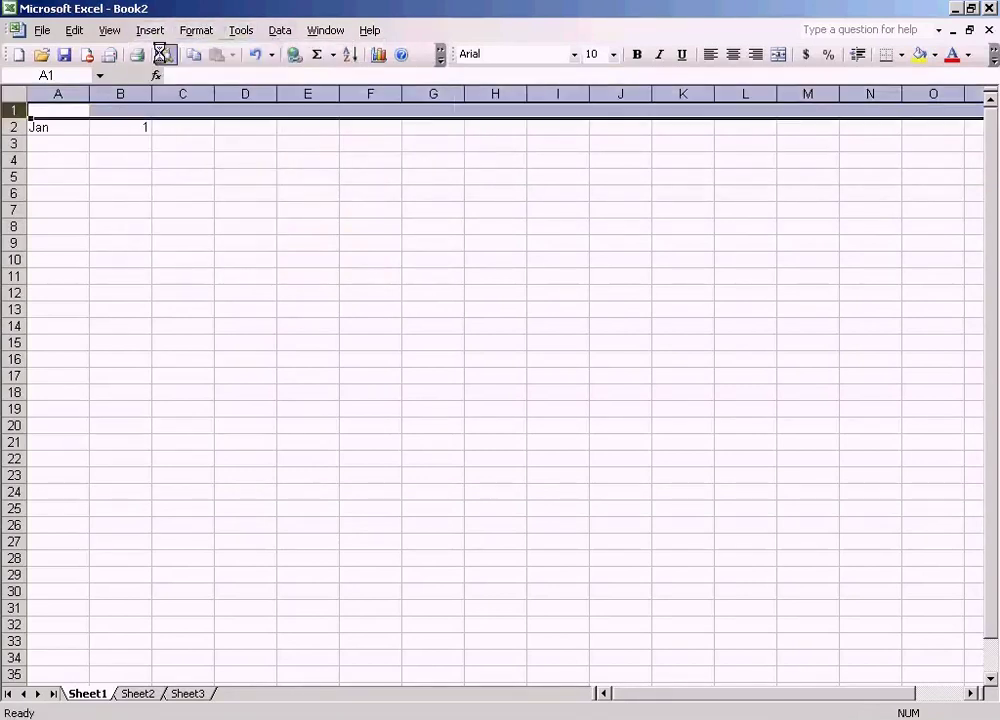
# Step: Enter the headers Month in A1 and Day in B1, and set the Jan day value in B2 to 31
pyautogui.click(120, 176)
pyautogui.click(76, 113)
pyautogui.write('Month')
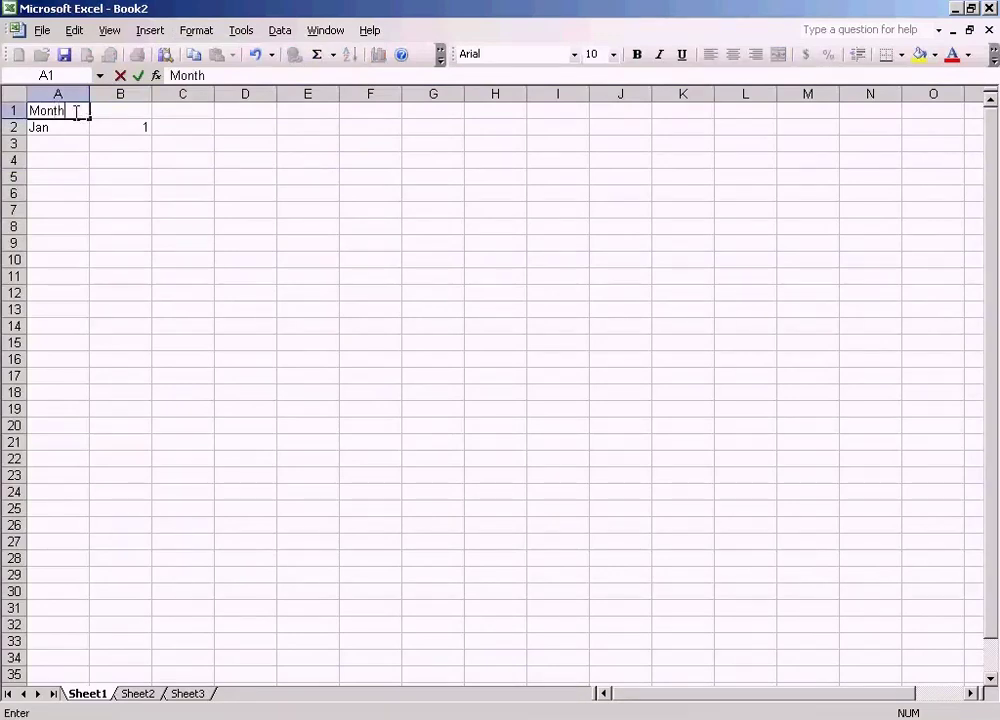
pyautogui.press('Tab')
pyautogui.write('Day')
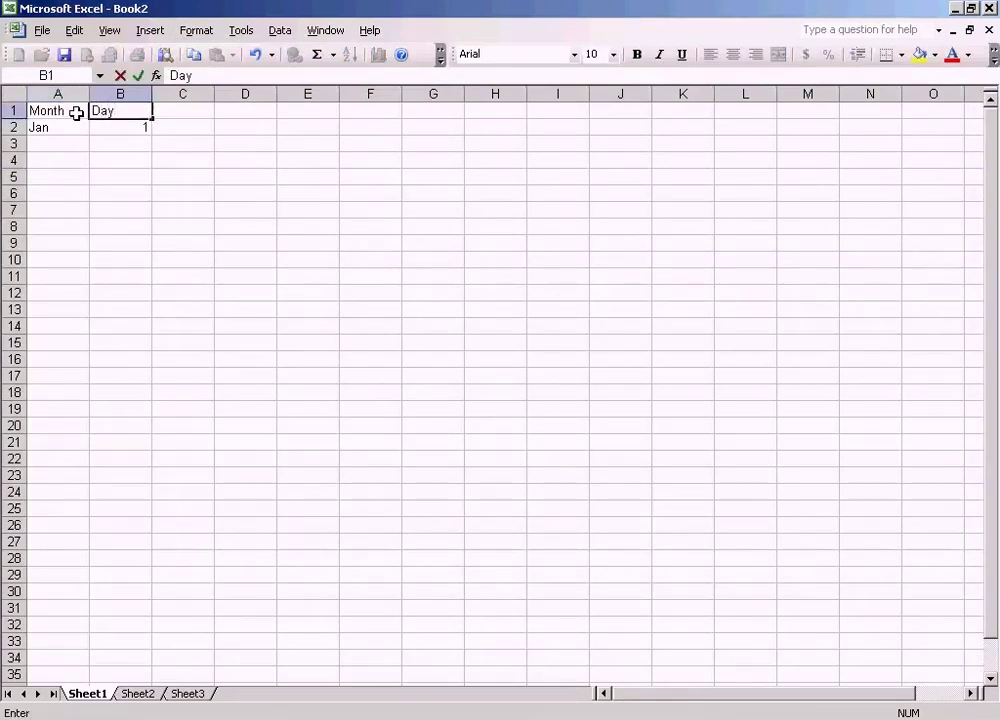
pyautogui.click(132, 127)
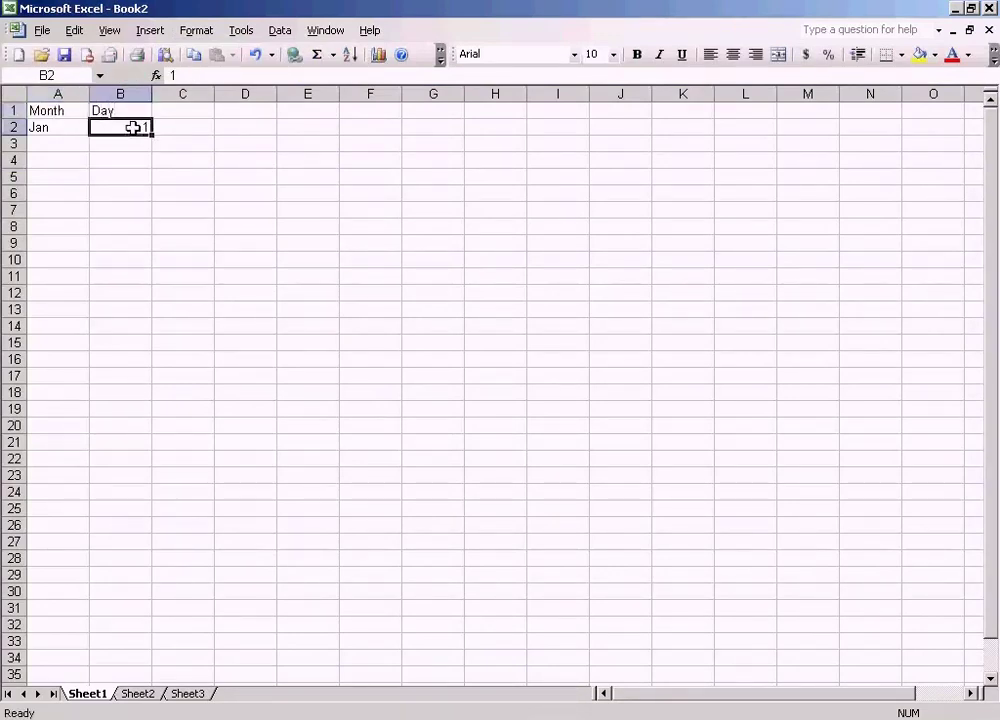
pyautogui.write('31')
# Step: Enter the header Period in D1 and make the whole header row bold
pyautogui.click(197, 110)
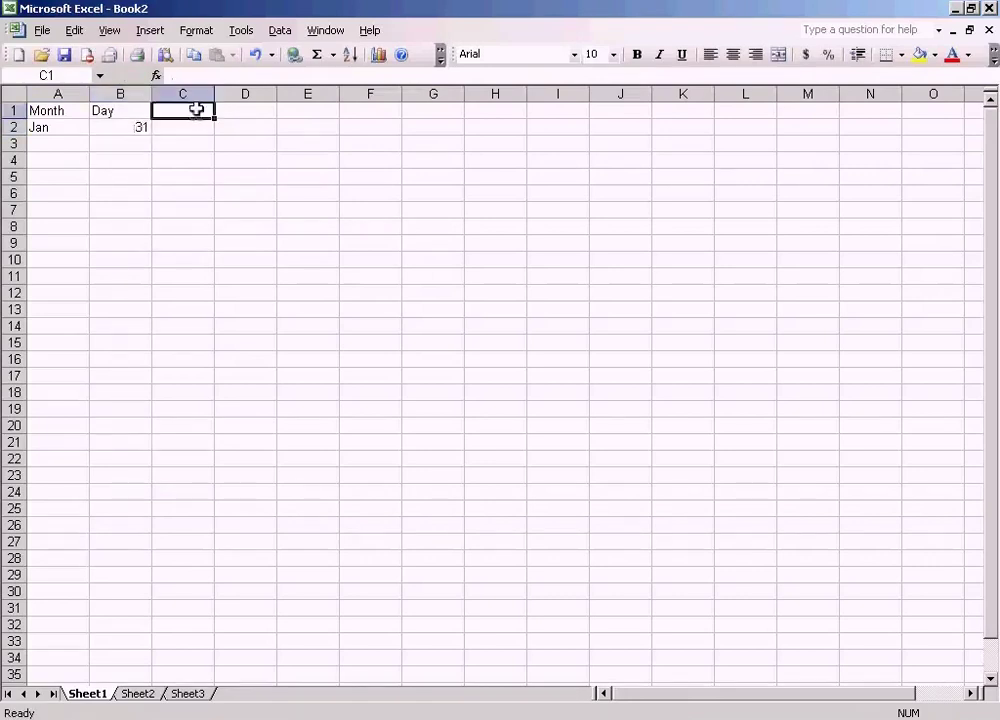
pyautogui.click(234, 113)
pyautogui.write('Period')
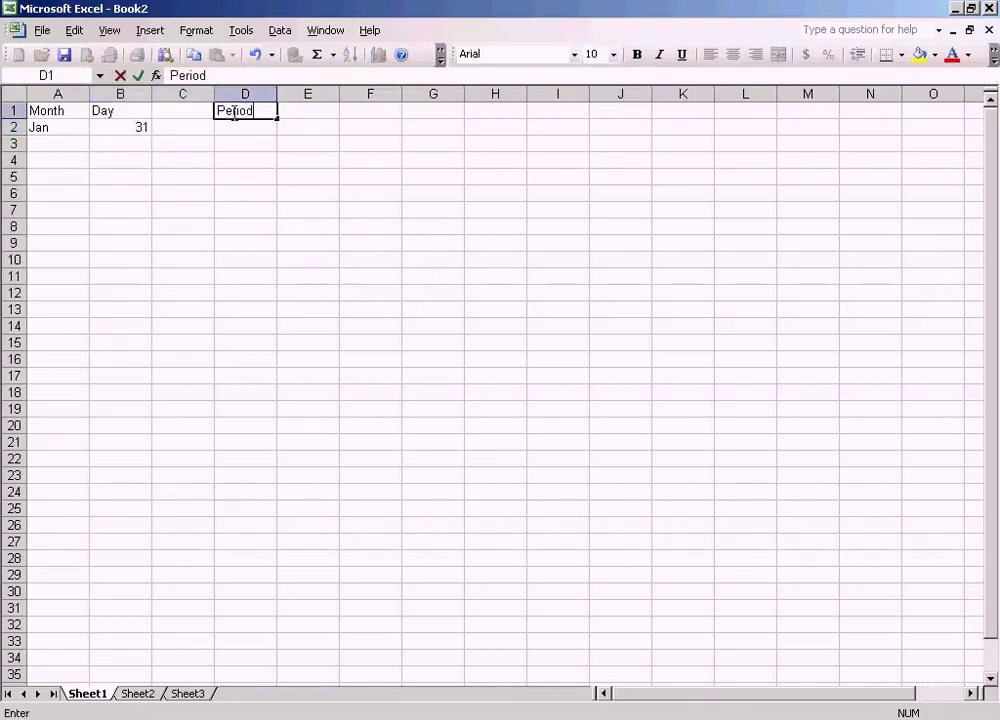
pyautogui.click(16, 110)
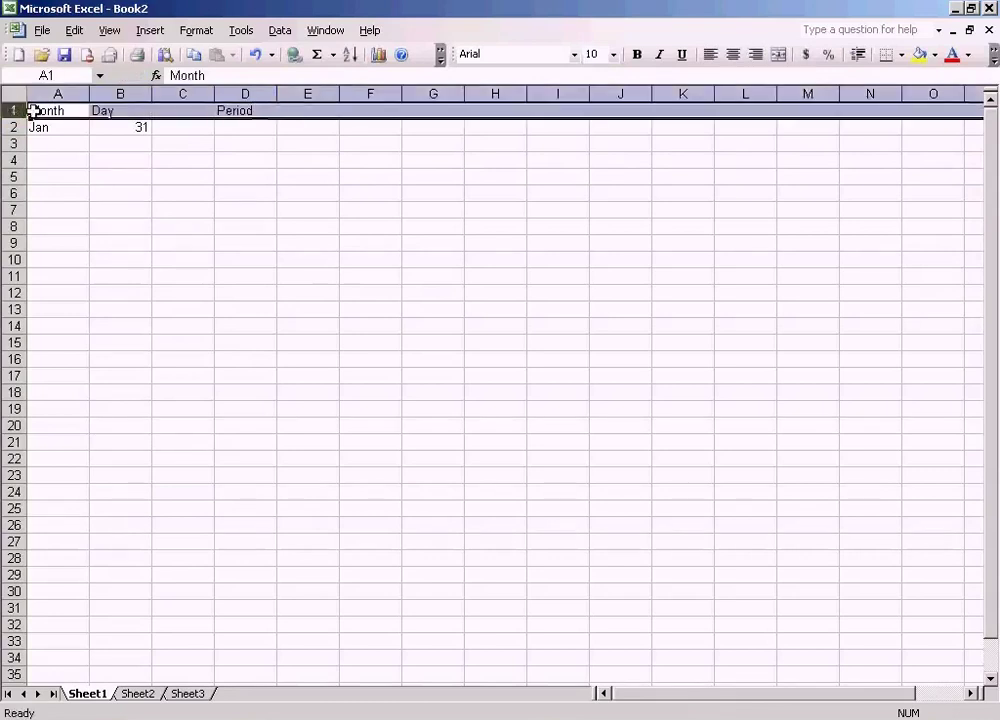
pyautogui.click(636, 54)
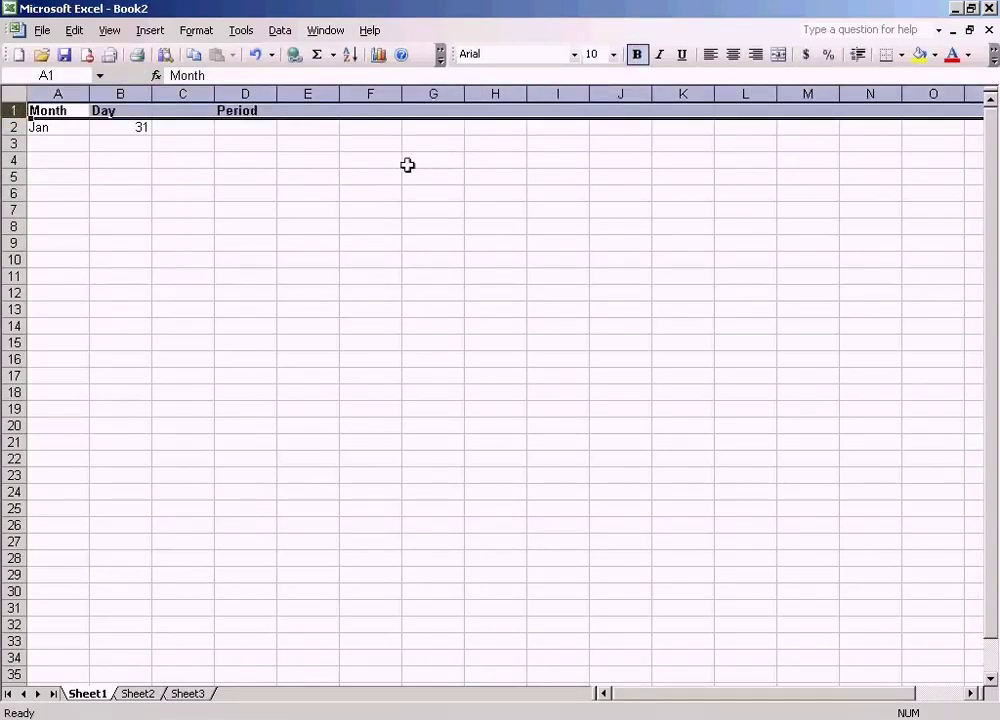
# Step: Set the period for the Jan row to 1 in cell D2
pyautogui.click(408, 165)
pyautogui.click(250, 127)
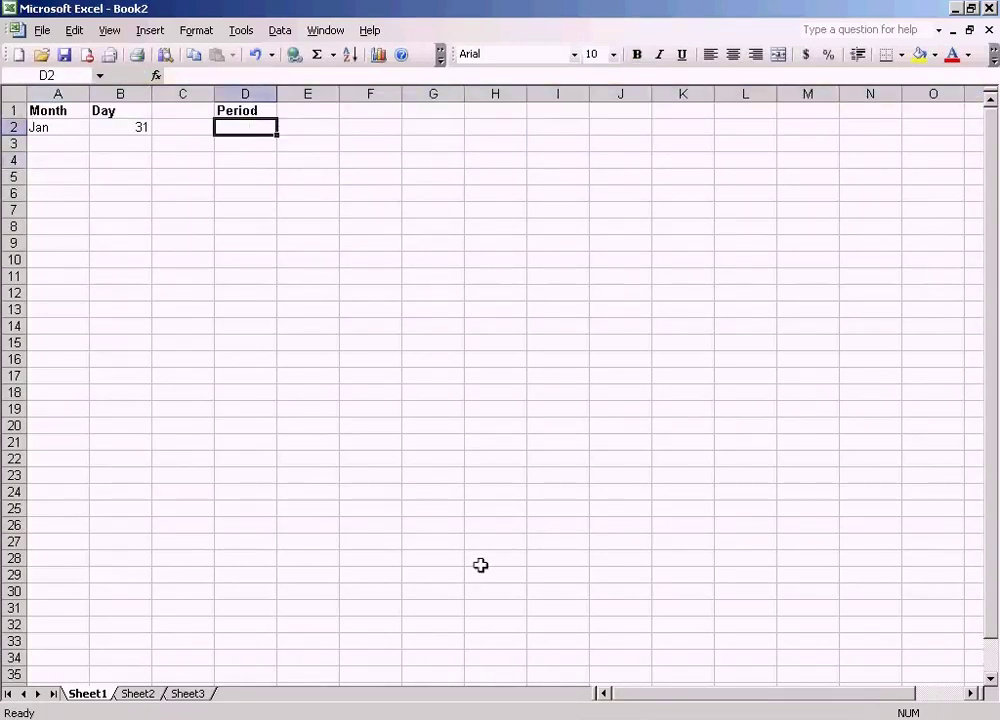
pyautogui.write('1')
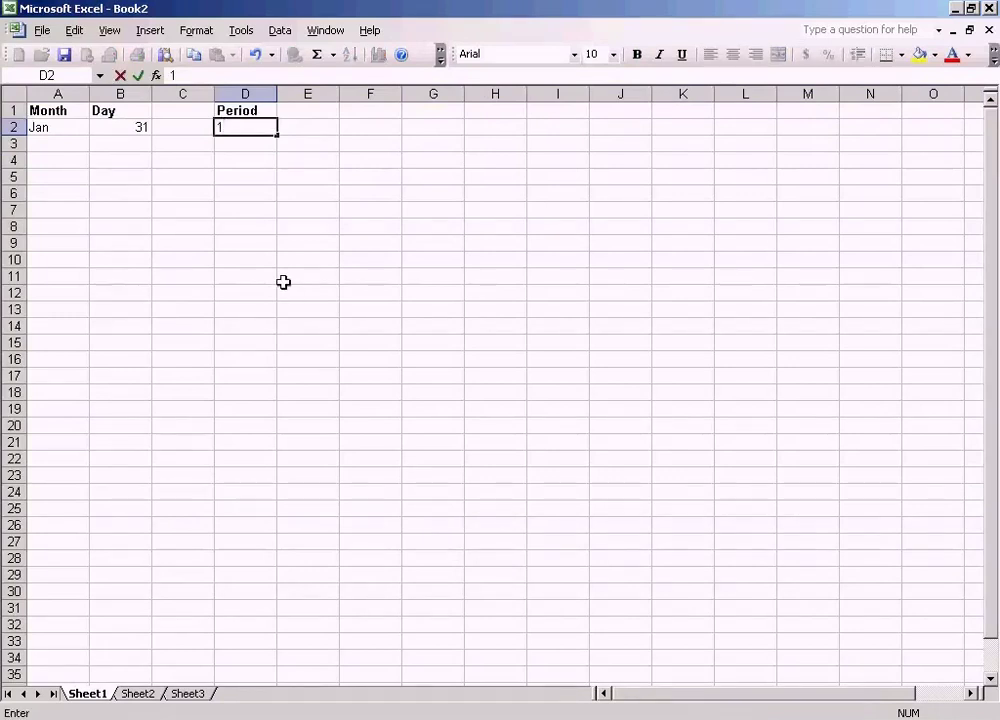
# Step: Fill row 3 with the month Feb, day 28 and period 2
pyautogui.click(63, 144)
pyautogui.write('Feb')
pyautogui.press('Tab')
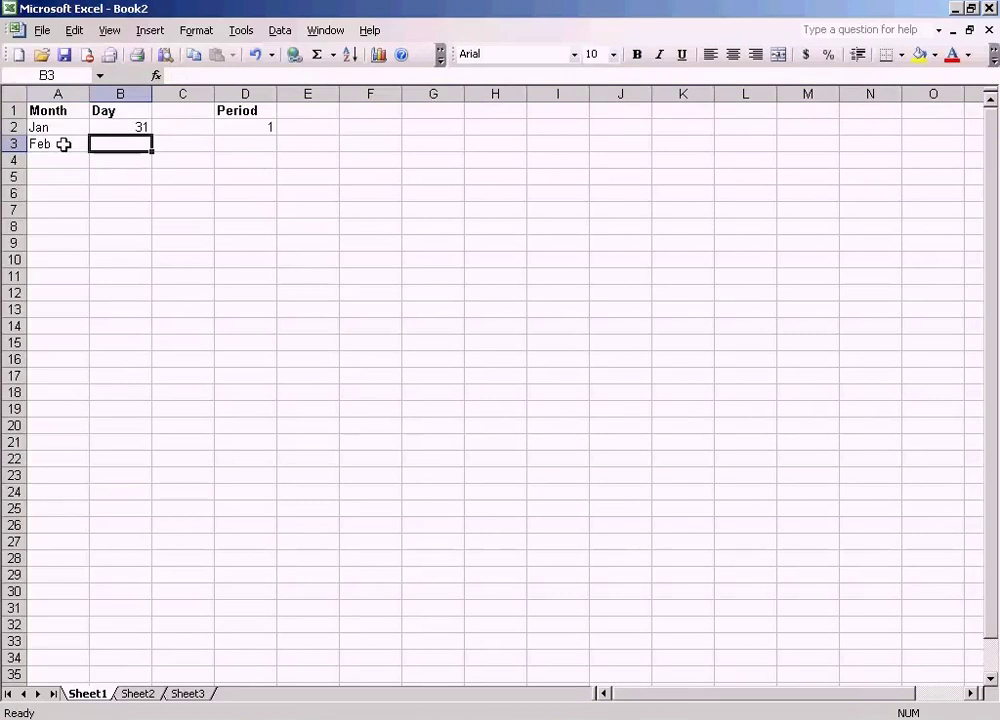
pyautogui.write('28')
pyautogui.press('Tab')
pyautogui.press('Tab')
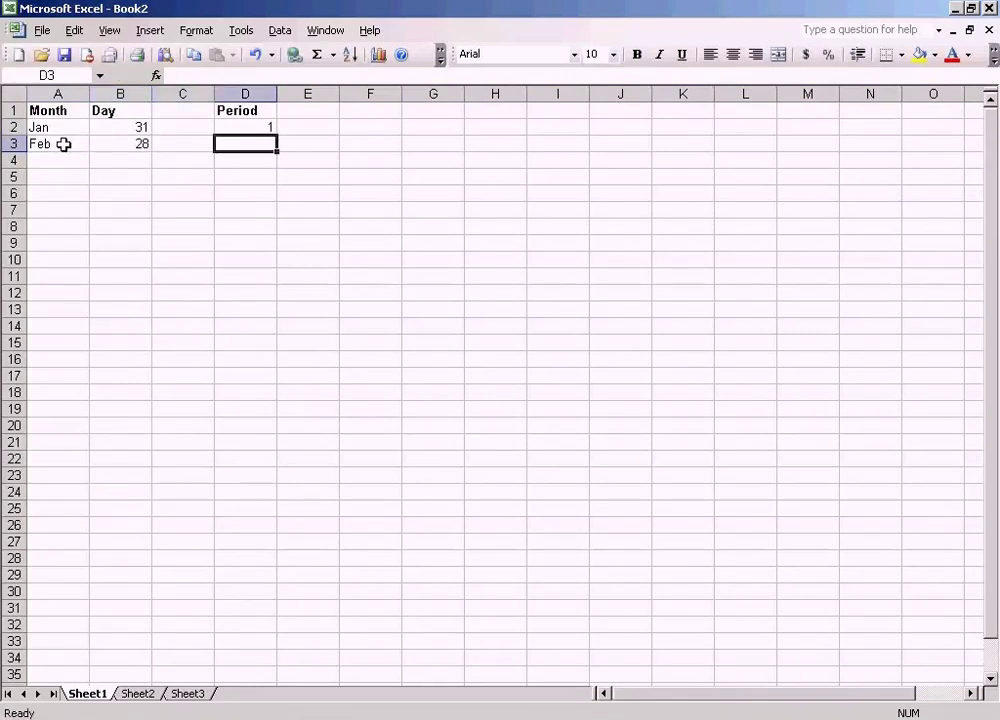
pyautogui.write('2')
pyautogui.press('Return')
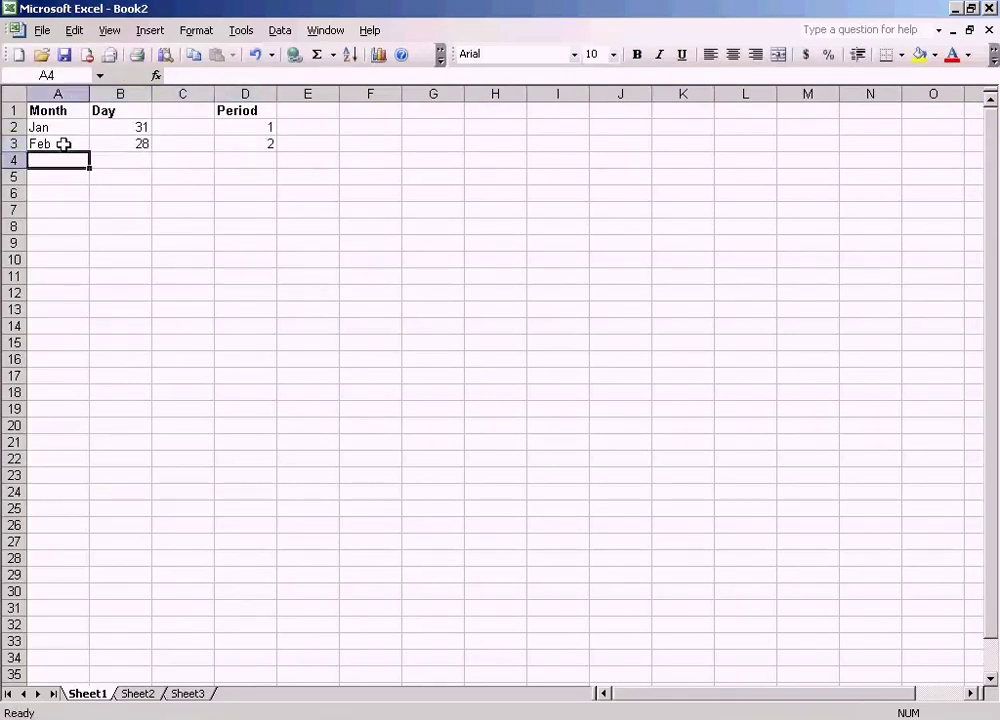
# Step: Fill row 4 with the month Mar, day 31 and period 3
pyautogui.write('Mar')
pyautogui.press('Tab')
pyautogui.write('31')
pyautogui.press('Tab')
pyautogui.press('Tab')
pyautogui.write('3')
pyautogui.press('Return')
pyautogui.press('Up')
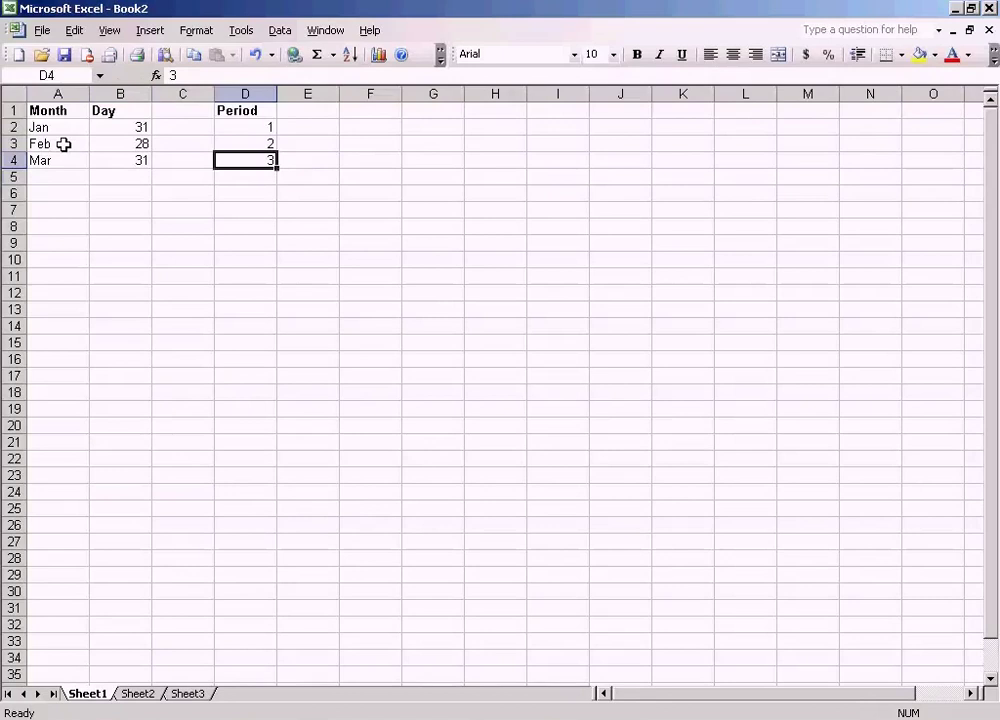
pyautogui.press('Left')
pyautogui.press('Left')
pyautogui.press('Left')
pyautogui.press('Down')
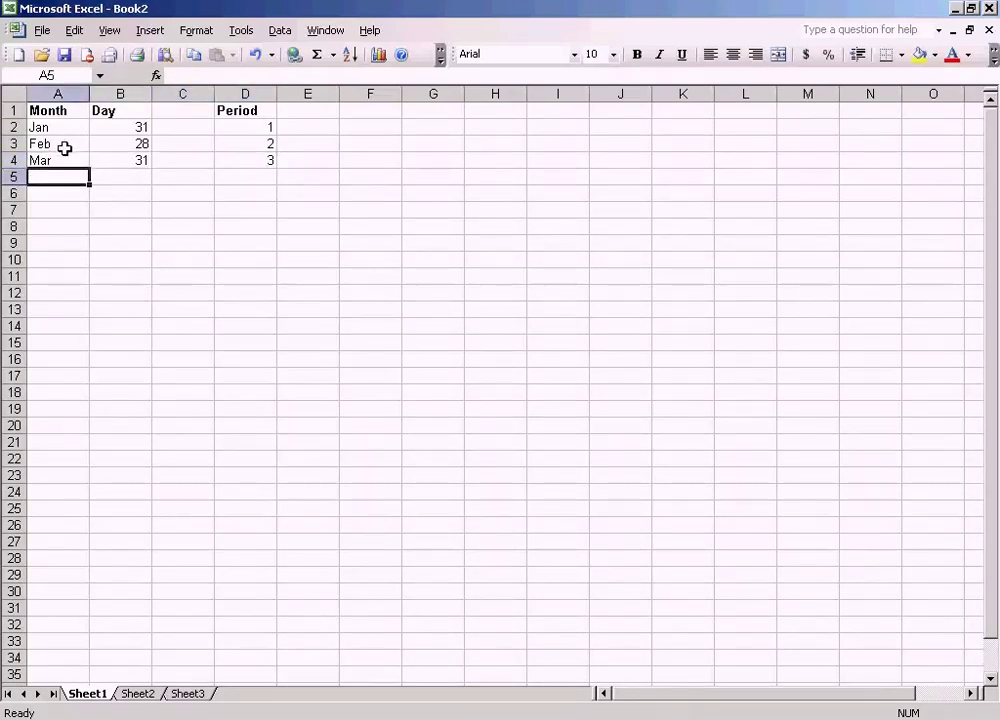
# Step: Review the period numbers assigned to the Jan, Feb and Mar rows in column D
pyautogui.click(259, 128)
pyautogui.press('Down')
pyautogui.press('Down')
pyautogui.press('Up')
pyautogui.press('Up')
pyautogui.press('Down')
pyautogui.press('Down')
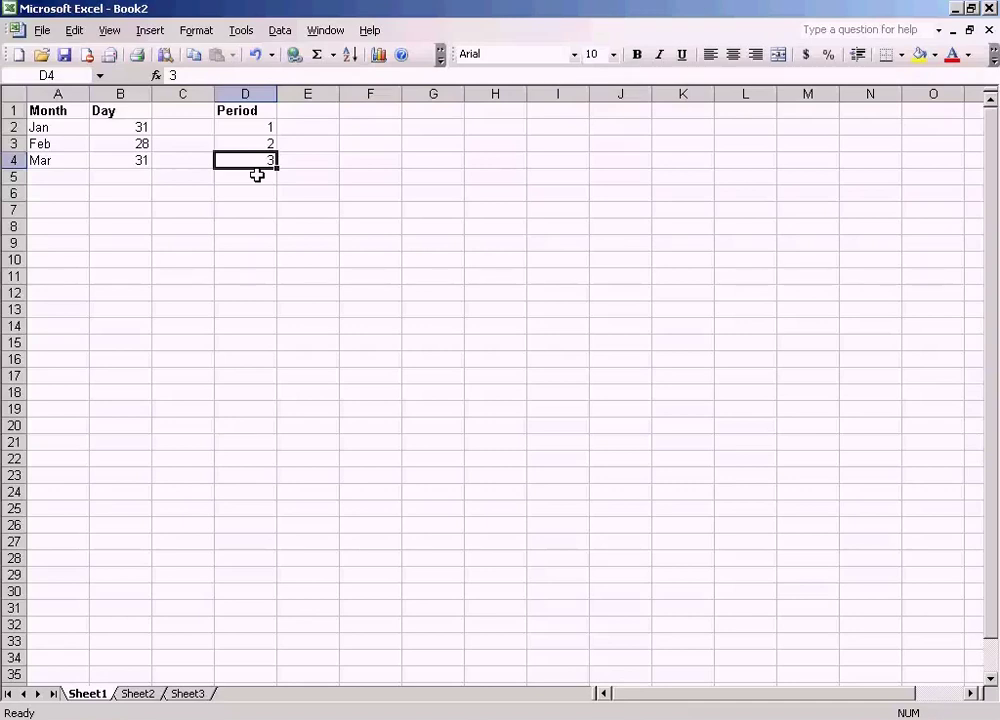
pyautogui.click(72, 177)
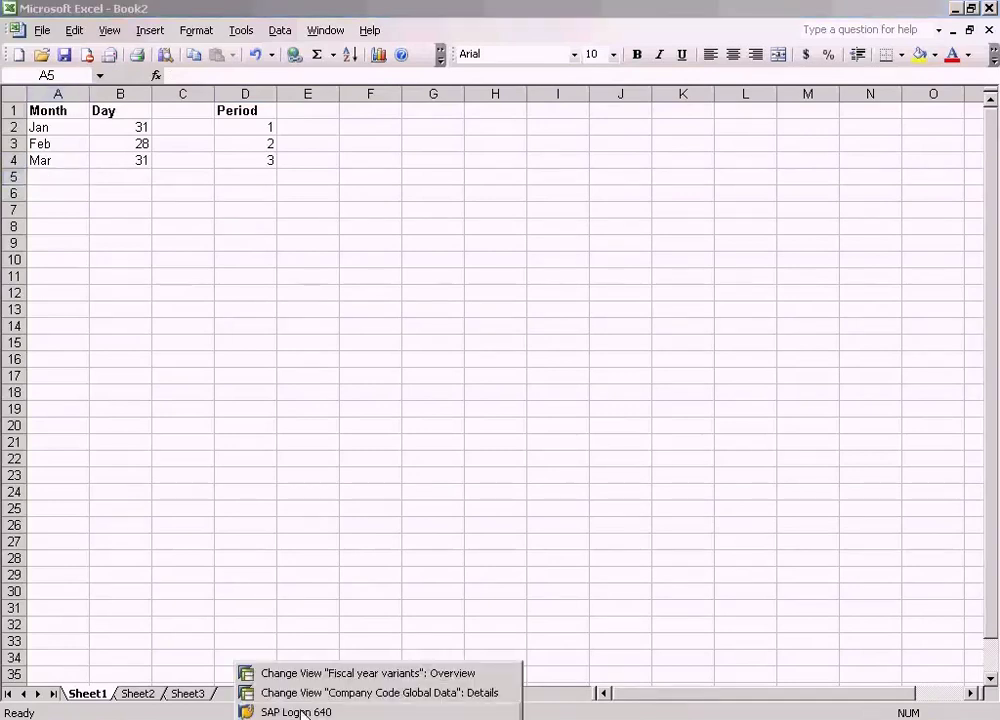
# Step: Switch to the SAP fiscal year variants overview, check variant K4's description and return to the Excel workbook
pyautogui.click(334, 671)
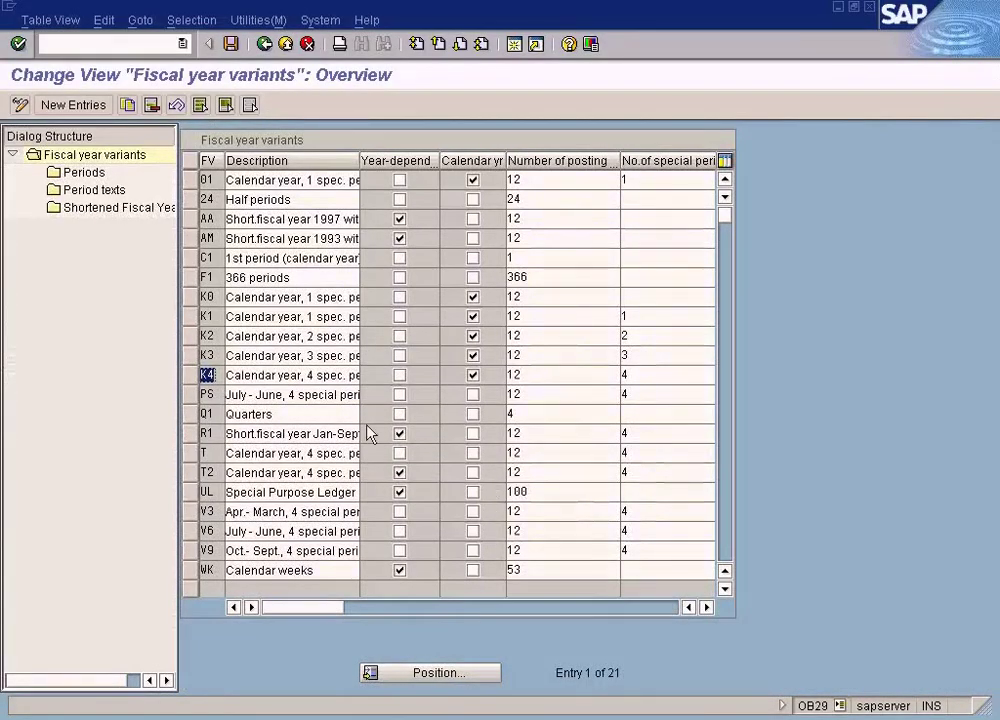
pyautogui.click(315, 376)
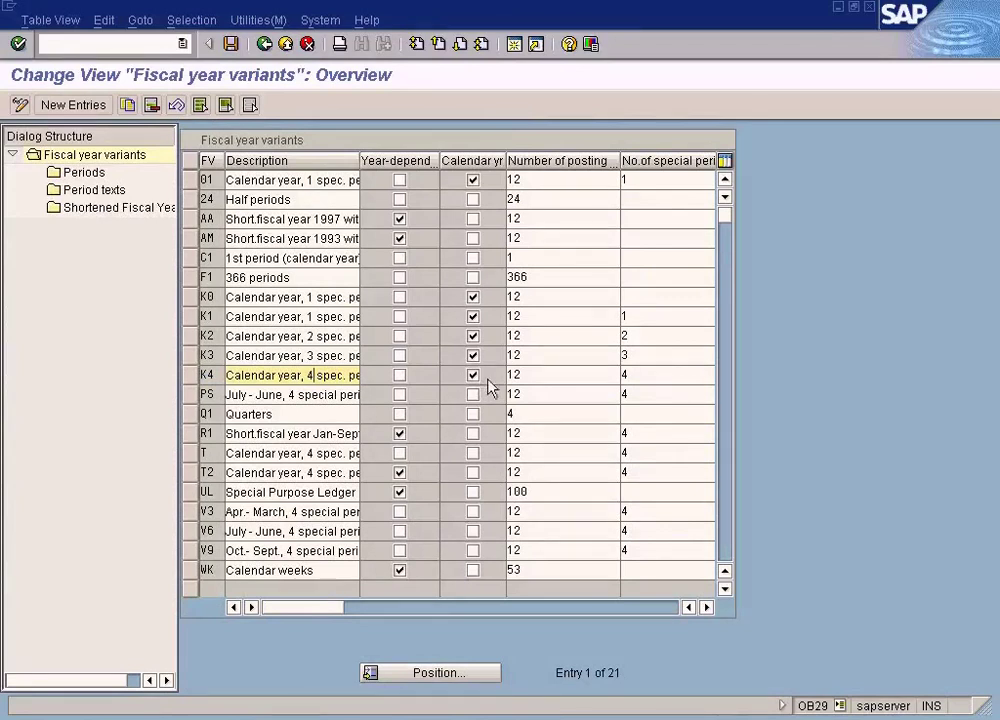
pyautogui.hotkey('alt', 'Tab')
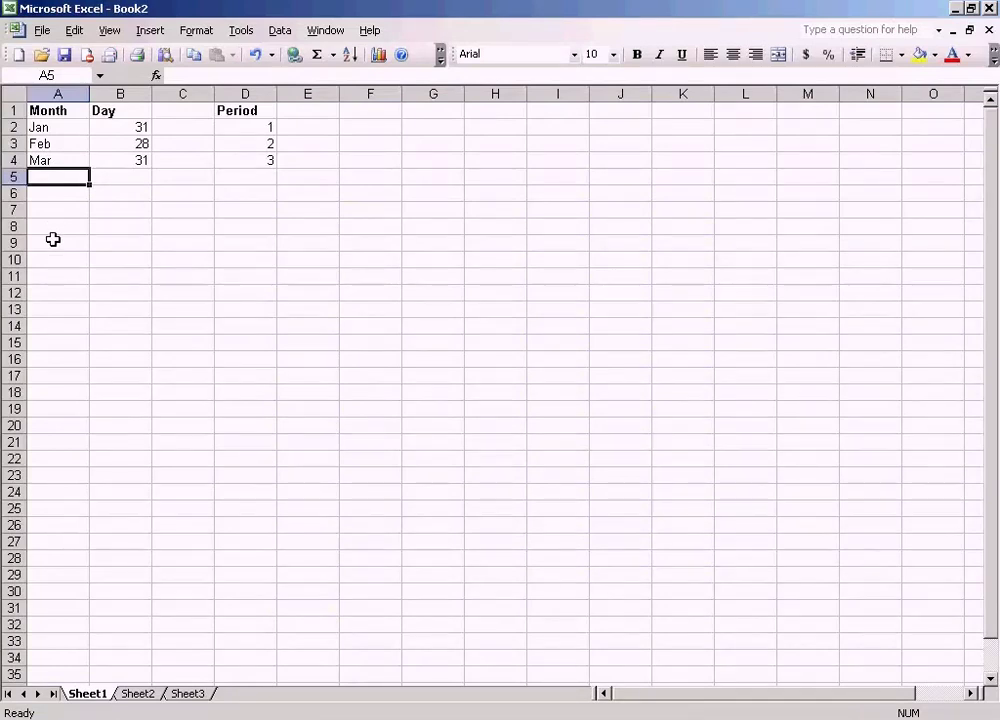
# Step: Fill row 5 with the month Apr, day 30 and period 4
pyautogui.write('Apr')
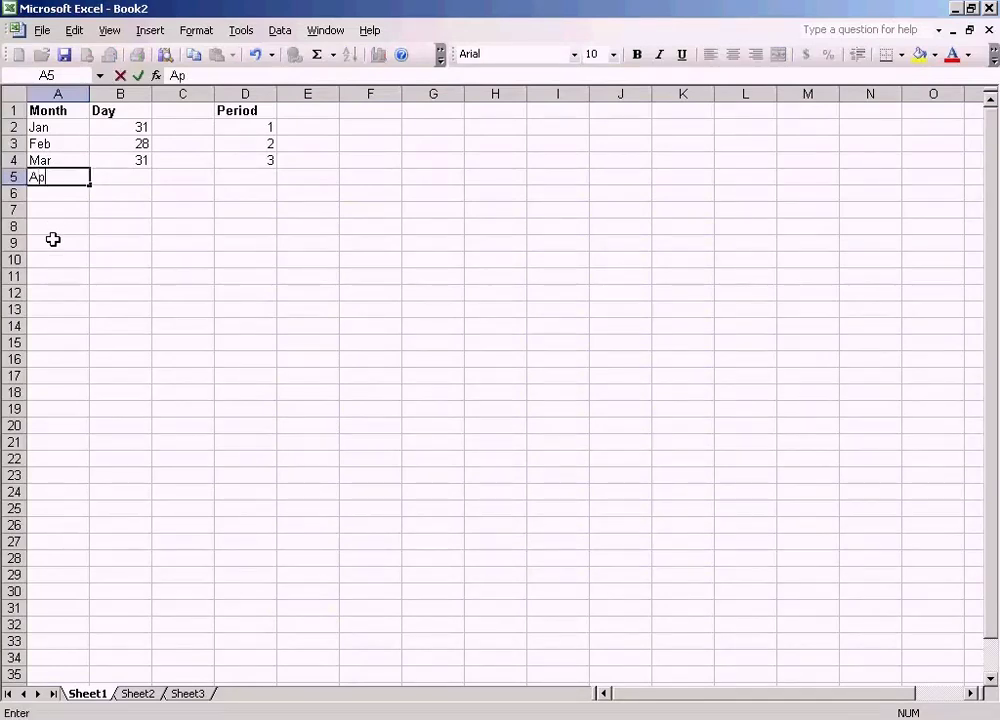
pyautogui.press('Tab')
pyautogui.write('30')
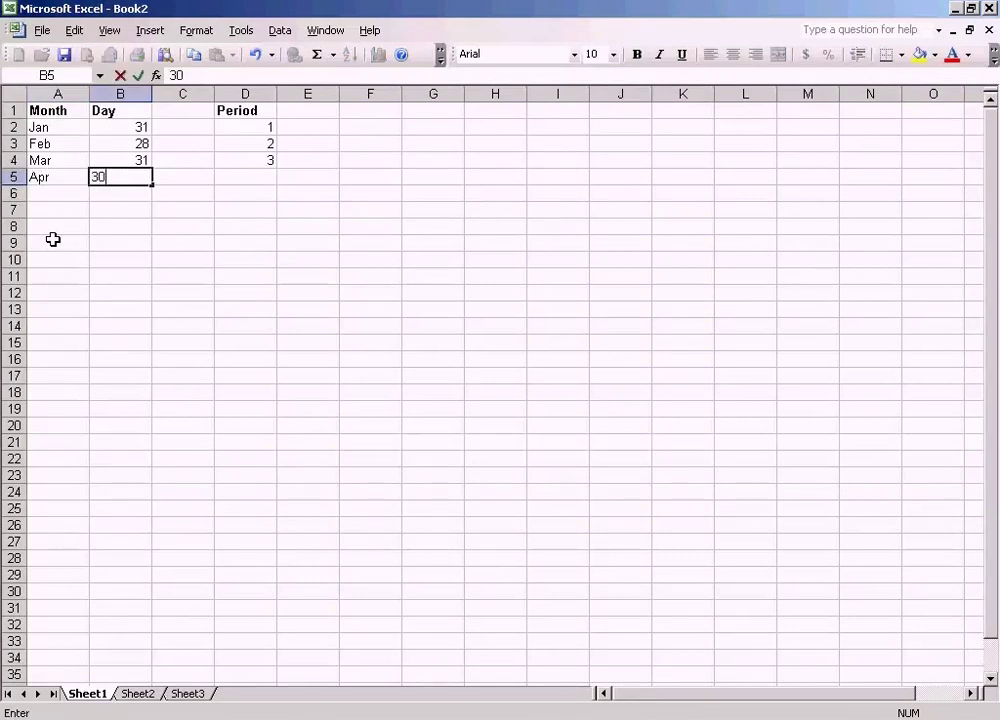
pyautogui.press('Tab')
pyautogui.press('Tab')
pyautogui.write('4')
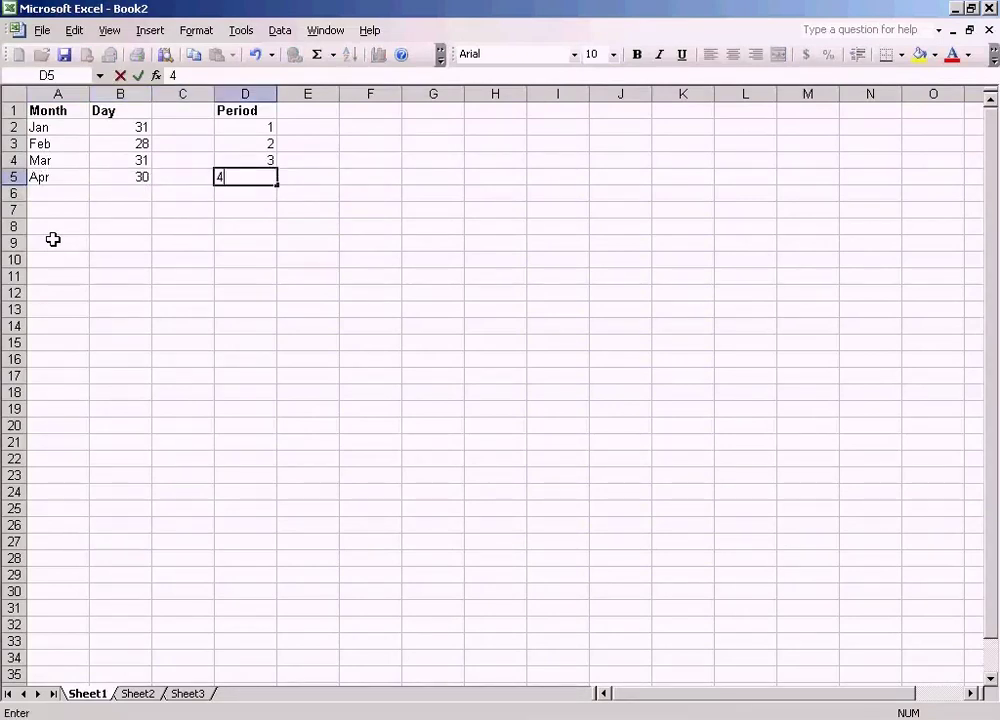
pyautogui.click(324, 174)
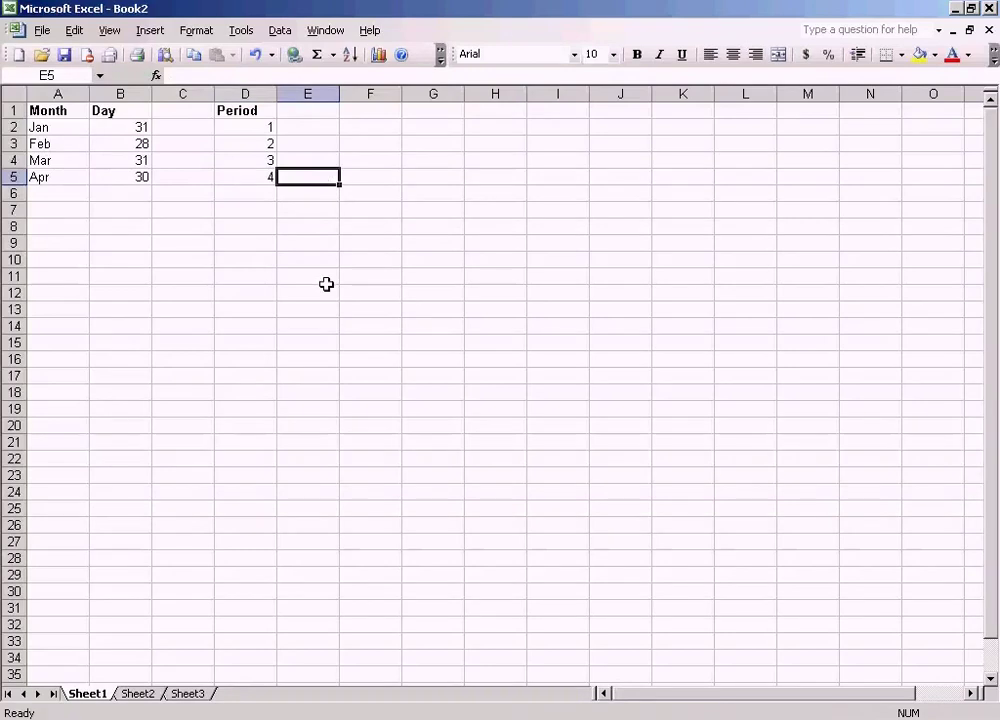
pyautogui.click(261, 178)
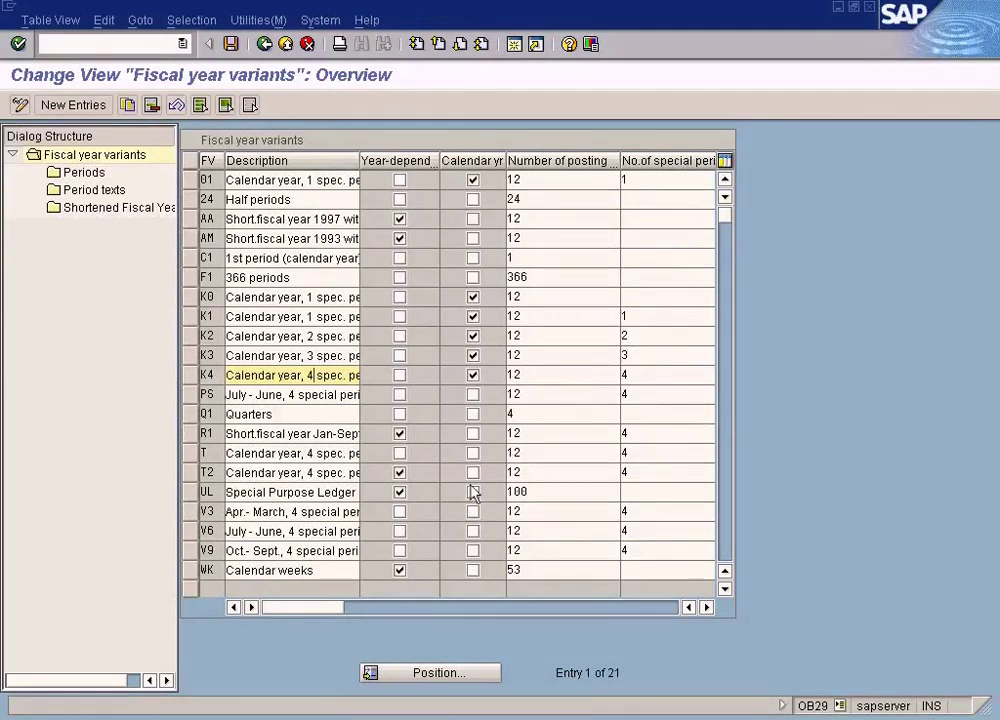
# Step: Check variant K4's number of posting periods and number of special periods in the SAP fiscal year variants overview
pyautogui.click(545, 375)
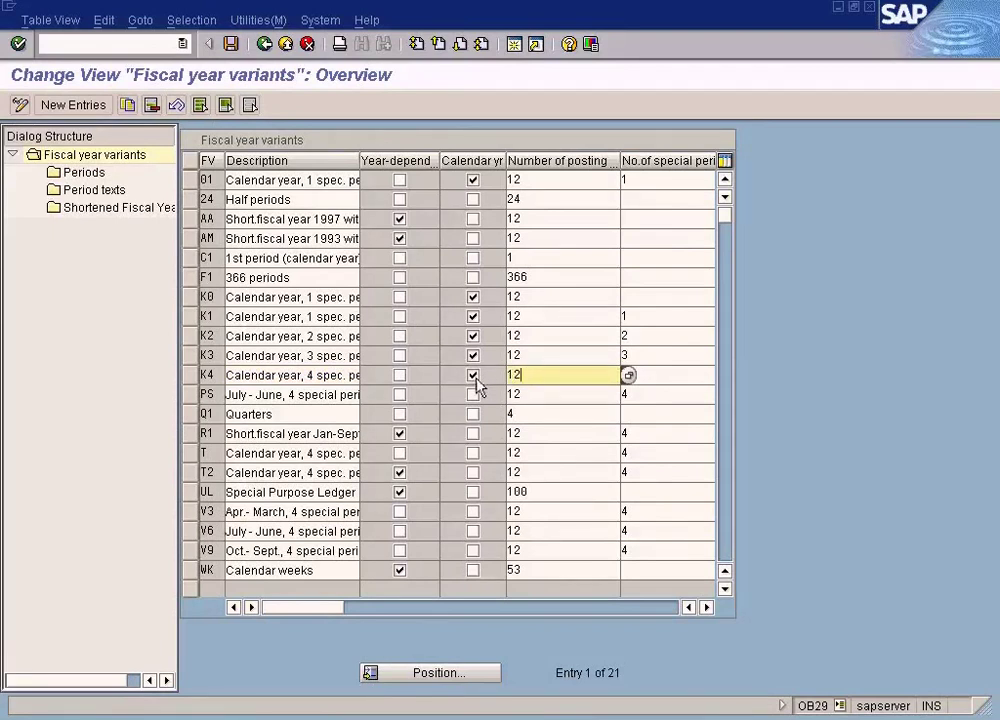
pyautogui.hotkey('alt', 'Tab')
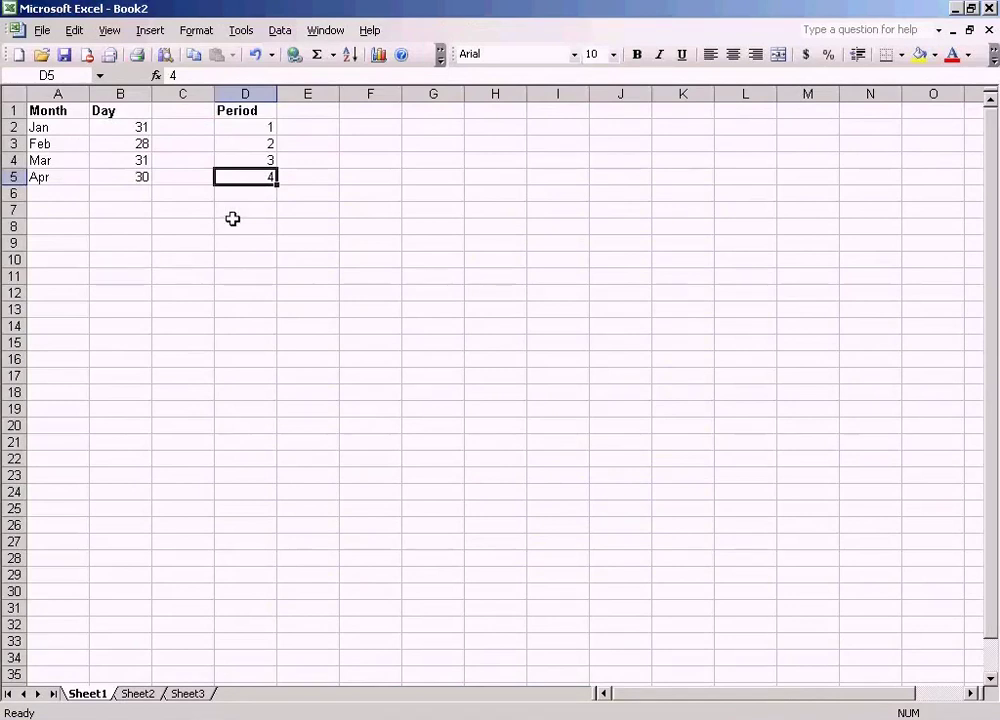
pyautogui.hotkey('alt', 'Tab')
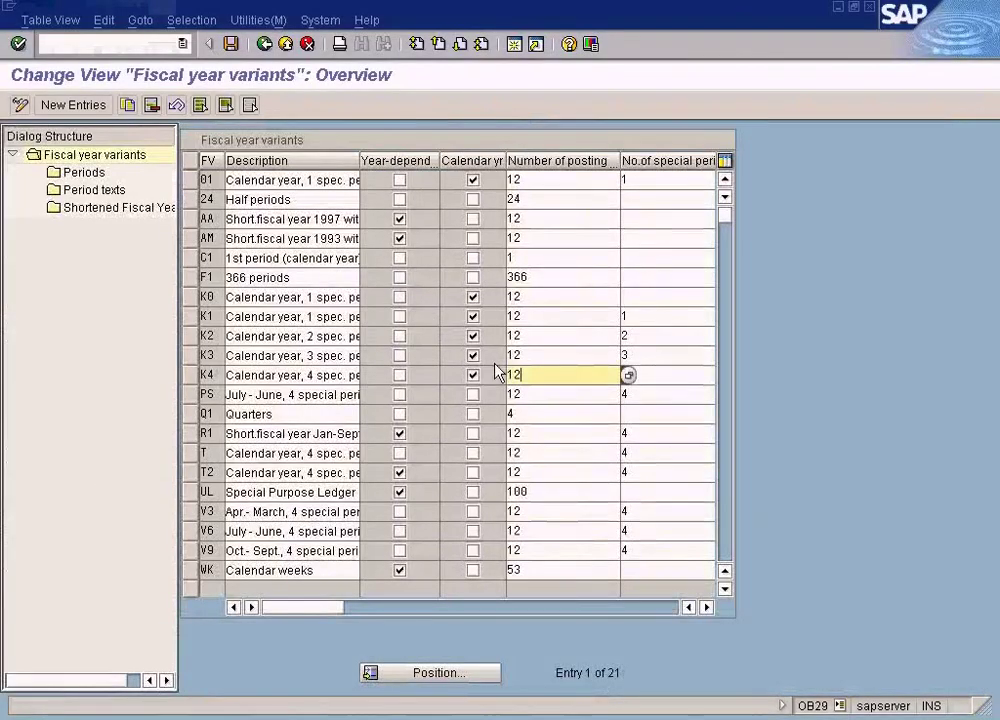
pyautogui.click(658, 374)
pyautogui.write('4')
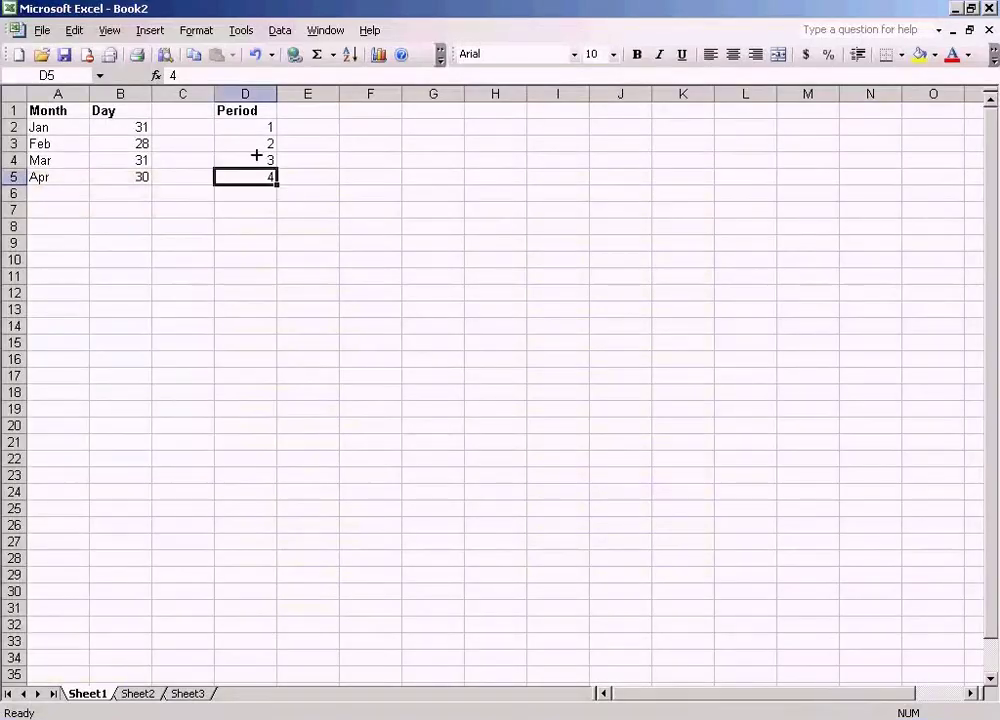
# Step: Review the period, month and day entries of the Jan row in the Excel table
pyautogui.click(252, 128)
pyautogui.click(66, 129)
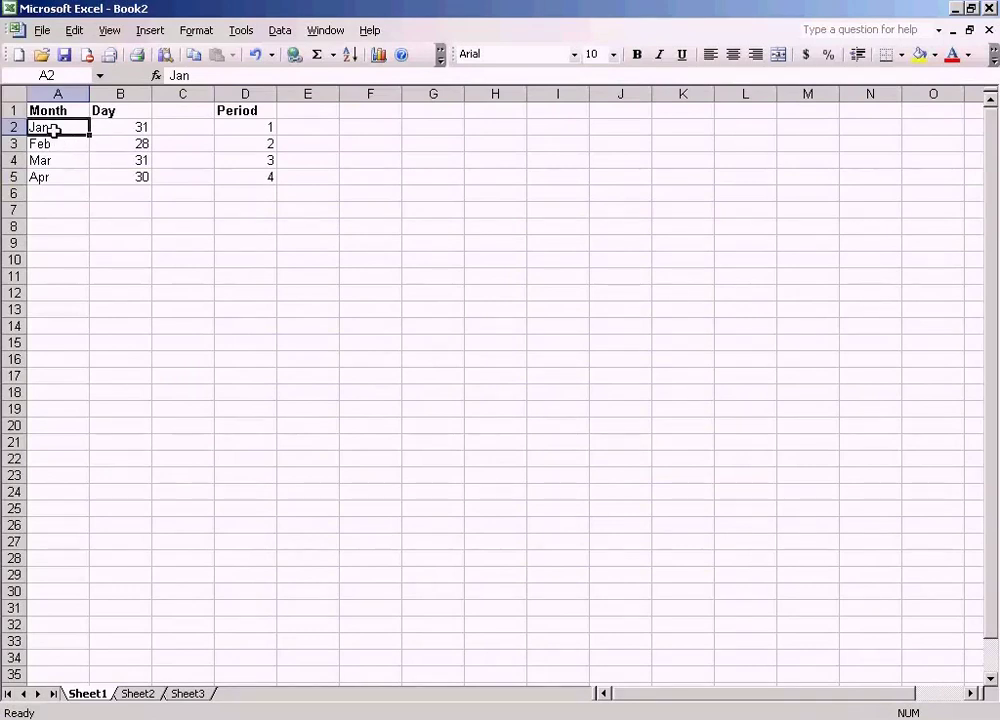
pyautogui.click(119, 128)
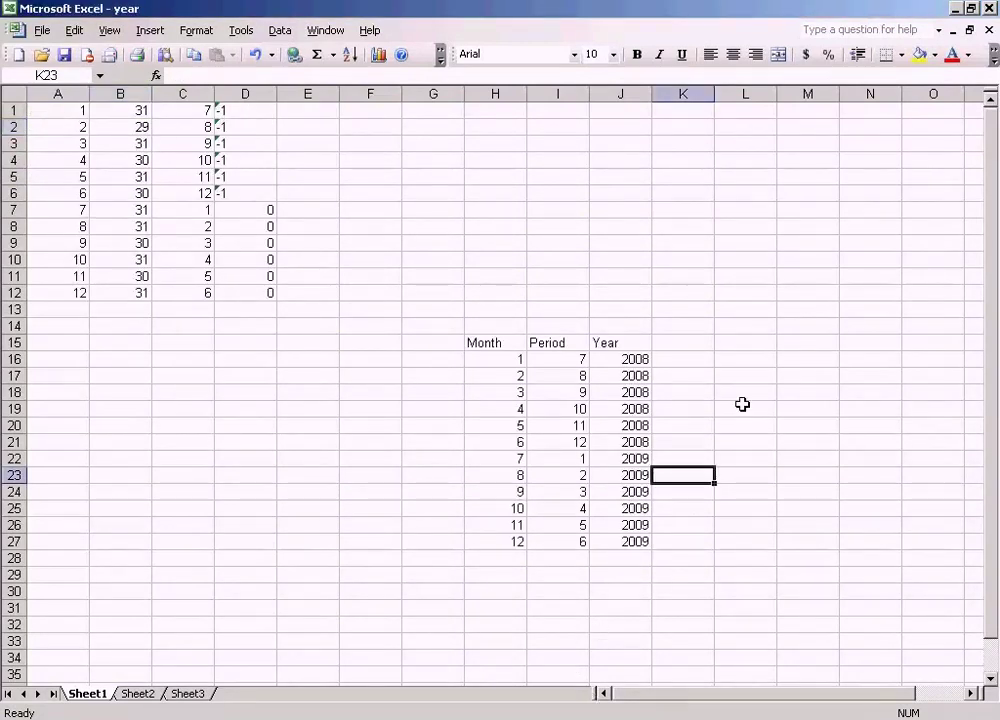
# Step: Examine the Month, Period and Year table in the year workbook, comparing the rows for months 1 and 7
pyautogui.click(635, 355)
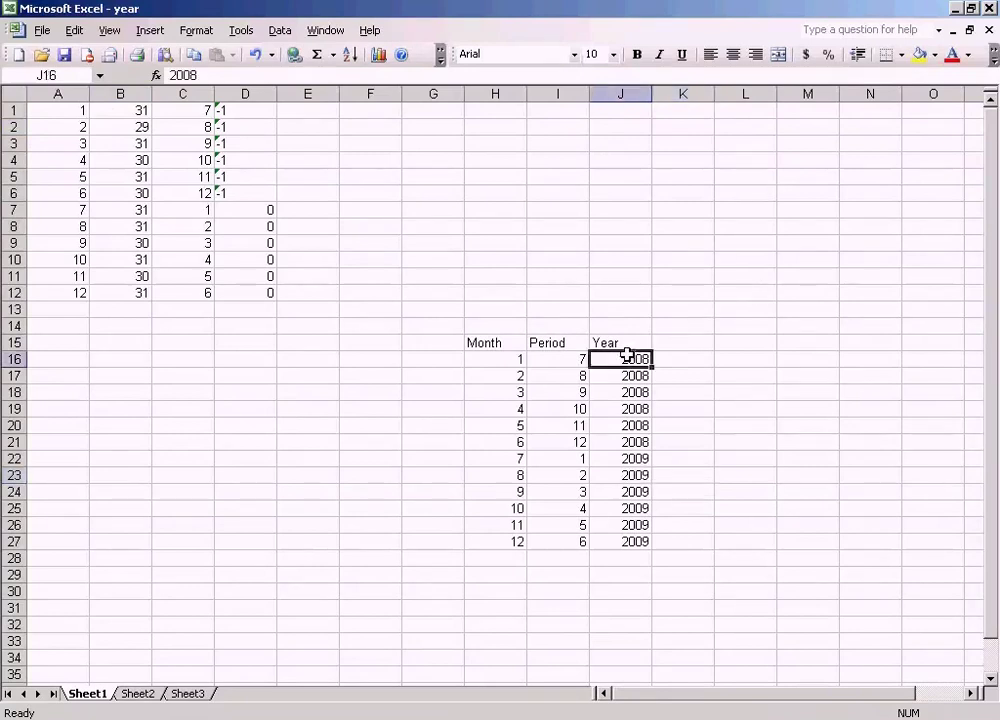
pyautogui.click(514, 355)
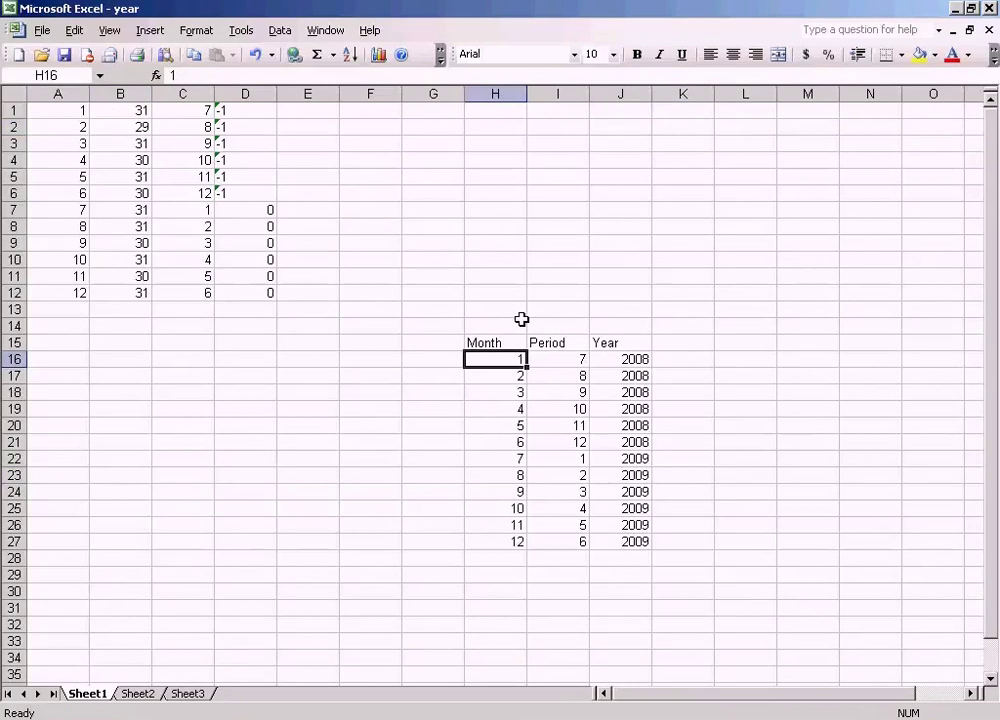
pyautogui.click(570, 358)
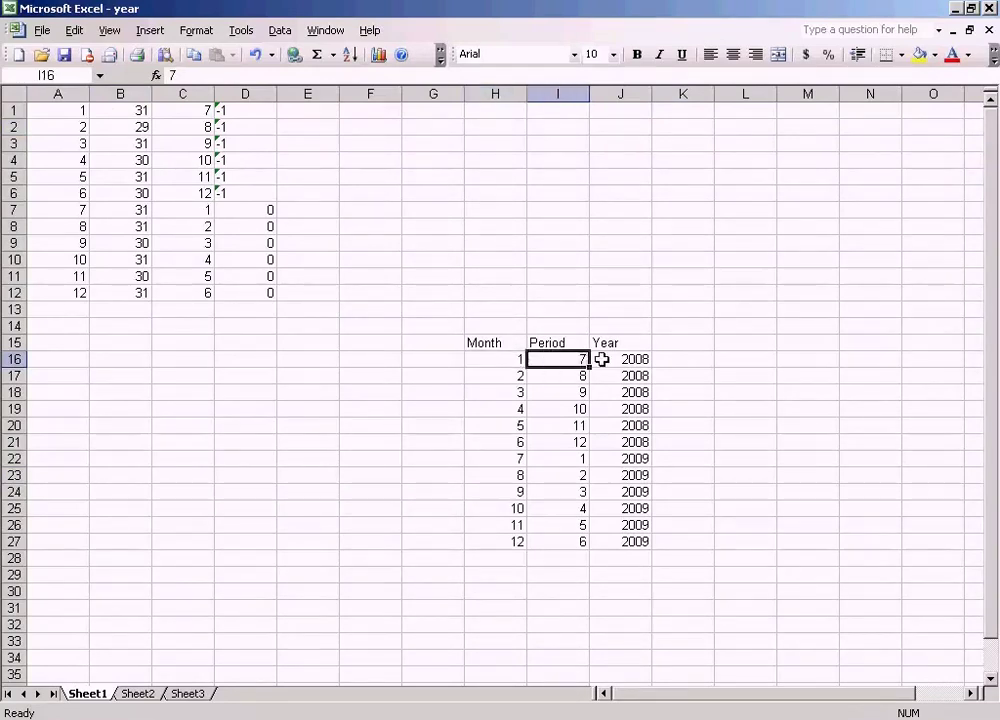
pyautogui.click(576, 460)
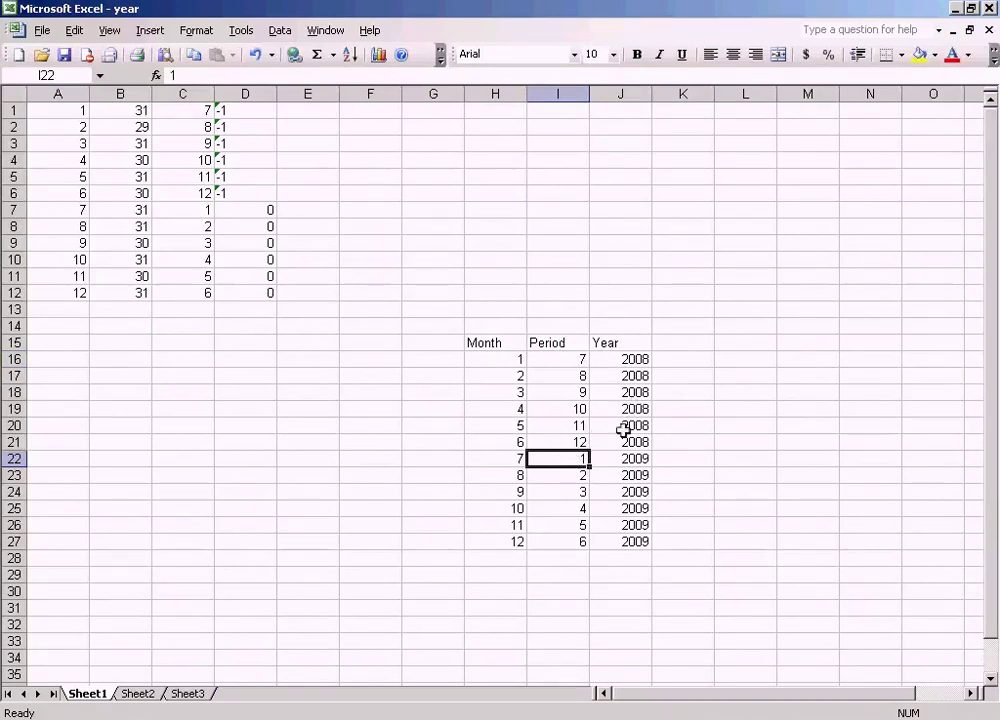
pyautogui.click(514, 455)
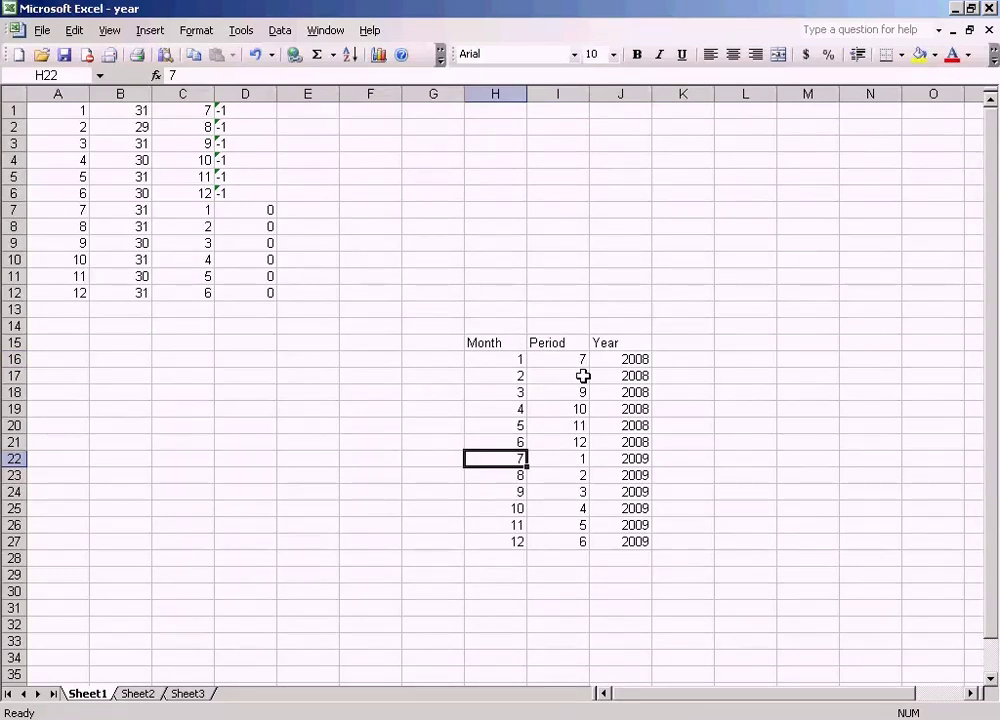
pyautogui.click(500, 291)
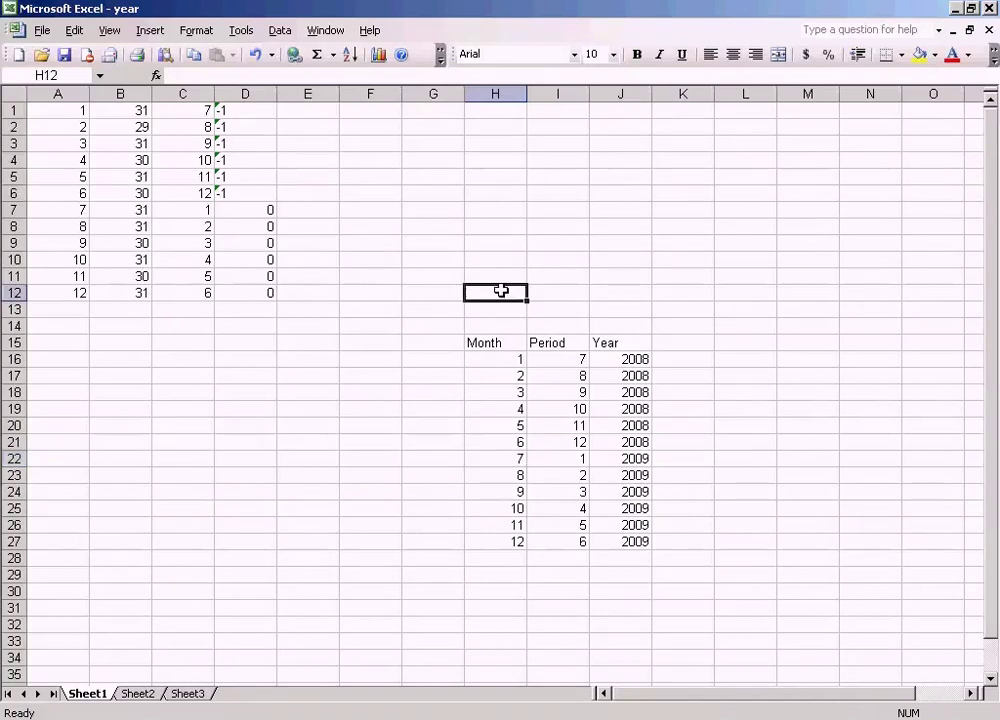
# Step: Enter the note "1 to 12" in cell H11 above the Month, Period and Year table
pyautogui.click(506, 276)
pyautogui.write('1')
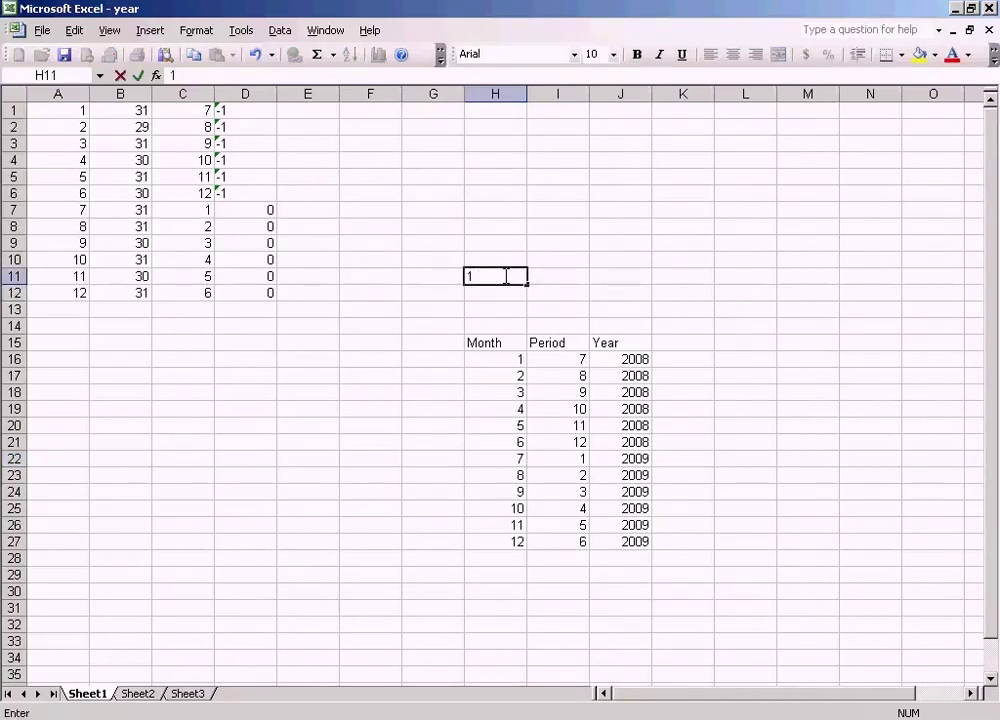
pyautogui.write(' to 12')
pyautogui.click(612, 271)
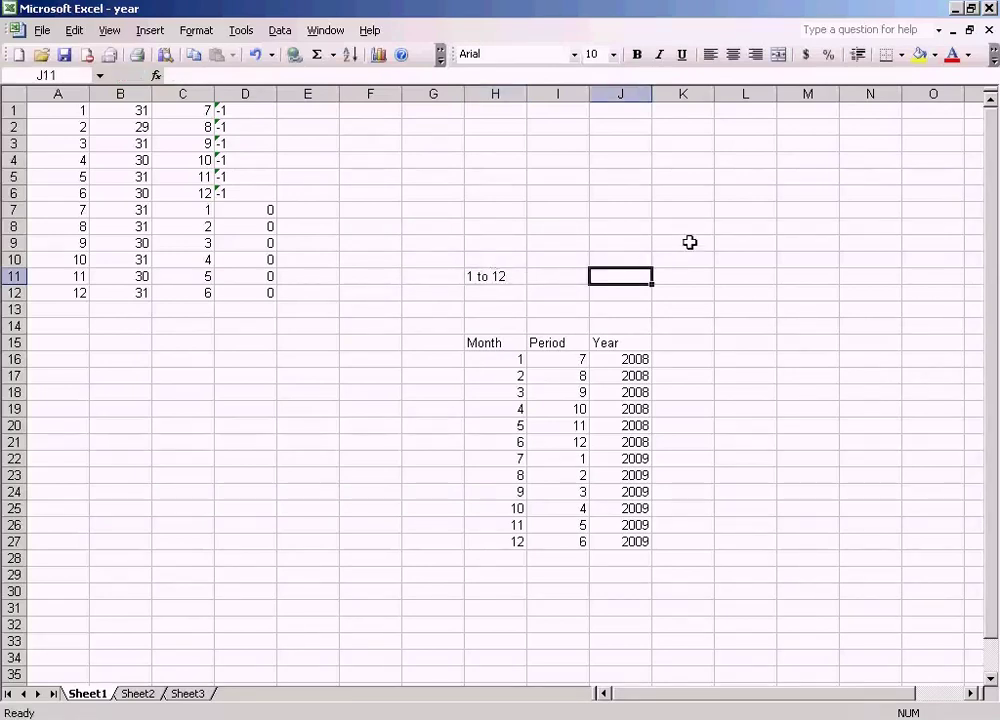
# Step: Enter July in J11 and June in K11 to note the fiscal year's start and end months
pyautogui.write('July')
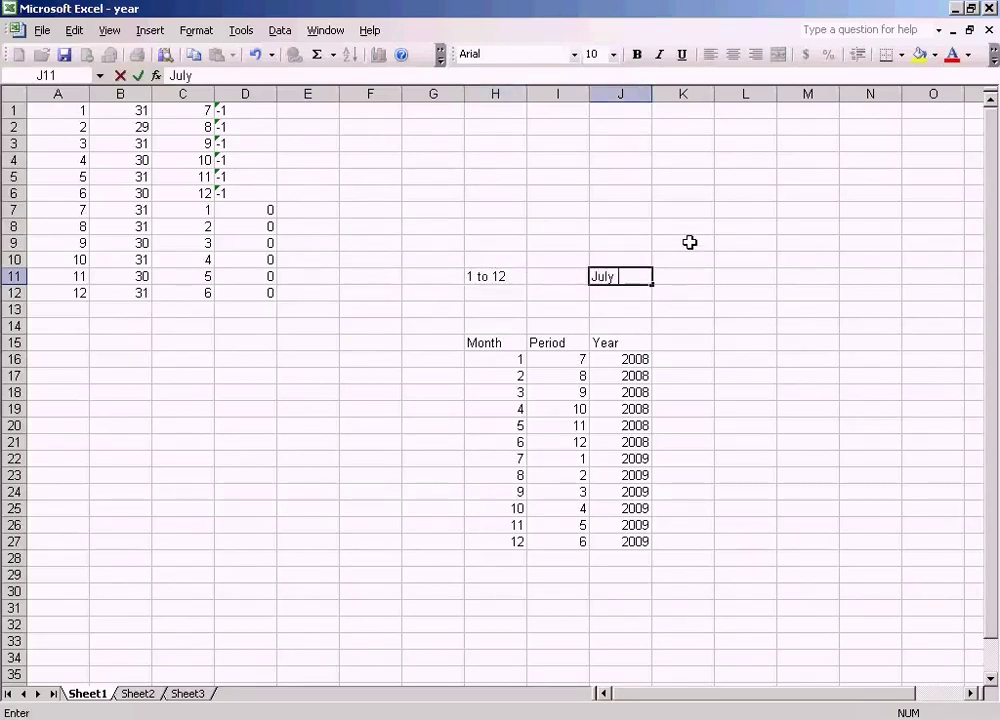
pyautogui.press('Tab')
pyautogui.write('June')
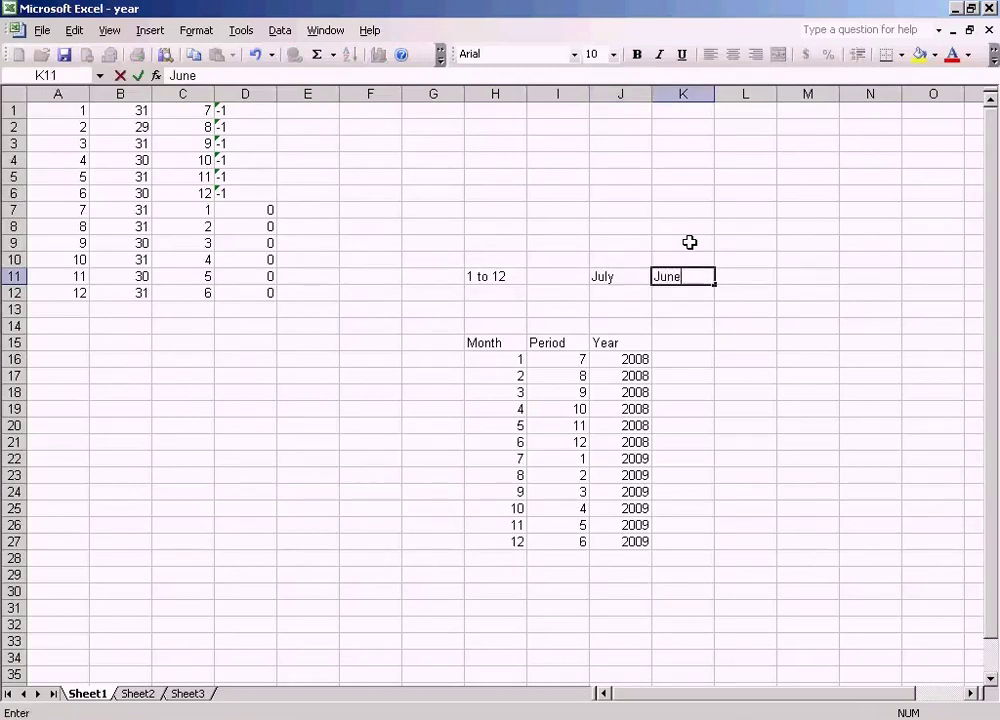
pyautogui.click(703, 212)
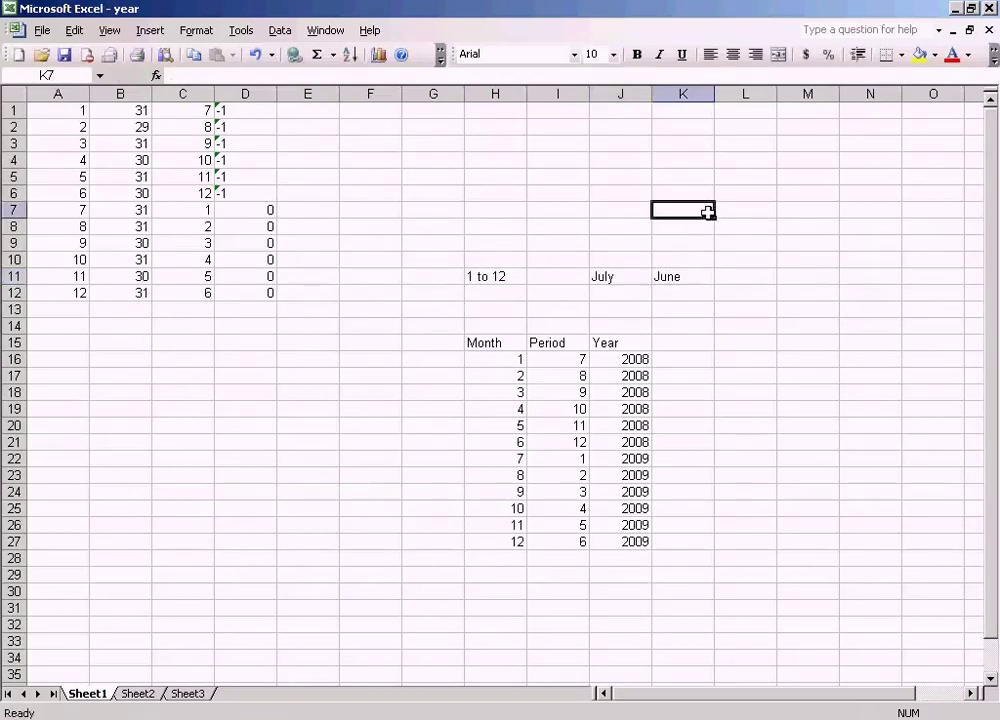
pyautogui.click(645, 277)
pyautogui.click(663, 275)
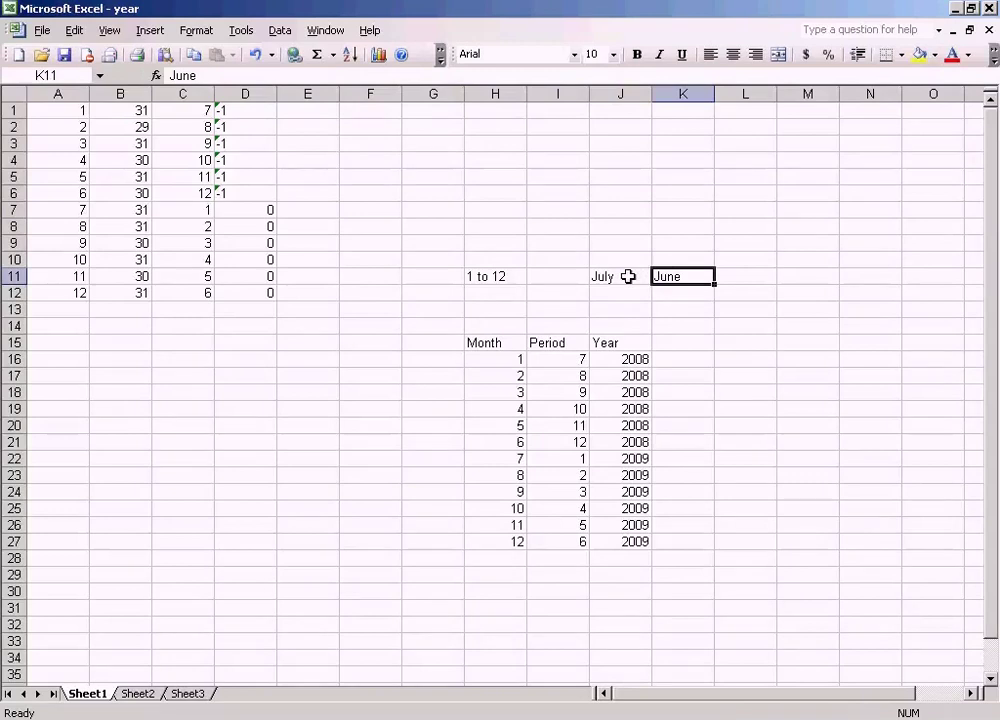
# Step: Compare the July and June cells J11 and K11 as the fiscal year's start and end months
pyautogui.click(628, 276)
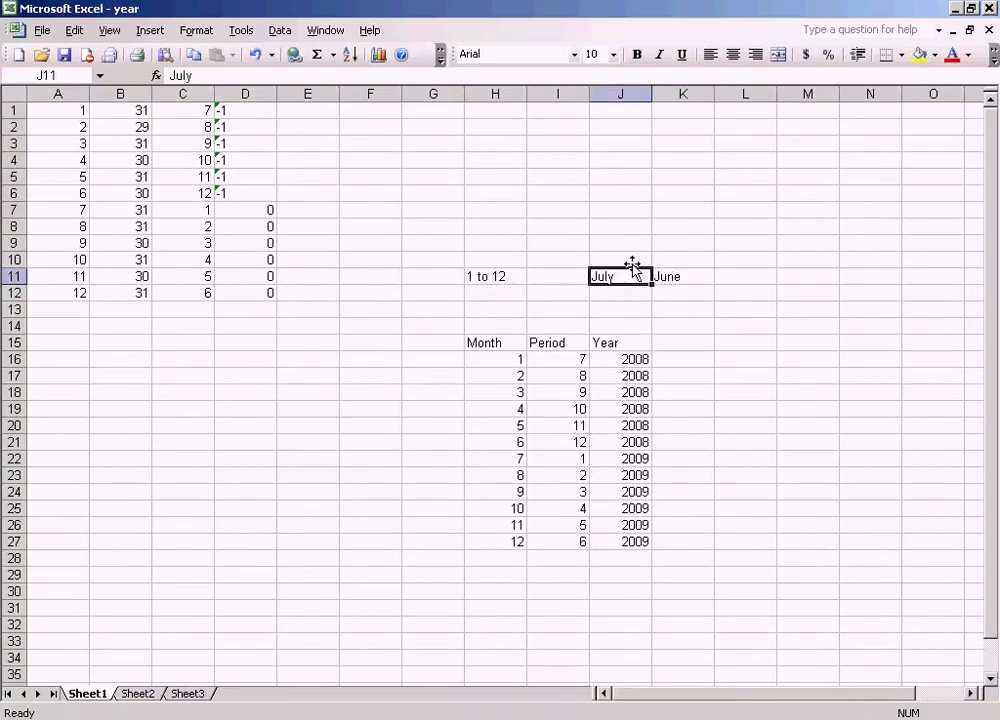
pyautogui.click(665, 273)
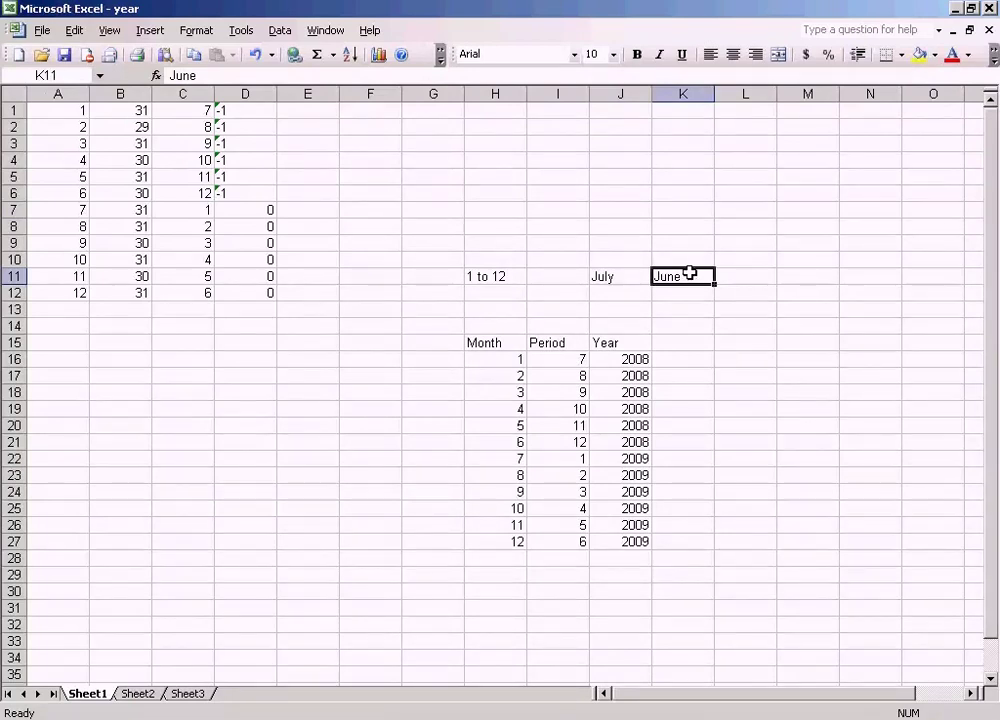
pyautogui.press('Left')
pyautogui.press('Right')
pyautogui.press('Left')
pyautogui.press('Right')
pyautogui.press('Left')
pyautogui.press('Right')
pyautogui.press('Left')
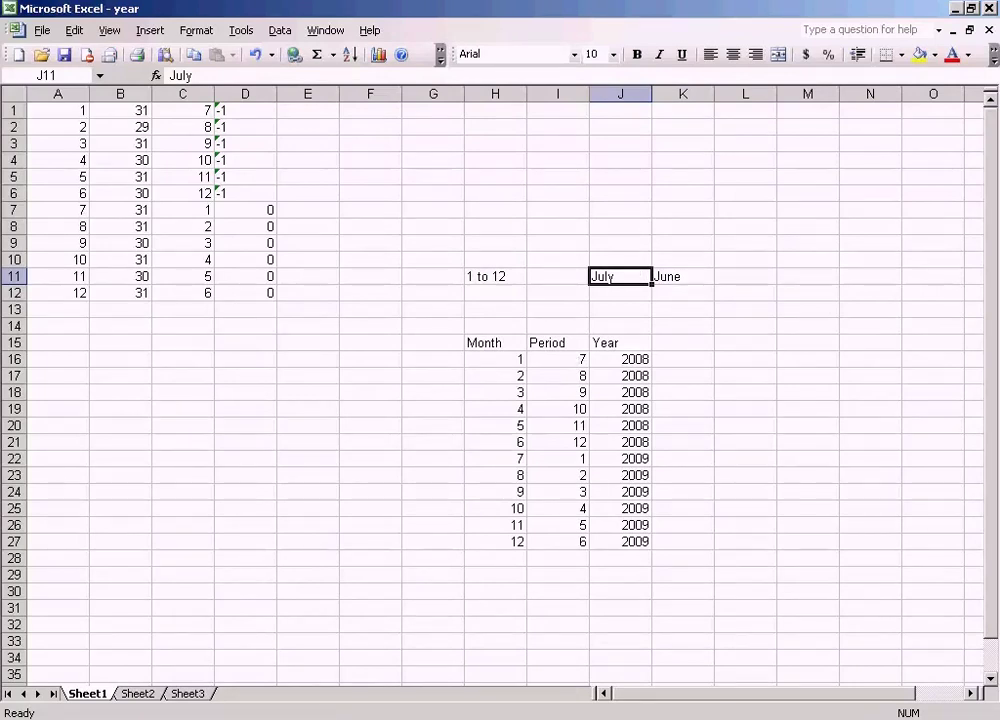
# Step: Switch to the SAP fiscal year variants overview, view the variant descriptions, and return to the Excel year workbook
pyautogui.click(318, 719)
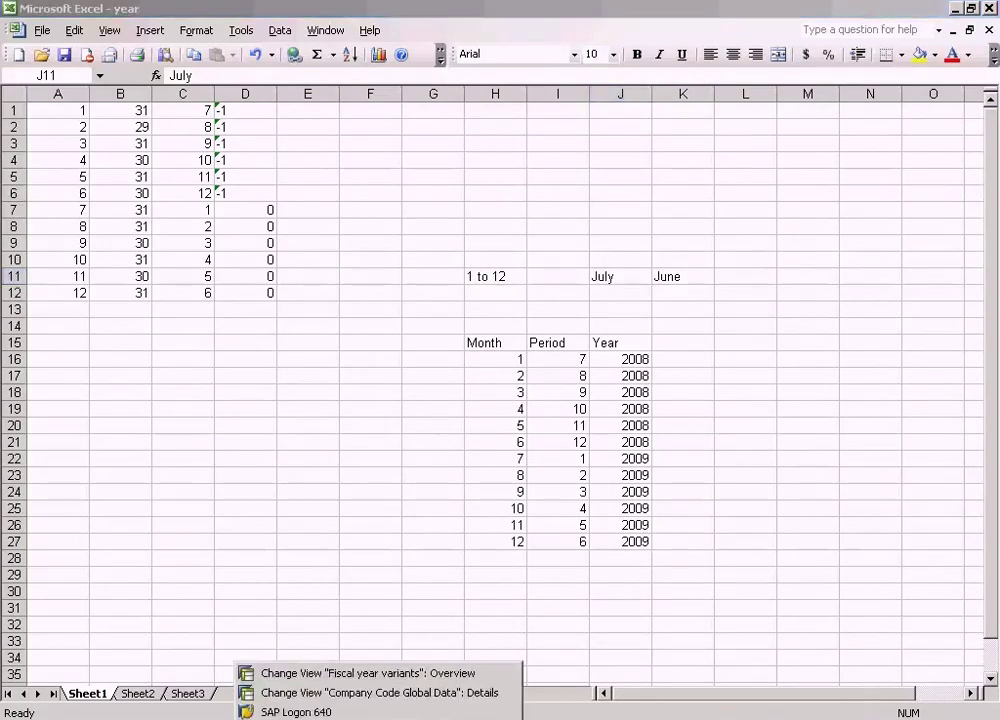
pyautogui.click(322, 674)
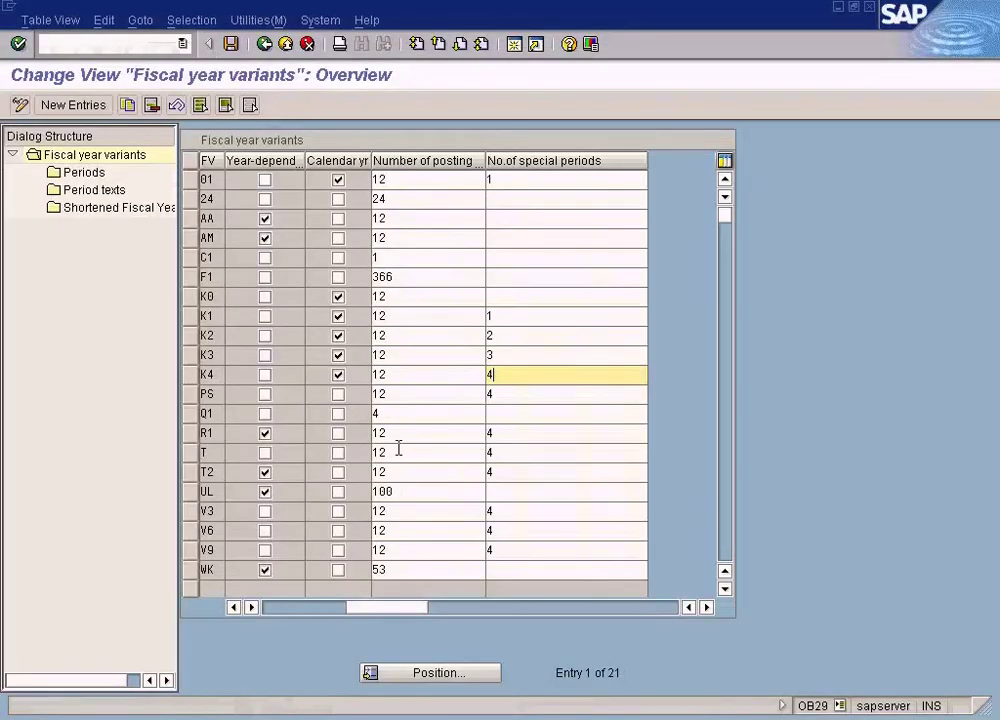
pyautogui.click(275, 609)
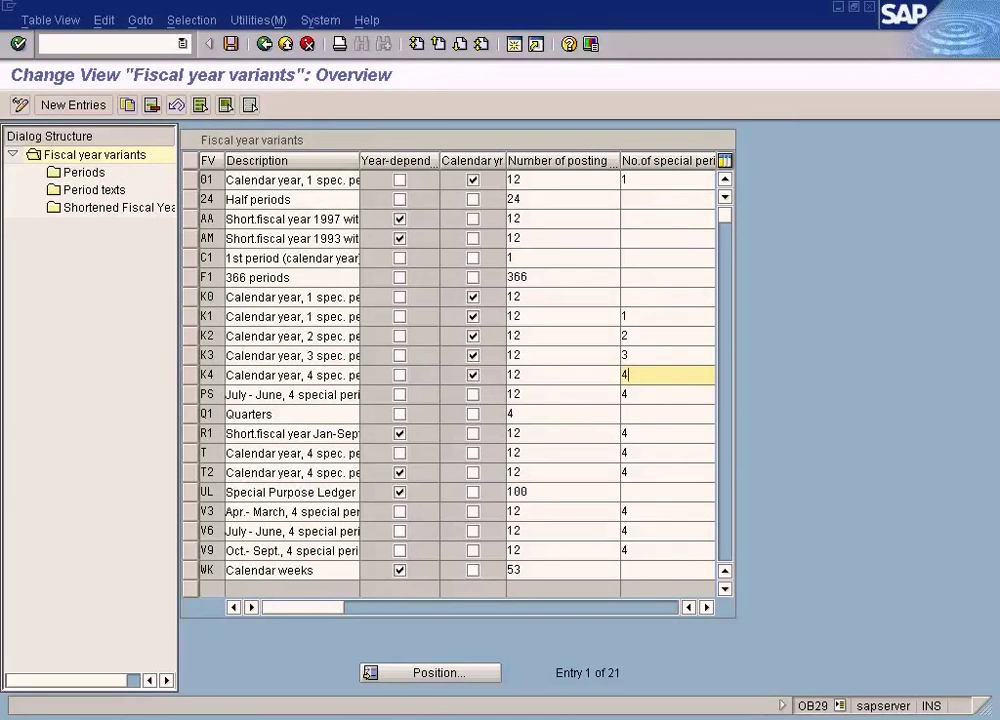
pyautogui.click(608, 717)
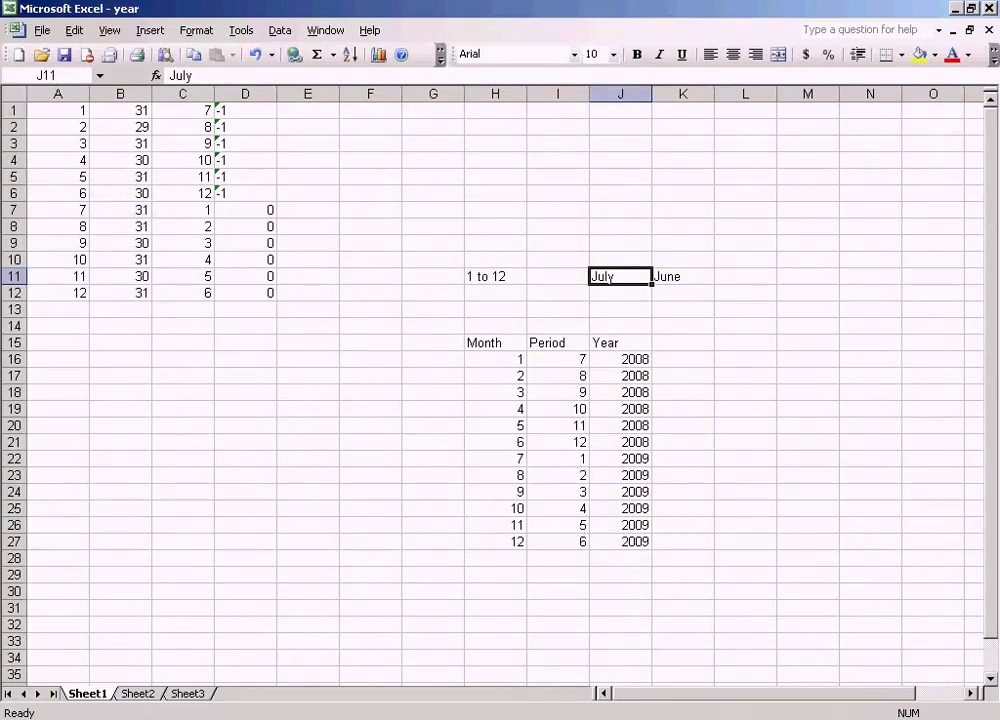
# Step: Switch to the SAP fiscal year variants overview and copy variant K4 under the new key S4
pyautogui.click(320, 716)
pyautogui.click(330, 673)
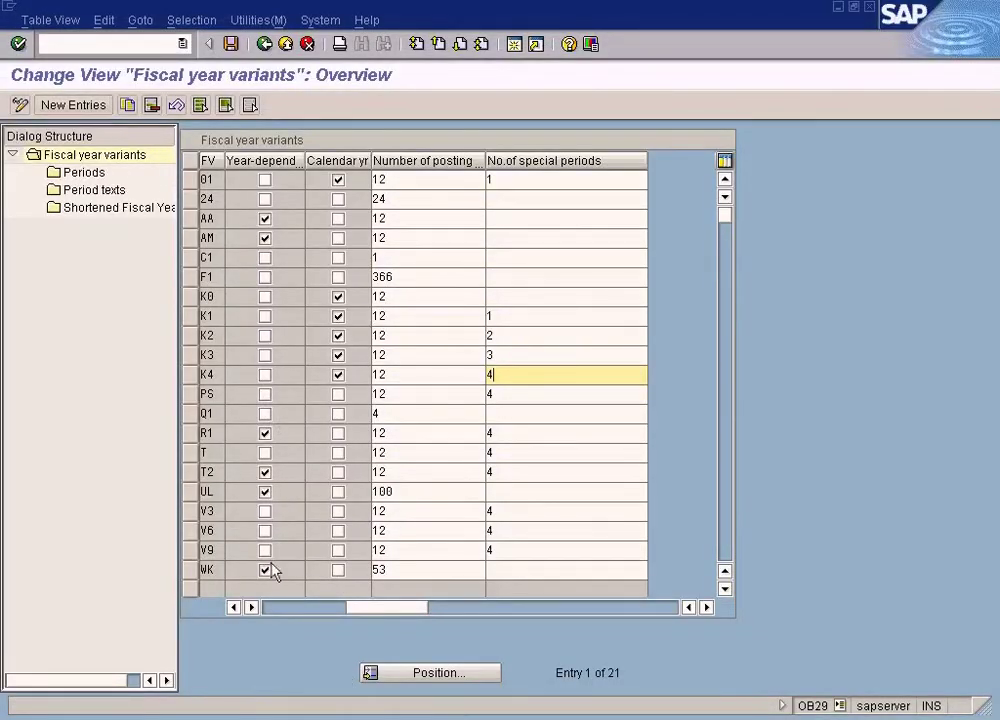
pyautogui.click(272, 609)
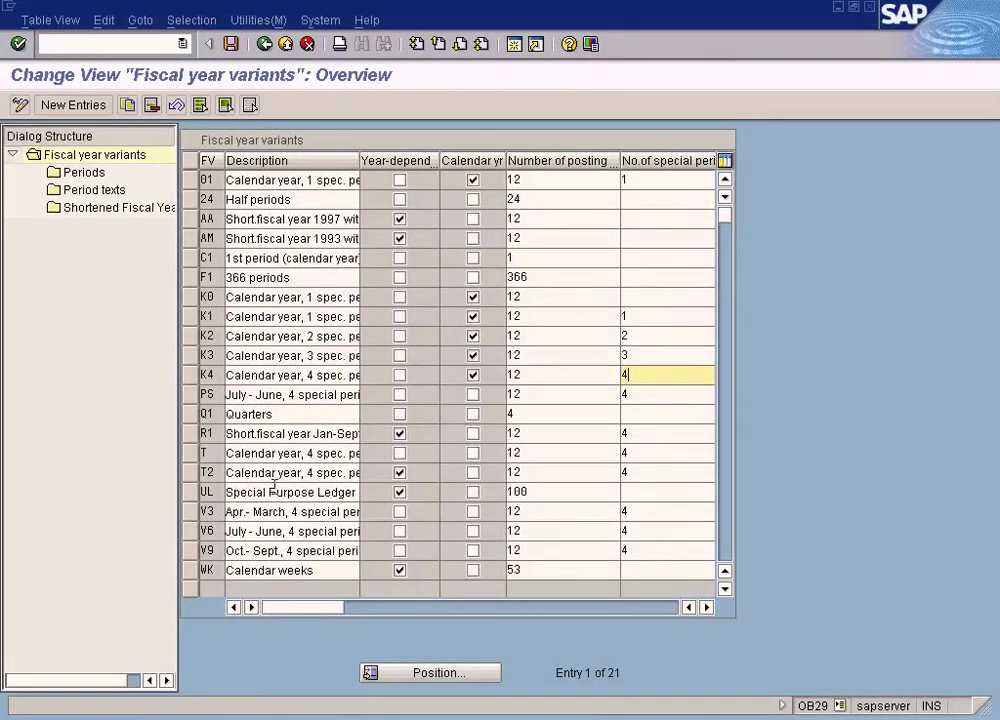
pyautogui.click(190, 375)
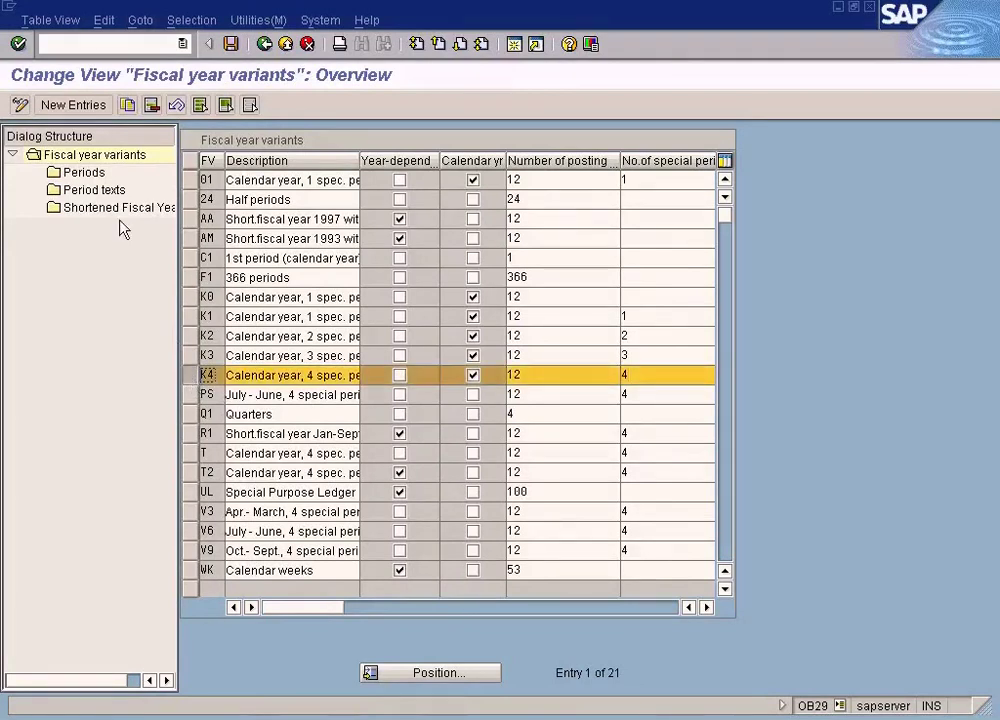
pyautogui.click(127, 104)
pyautogui.press('BackSpace')
pyautogui.press('BackSpace')
pyautogui.write('S4')
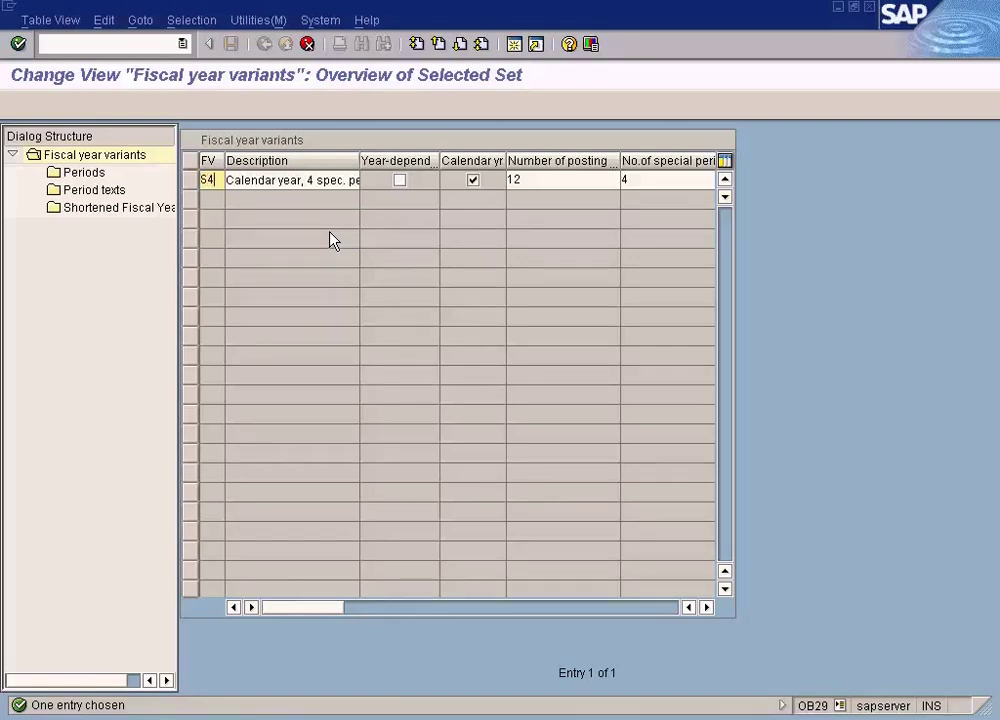
# Step: Turn off the calendar year setting for S4 and set its description to "Non - Calendar Year"
pyautogui.click(474, 181)
pyautogui.click(285, 180)
pyautogui.hotkey('ctrl', 'a')
pyautogui.press('Delete')
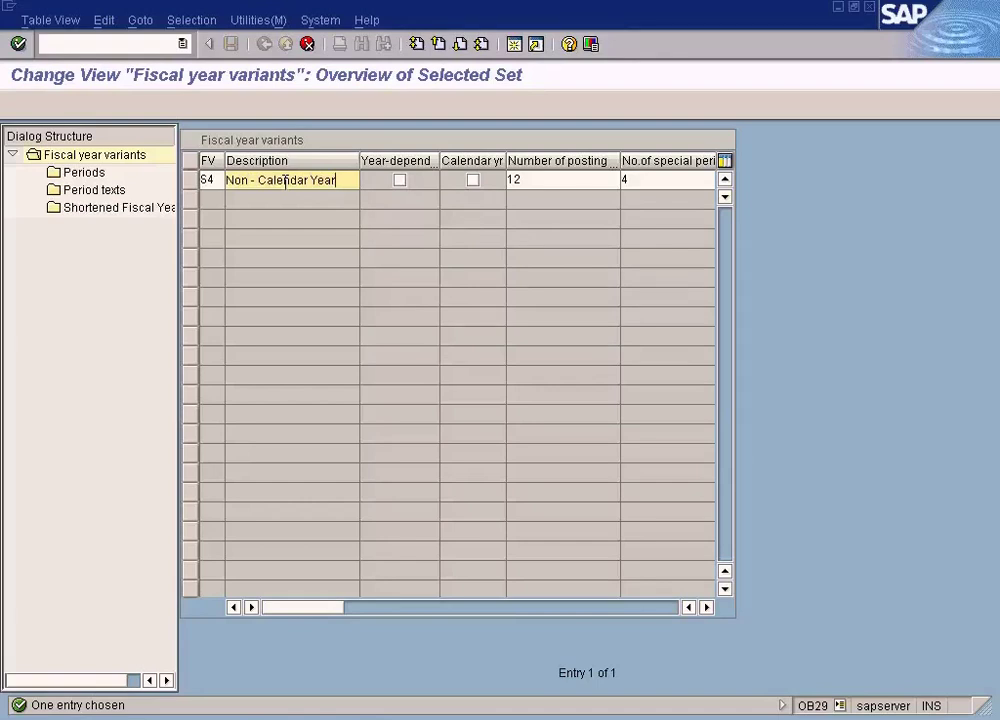
# Step: Confirm the S4 copy with all dependent entries and save the data
pyautogui.press('F6')
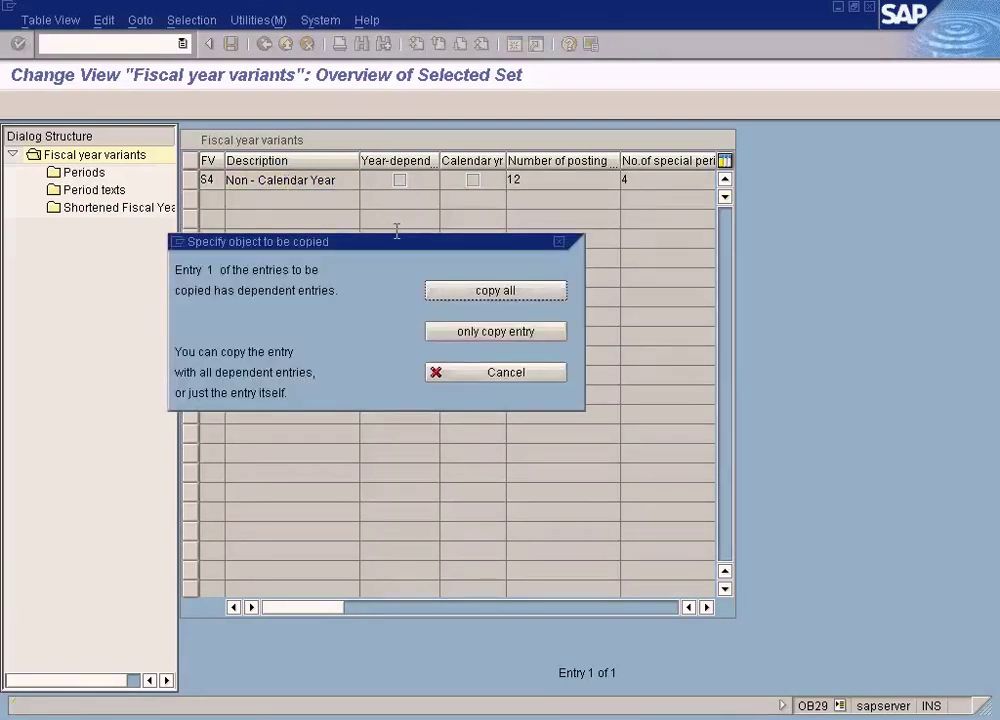
pyautogui.click(487, 291)
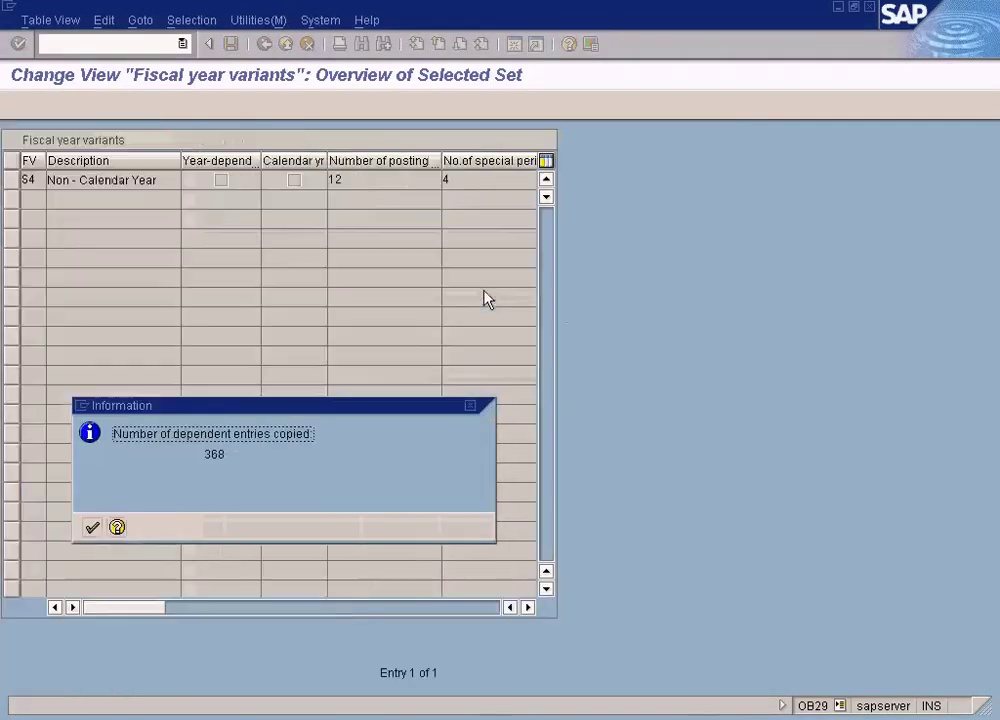
pyautogui.click(92, 527)
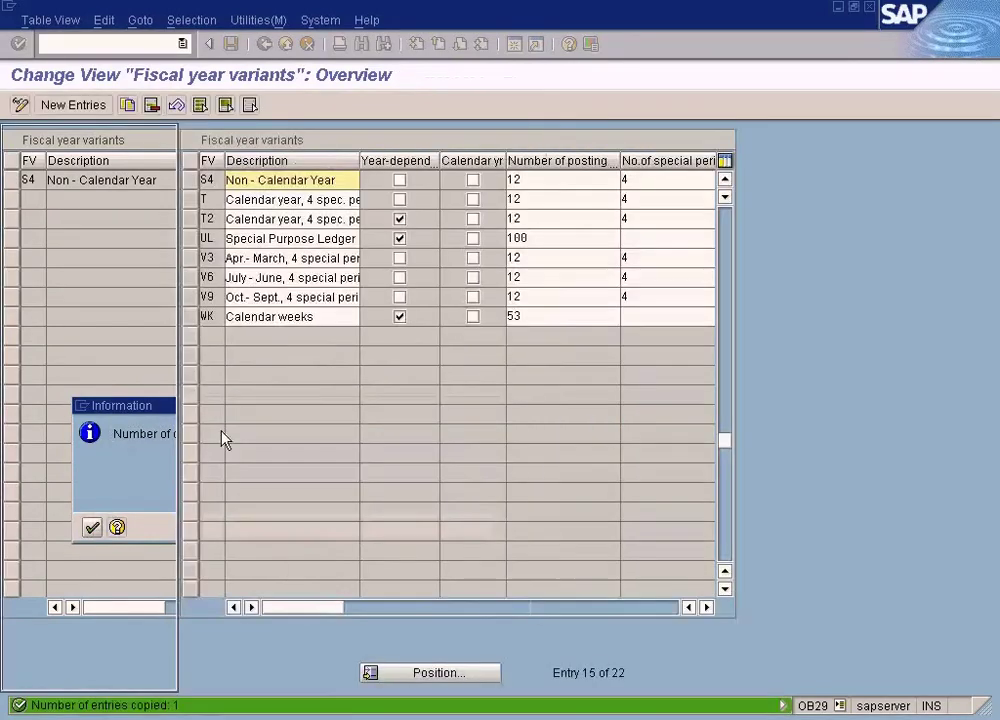
pyautogui.click(724, 196)
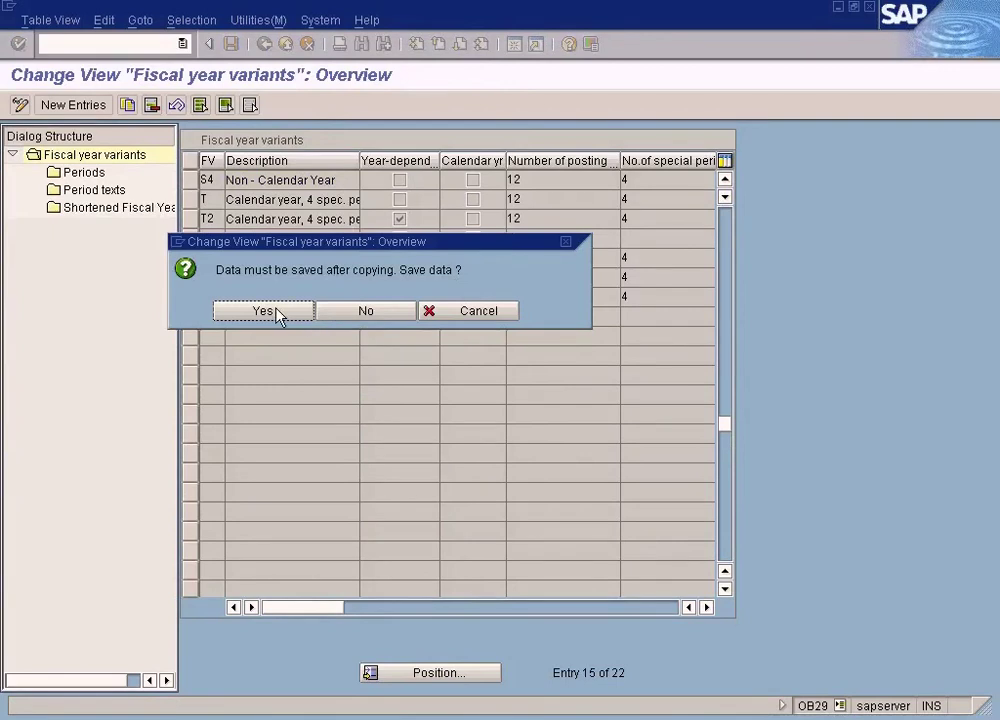
pyautogui.click(276, 312)
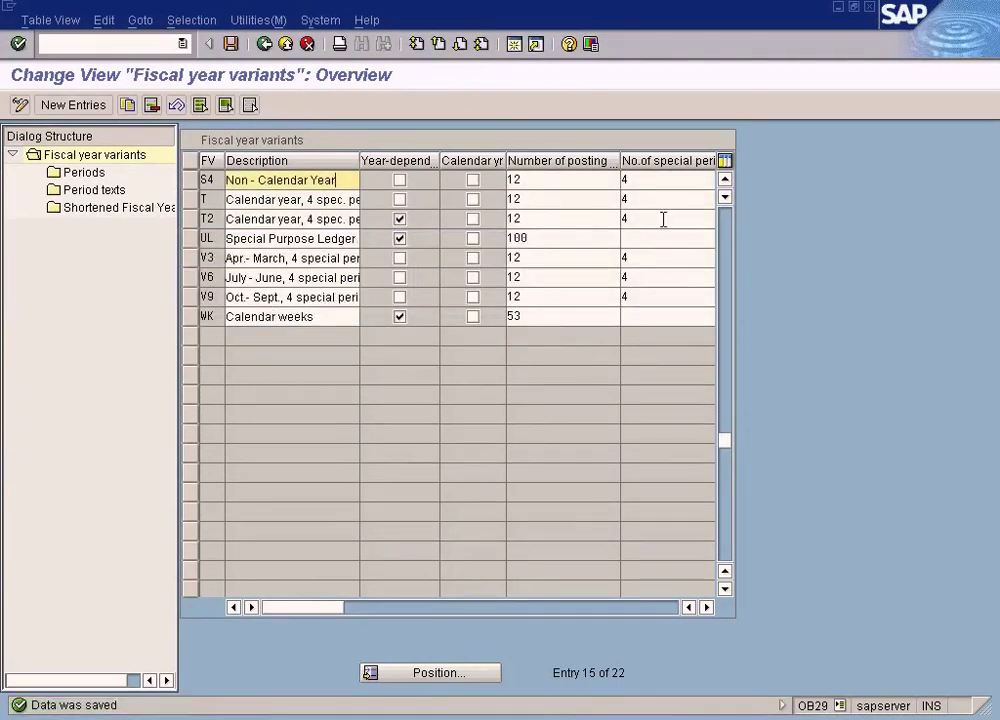
# Step: Review the S4 entry alongside K4 in the fiscal year variants list
pyautogui.click(724, 180)
pyautogui.click(724, 180)
pyautogui.click(724, 180)
pyautogui.click(724, 180)
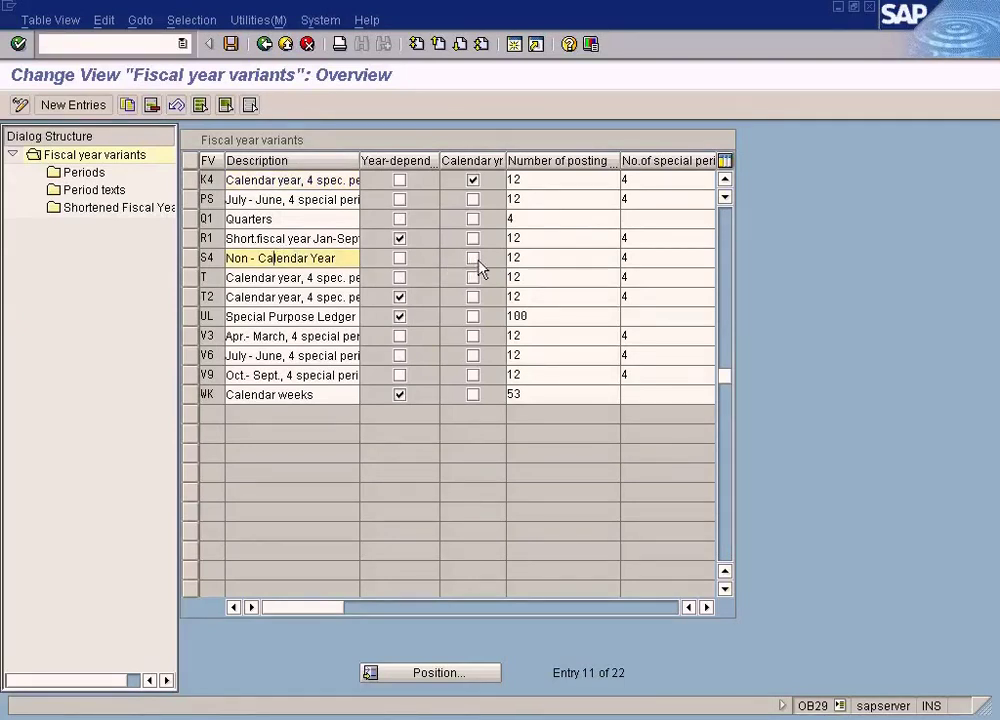
pyautogui.doubleClick(207, 258)
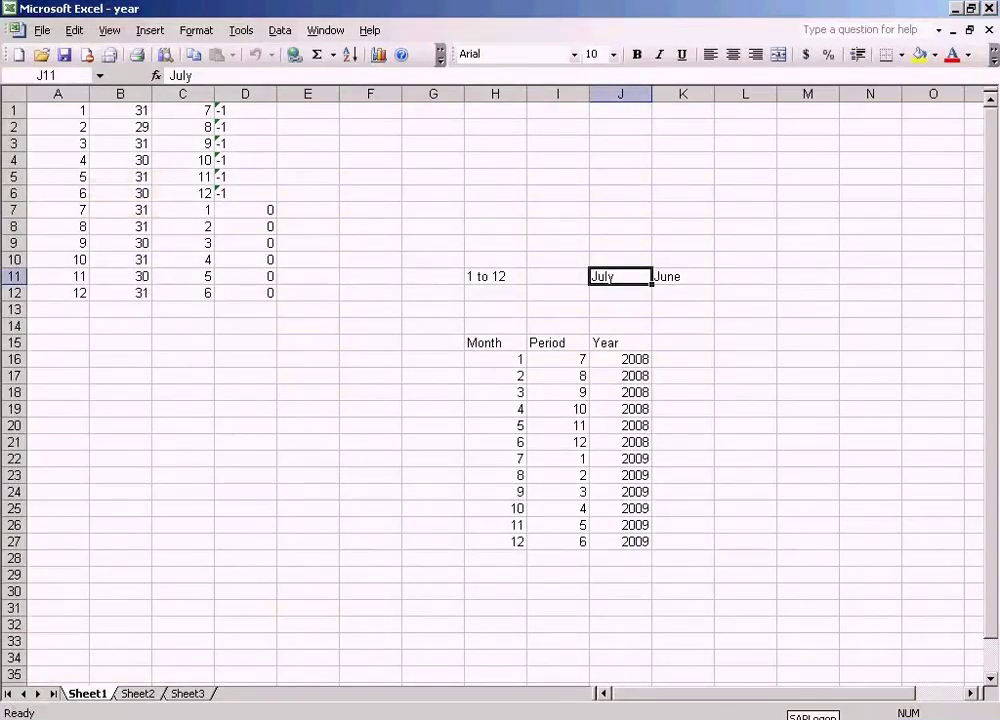
pyautogui.click(800, 715)
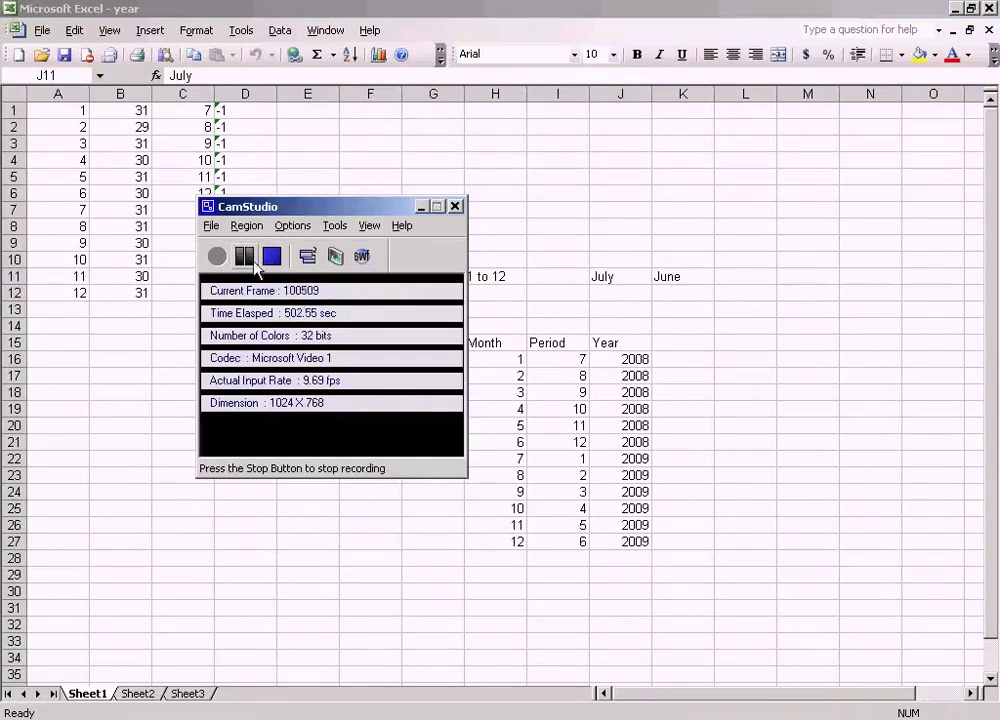
pyautogui.click(421, 207)
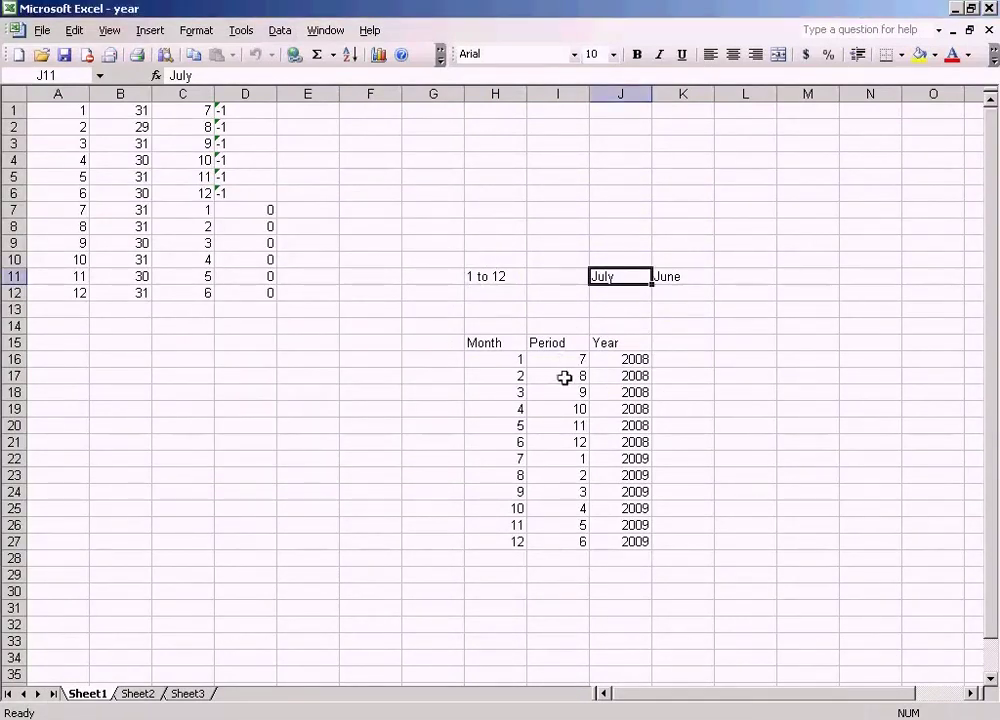
# Step: Examine how months 7 to 12 map to their periods in the Excel Month, Period and Year table
pyautogui.click(577, 457)
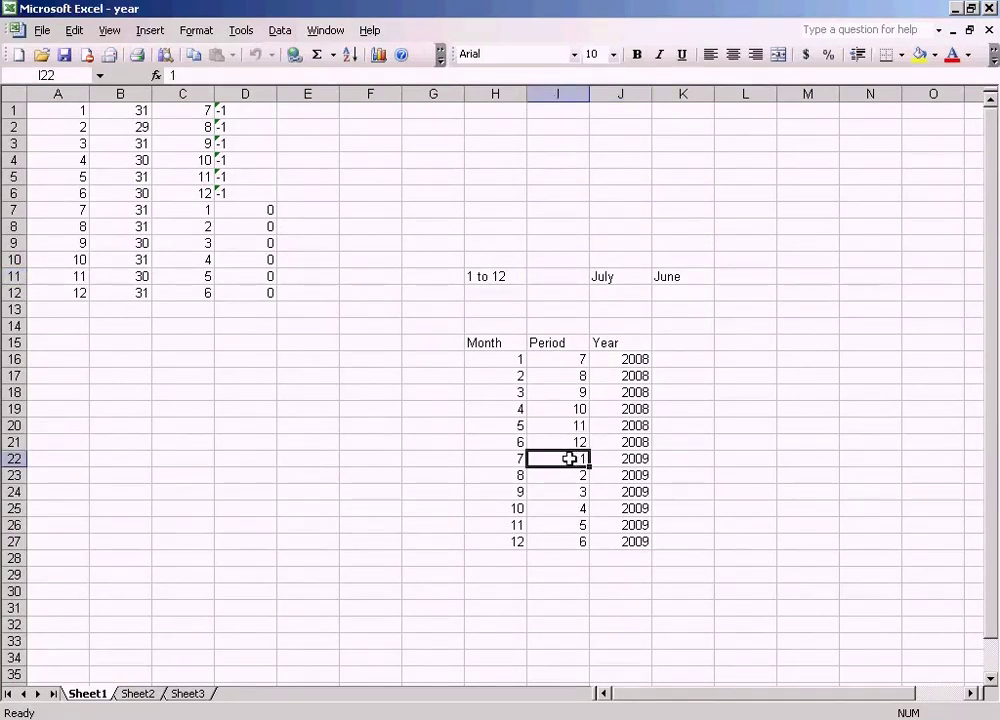
pyautogui.click(502, 460)
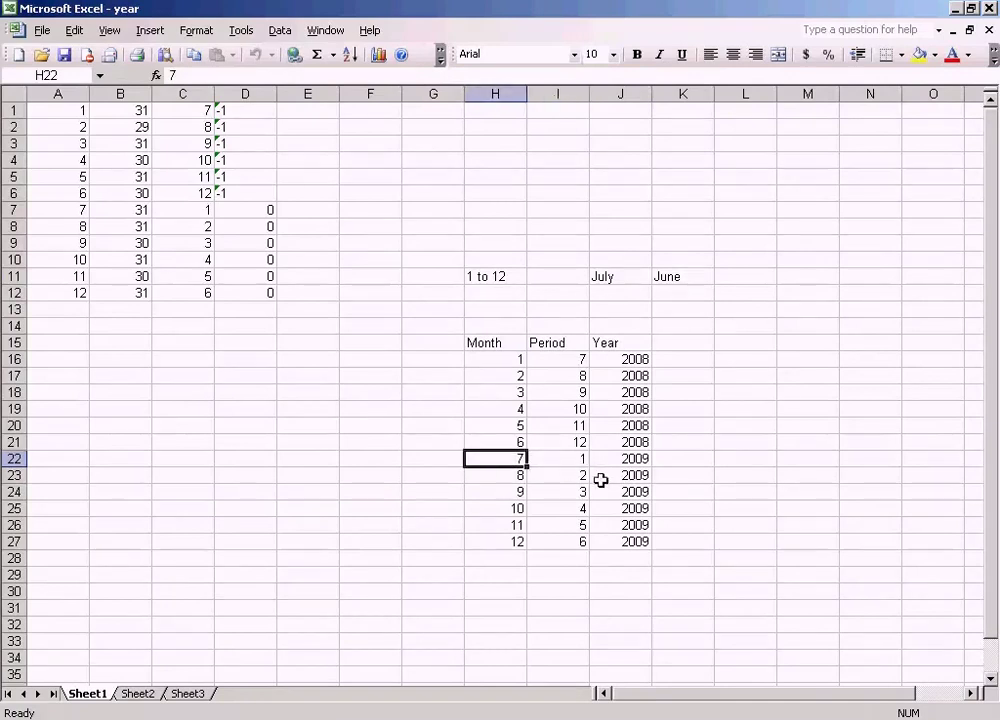
pyautogui.click(578, 478)
pyautogui.click(513, 478)
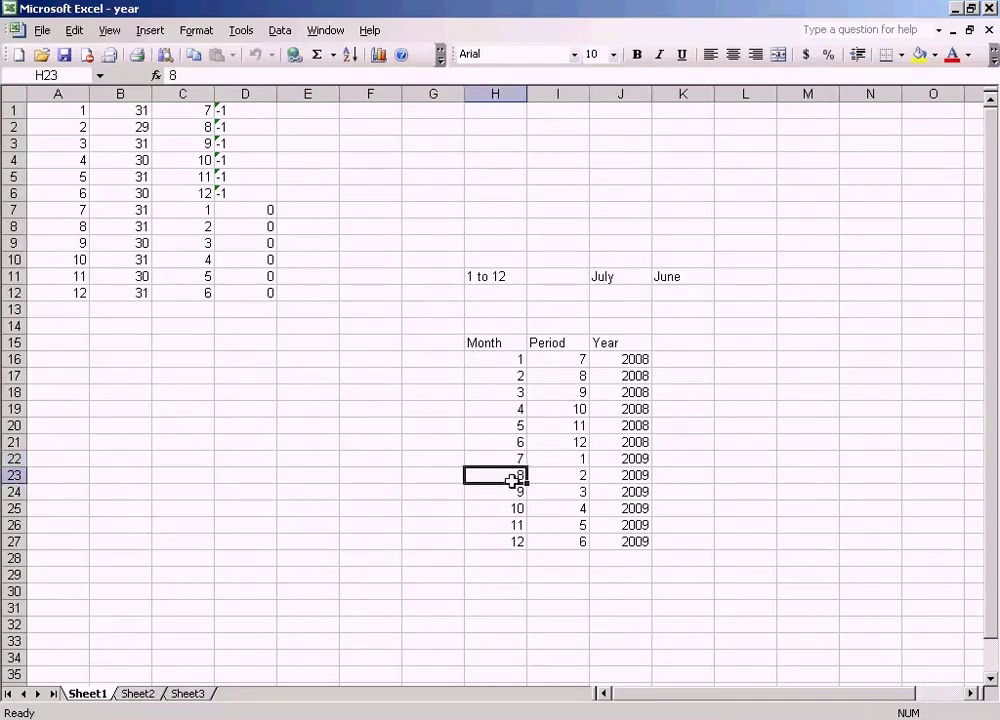
pyautogui.click(515, 493)
pyautogui.click(515, 508)
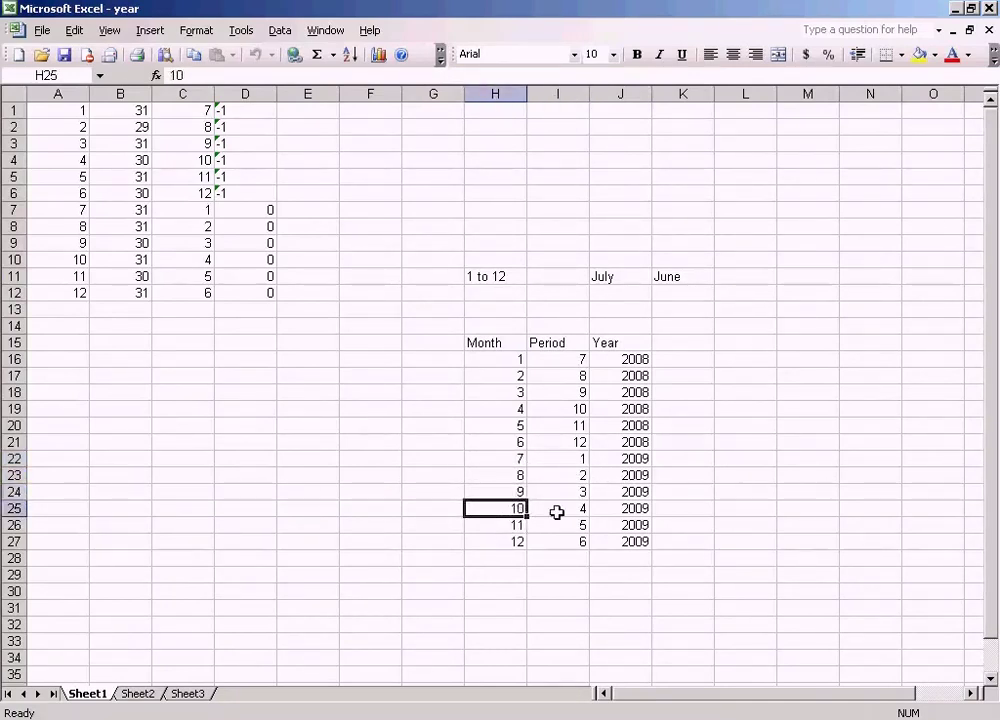
pyautogui.click(574, 510)
pyautogui.click(545, 525)
pyautogui.click(512, 525)
pyautogui.click(515, 541)
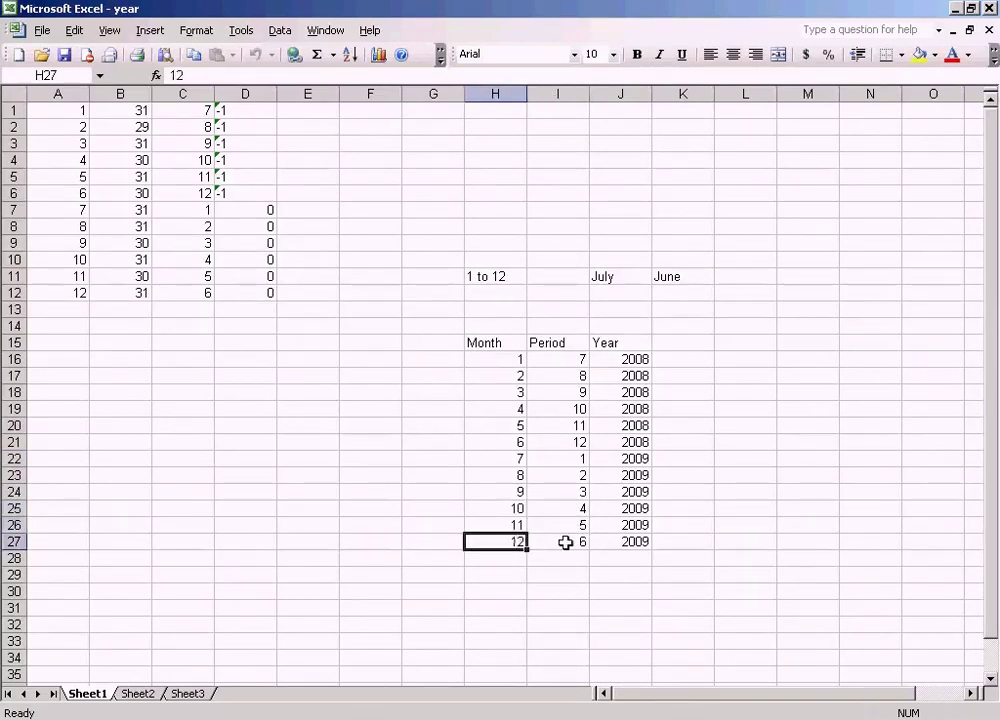
pyautogui.click(565, 507)
pyautogui.click(562, 474)
pyautogui.click(561, 508)
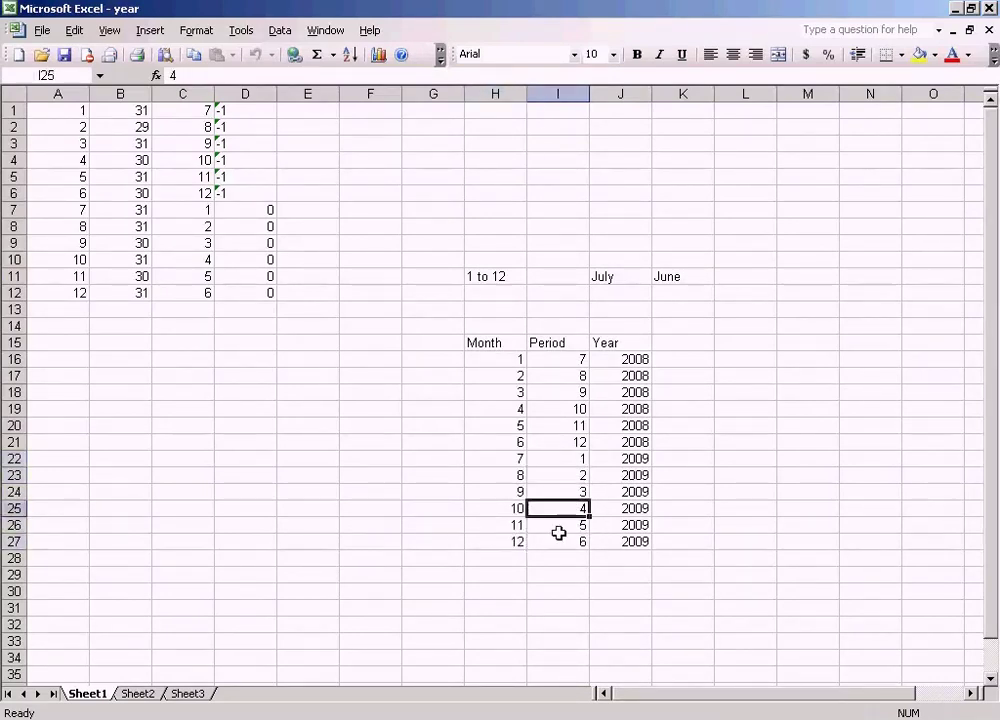
# Step: Switch to the SAP fiscal year variants overview and open the Periods of variant S4
pyautogui.click(385, 718)
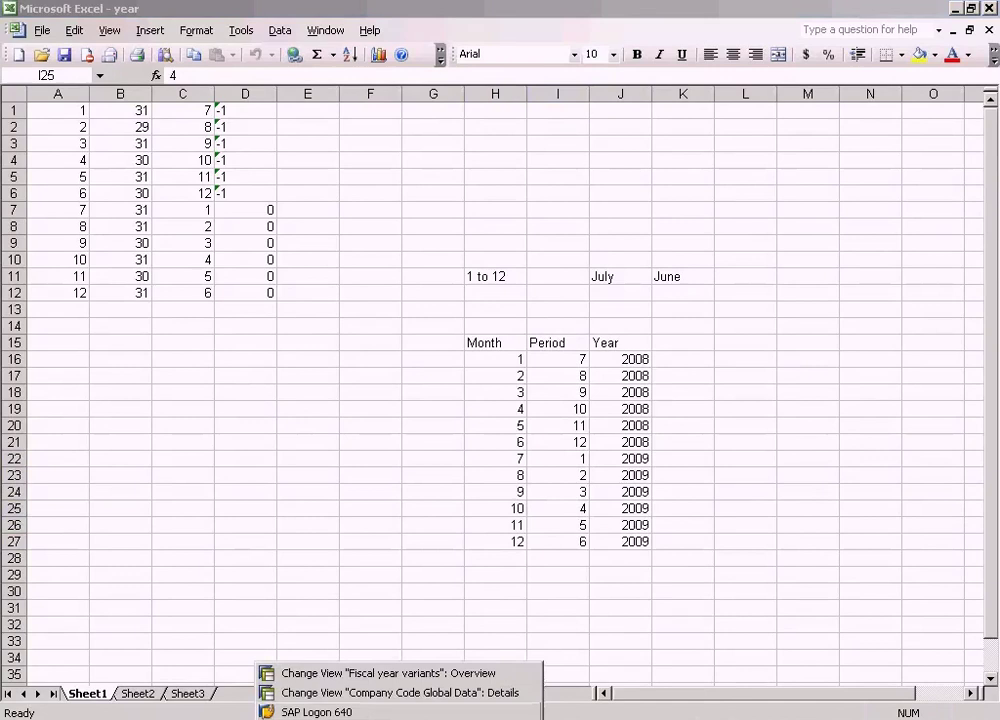
pyautogui.click(389, 676)
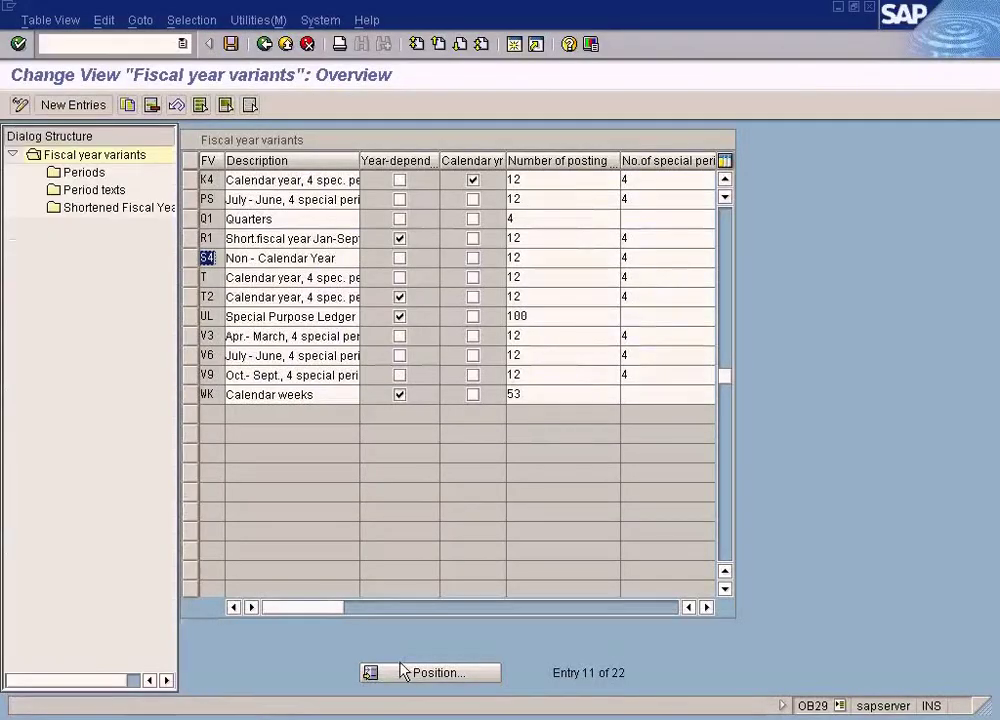
pyautogui.click(190, 258)
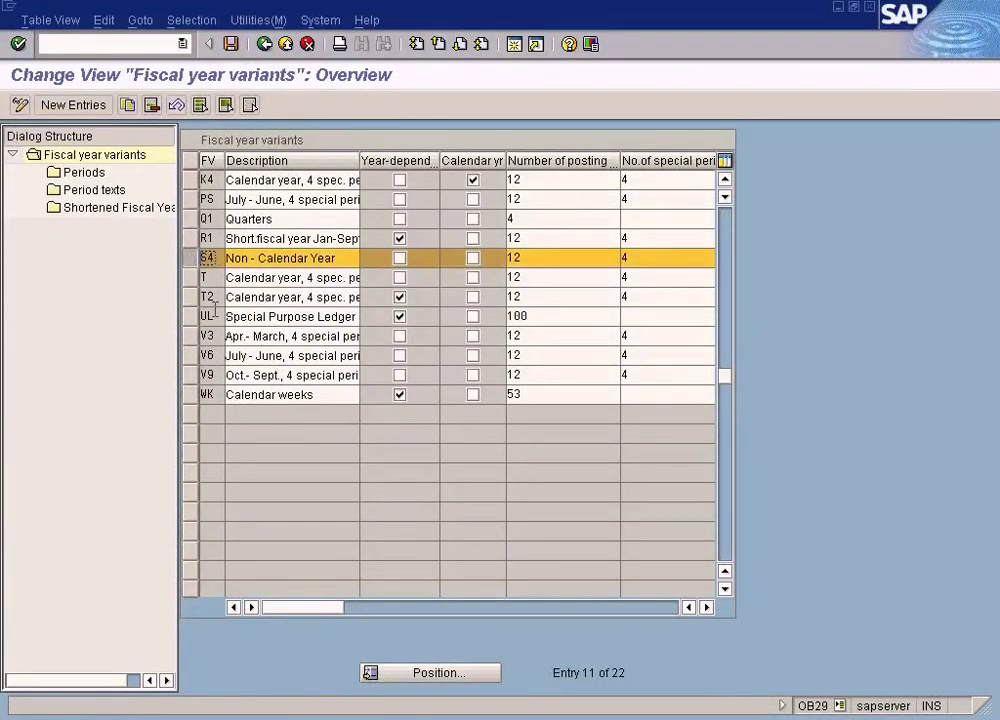
pyautogui.doubleClick(95, 177)
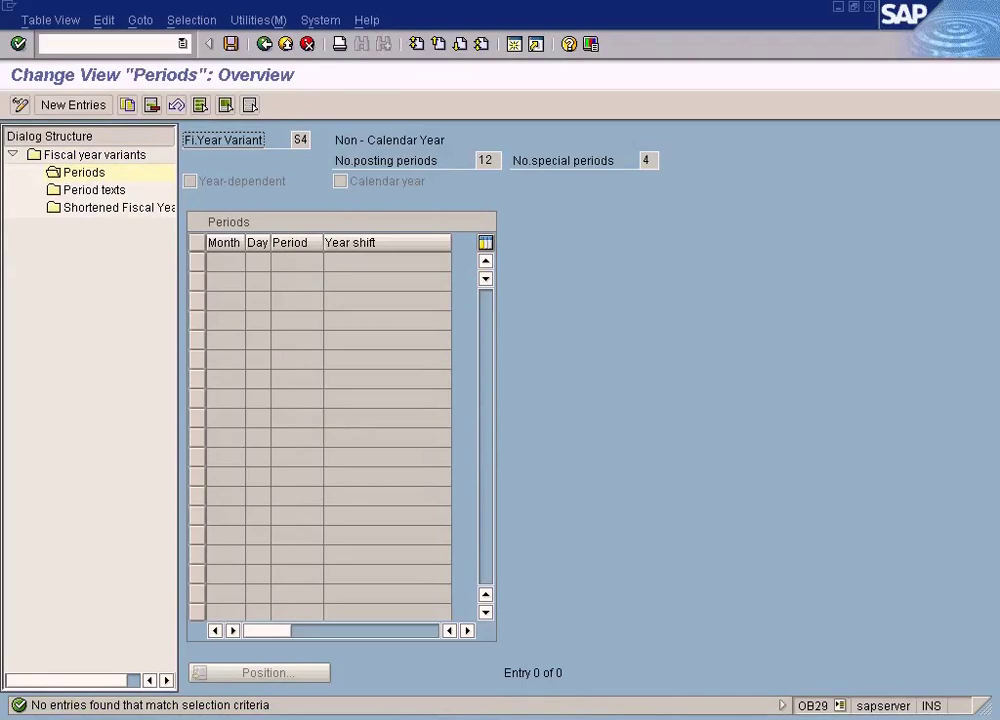
# Step: Compare the Periods columns of S4 in SAP with the Month, Period and Year table in Excel
pyautogui.click(680, 718)
pyautogui.click(661, 710)
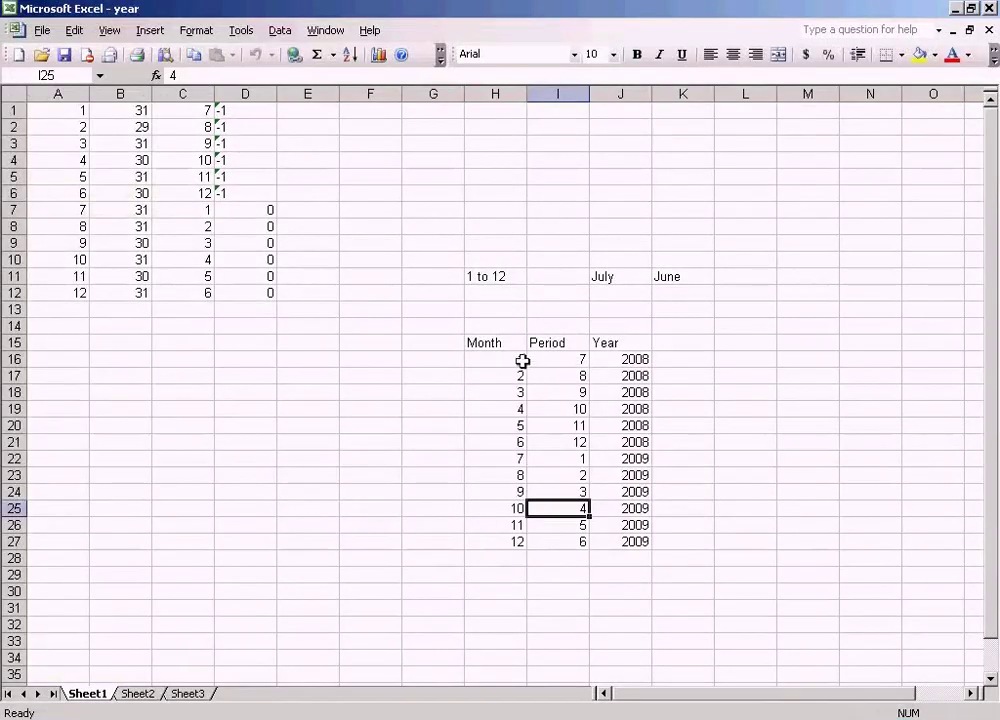
pyautogui.click(400, 718)
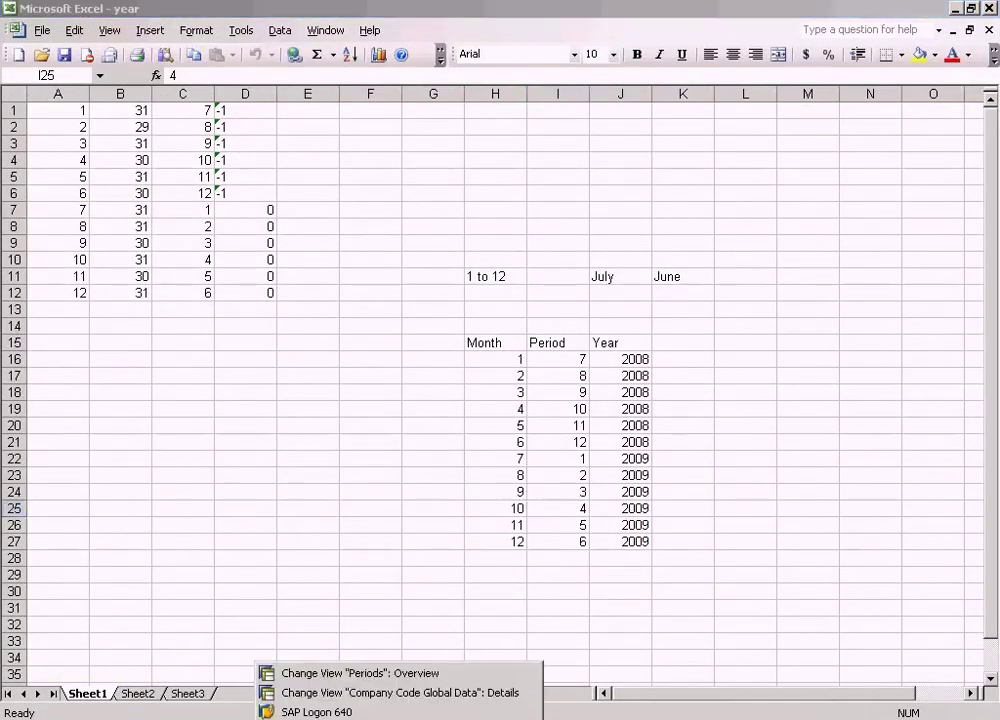
pyautogui.click(355, 675)
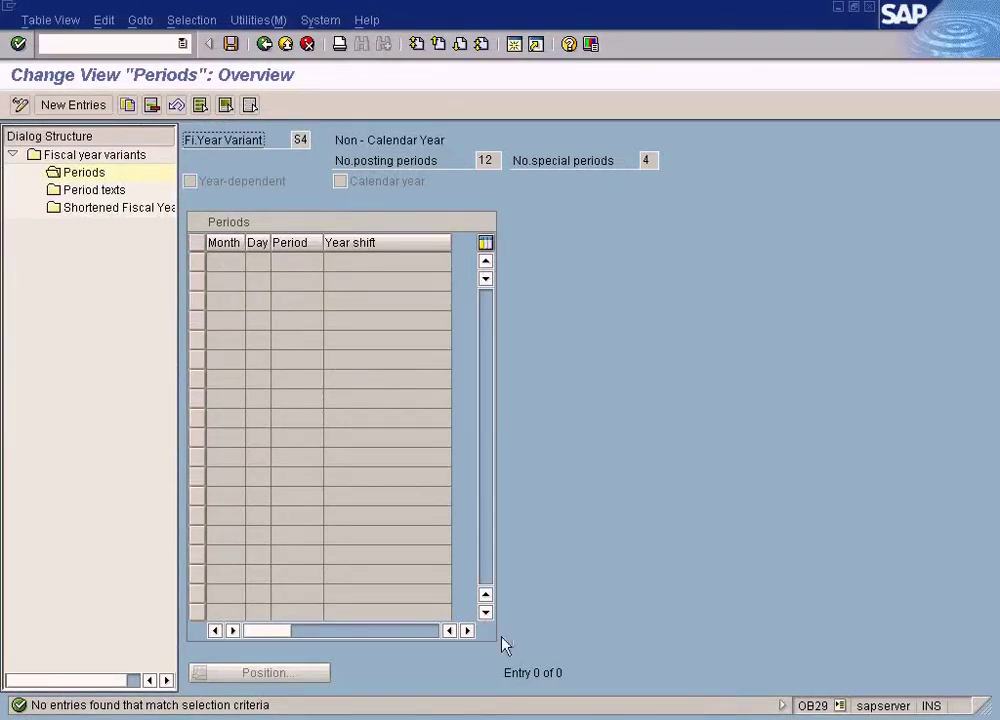
pyautogui.click(686, 719)
pyautogui.click(686, 713)
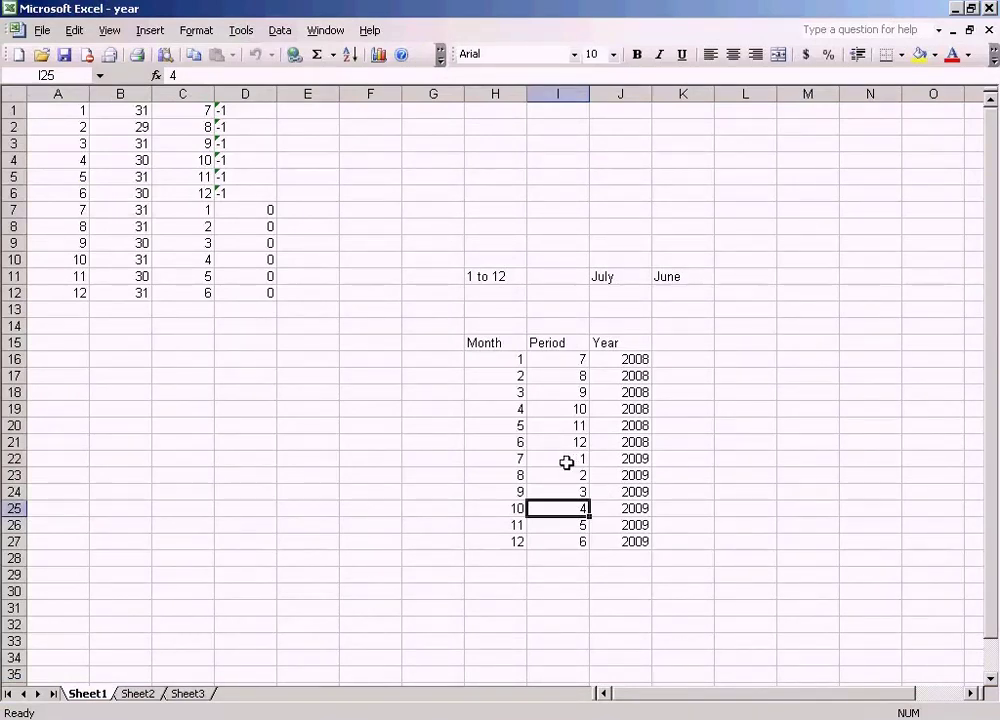
# Step: Compare month 7 in the Month, Period and Year table with the row for month 7 in columns A to D
pyautogui.click(532, 459)
pyautogui.click(521, 459)
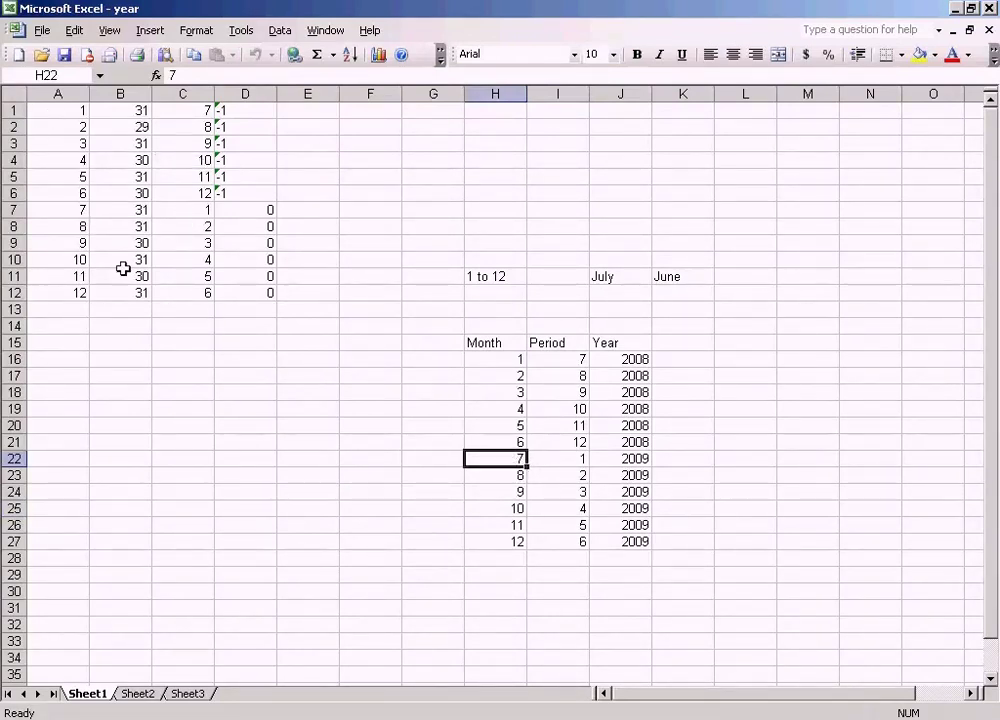
pyautogui.click(50, 210)
pyautogui.click(516, 456)
pyautogui.press('Right')
pyautogui.press('Right')
pyautogui.click(511, 455)
pyautogui.click(66, 209)
pyautogui.click(117, 213)
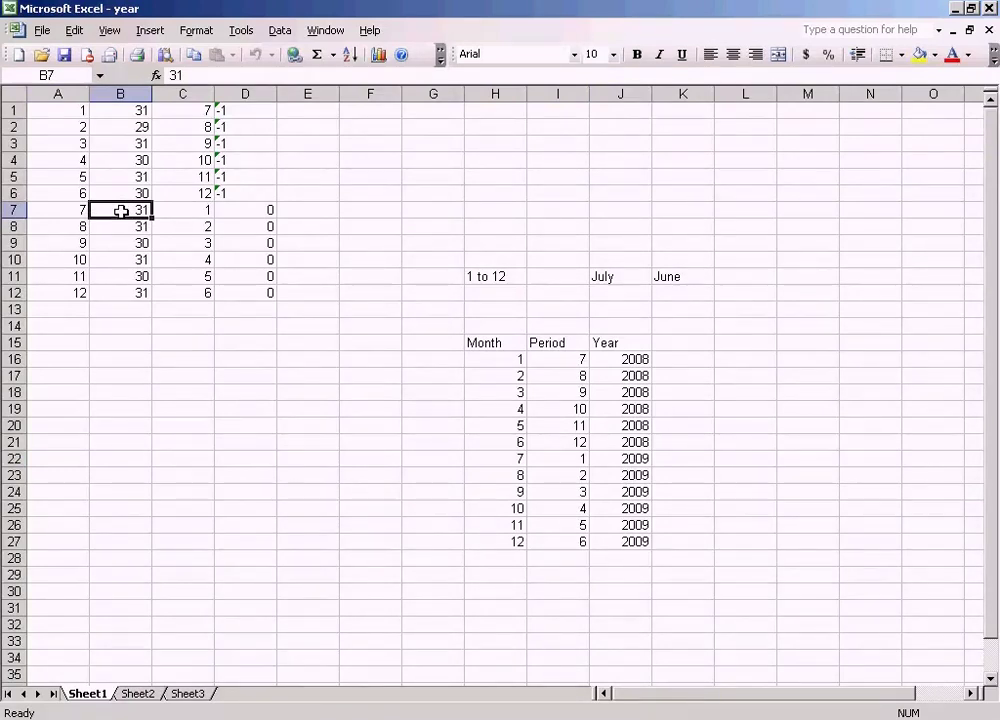
# Step: Examine the end day, period and year shift of month 7 in row 7 against the July and June labels
pyautogui.click(67, 213)
pyautogui.click(133, 213)
pyautogui.click(80, 210)
pyautogui.click(95, 210)
pyautogui.click(65, 212)
pyautogui.click(145, 210)
pyautogui.click(182, 209)
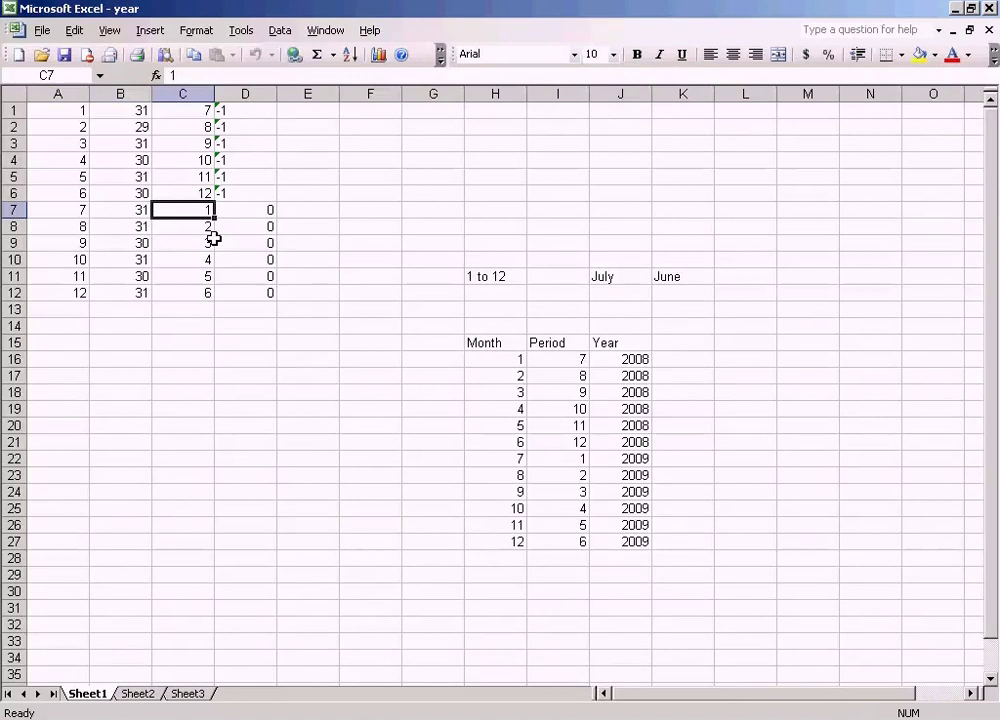
pyautogui.click(66, 213)
pyautogui.click(123, 214)
pyautogui.click(65, 213)
pyautogui.click(130, 213)
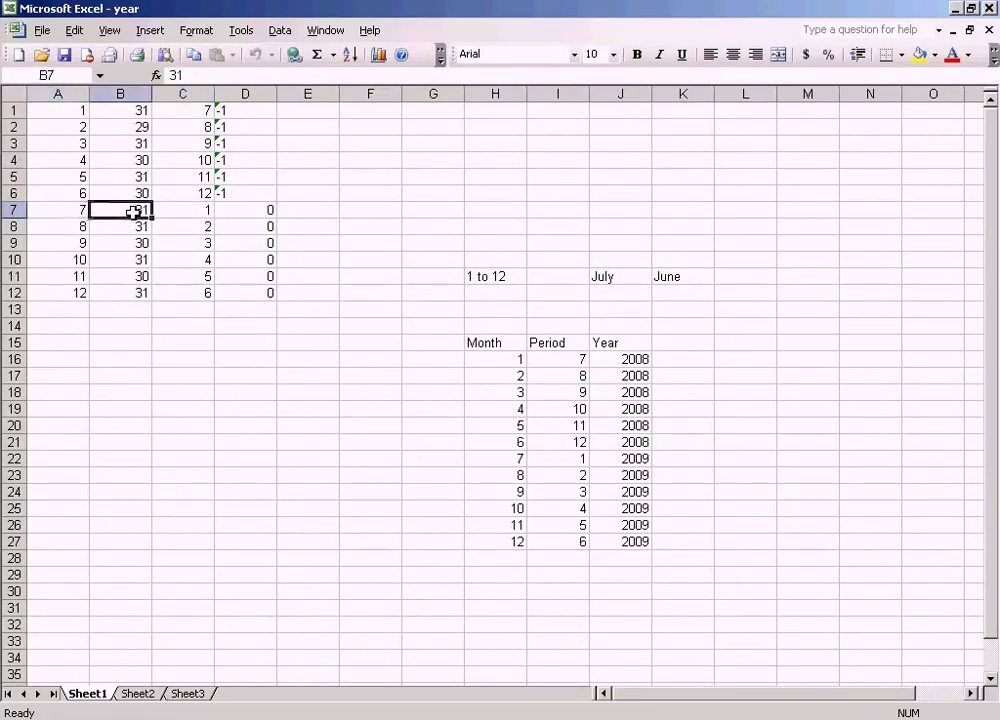
pyautogui.click(614, 274)
pyautogui.click(670, 275)
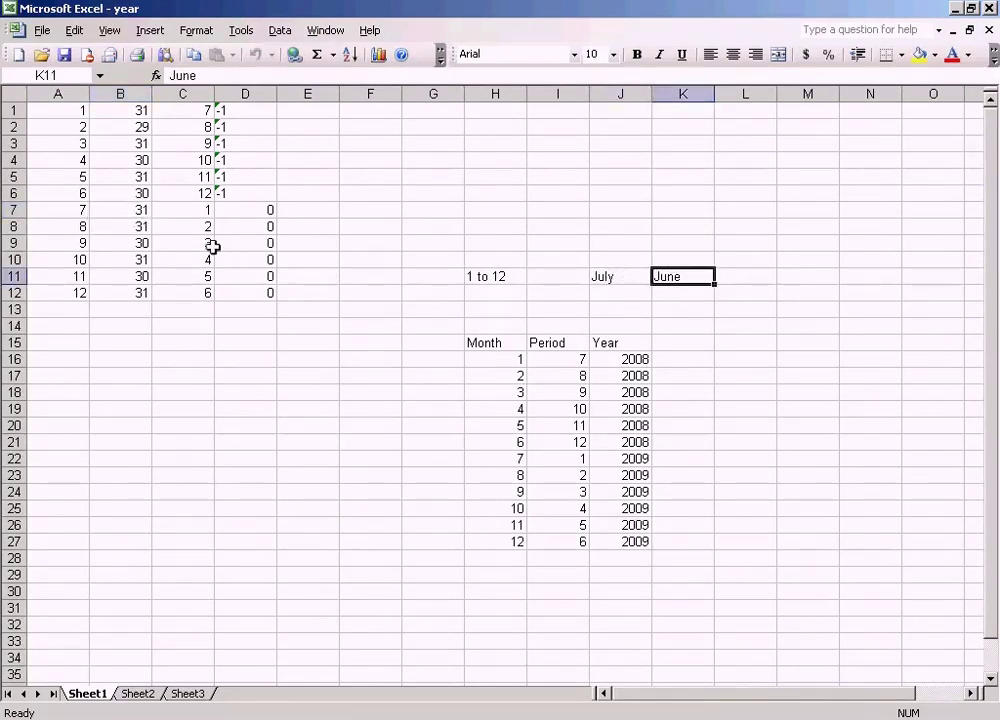
pyautogui.click(65, 210)
pyautogui.click(129, 214)
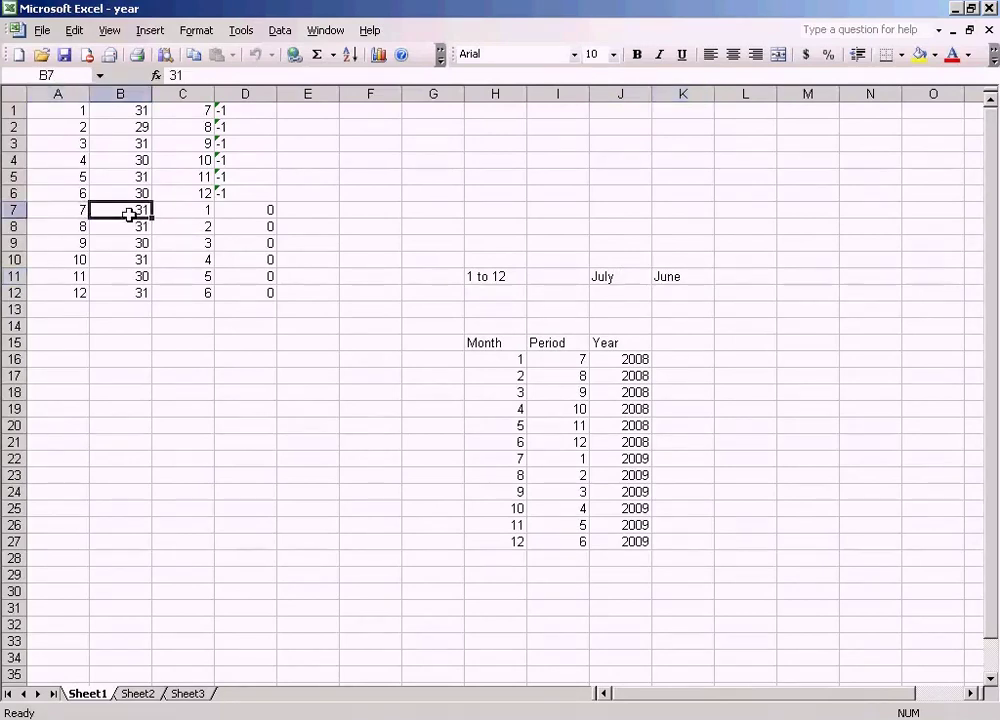
pyautogui.click(188, 210)
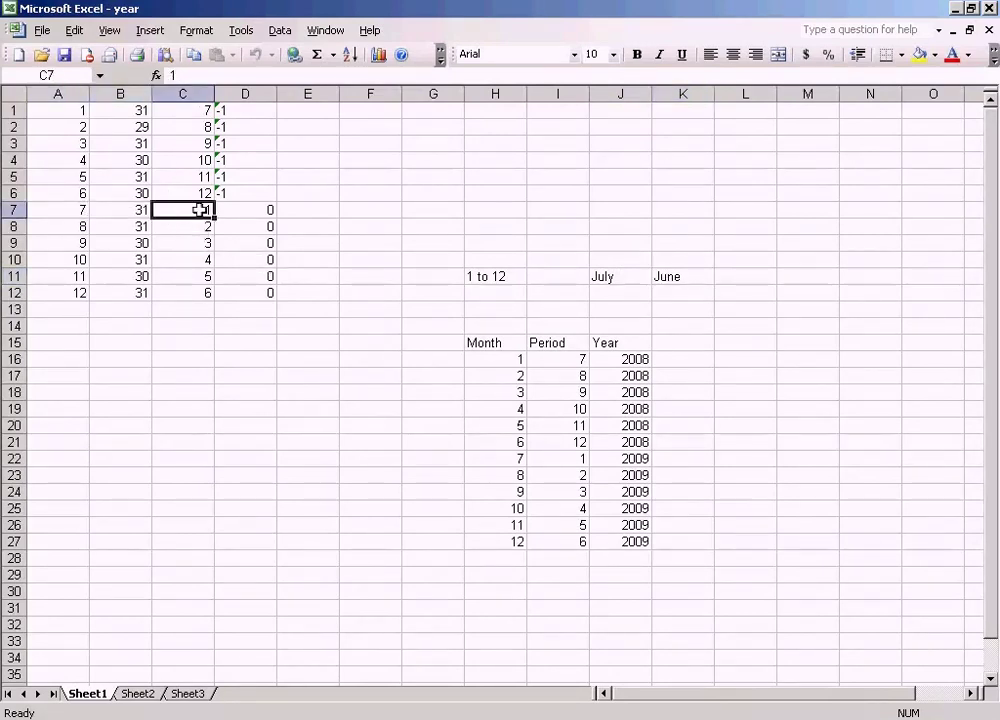
pyautogui.click(256, 212)
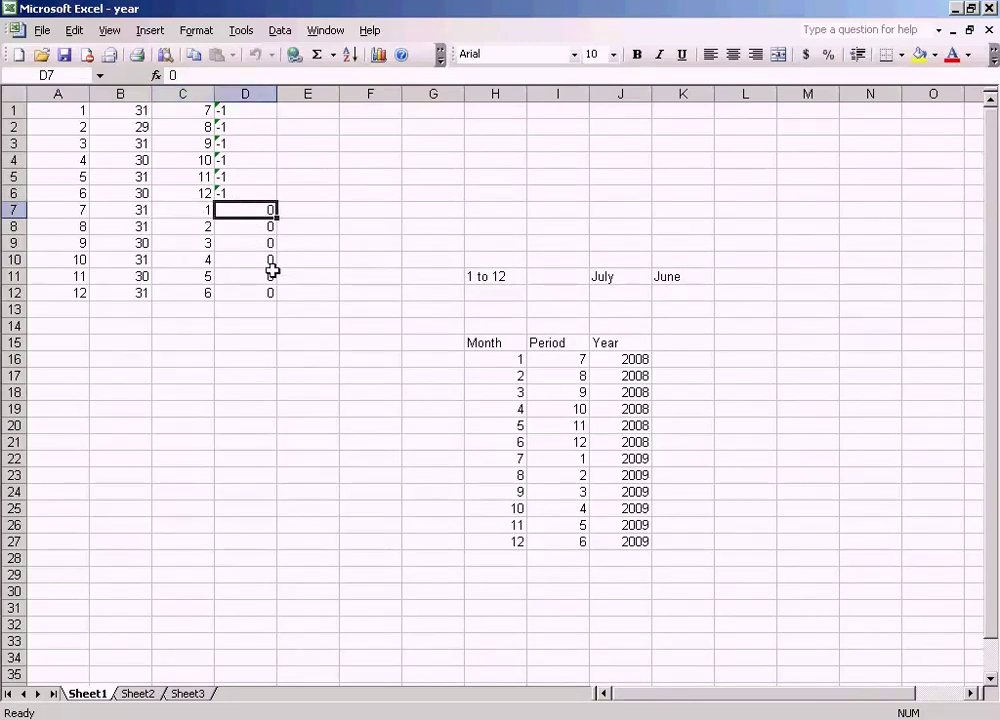
# Step: Insert two blank rows above the period table that starts in row 1
pyautogui.click(14, 109)
pyautogui.click(148, 31)
pyautogui.click(172, 51)
pyautogui.click(150, 30)
pyautogui.click(166, 56)
# Step: Enter the headings Month in A2 and Month End Date in B2, and widen column B to fit
pyautogui.click(65, 158)
pyautogui.click(71, 126)
pyautogui.write('Month')
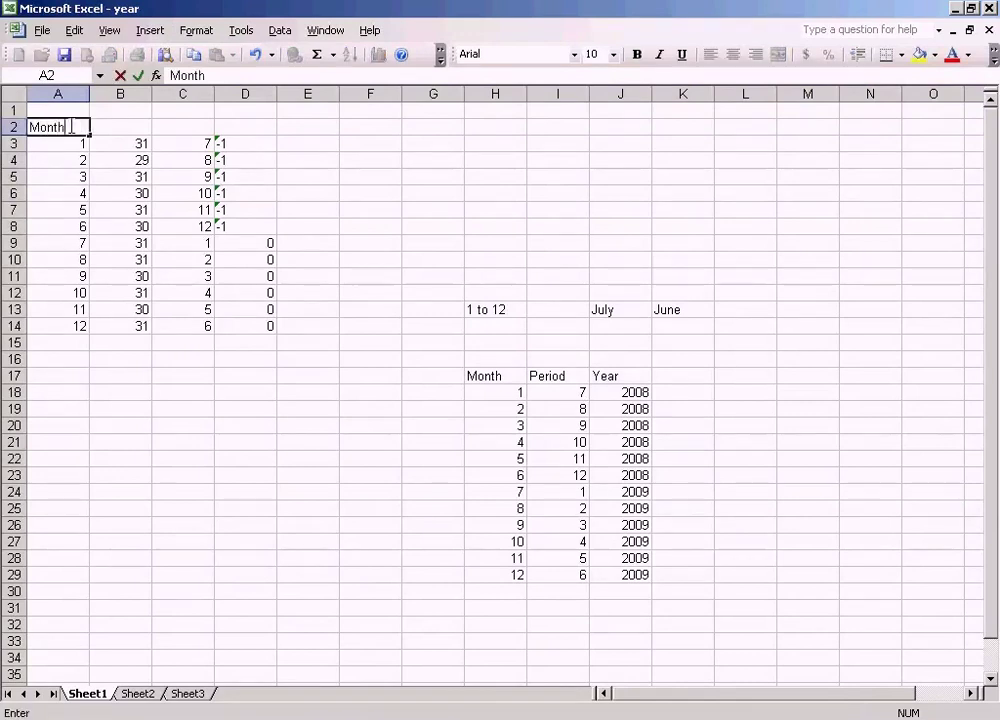
pyautogui.press('Tab')
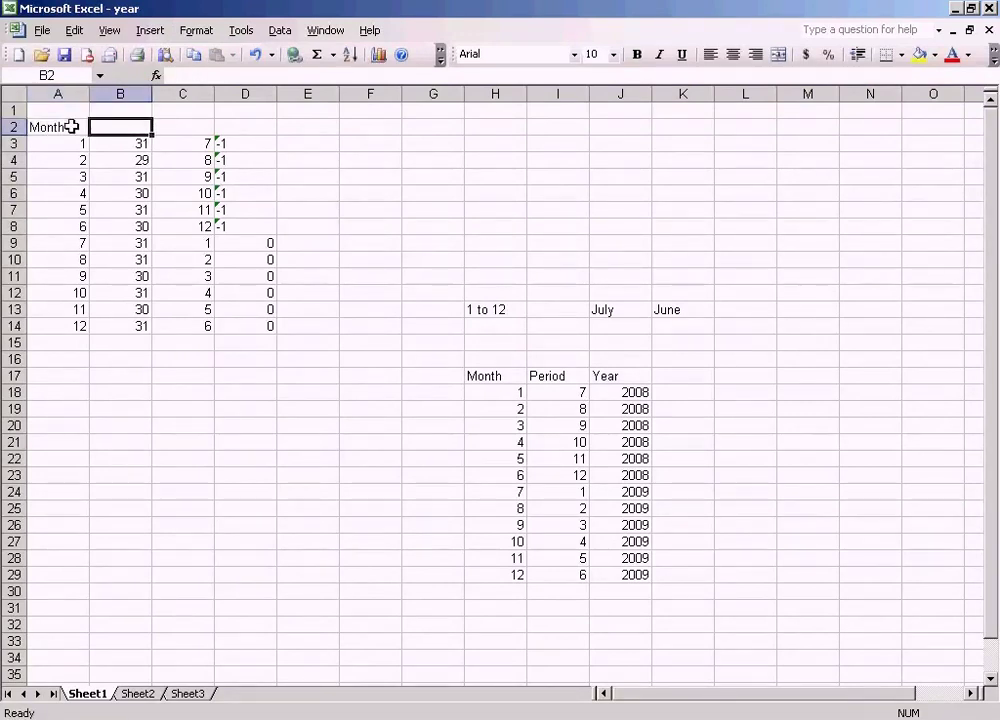
pyautogui.write('Mp')
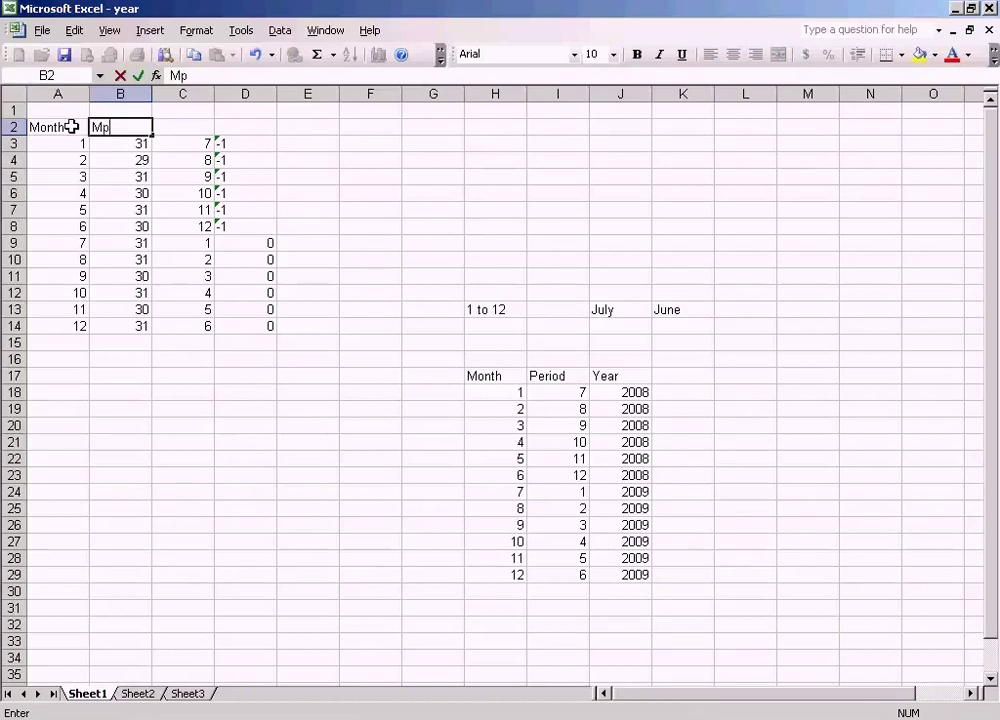
pyautogui.write('nth End Da')
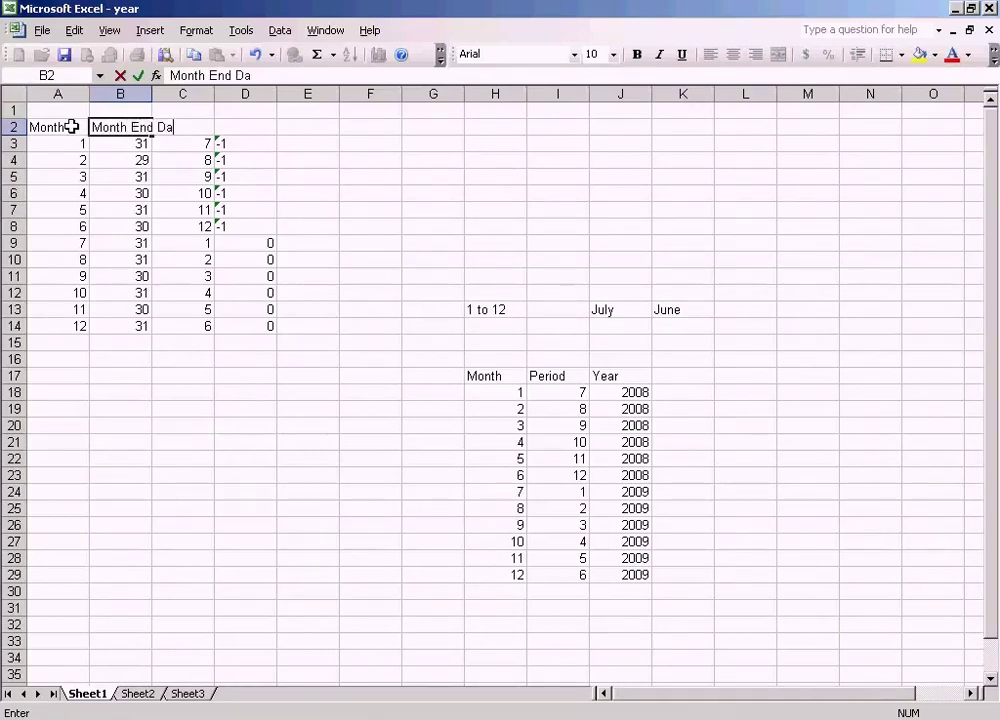
pyautogui.write('te')
pyautogui.click(120, 160)
pyautogui.moveTo(152, 94); pyautogui.dragTo(207, 96)
# Step: Enter the headings Period in C2 and Fiscal Year Shift in D2, and widen column D to fit
pyautogui.click(245, 125)
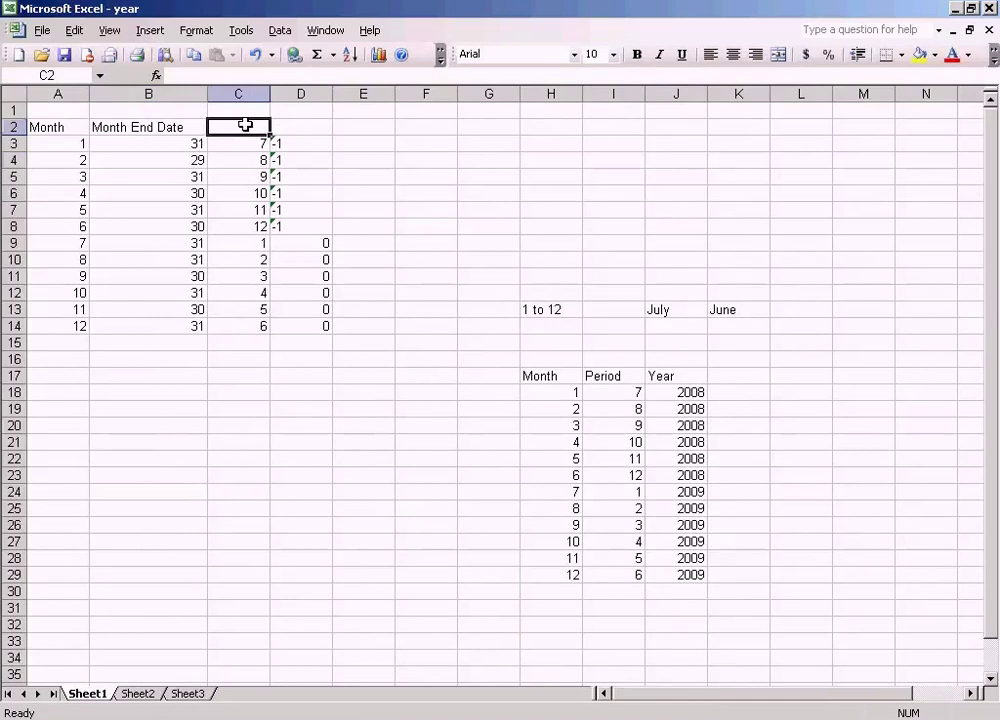
pyautogui.write('Period')
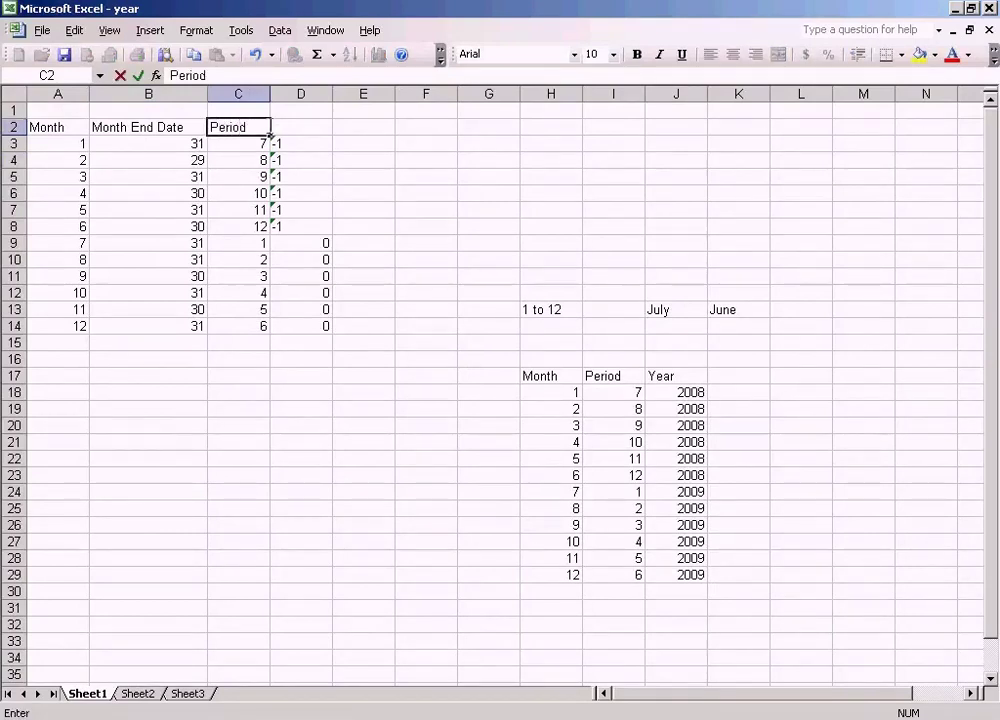
pyautogui.click(299, 127)
pyautogui.write('Fiscal Year ')
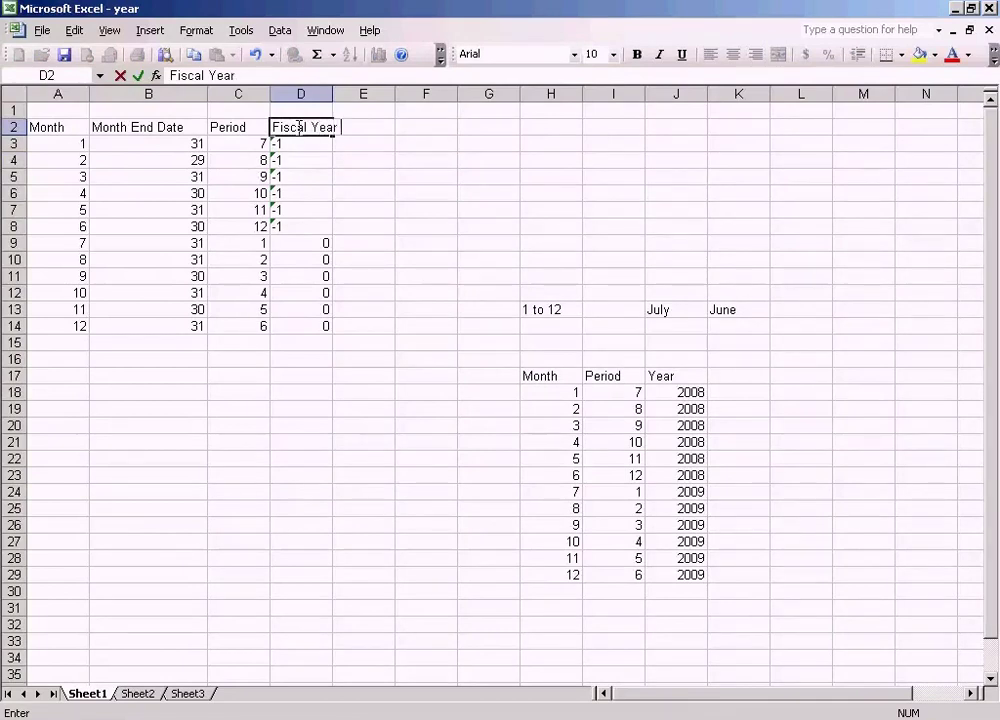
pyautogui.write('Shift')
pyautogui.click(408, 194)
pyautogui.moveTo(334, 96); pyautogui.dragTo(438, 99)
pyautogui.click(339, 127)
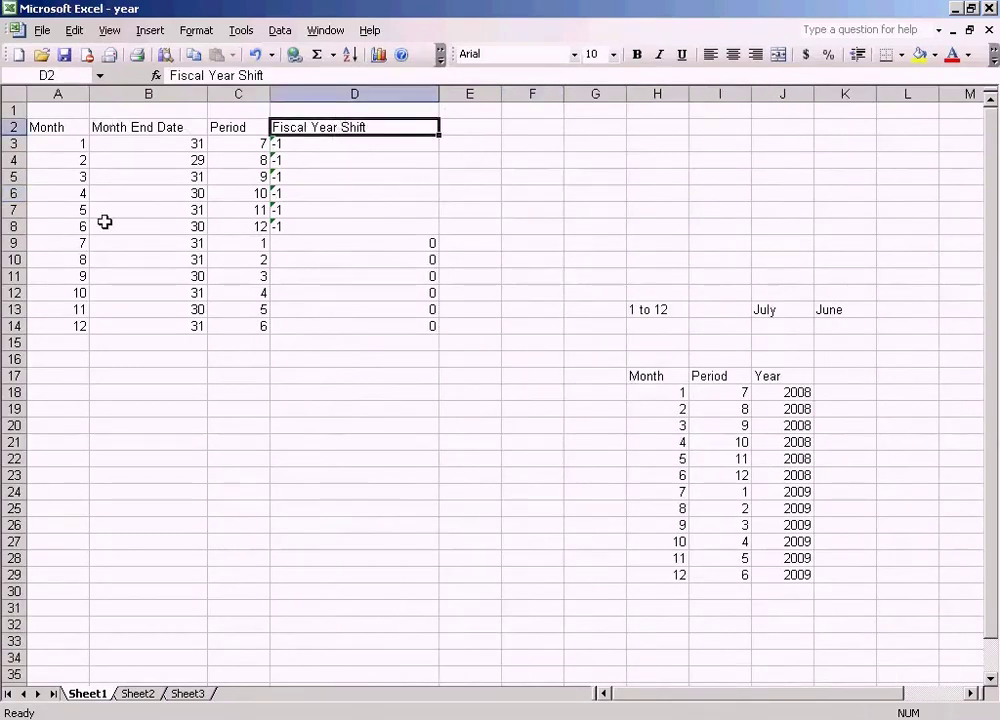
# Step: Switch to the SAP Periods overview of variant S4 and start new entries
pyautogui.click(333, 719)
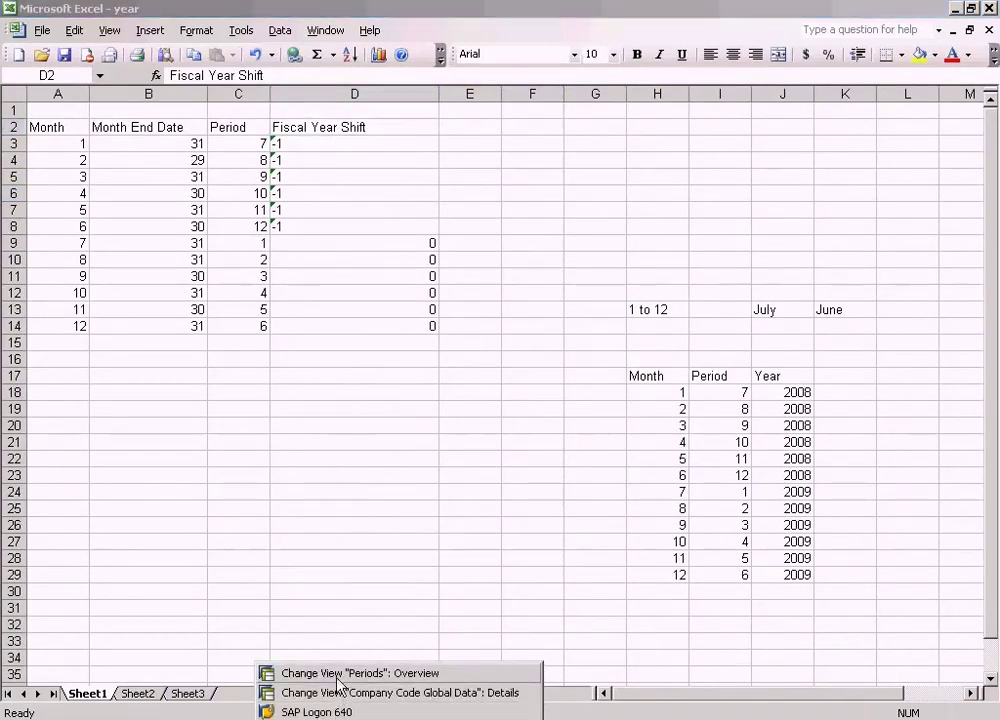
pyautogui.click(336, 672)
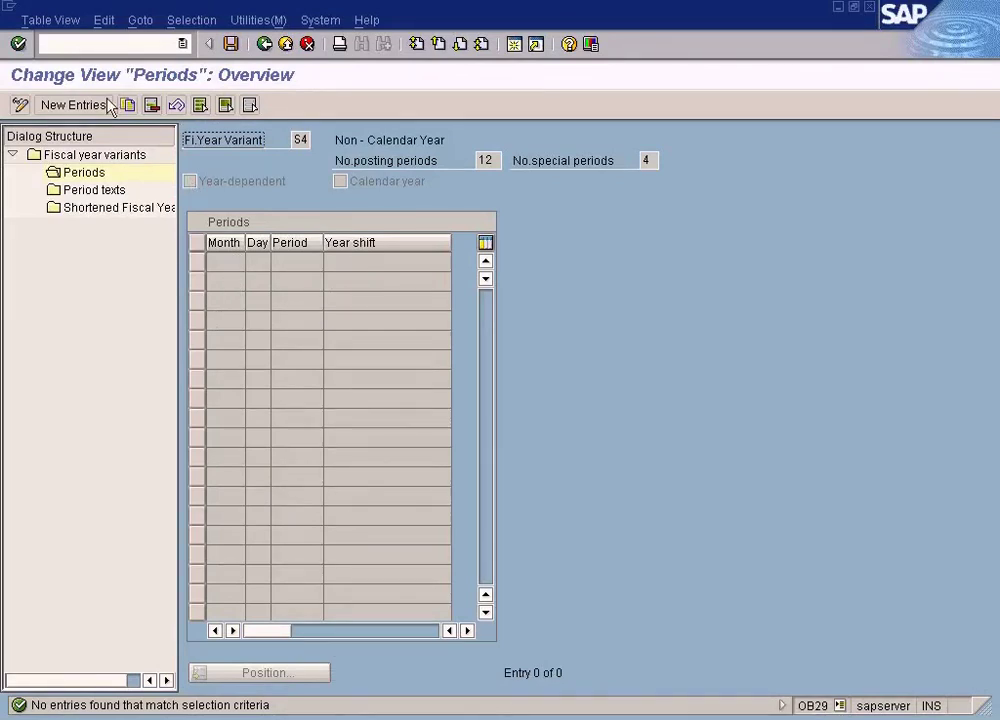
pyautogui.click(74, 105)
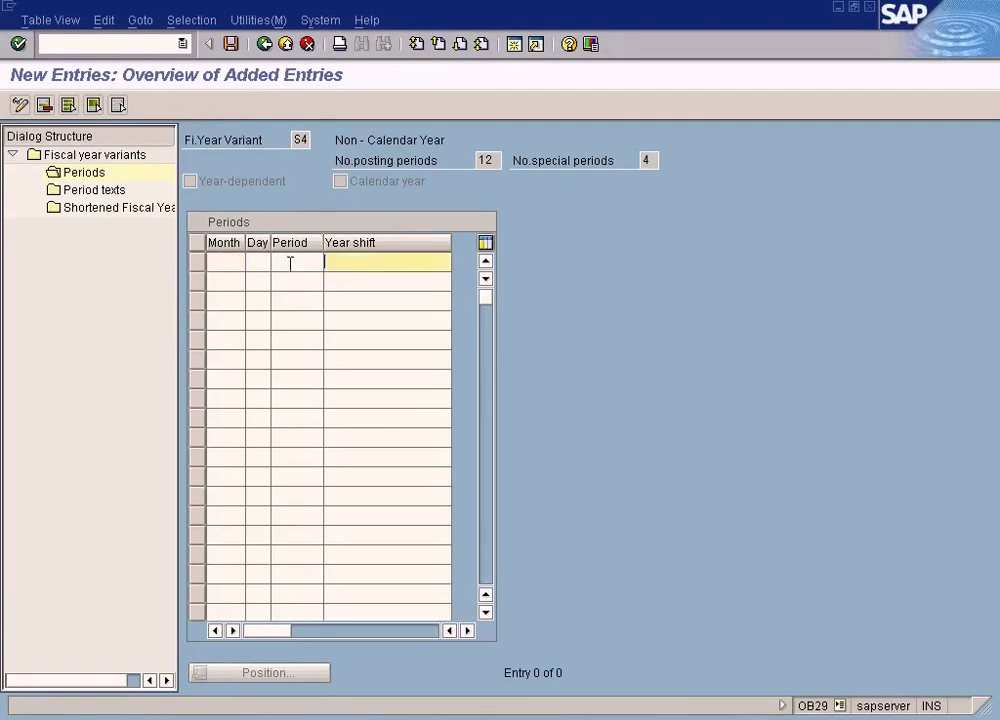
pyautogui.click(345, 263)
# Step: Enter month 1 and day 31 in the first period row of S4, checking the values in the Excel table
pyautogui.hotkey('alt', 'Tab')
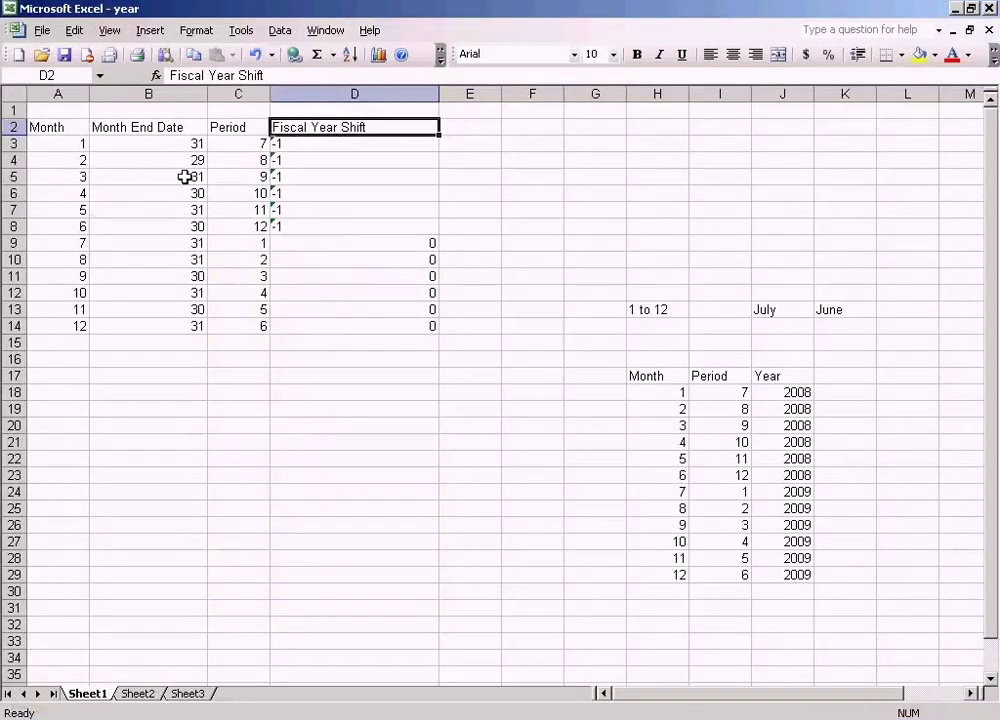
pyautogui.click(80, 145)
pyautogui.hotkey('alt', 'Tab')
pyautogui.click(232, 263)
pyautogui.write('1')
pyautogui.click(257, 262)
pyautogui.hotkey('alt', 'Tab')
pyautogui.click(152, 140)
pyautogui.hotkey('alt', 'Tab')
pyautogui.write('1')
pyautogui.press('BackSpace')
pyautogui.write('31')
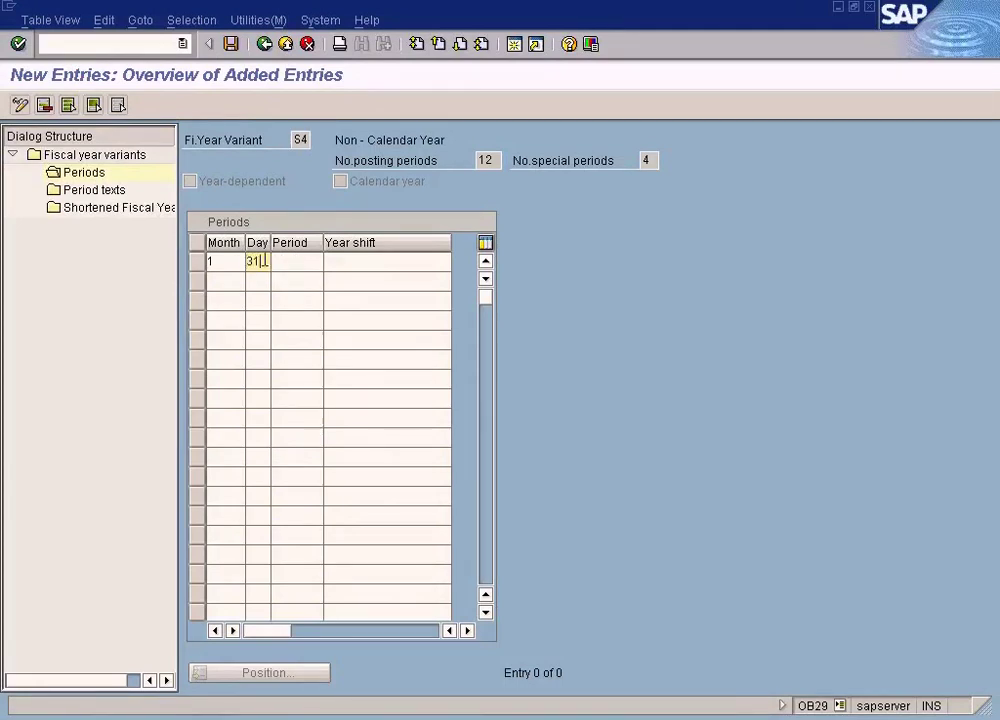
# Step: Complete the first period row of S4 with period 7 and year shift -1 from the Excel table
pyautogui.click(295, 261)
pyautogui.hotkey('alt', 'Tab')
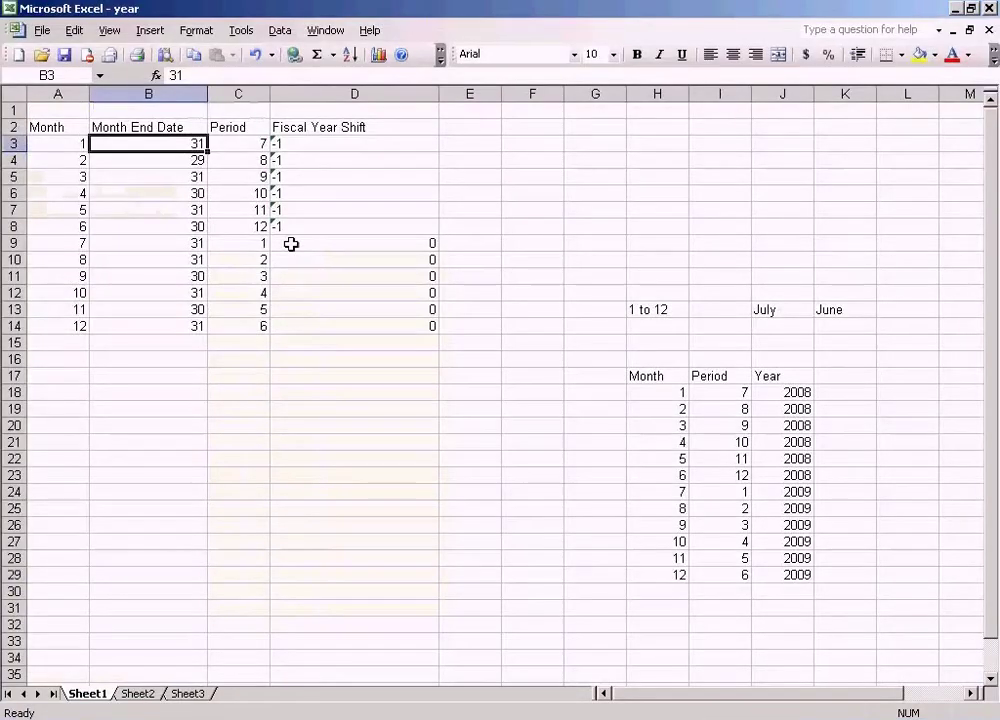
pyautogui.click(250, 145)
pyautogui.hotkey('alt', 'Tab')
pyautogui.write('7')
pyautogui.hotkey('alt', 'Tab')
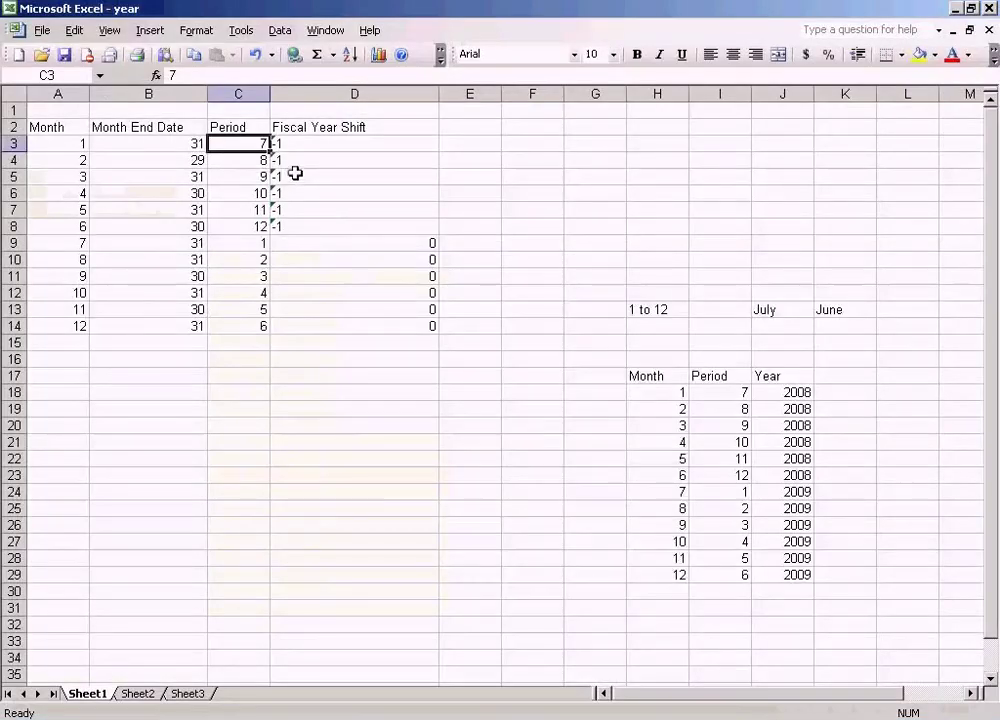
pyautogui.hotkey('alt', 'Tab')
pyautogui.press('Tab')
pyautogui.write('-')
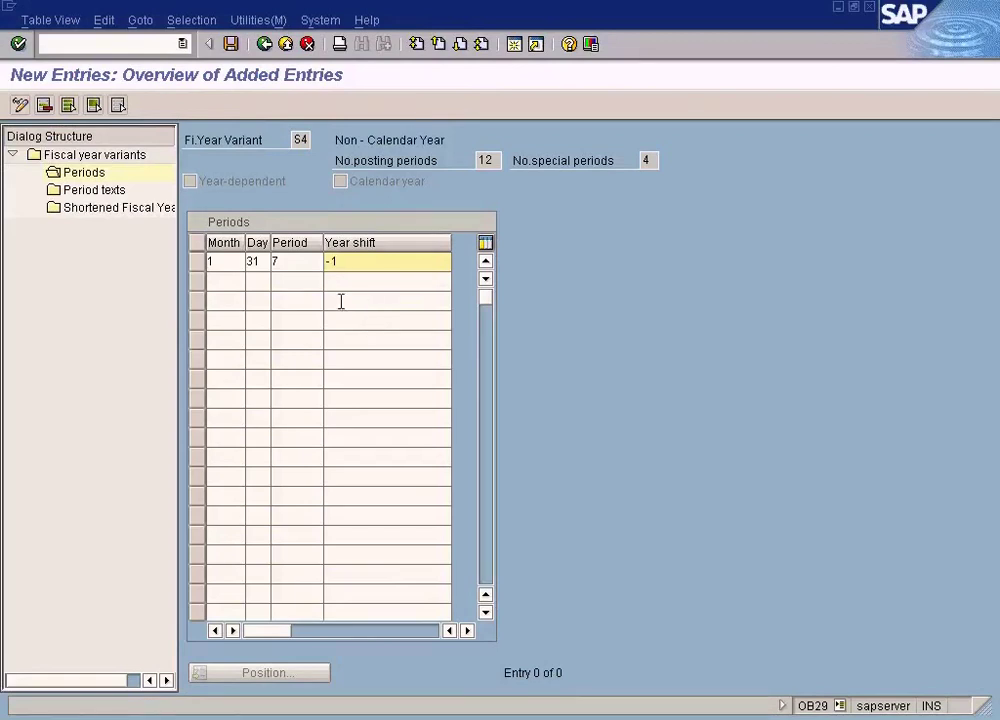
# Step: Switch to the Excel sheet and enter 1 and 2 in A20 and A21 to start a month list
pyautogui.click(225, 280)
pyautogui.hotkey('alt', 'Tab')
pyautogui.hotkey('alt', 'Tab')
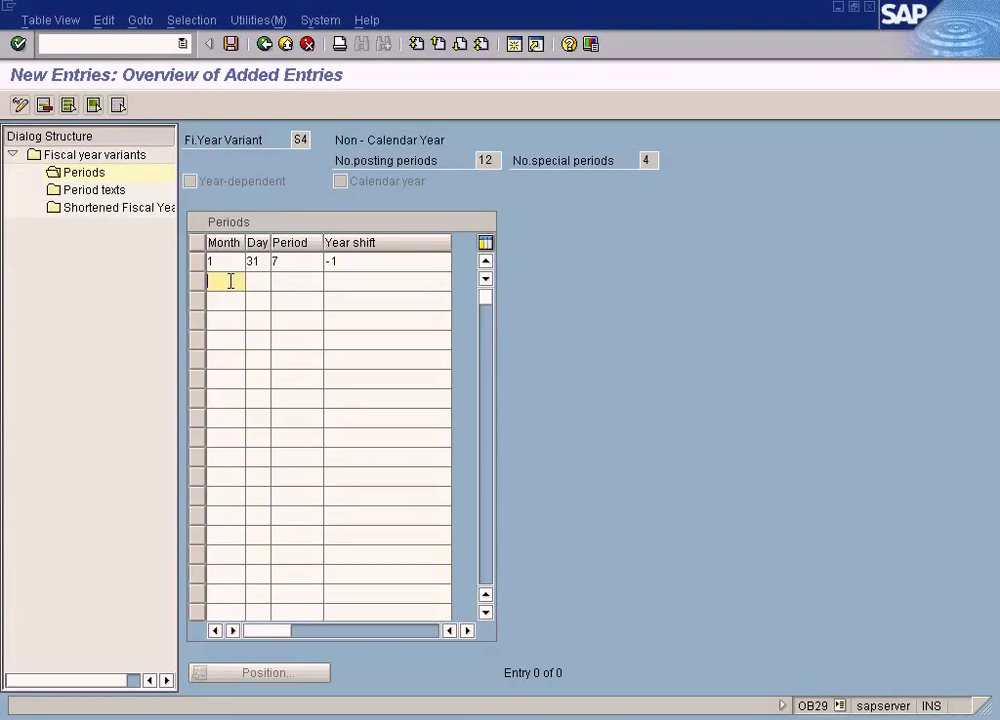
pyautogui.hotkey('alt', 'Tab')
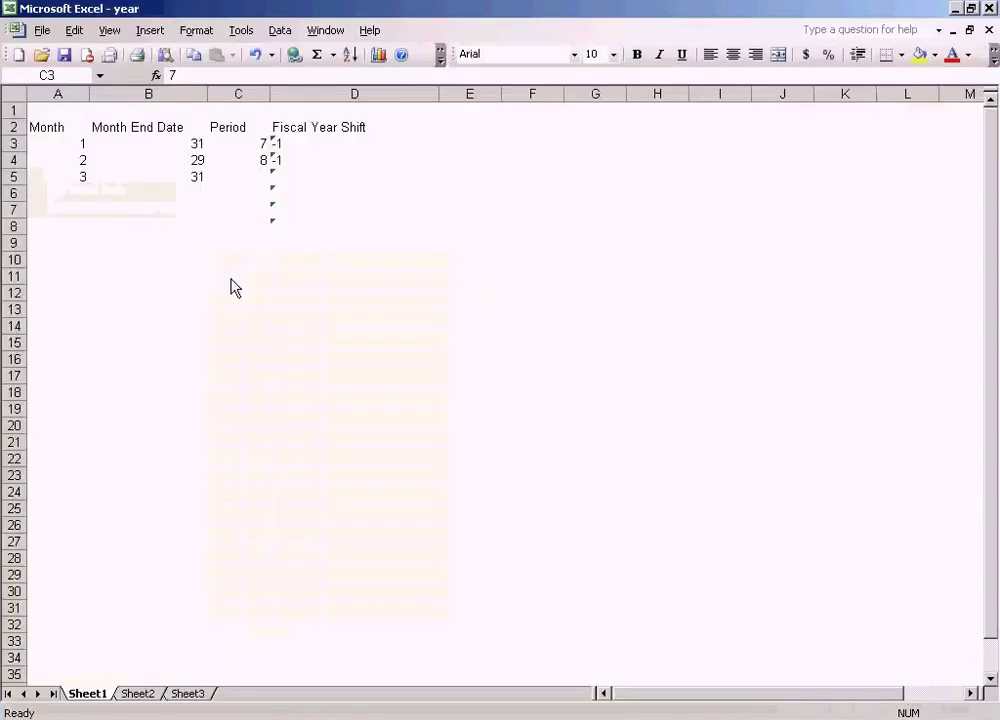
pyautogui.click(80, 424)
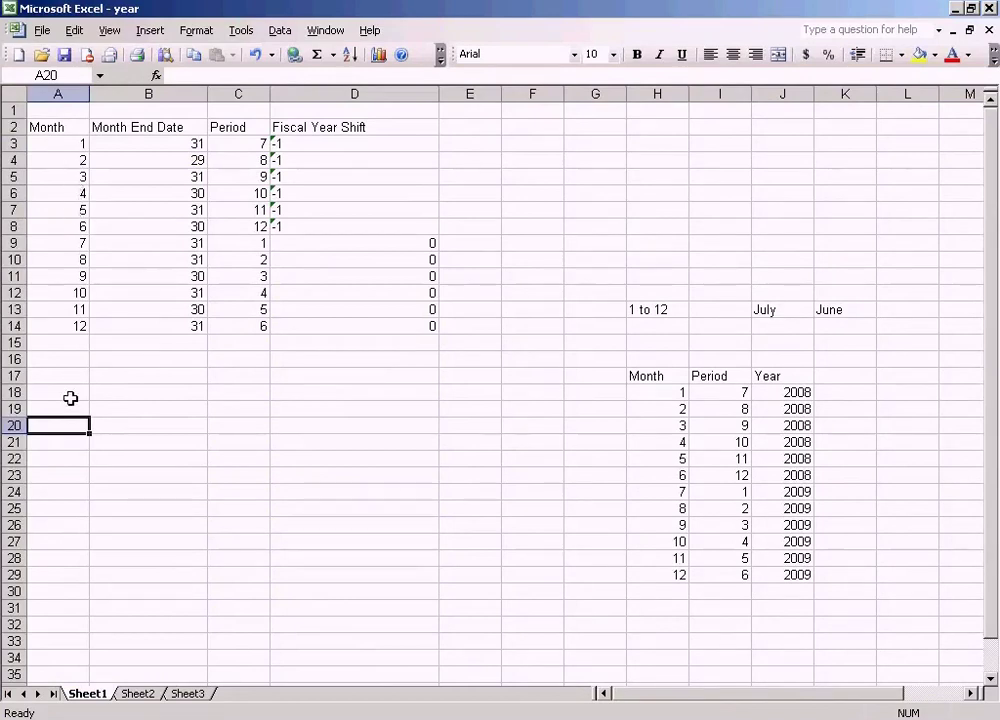
pyautogui.write('1')
pyautogui.press('Return')
pyautogui.write('2')
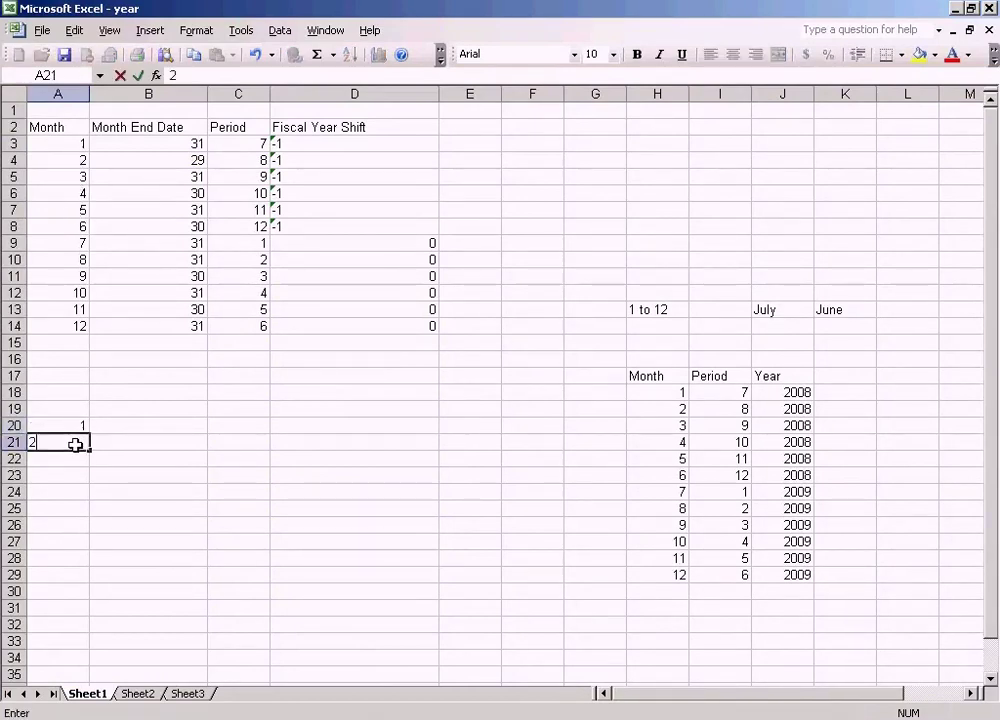
pyautogui.click(138, 444)
# Step: Extend the month series in column A from A20 down to 12 in A31, clearing the surplus numbers in A32 to A34
pyautogui.moveTo(73, 429); pyautogui.dragTo(61, 657)
pyautogui.click(138, 624)
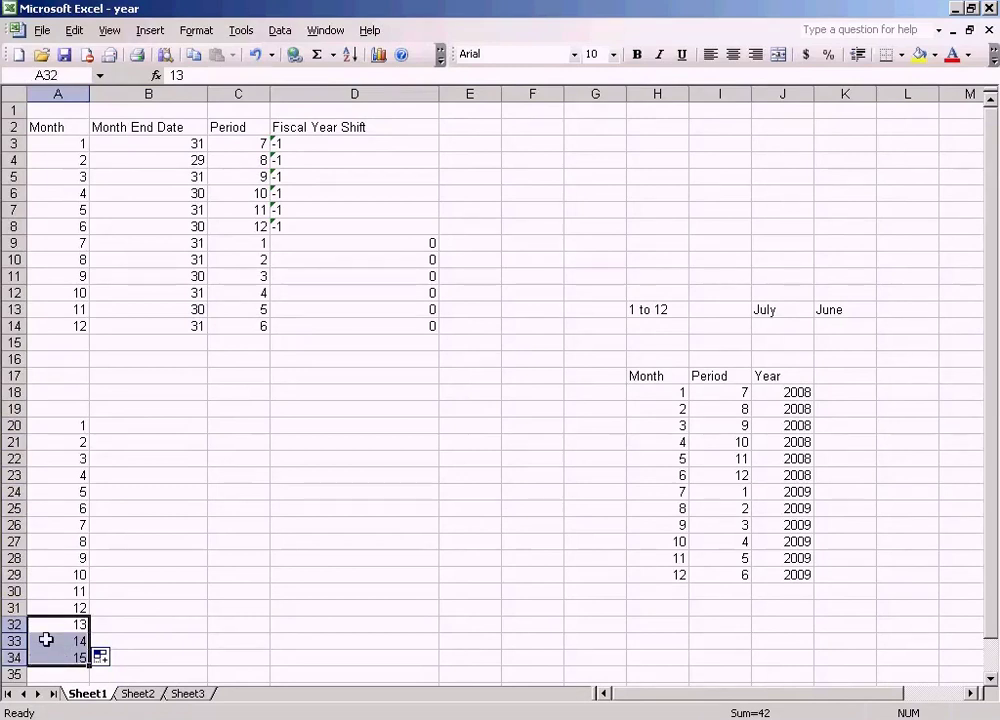
pyautogui.press('Delete')
pyautogui.click(134, 461)
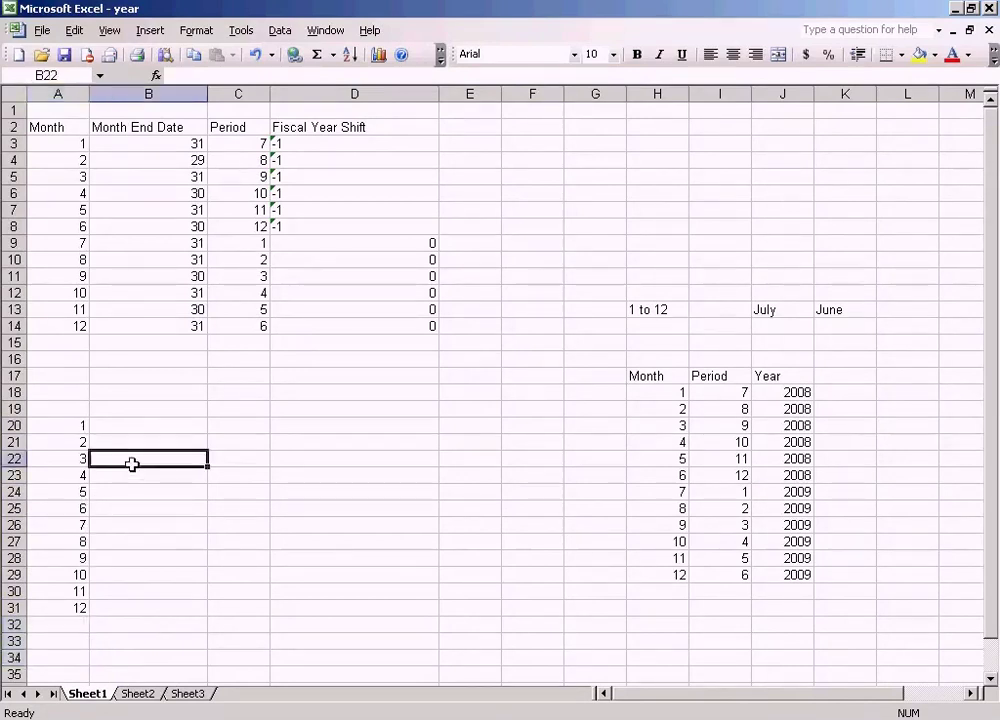
# Step: Copy months 1 to 12 from A20:A31 into the Month column of the S4 periods in SAP, and return to Excel
pyautogui.click(82, 426)
pyautogui.click(63, 509)
pyautogui.click(66, 593)
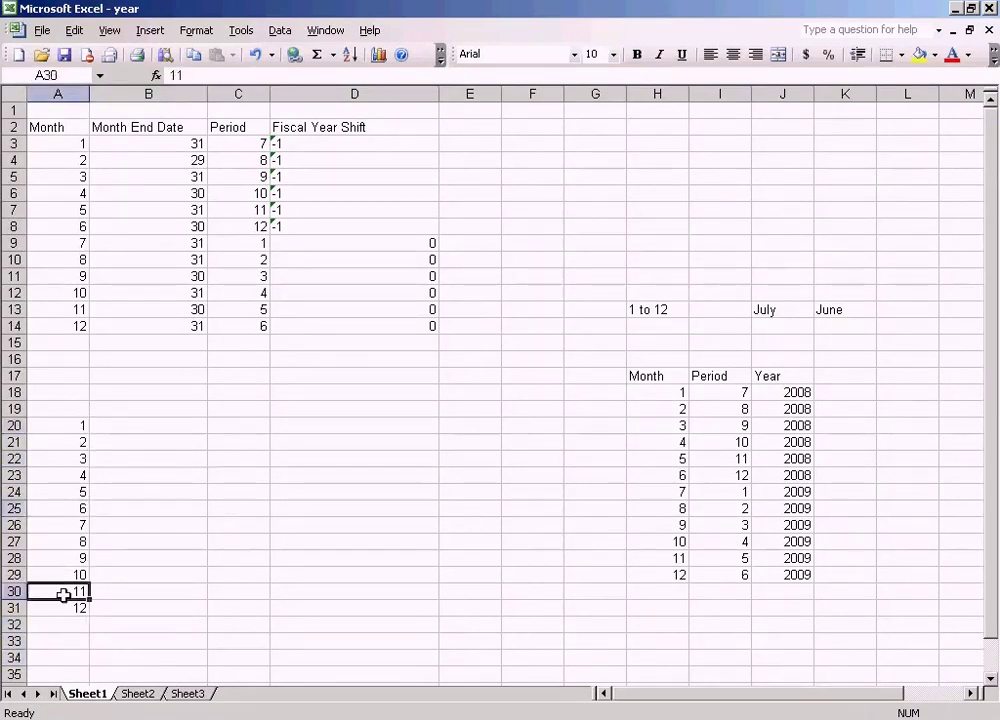
pyautogui.click(73, 427)
pyautogui.click(67, 607)
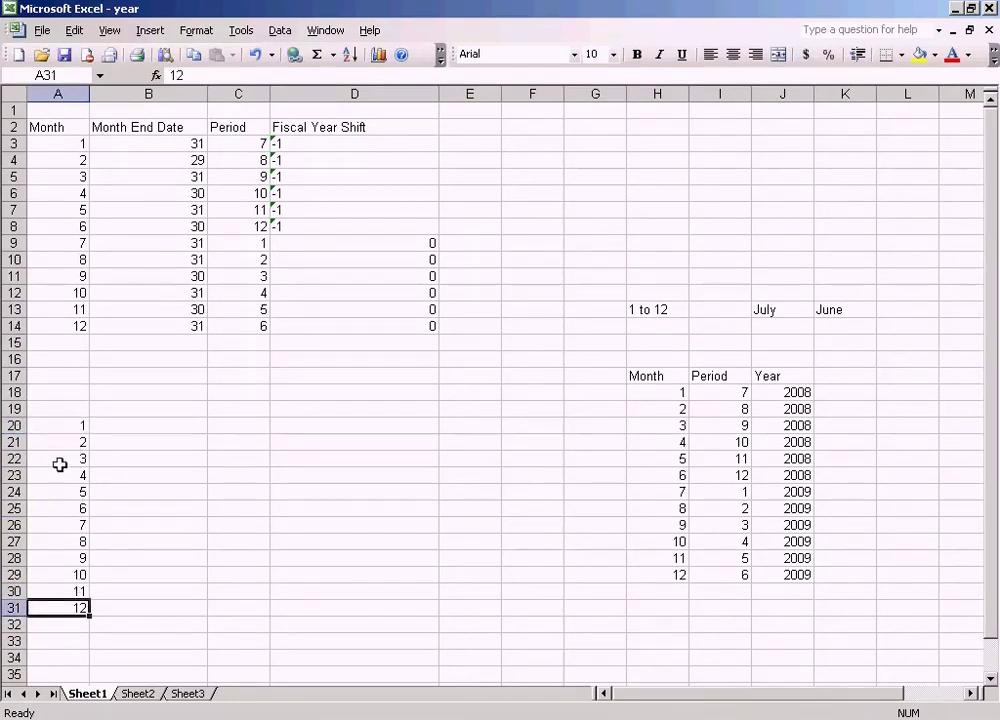
pyautogui.click(62, 426)
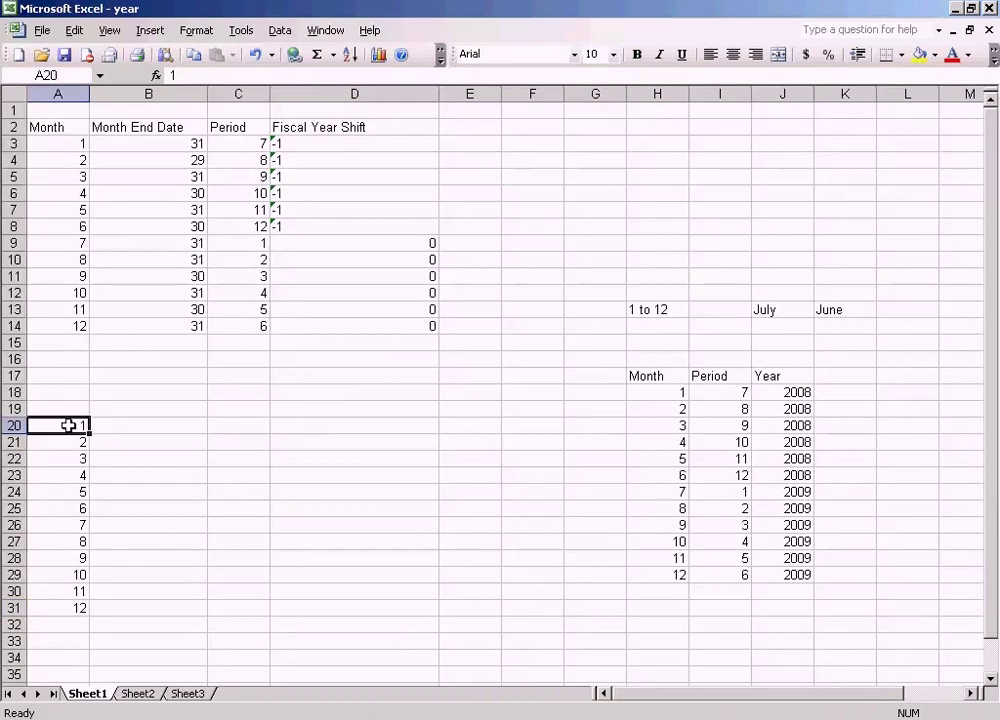
pyautogui.moveTo(68, 425); pyautogui.dragTo(73, 607)
pyautogui.hotkey('ctrl', 'c')
pyautogui.hotkey('alt', 'Tab')
pyautogui.moveTo(214, 261); pyautogui.dragTo(194, 262)
pyautogui.hotkey('ctrl', 'v')
pyautogui.click(222, 327)
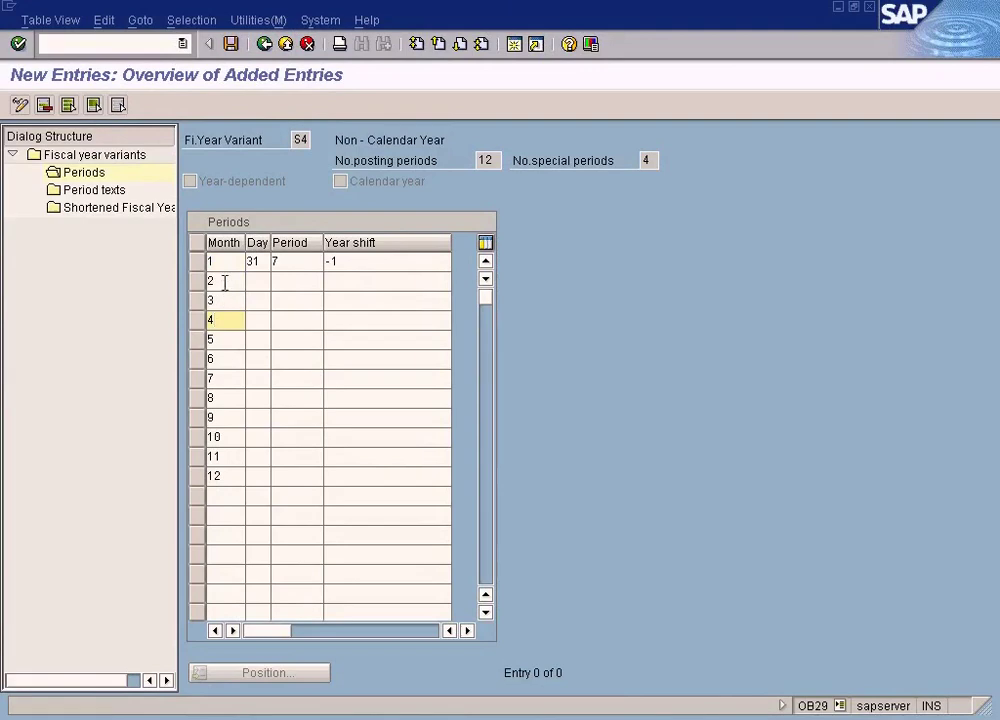
pyautogui.hotkey('alt', 'Tab')
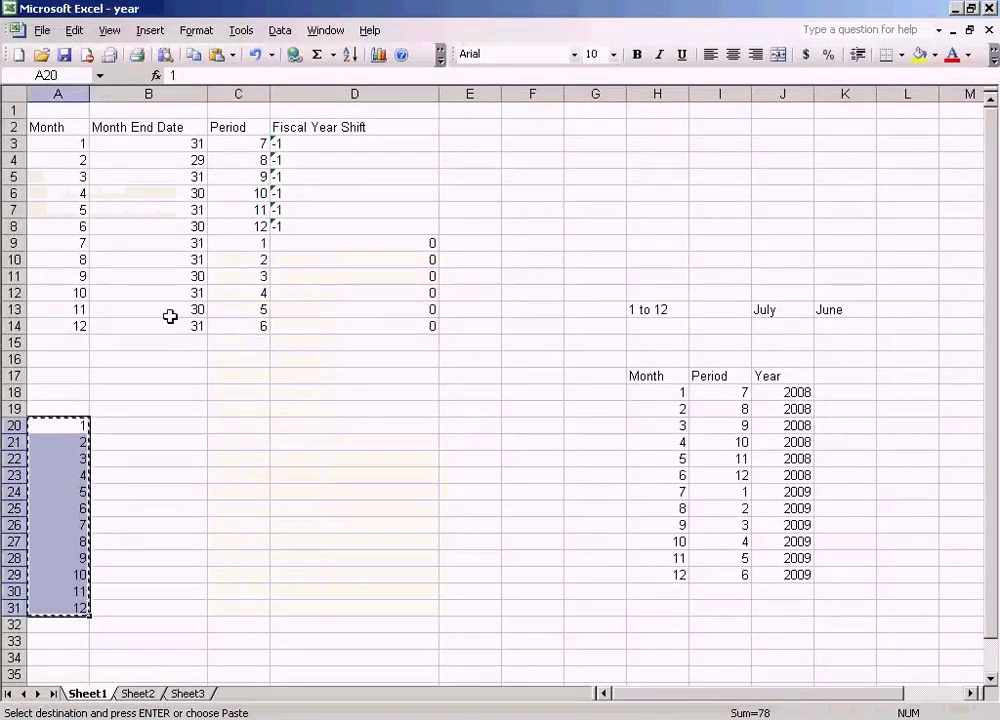
# Step: Copy the months, month-end days, periods and year shifts in A3:D14 into the S4 periods table in SAP, starting at the first row
pyautogui.click(81, 143)
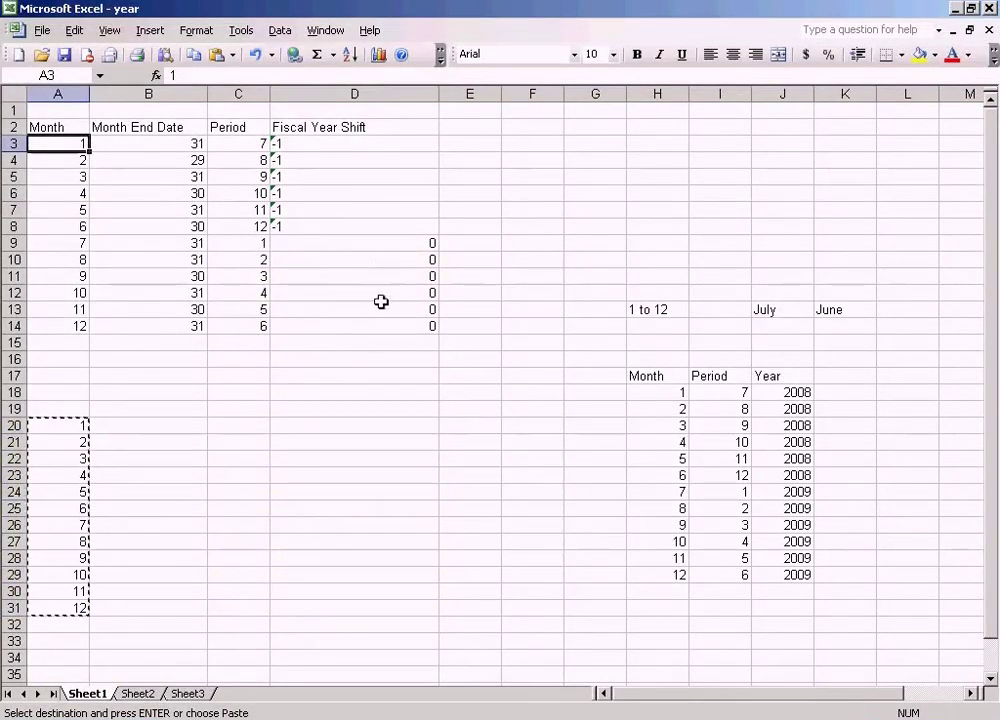
pyautogui.click(408, 326)
pyautogui.moveTo(408, 326); pyautogui.dragTo(67, 147)
pyautogui.hotkey('ctrl', 'c')
pyautogui.hotkey('alt', 'Tab')
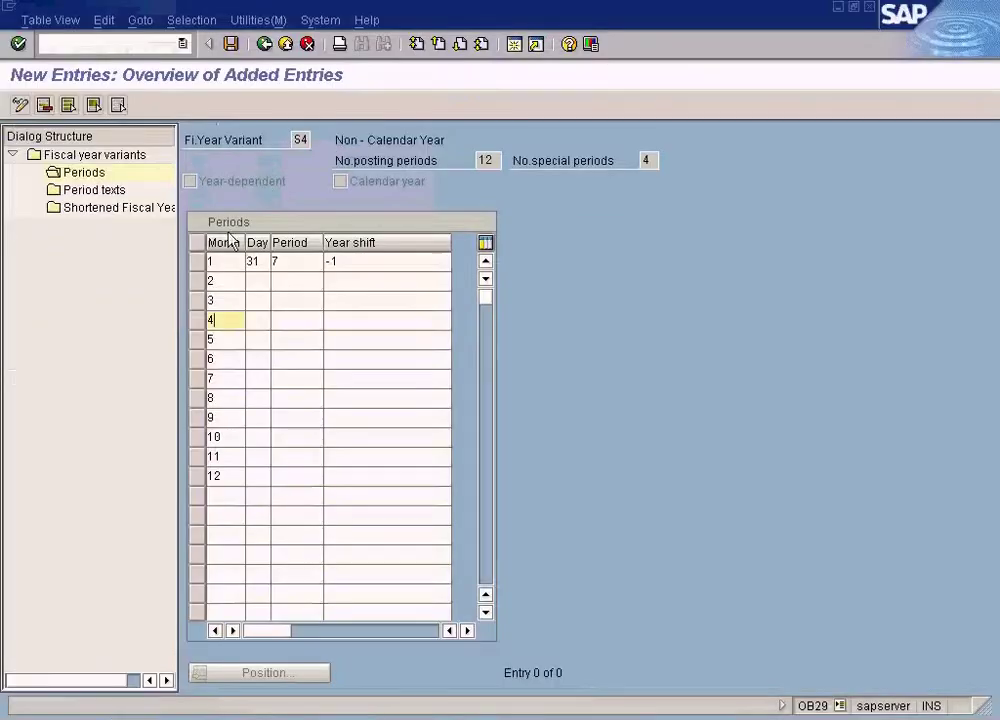
pyautogui.click(210, 260)
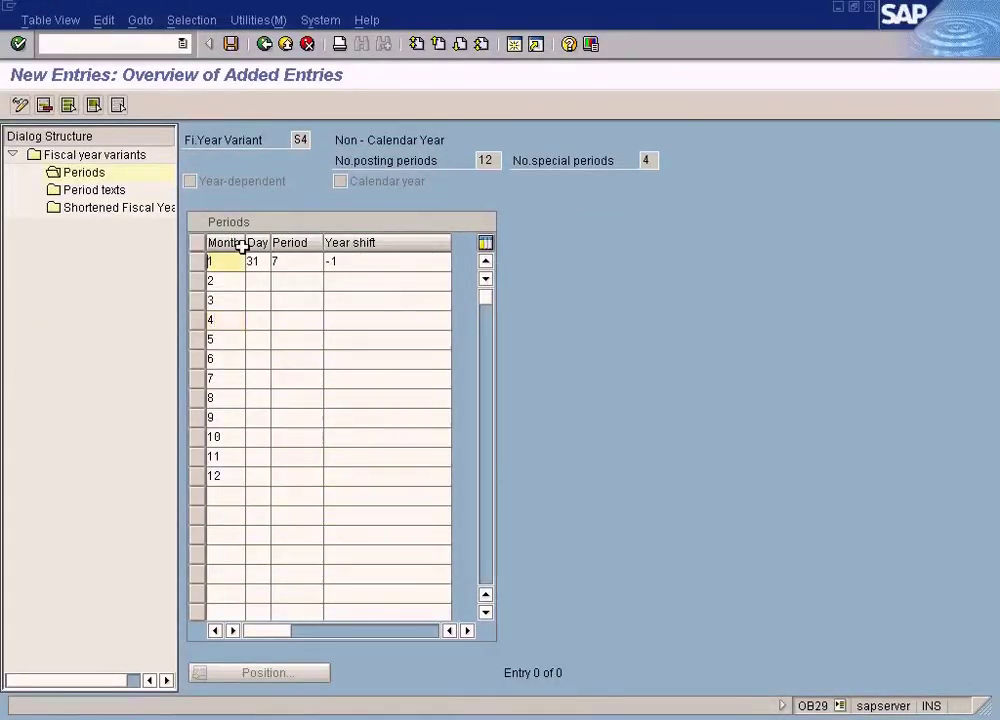
pyautogui.hotkey('ctrl', 'v')
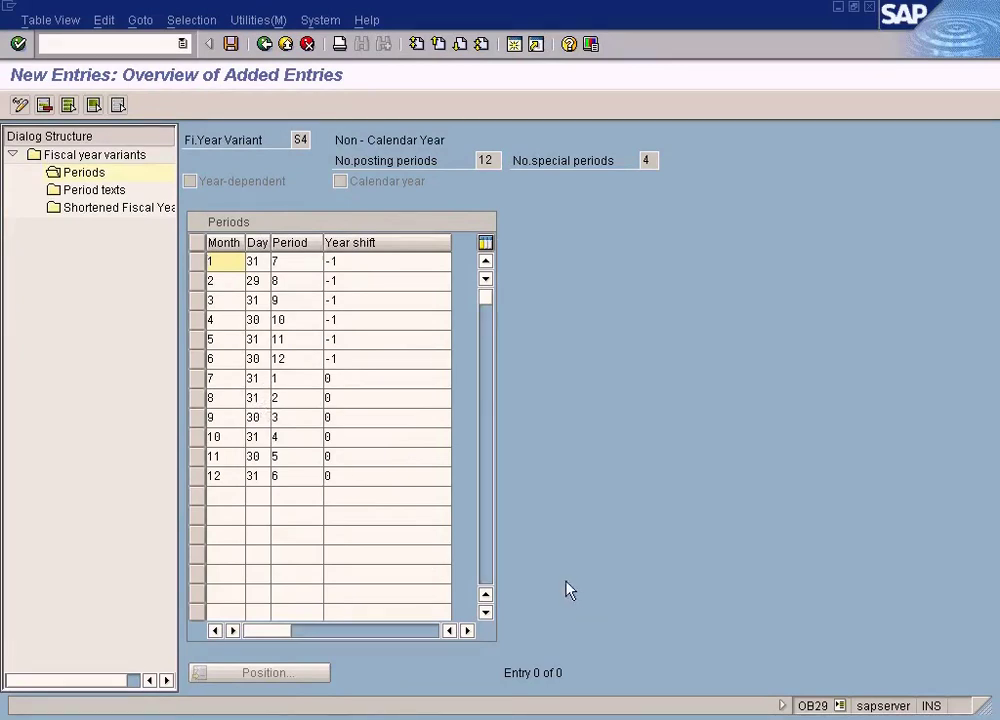
# Step: Compare the Excel table with the S4 periods in SAP and review the year shifts and periods of months 1 to 4
pyautogui.click(665, 713)
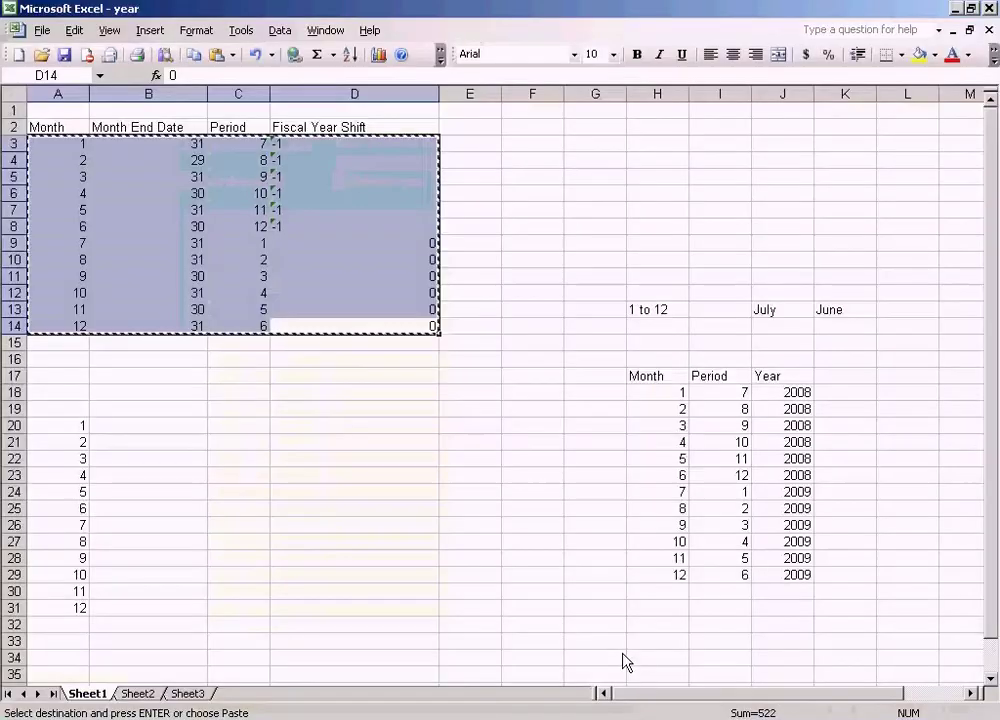
pyautogui.click(371, 475)
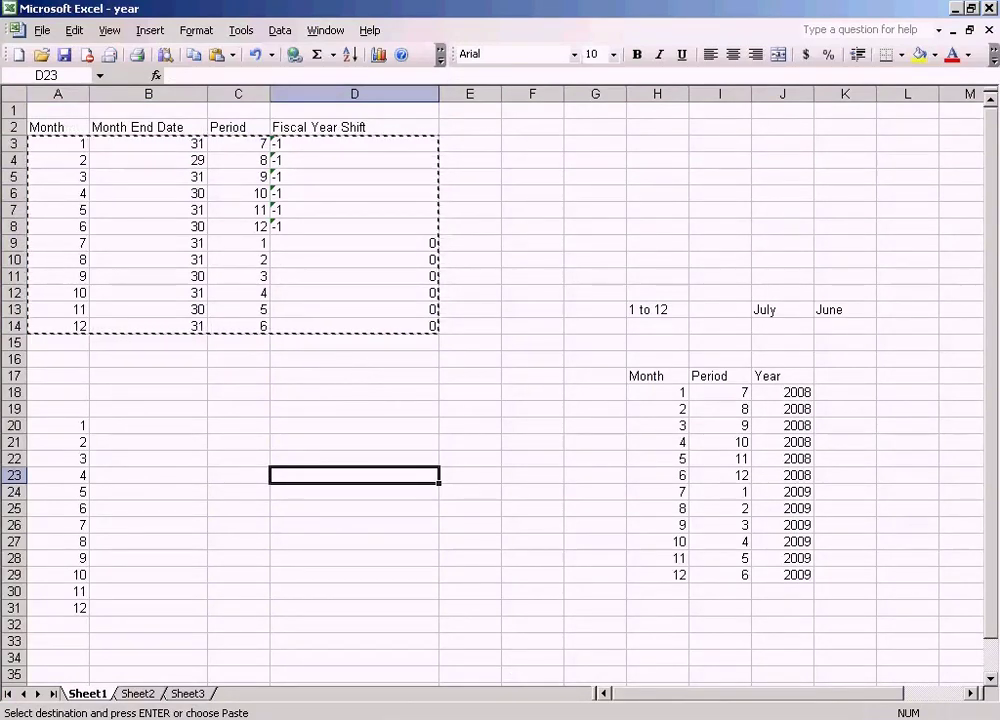
pyautogui.click(341, 712)
pyautogui.click(342, 673)
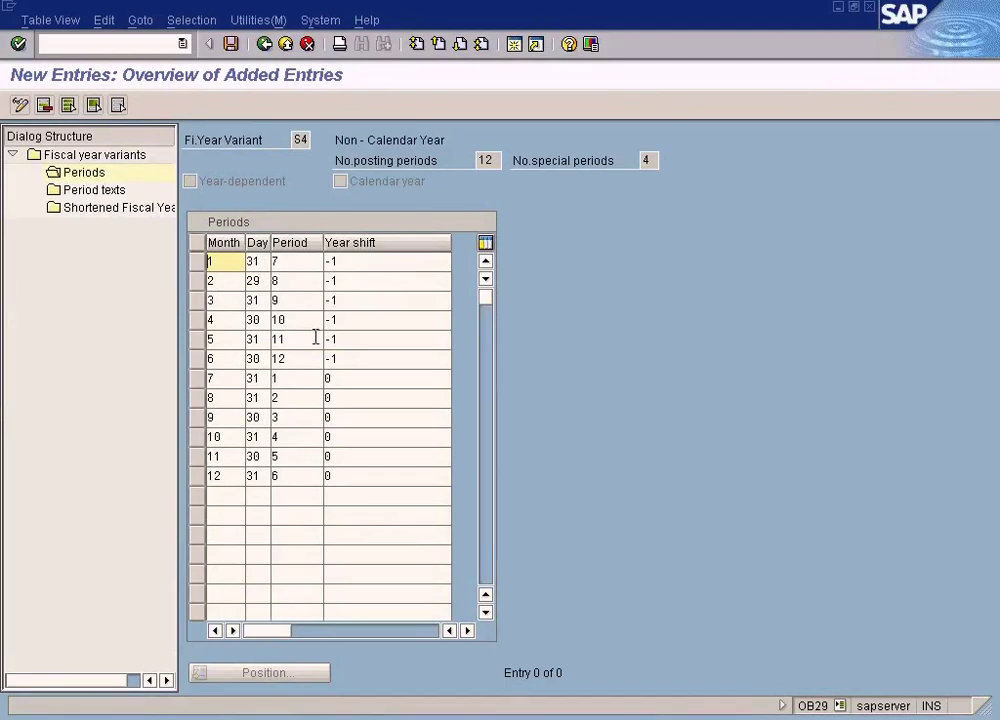
pyautogui.click(357, 264)
pyautogui.click(359, 284)
pyautogui.click(357, 303)
pyautogui.click(356, 322)
pyautogui.click(297, 283)
pyautogui.click(310, 319)
pyautogui.click(355, 320)
pyautogui.click(291, 320)
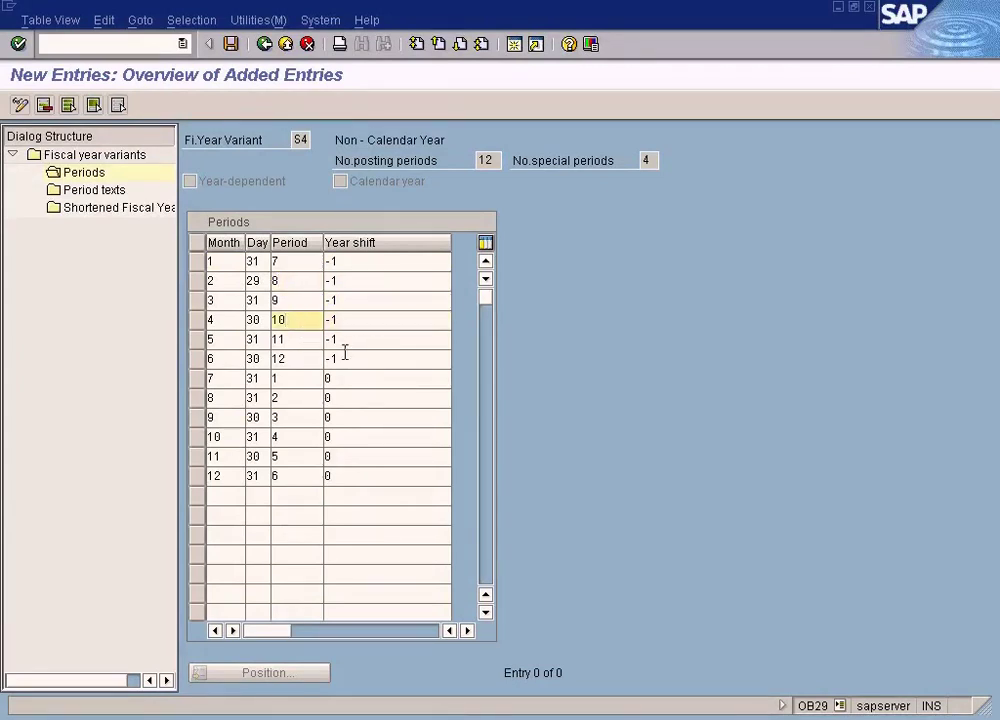
# Step: Review the month-to-period mapping of S4 for month 1 and for months 7 to 12
pyautogui.click(212, 261)
pyautogui.click(251, 261)
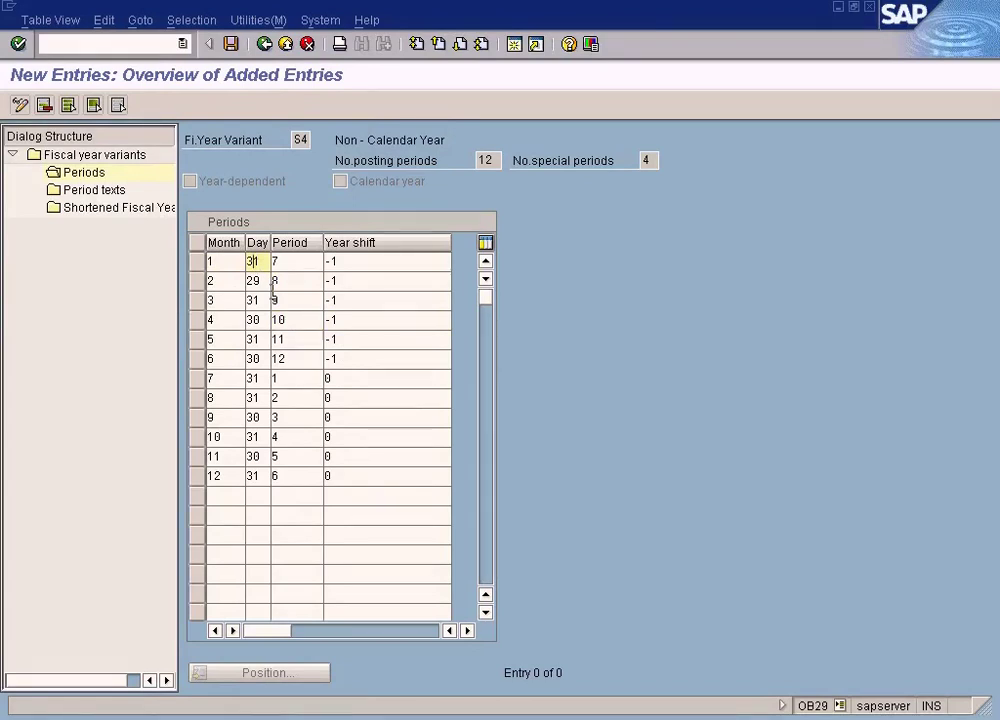
pyautogui.click(294, 262)
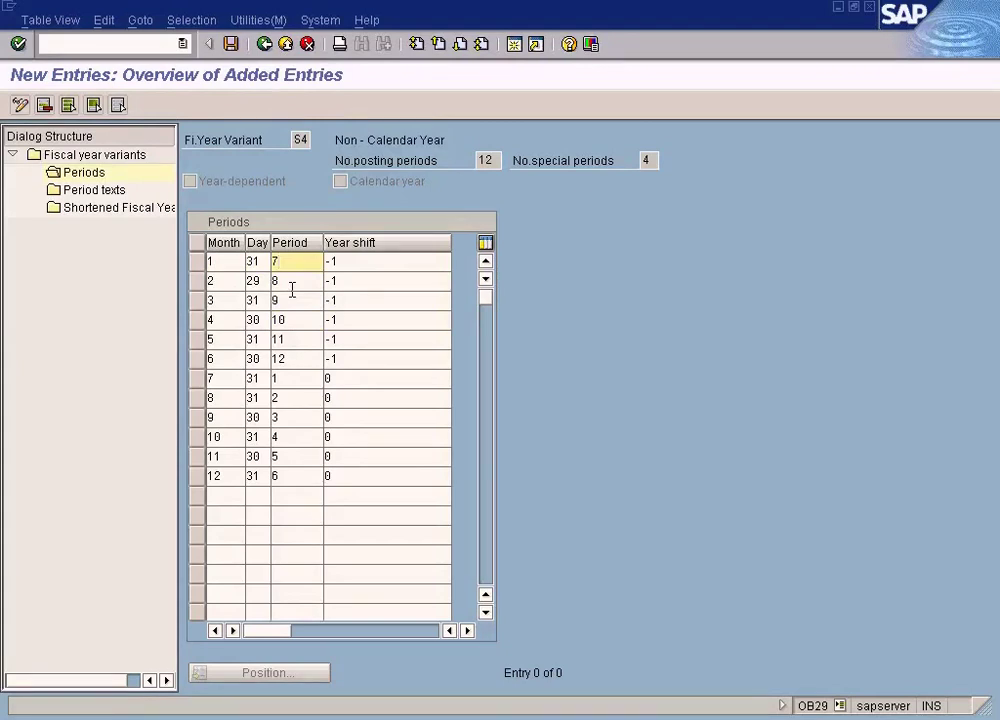
pyautogui.click(281, 377)
pyautogui.doubleClick(210, 378)
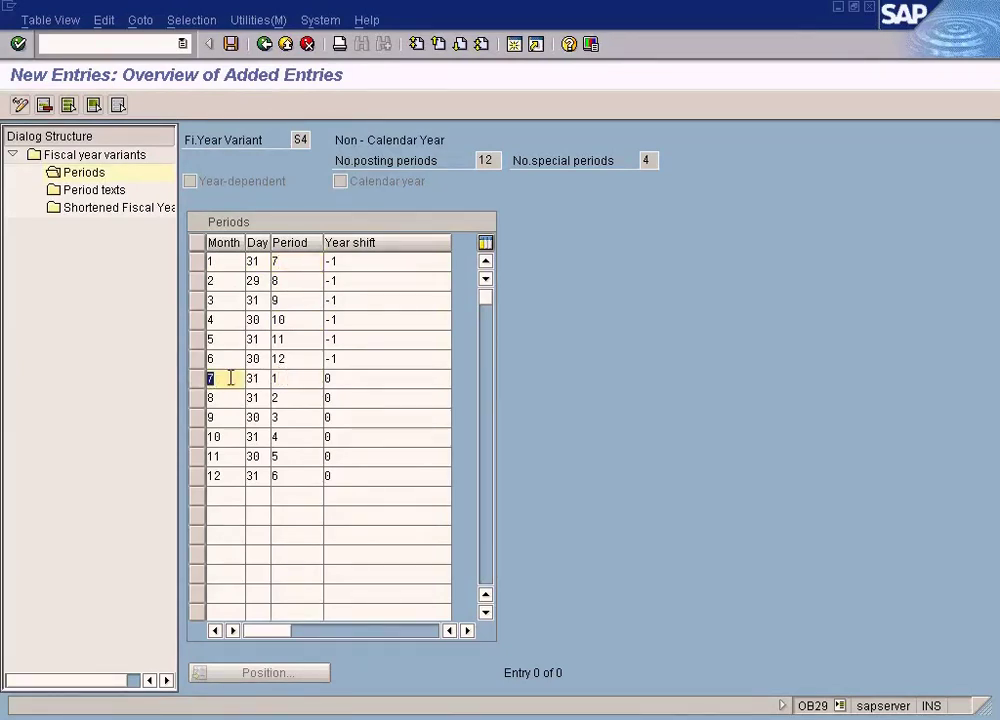
pyautogui.click(283, 377)
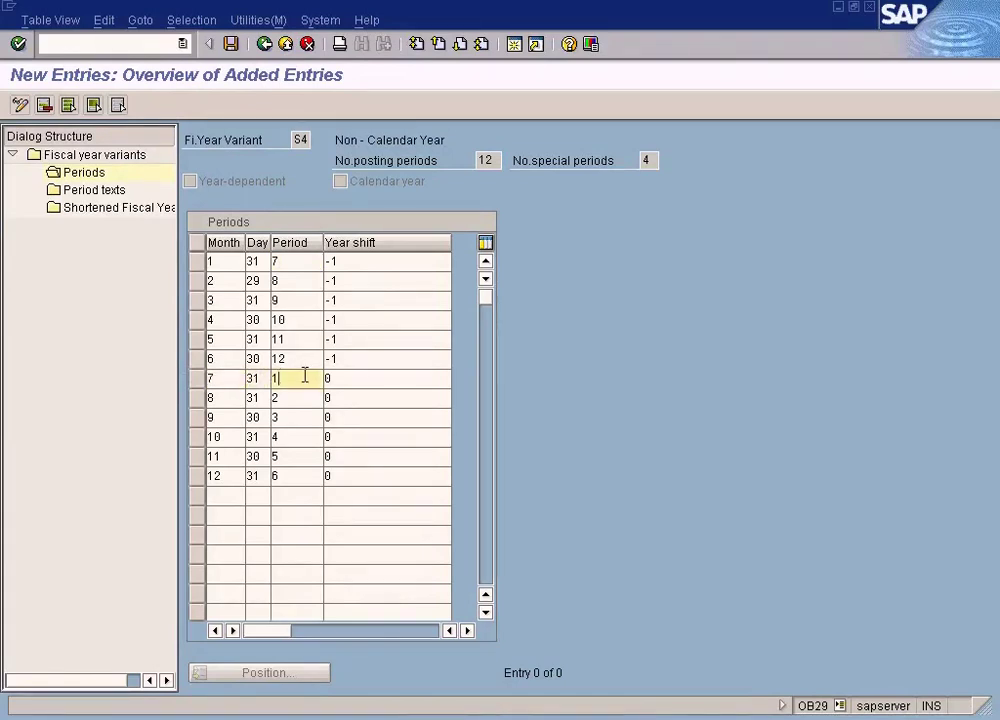
pyautogui.click(283, 397)
pyautogui.click(281, 417)
pyautogui.click(280, 437)
pyautogui.click(282, 456)
pyautogui.click(285, 477)
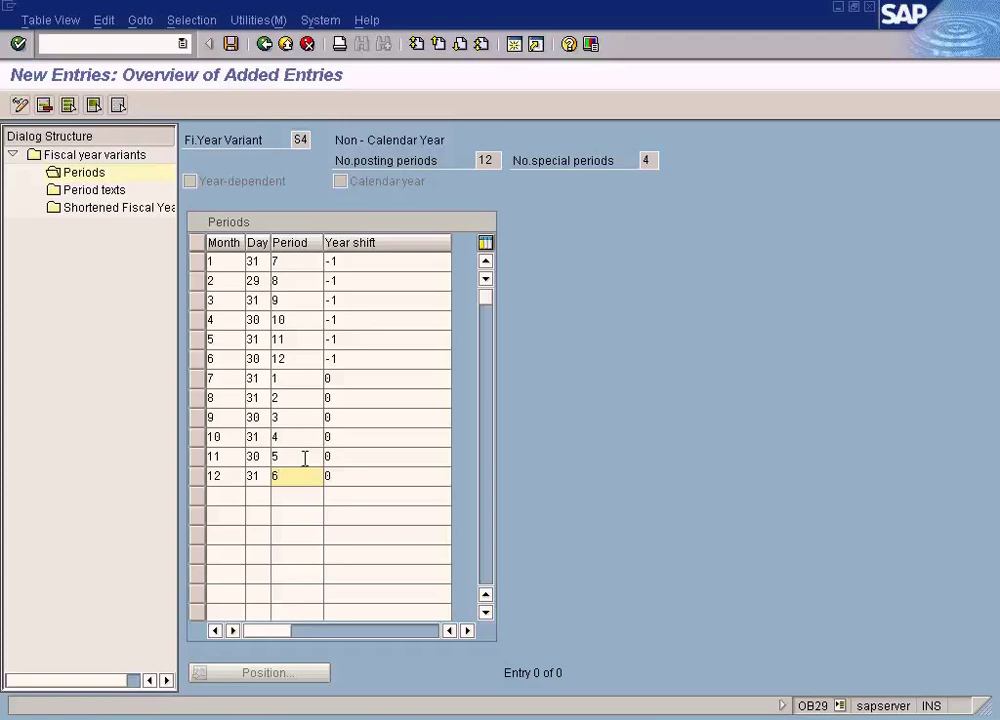
pyautogui.click(298, 262)
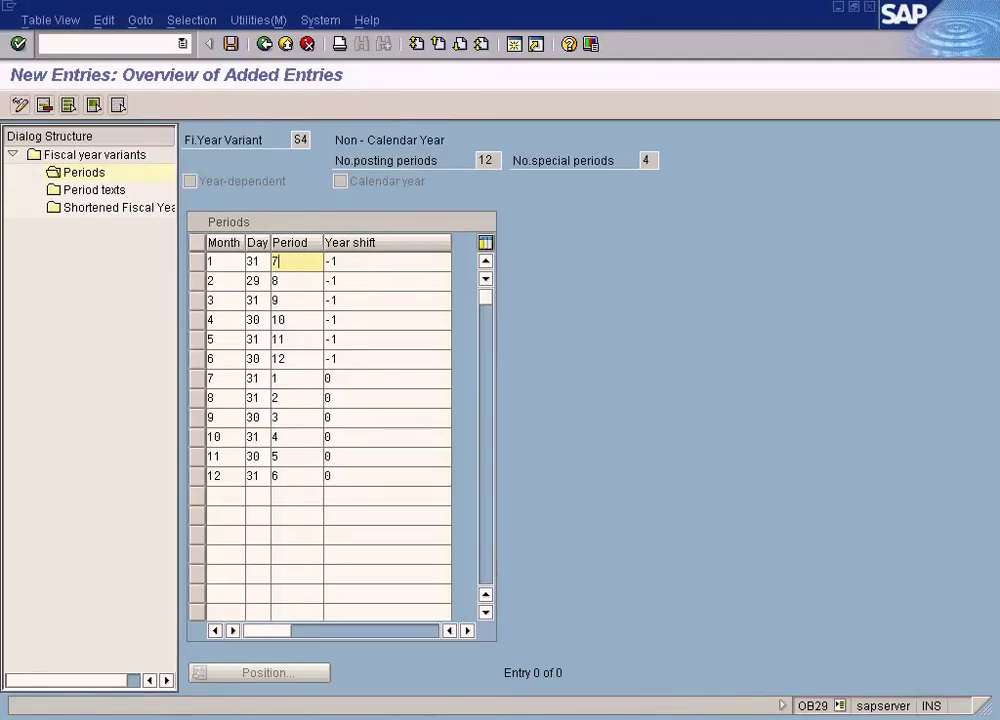
# Step: Switch to the Excel sheet and set the year of months 1 and 2 in J18 and J19 to 2010
pyautogui.click(750, 717)
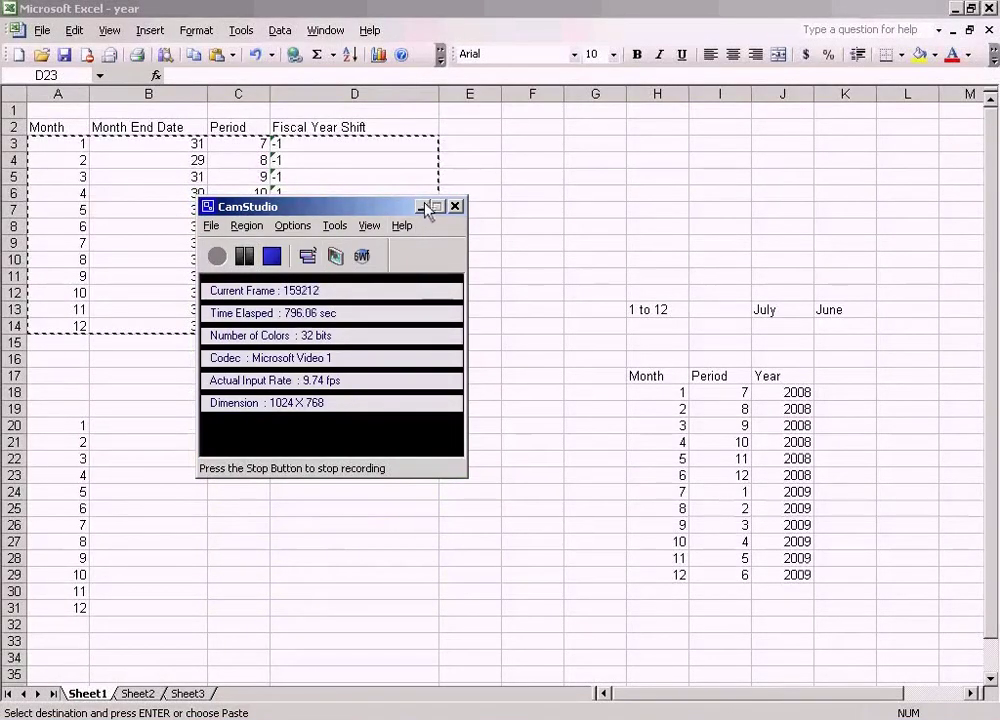
pyautogui.click(425, 206)
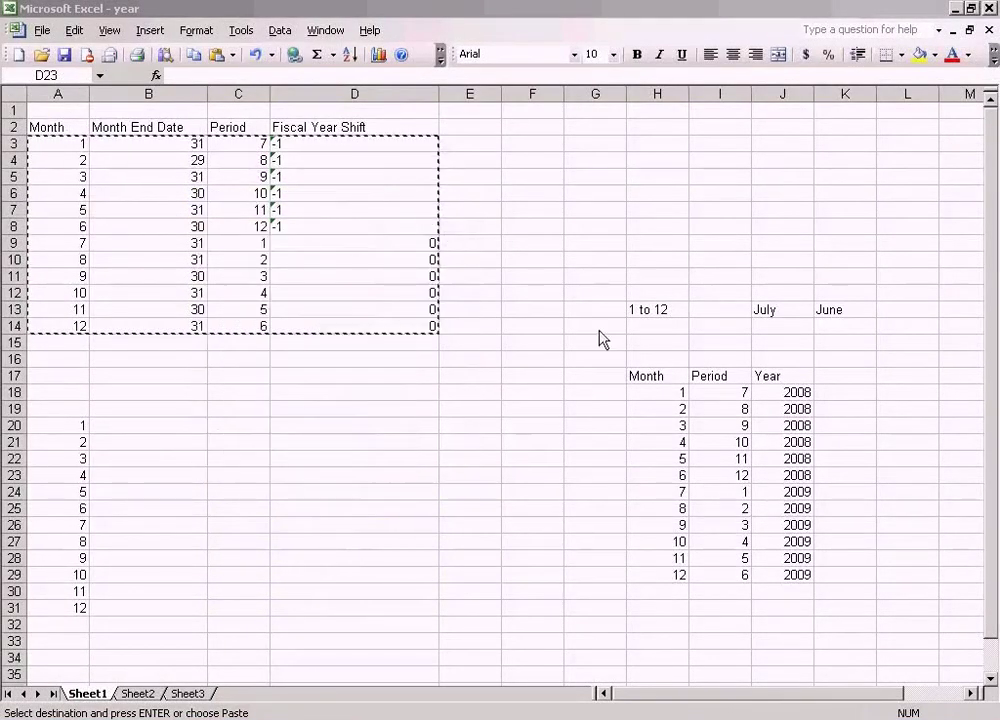
pyautogui.click(803, 494)
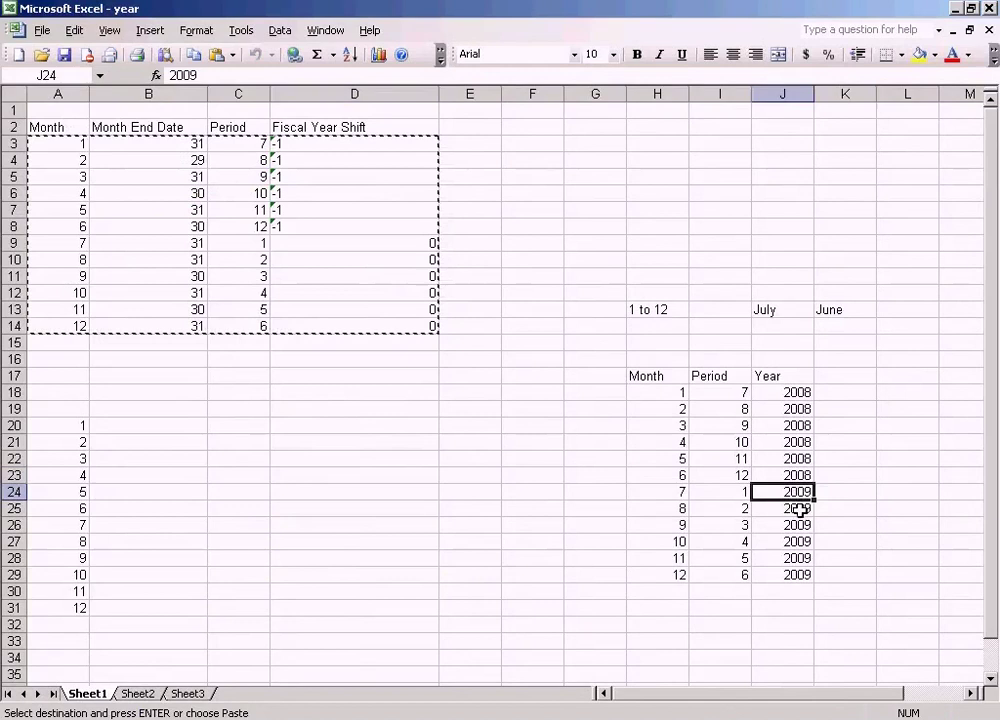
pyautogui.click(793, 392)
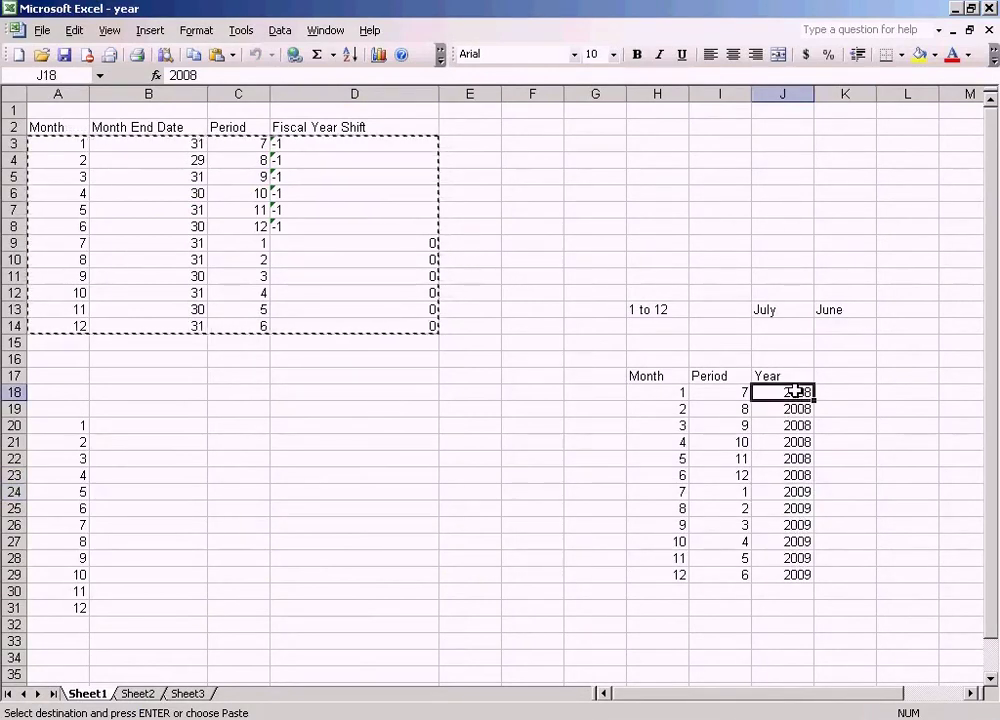
pyautogui.write('2010')
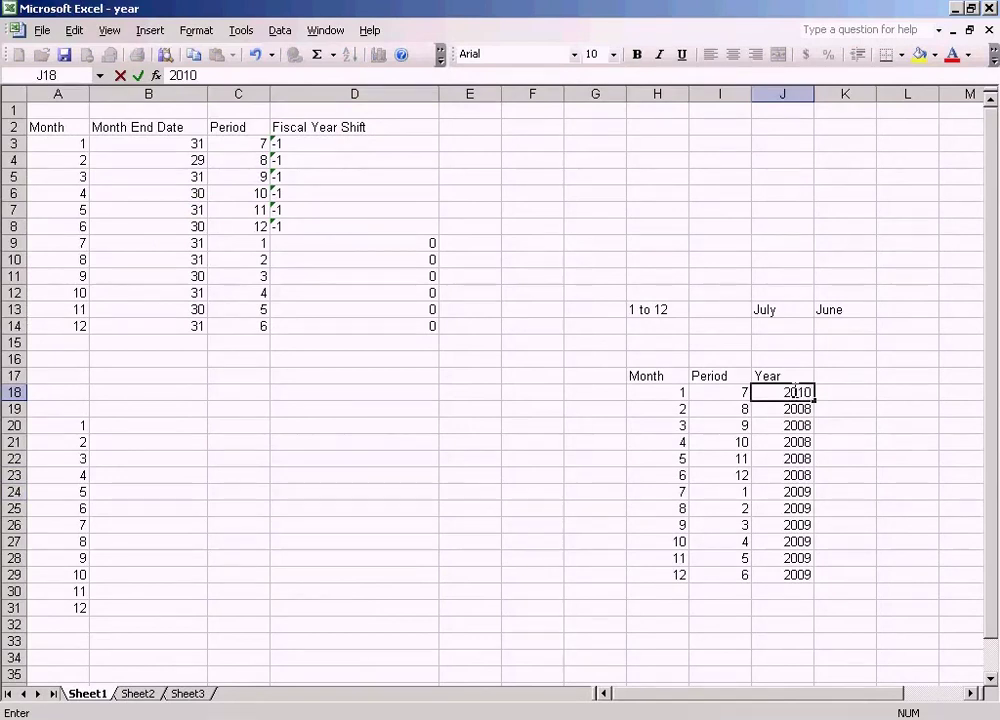
pyautogui.click(848, 404)
pyautogui.click(797, 393)
pyautogui.click(797, 408)
pyautogui.write('2010')
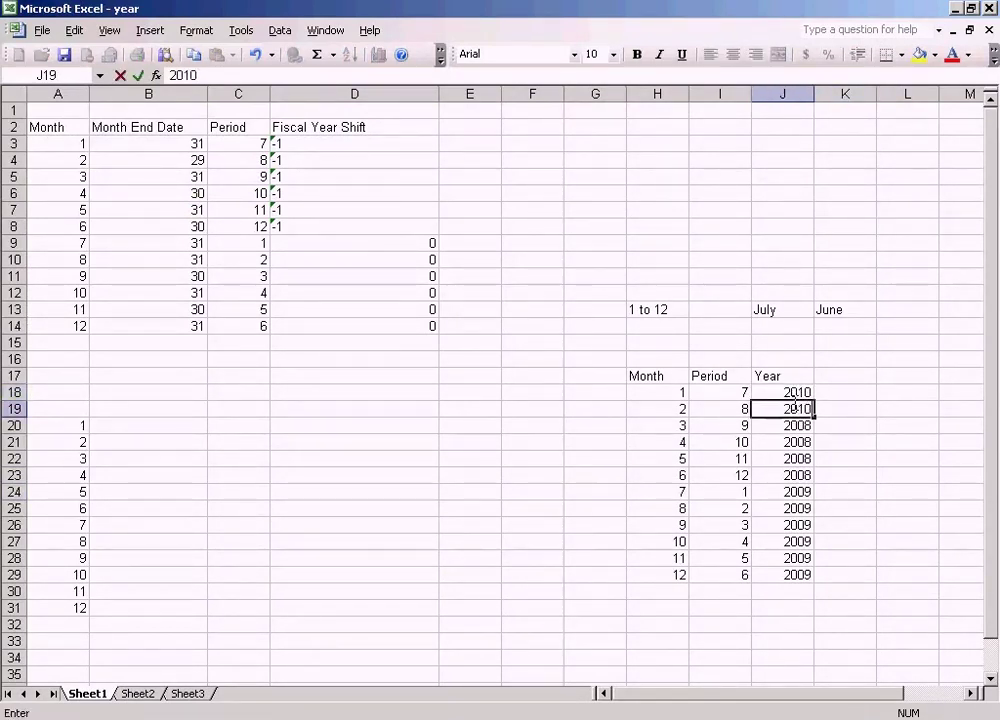
# Step: Fill the year 2010 down to month 6 in J23 and save the workbook
pyautogui.click(816, 393)
pyautogui.moveTo(802, 409); pyautogui.dragTo(813, 462)
pyautogui.click(860, 440)
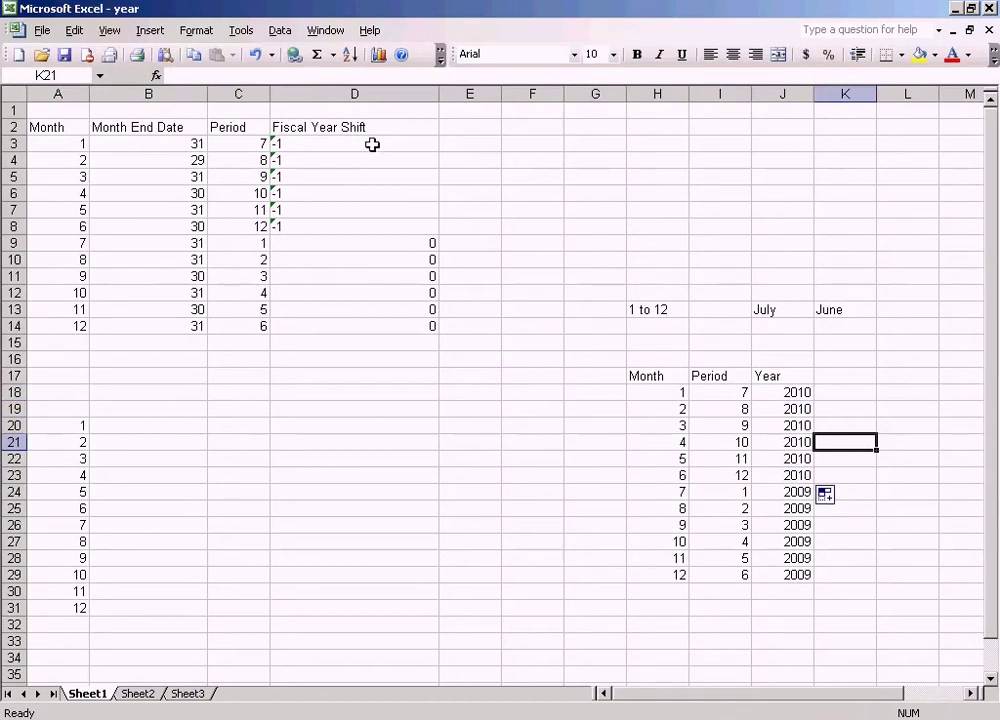
pyautogui.click(64, 54)
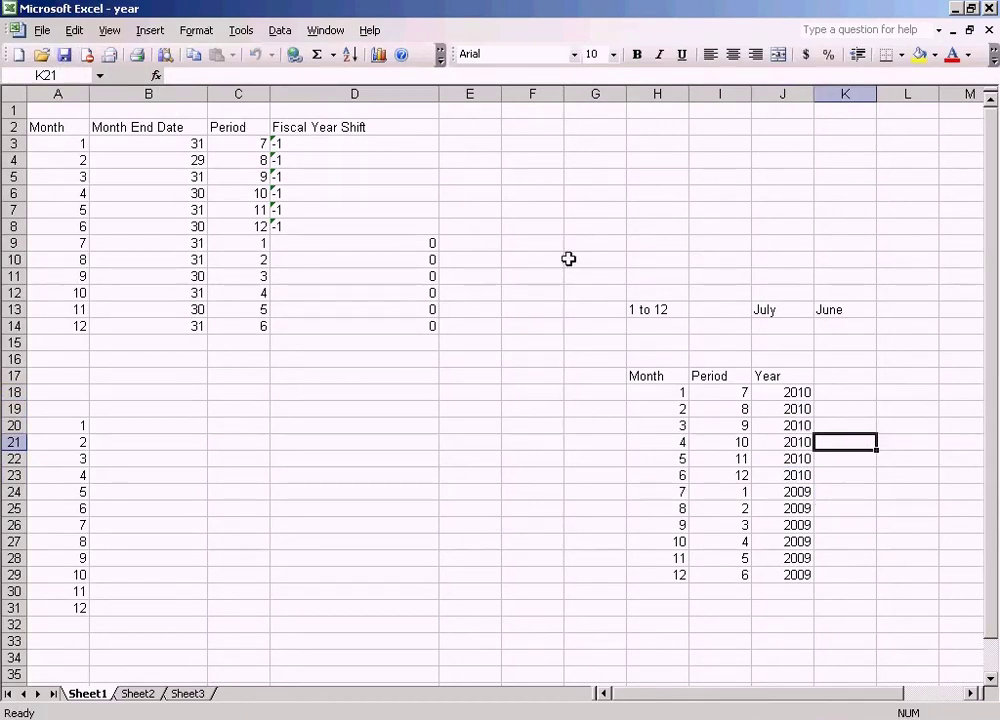
# Step: Examine the month, period and year values of months 7 and 12 in rows 24 and 29
pyautogui.click(850, 492)
pyautogui.click(803, 493)
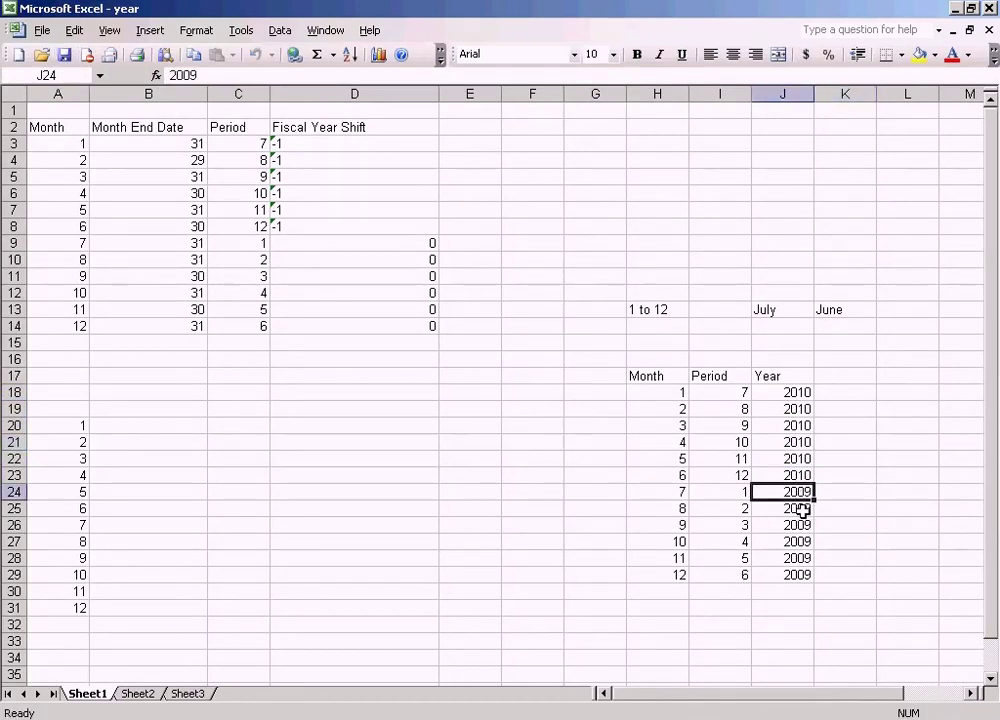
pyautogui.click(681, 494)
pyautogui.click(741, 492)
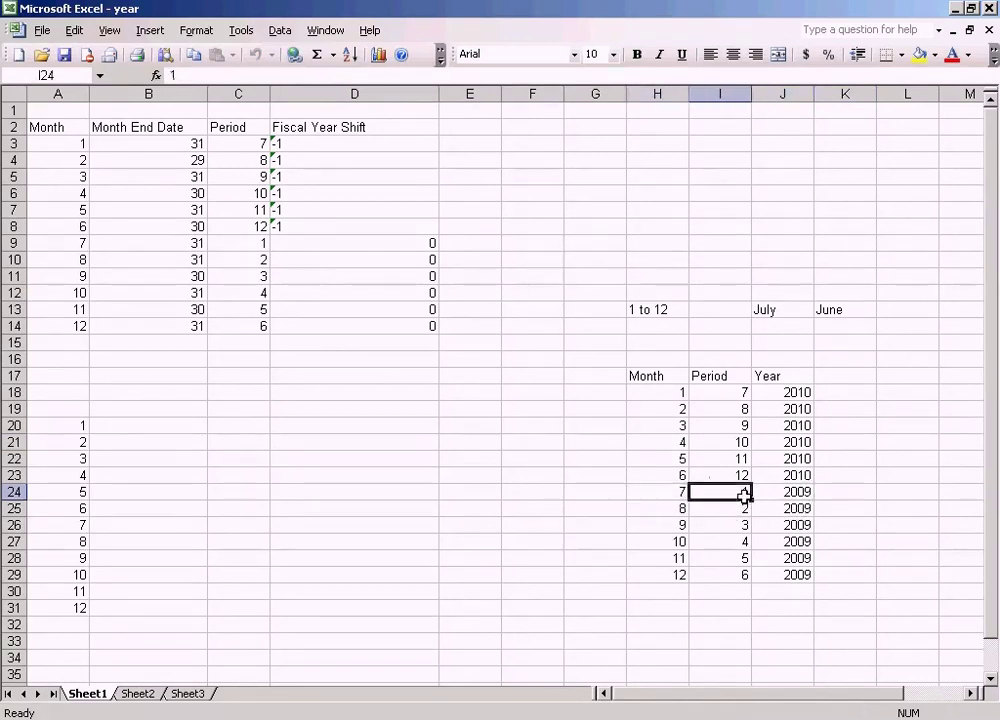
pyautogui.click(656, 494)
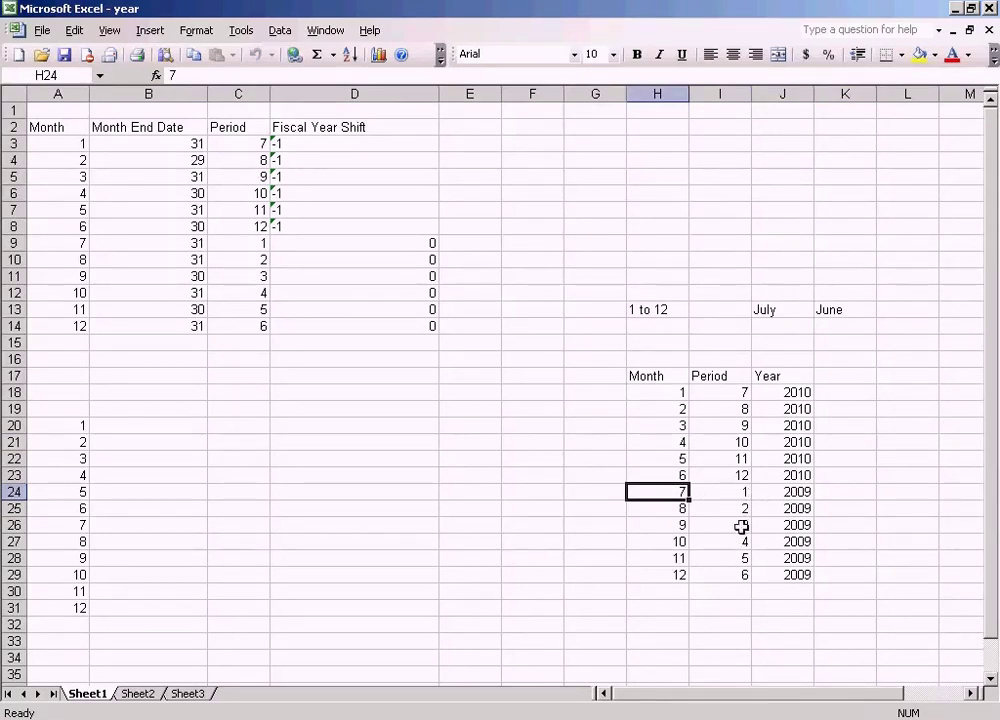
pyautogui.click(740, 575)
pyautogui.click(797, 575)
pyautogui.click(710, 574)
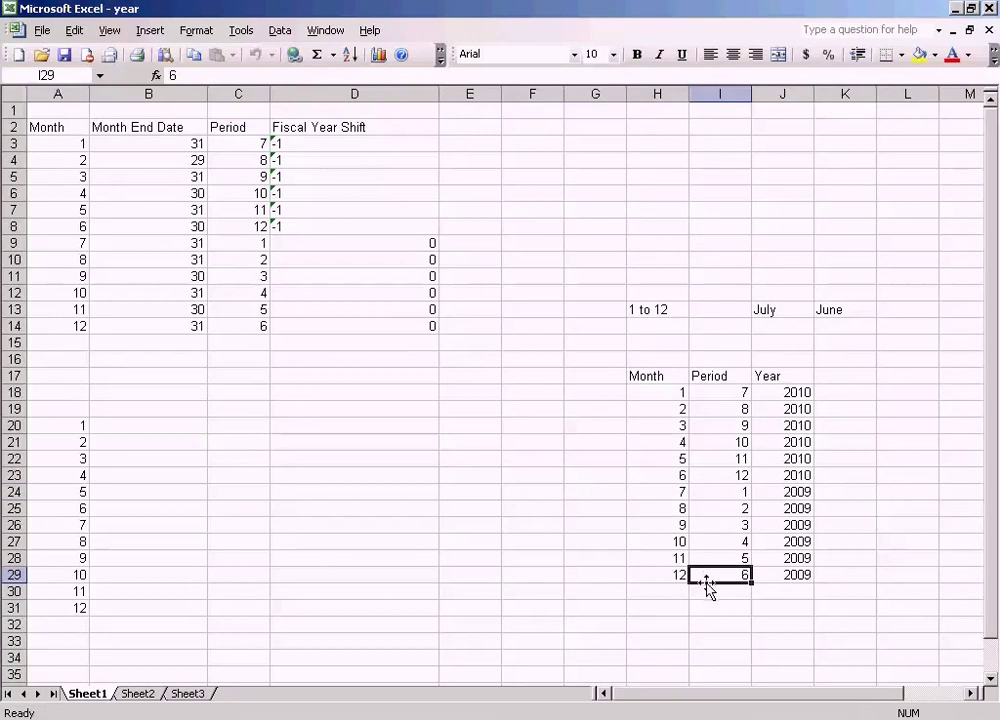
# Step: Examine the month, period and year values of months 1, 2 and 6 in rows 18, 19 and 23
pyautogui.click(670, 396)
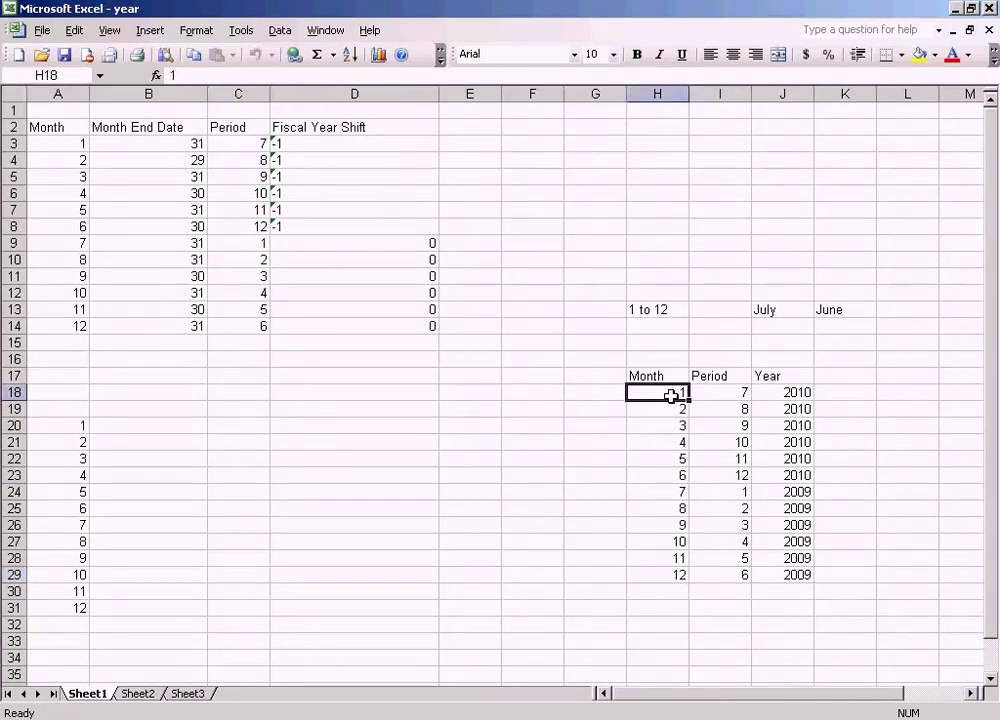
pyautogui.click(790, 400)
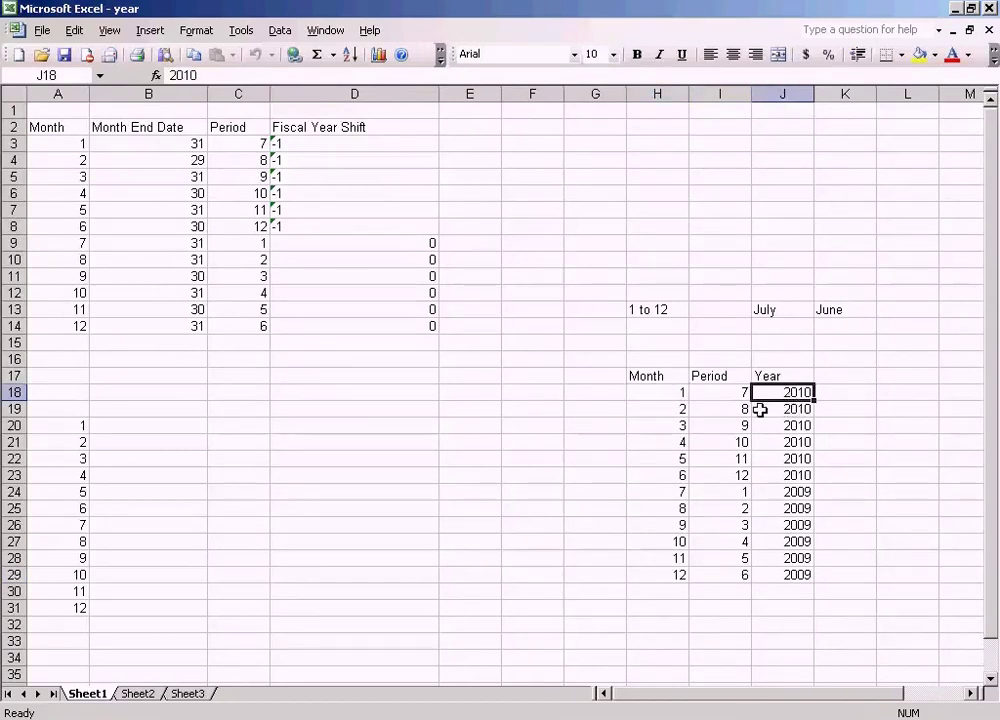
pyautogui.click(719, 410)
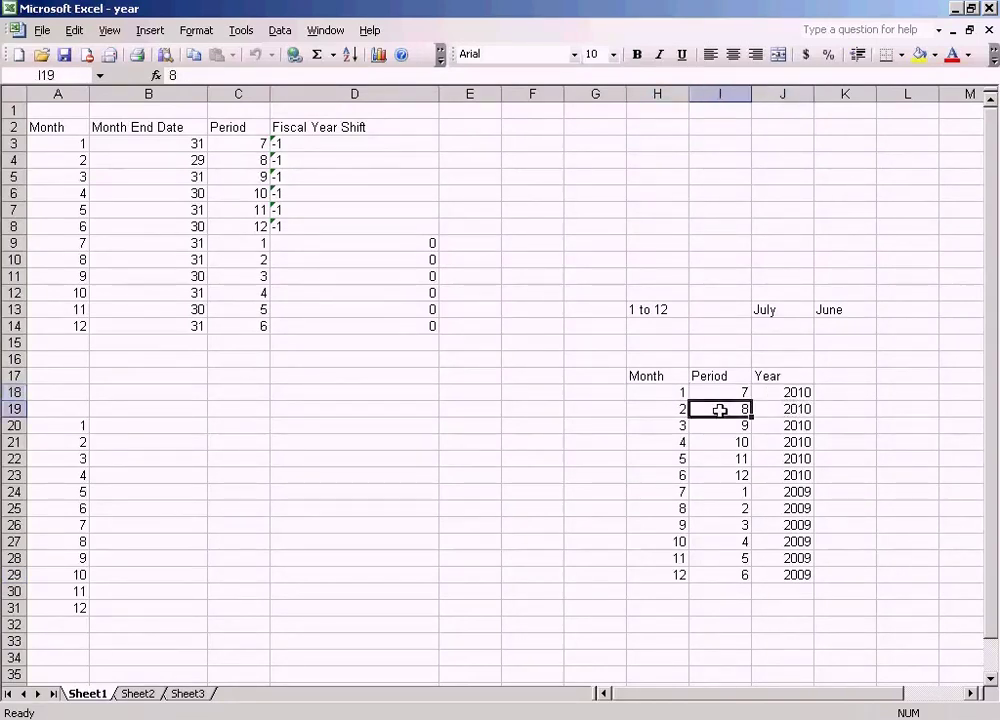
pyautogui.click(681, 410)
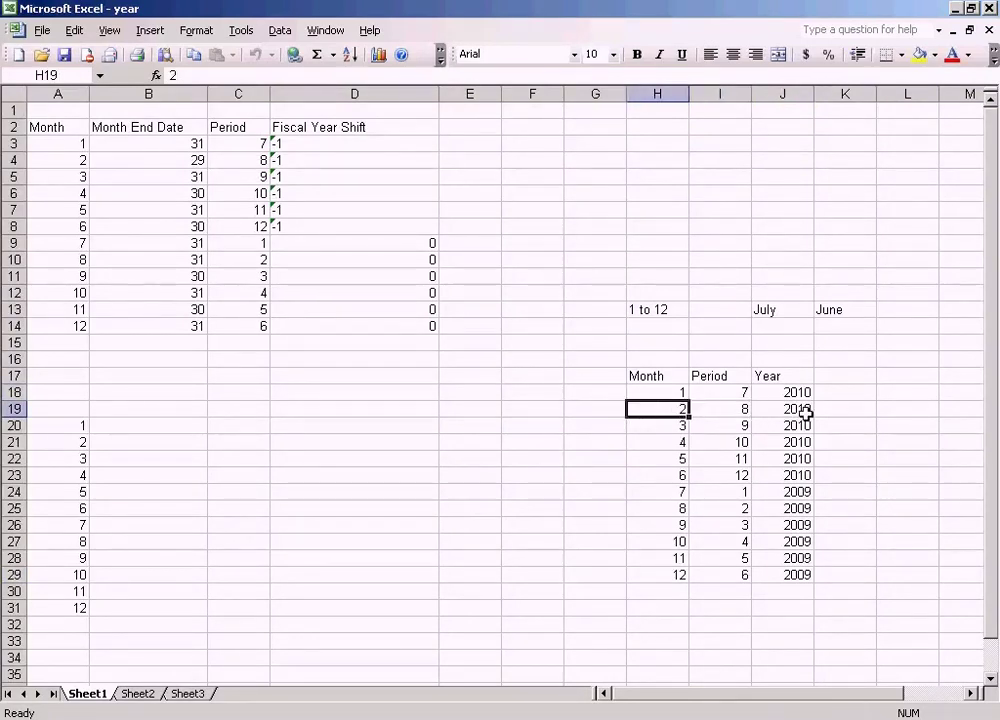
pyautogui.click(799, 414)
pyautogui.click(780, 474)
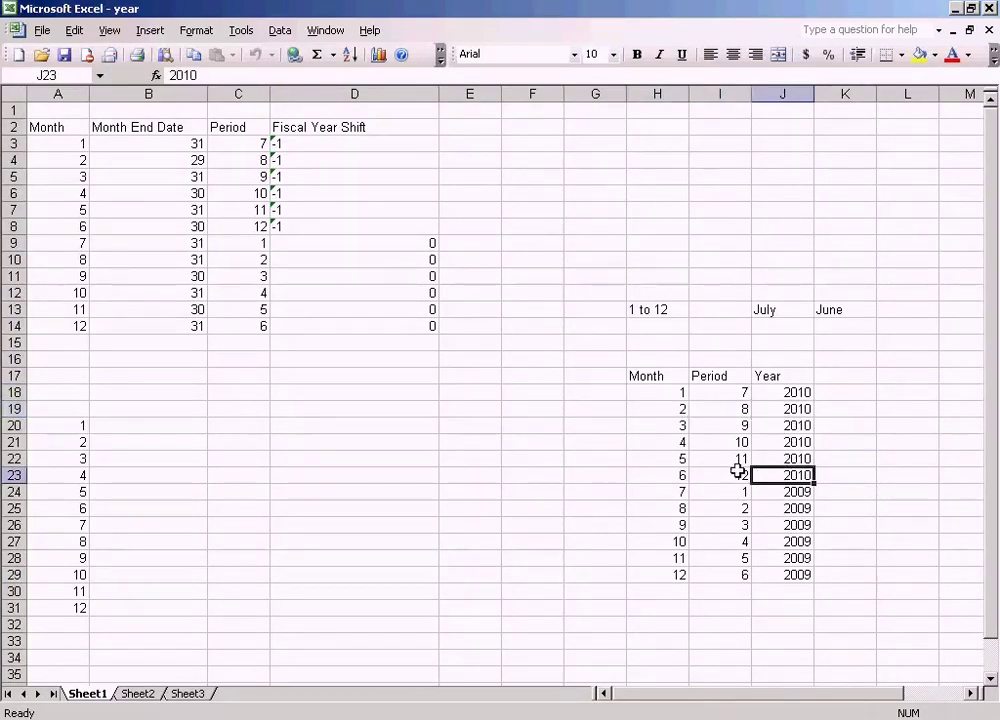
pyautogui.click(730, 474)
pyautogui.click(684, 477)
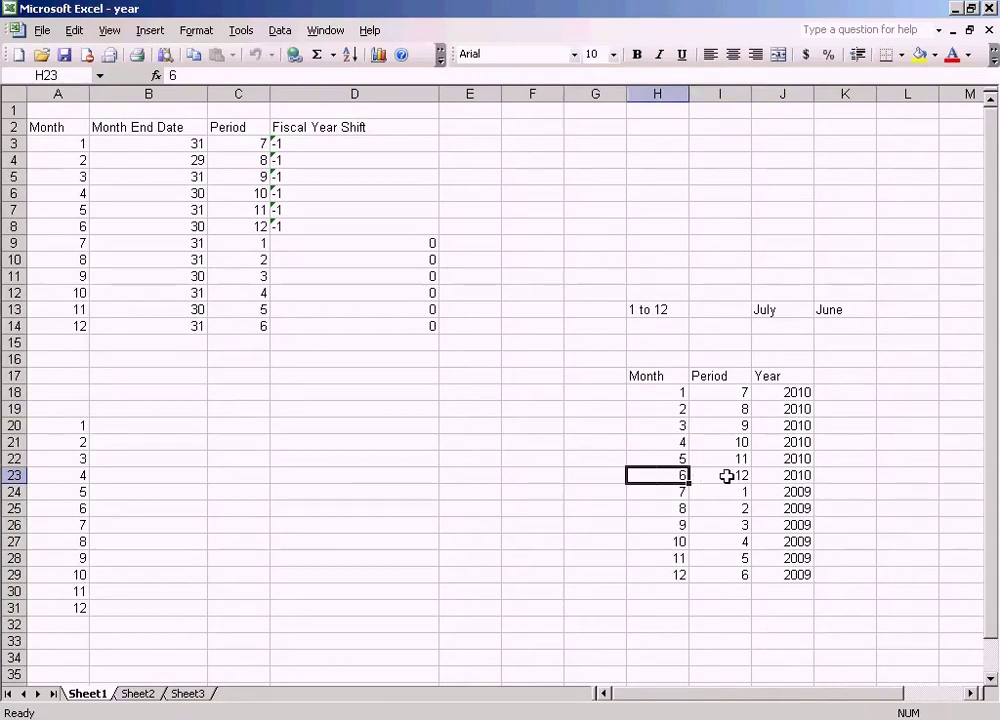
pyautogui.click(745, 473)
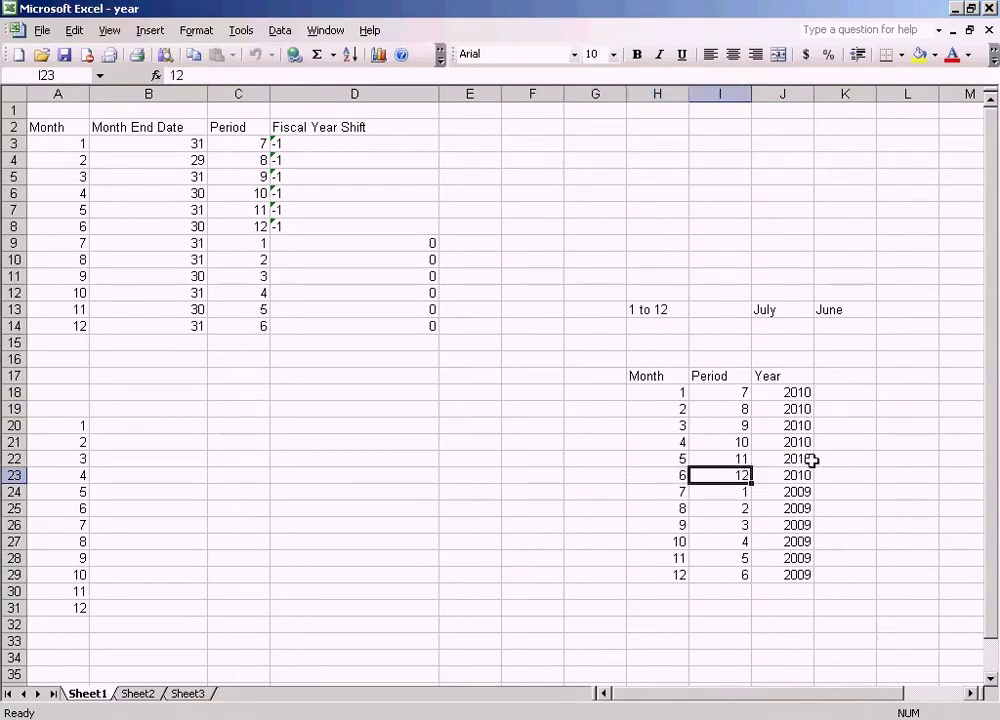
# Step: Change the start in J13 to July 2009 and the end in K13 to June 2010, and widen column K
pyautogui.click(797, 312)
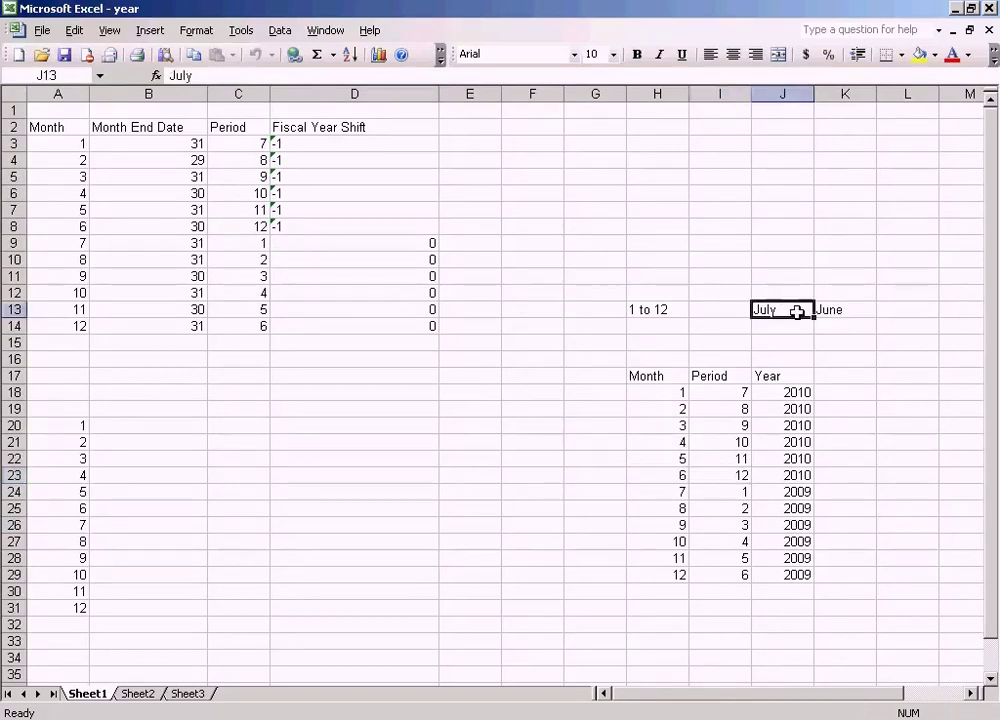
pyautogui.doubleClick(797, 311)
pyautogui.write('2009')
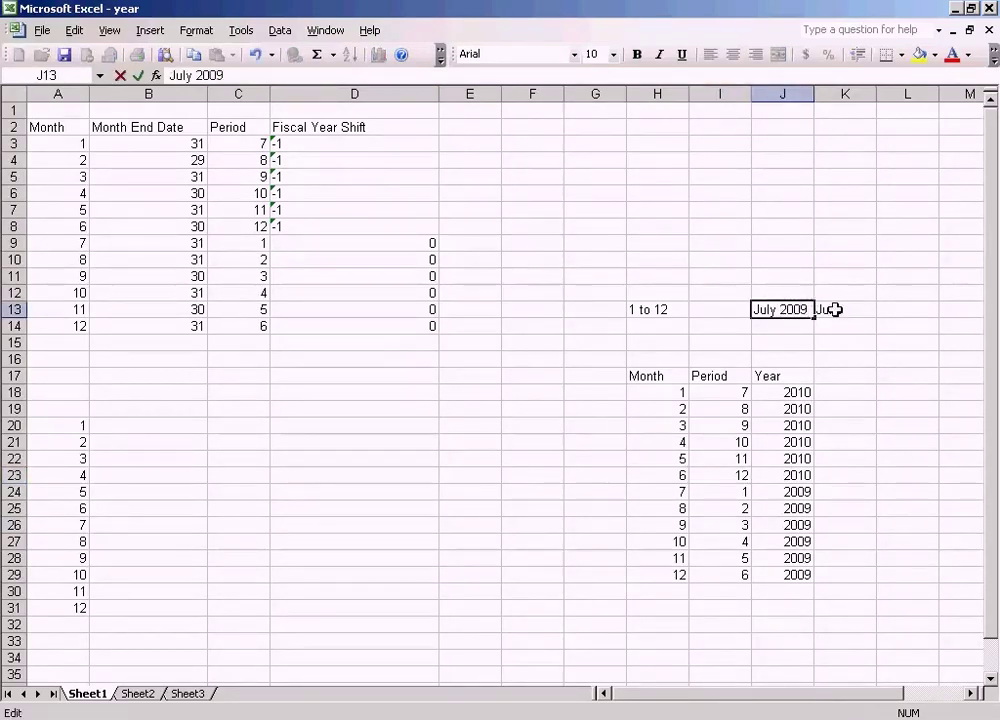
pyautogui.click(835, 310)
pyautogui.doubleClick(861, 309)
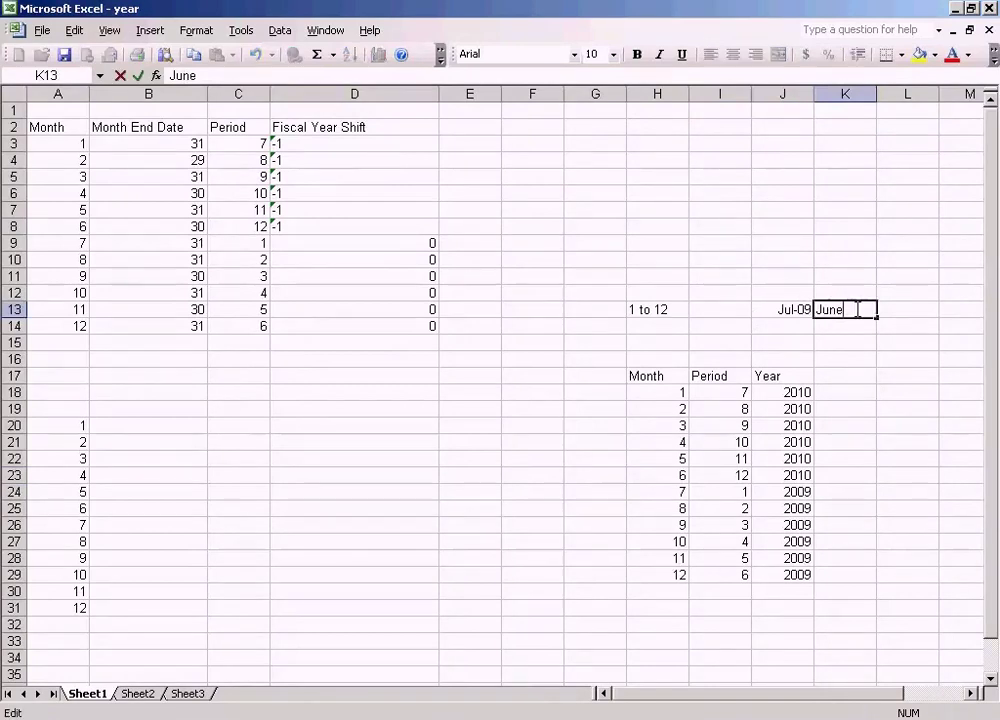
pyautogui.write('2010')
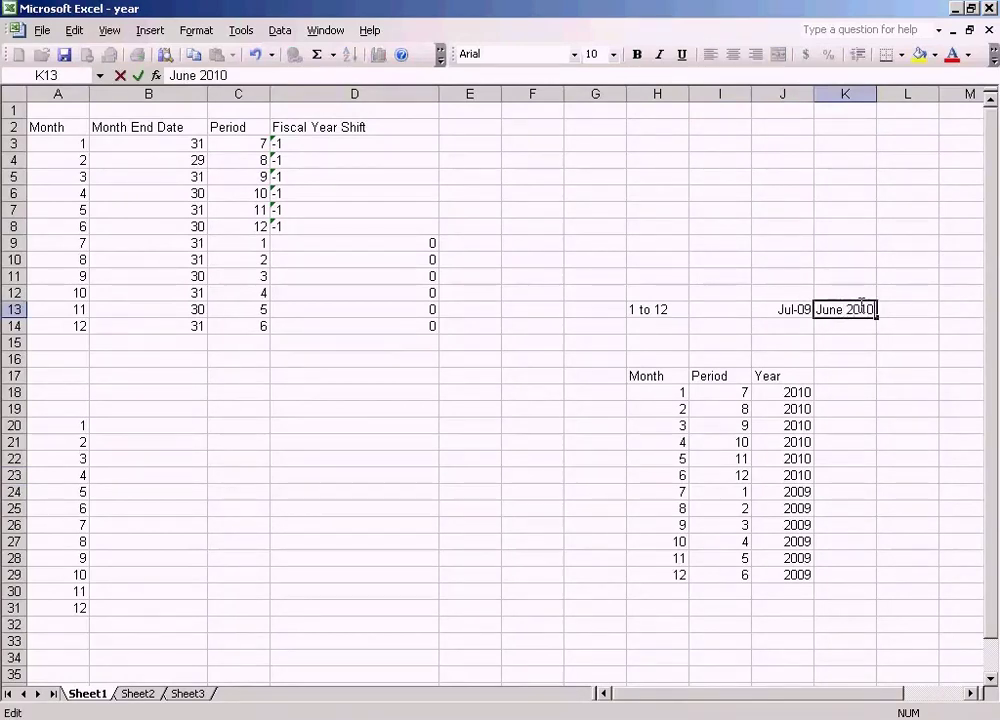
pyautogui.click(868, 443)
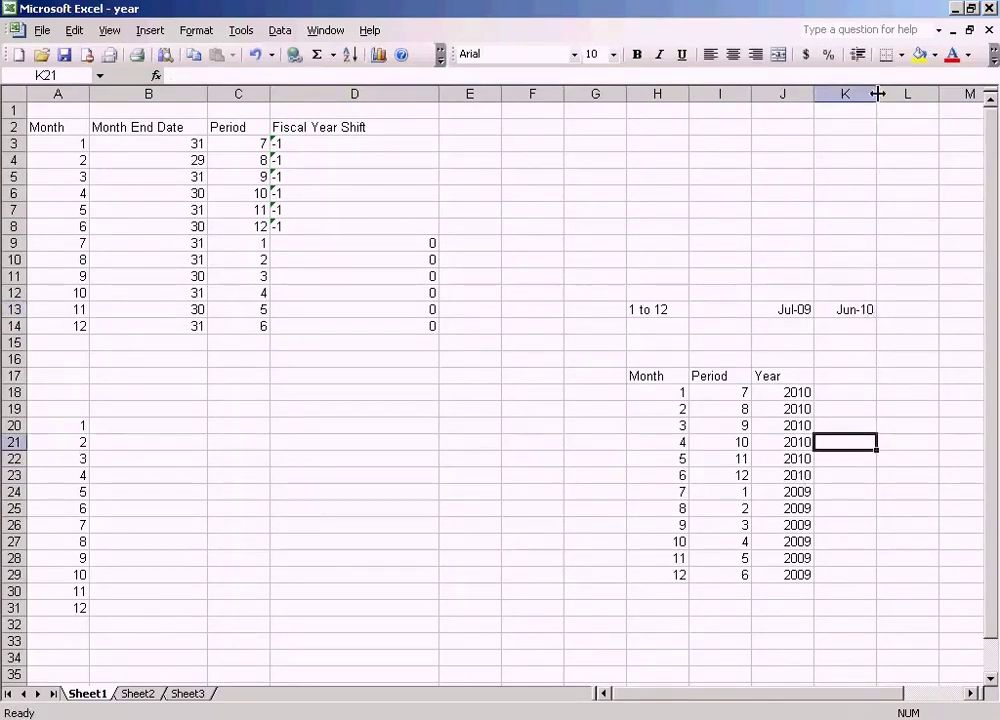
pyautogui.moveTo(876, 93); pyautogui.dragTo(915, 96)
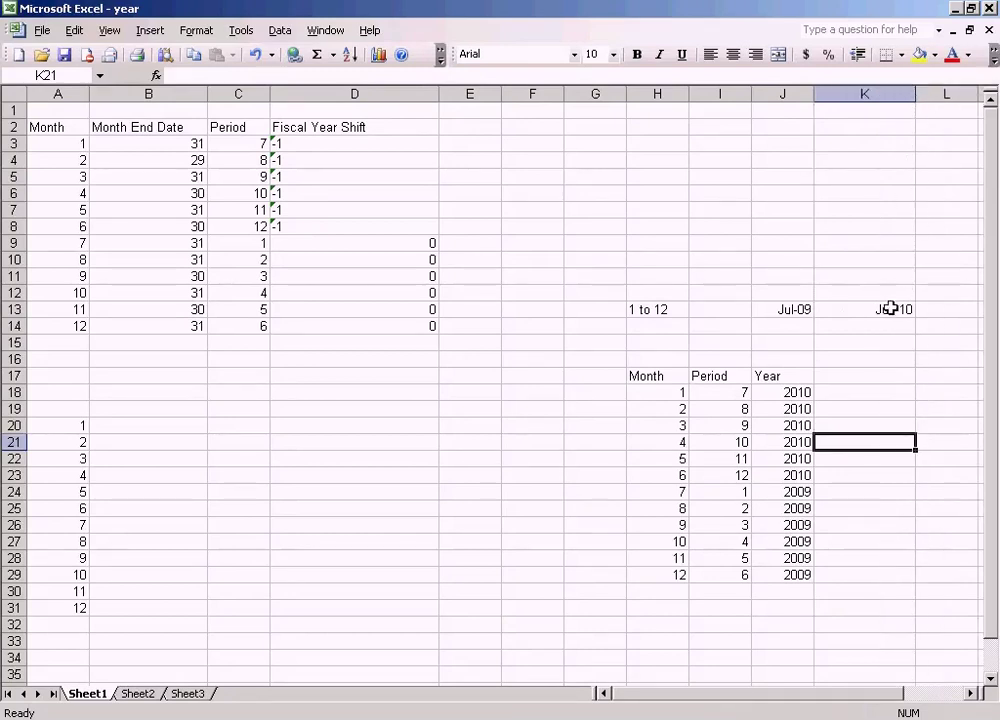
# Step: Examine the start and end dates in row 13, the periods in I23 to I26 and the fiscal year shifts in D3 to D8
pyautogui.click(886, 309)
pyautogui.click(770, 309)
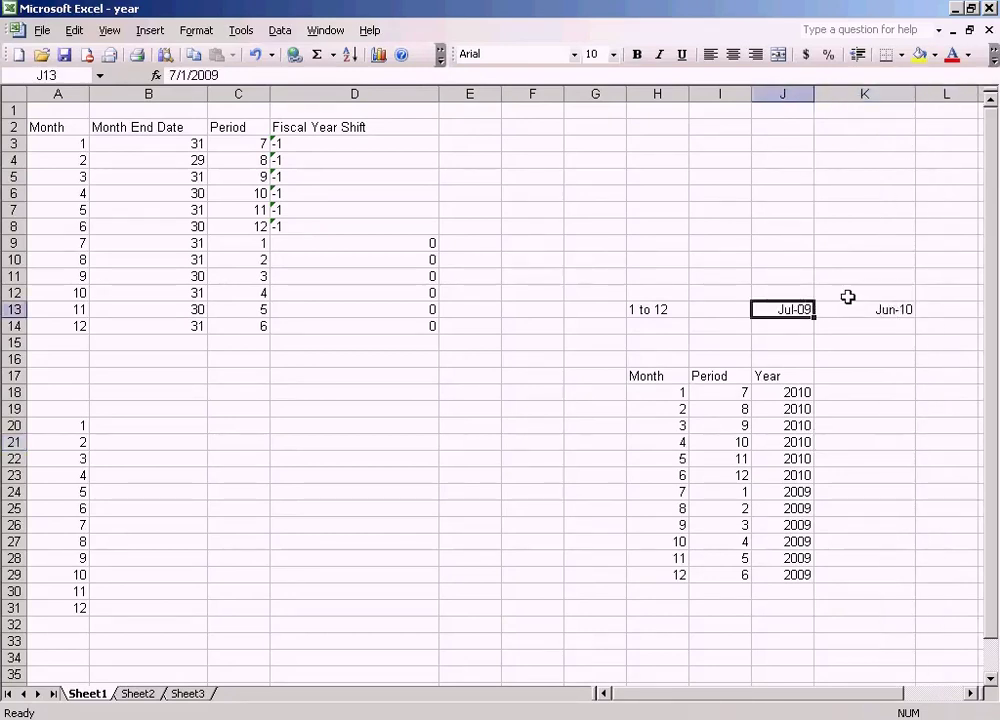
pyautogui.click(737, 475)
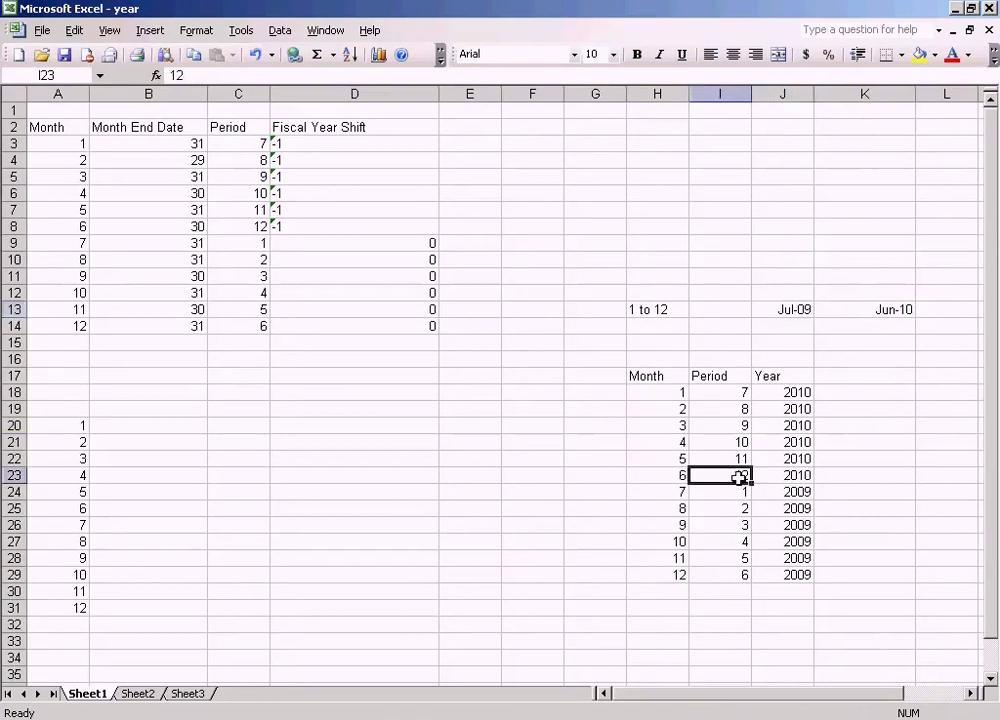
pyautogui.click(738, 494)
pyautogui.click(738, 524)
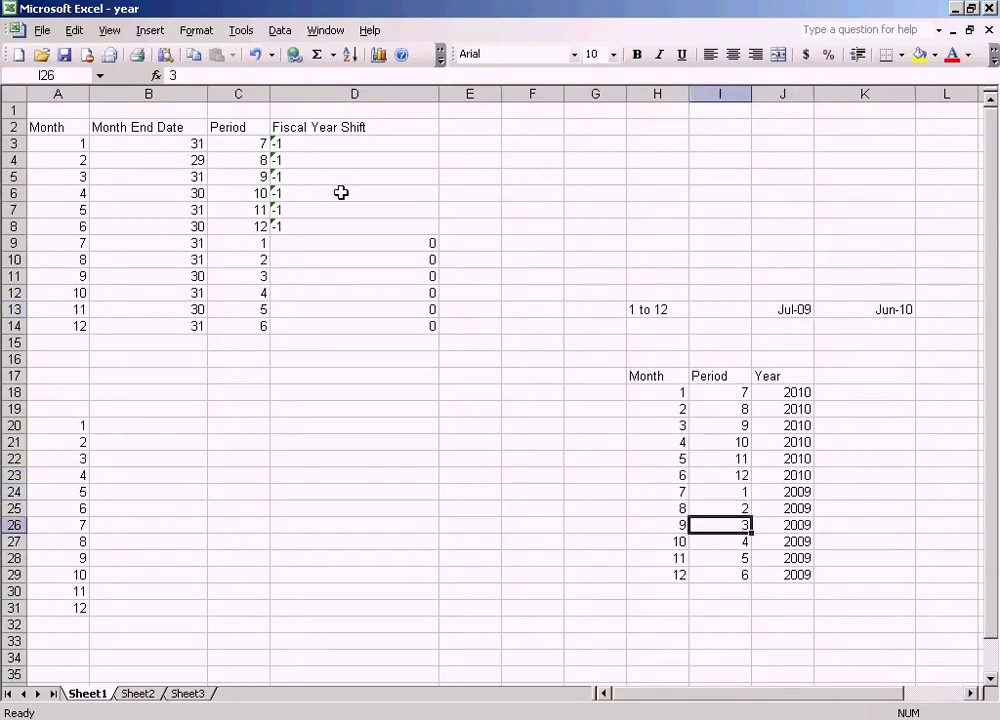
pyautogui.click(322, 149)
pyautogui.click(320, 176)
pyautogui.click(319, 209)
pyautogui.click(316, 174)
pyautogui.click(319, 145)
pyautogui.click(319, 160)
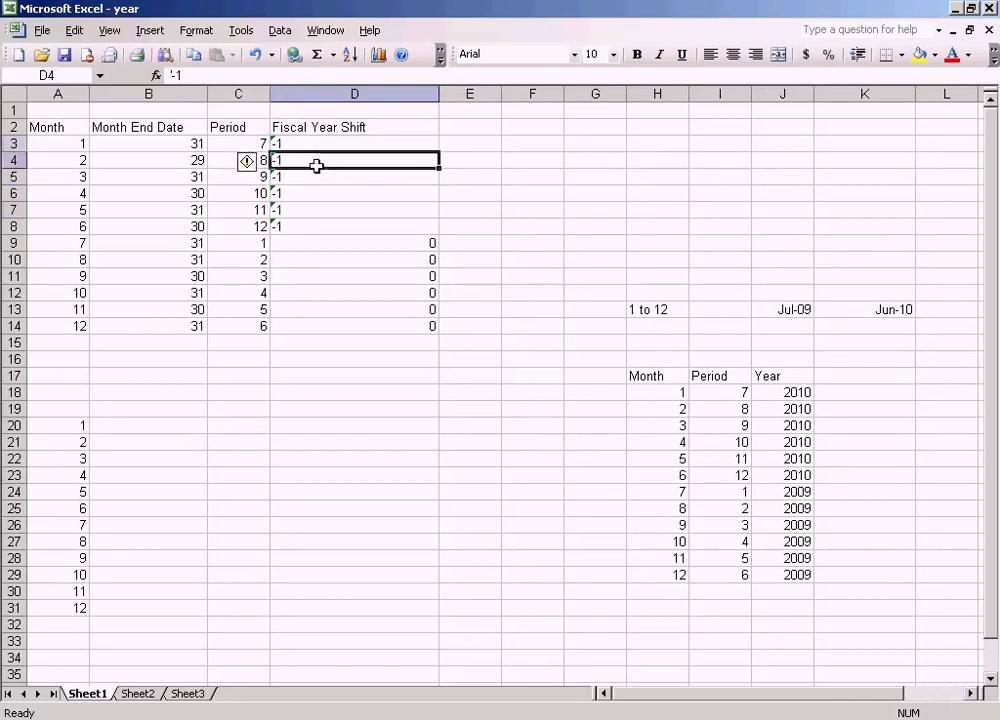
pyautogui.click(316, 193)
pyautogui.click(316, 227)
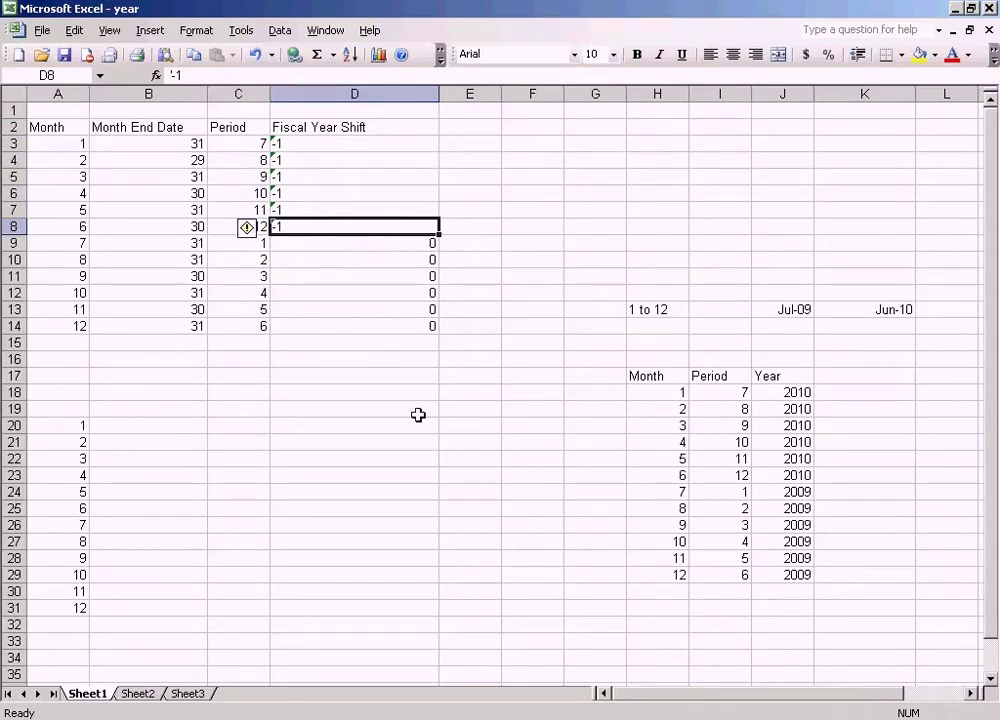
# Step: Enter the sample date Jan 12 2010 in cell D19
pyautogui.click(337, 408)
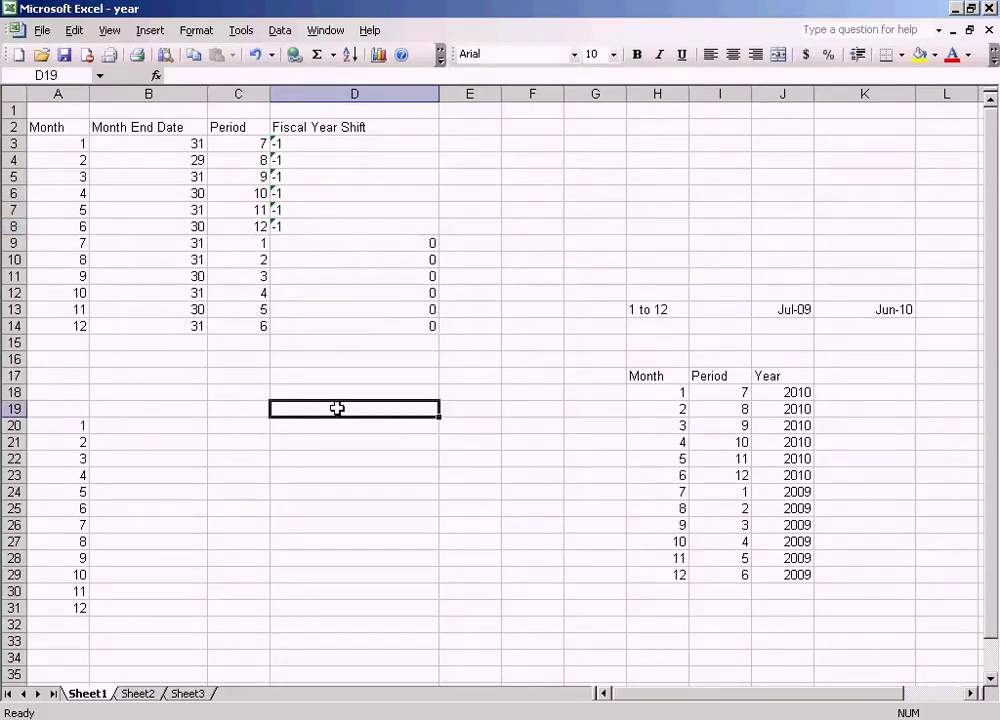
pyautogui.write('Jan ')
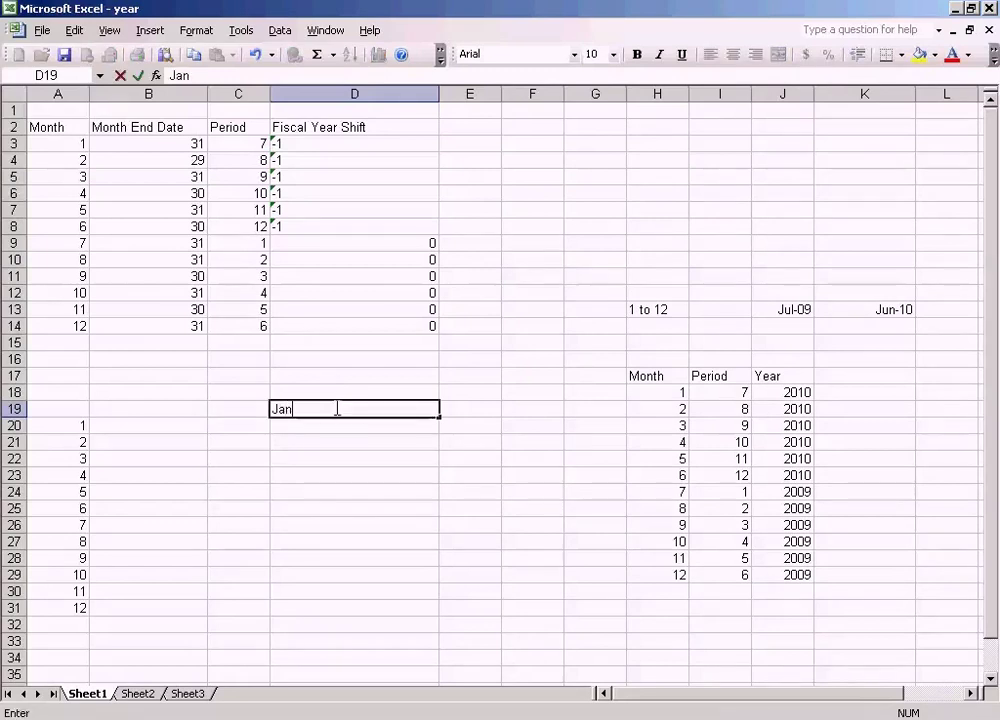
pyautogui.write('12 2010')
pyautogui.click(359, 437)
pyautogui.click(333, 405)
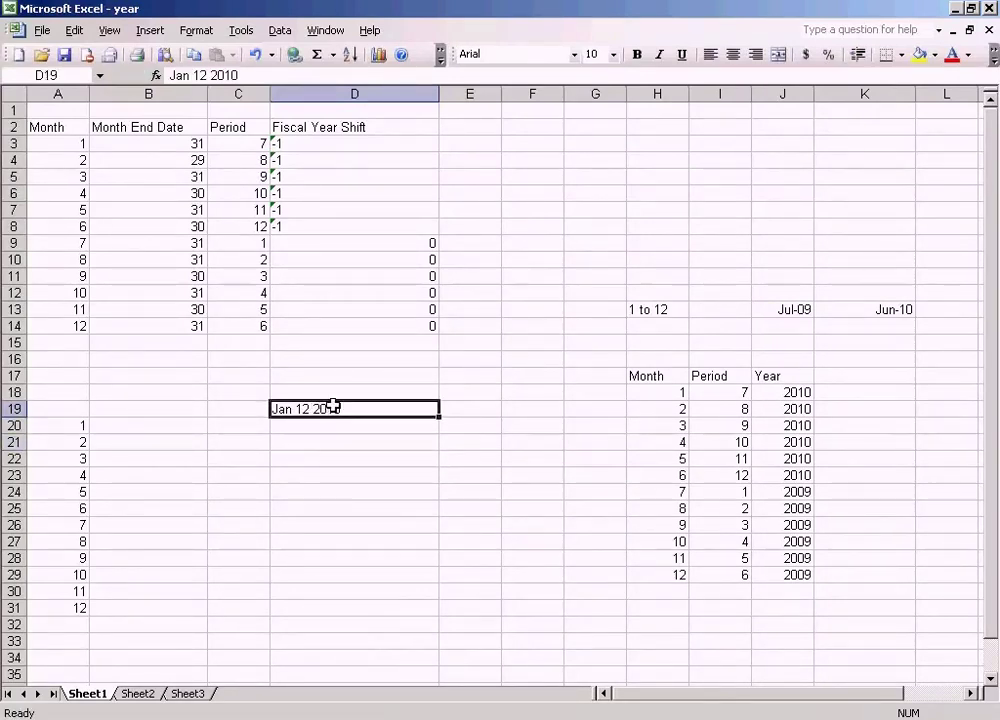
# Step: Label the sample date with Posting Date in C19 and widen column C to fit the text
pyautogui.click(250, 405)
pyautogui.write('Po')
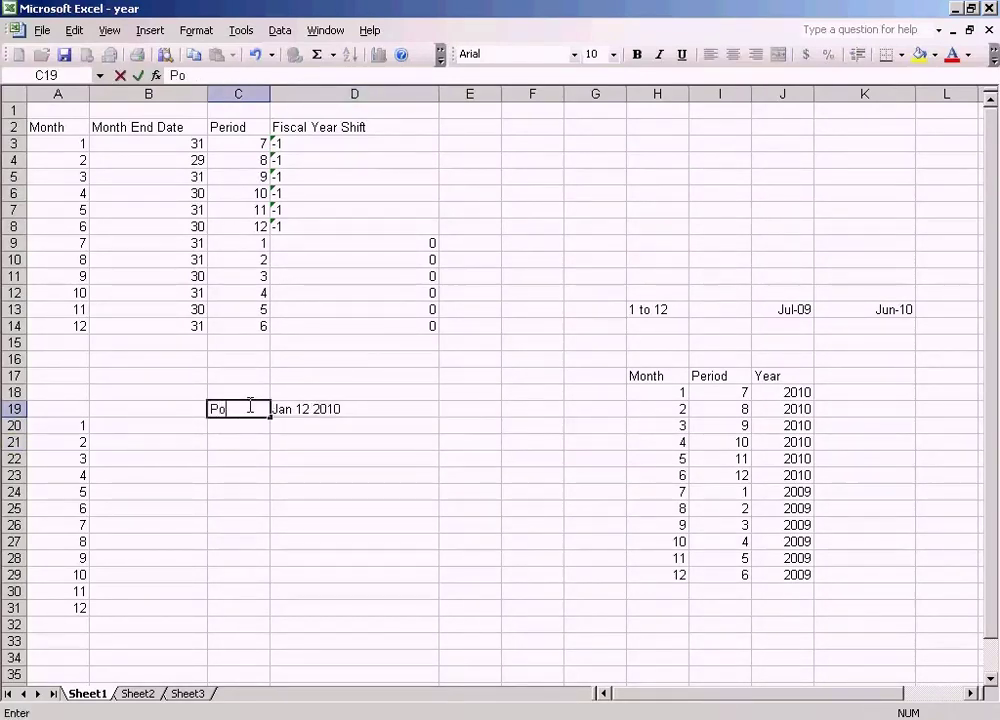
pyautogui.write('sting Date')
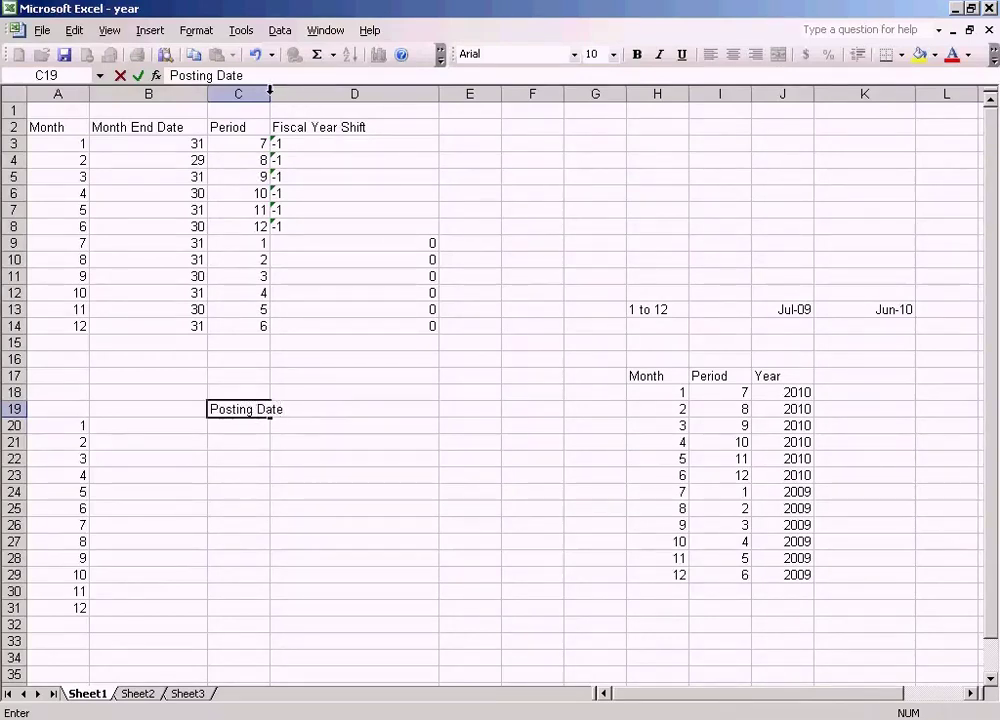
pyautogui.click(350, 290)
pyautogui.moveTo(269, 93); pyautogui.dragTo(332, 93)
pyautogui.click(268, 410)
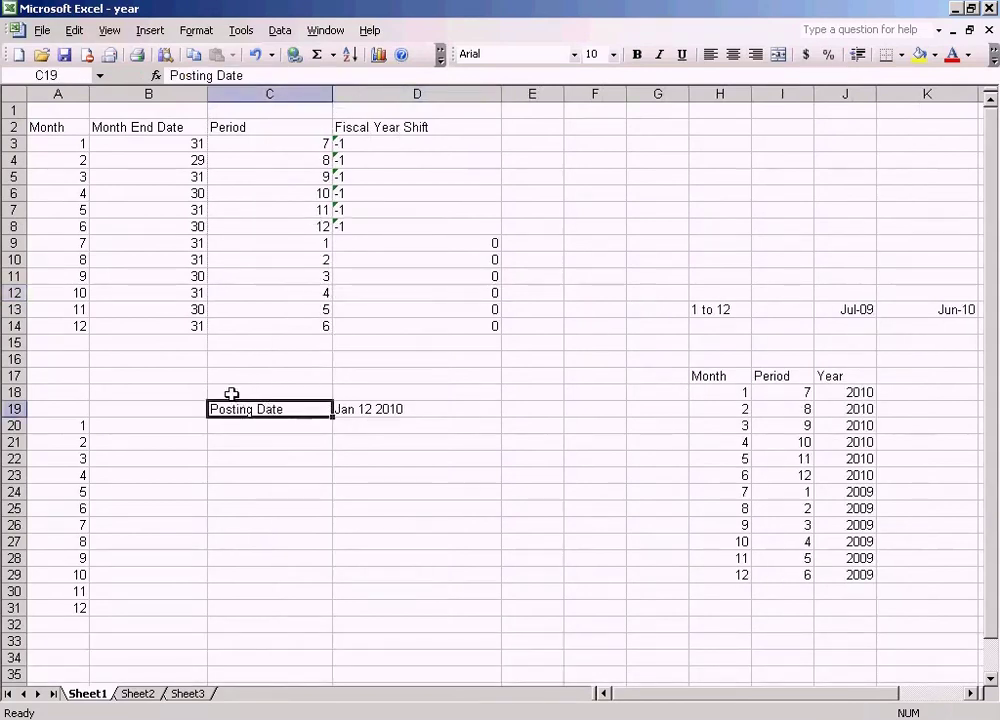
# Step: Compare the posting date in D19 with the month, end date, period and fiscal year shift of month 1 in row 3
pyautogui.click(370, 408)
pyautogui.press('Left')
pyautogui.click(357, 415)
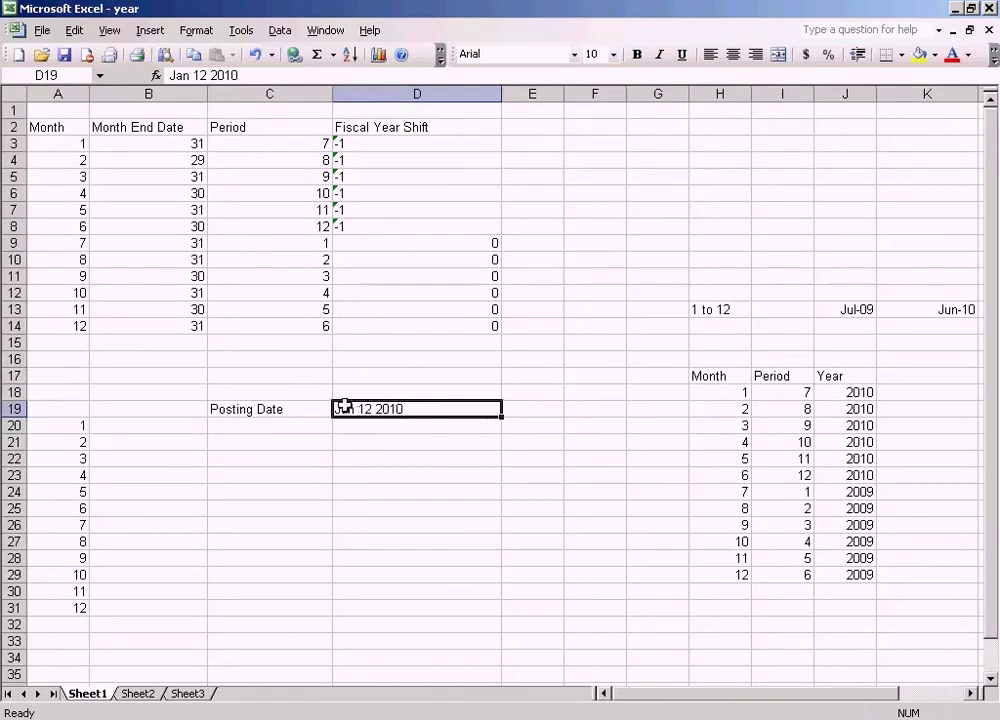
pyautogui.click(74, 144)
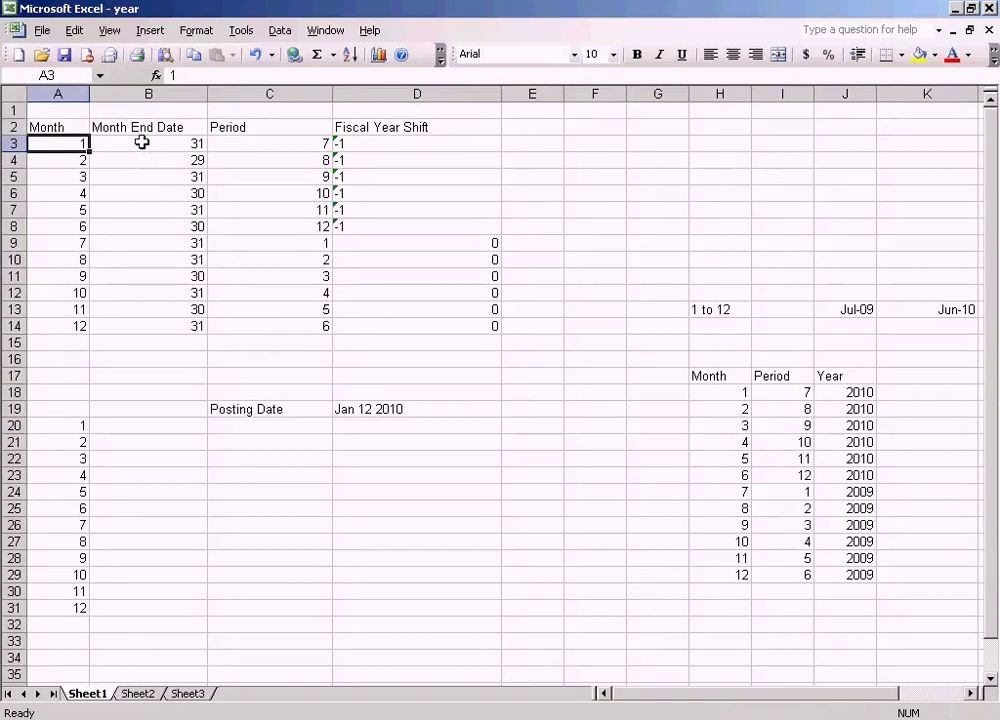
pyautogui.click(114, 143)
pyautogui.click(70, 143)
pyautogui.click(114, 144)
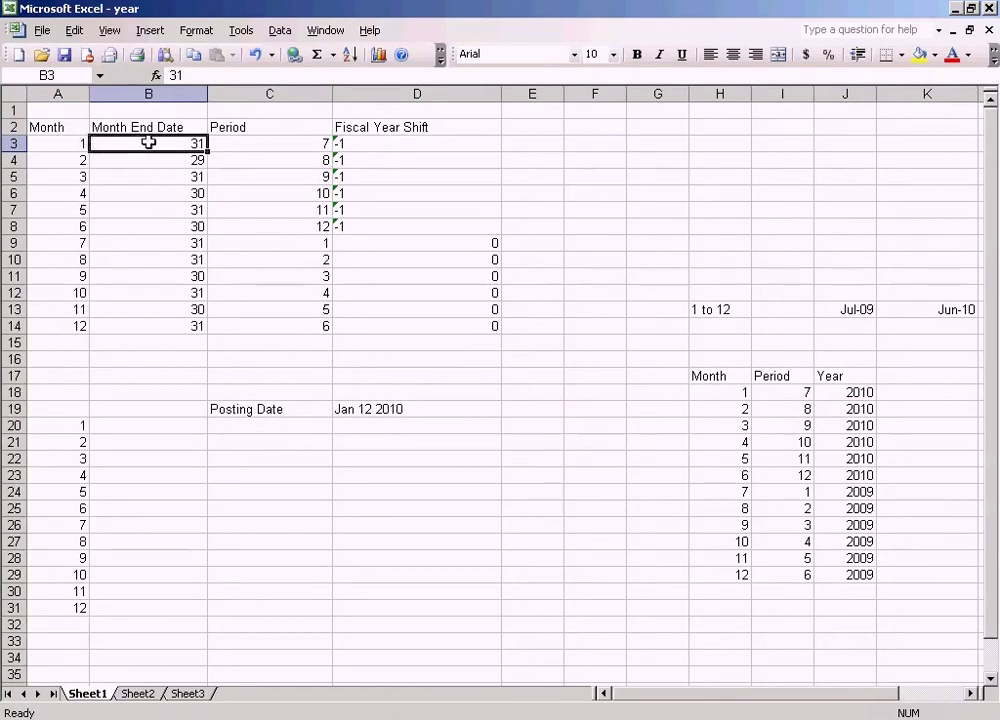
pyautogui.click(312, 145)
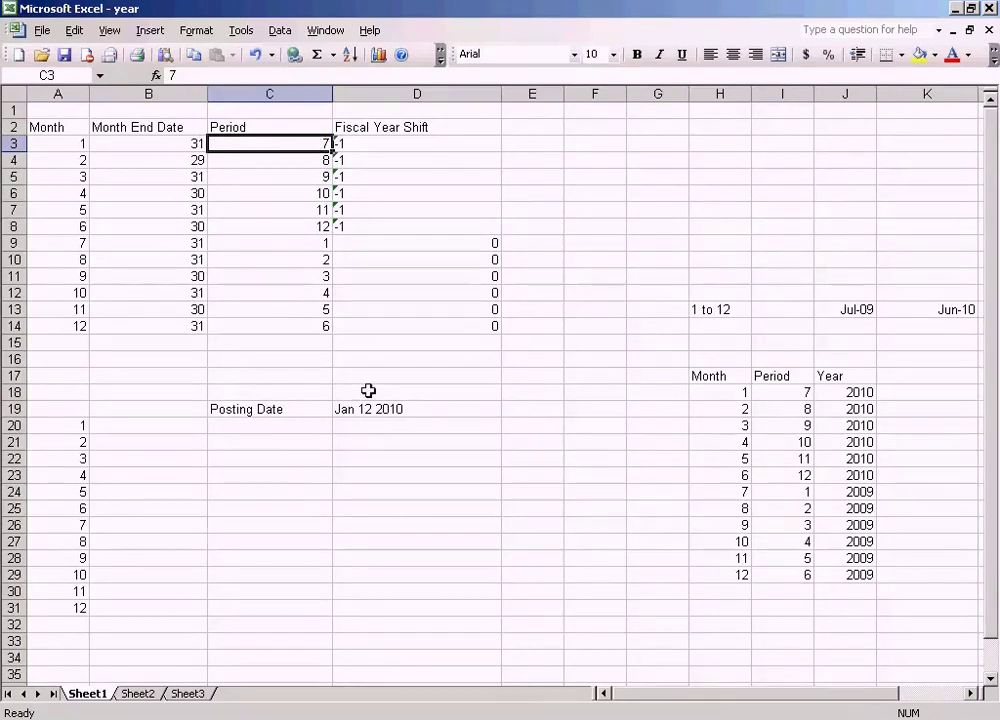
pyautogui.click(358, 146)
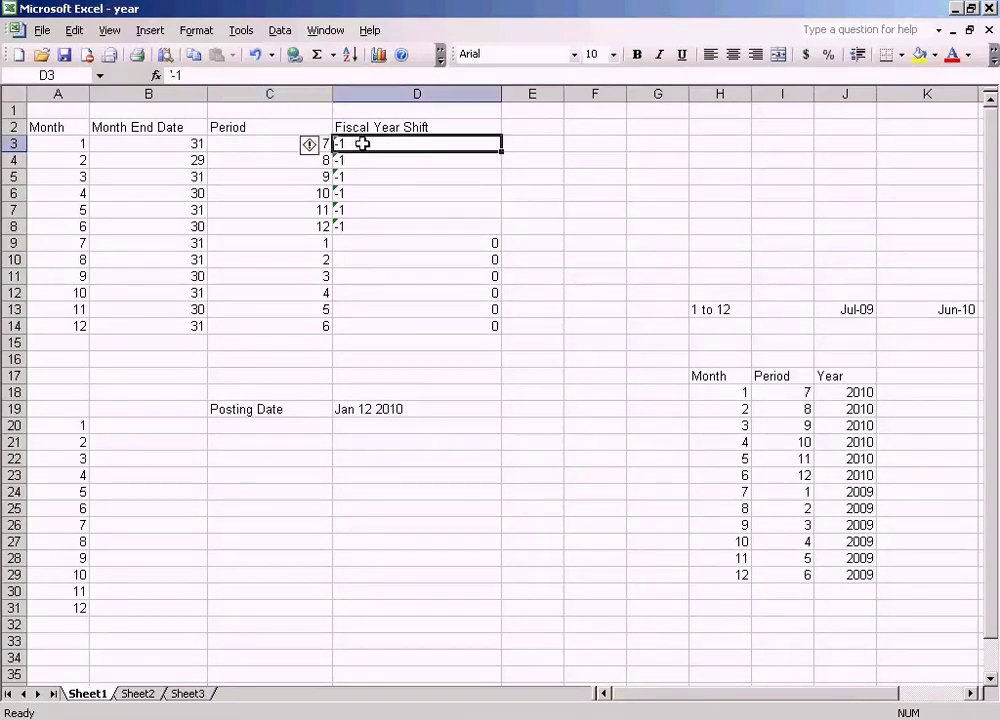
pyautogui.click(430, 409)
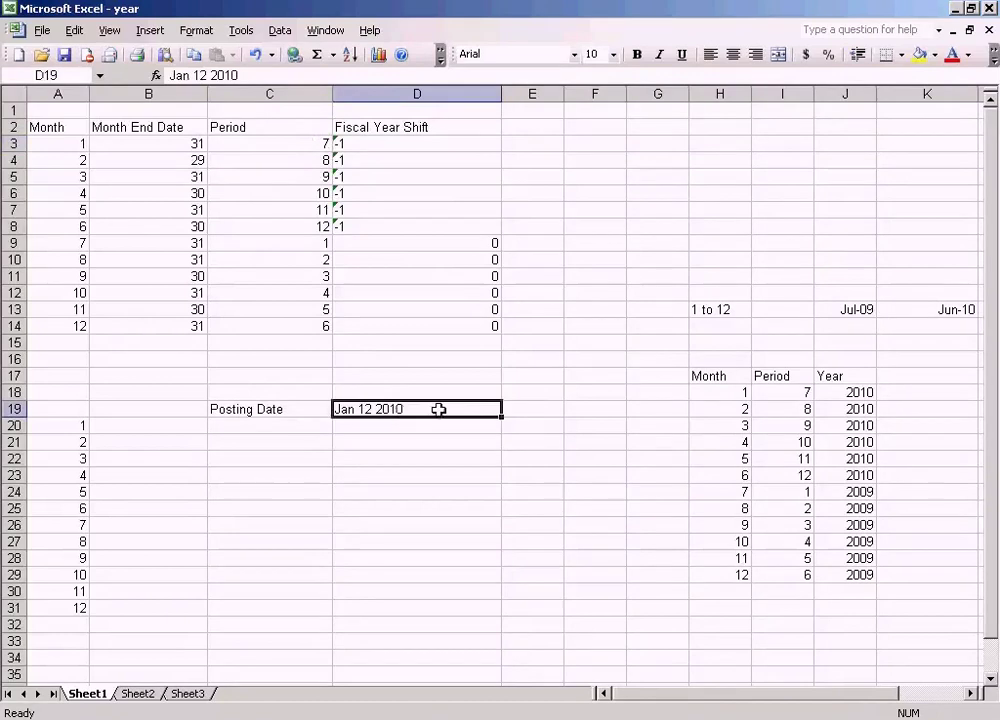
# Step: Enter the derived fiscal year 2009 in D22 and the posting period 7 in C22
pyautogui.click(386, 459)
pyautogui.write('2009')
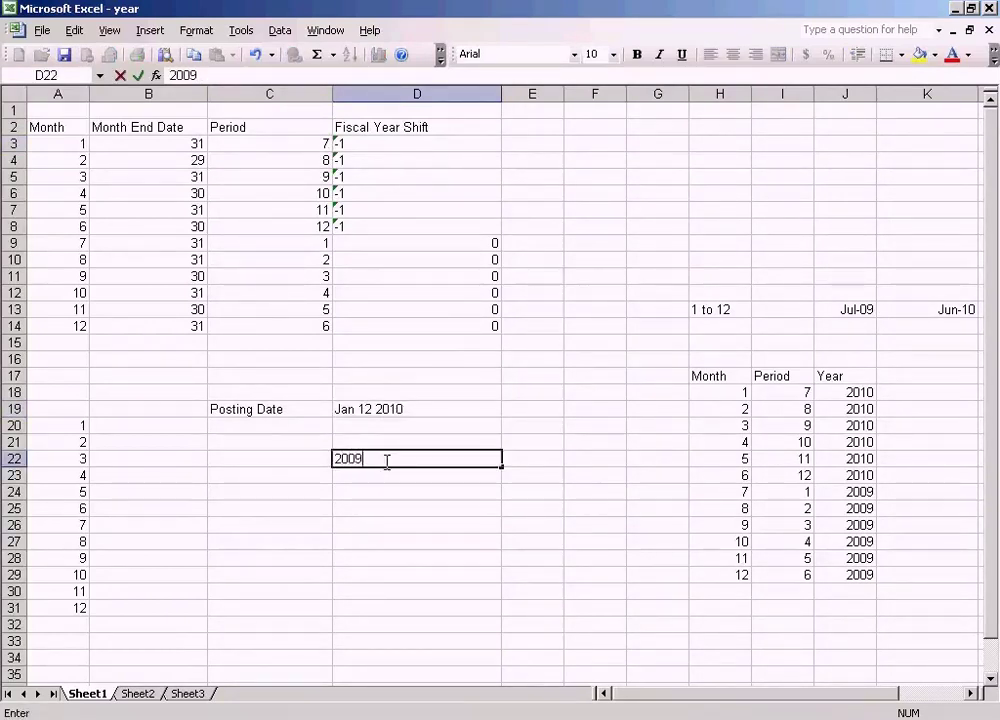
pyautogui.click(299, 142)
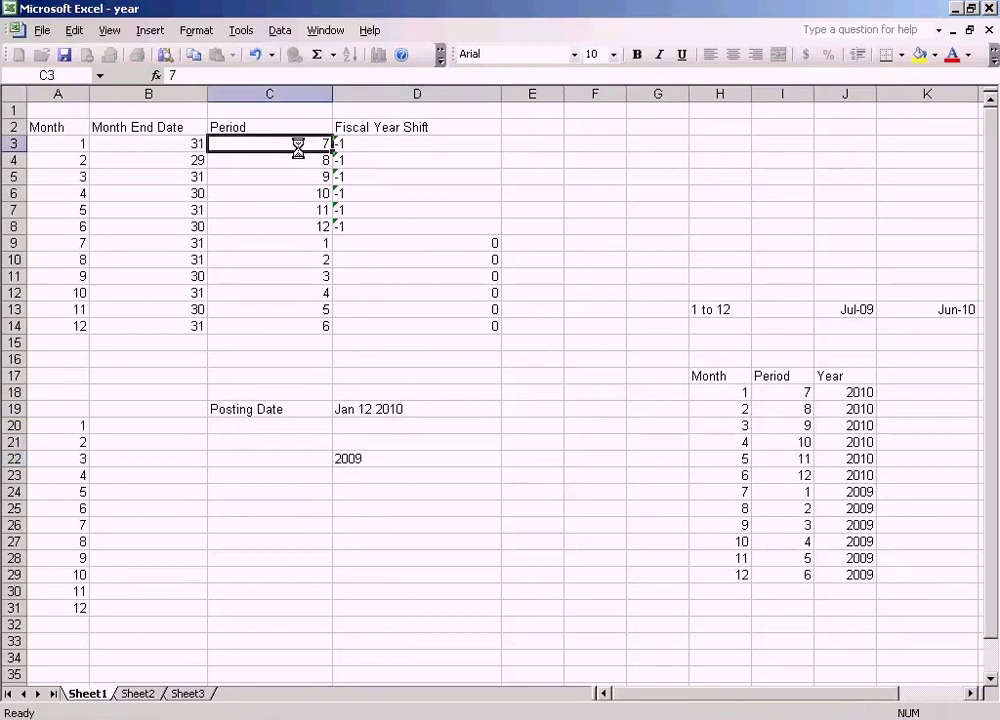
pyautogui.click(300, 456)
pyautogui.write('7')
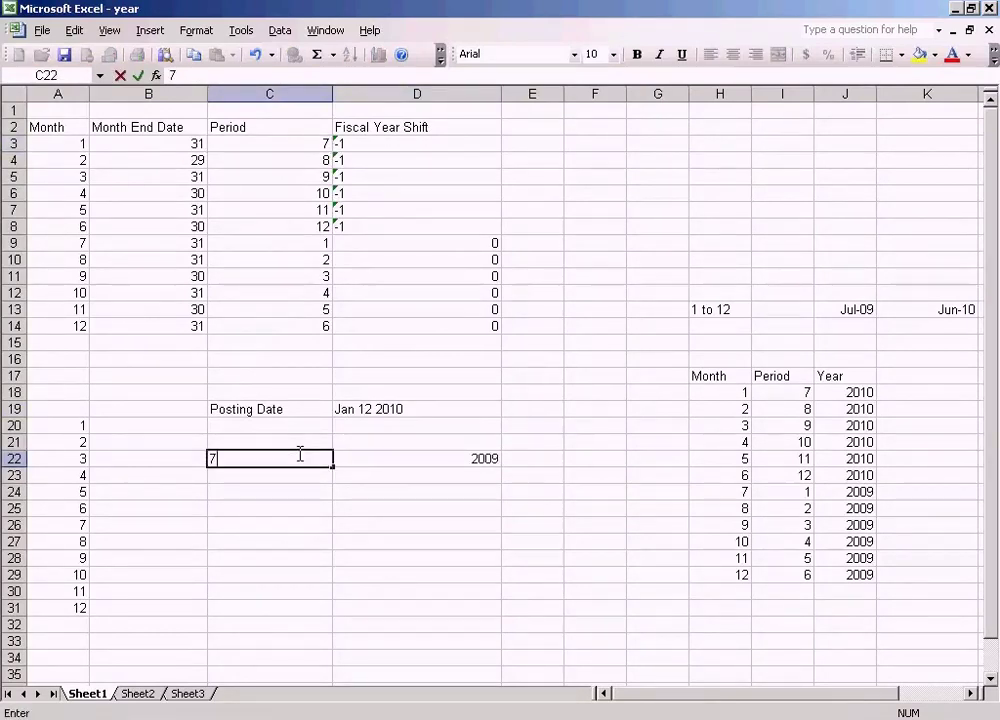
pyautogui.click(362, 457)
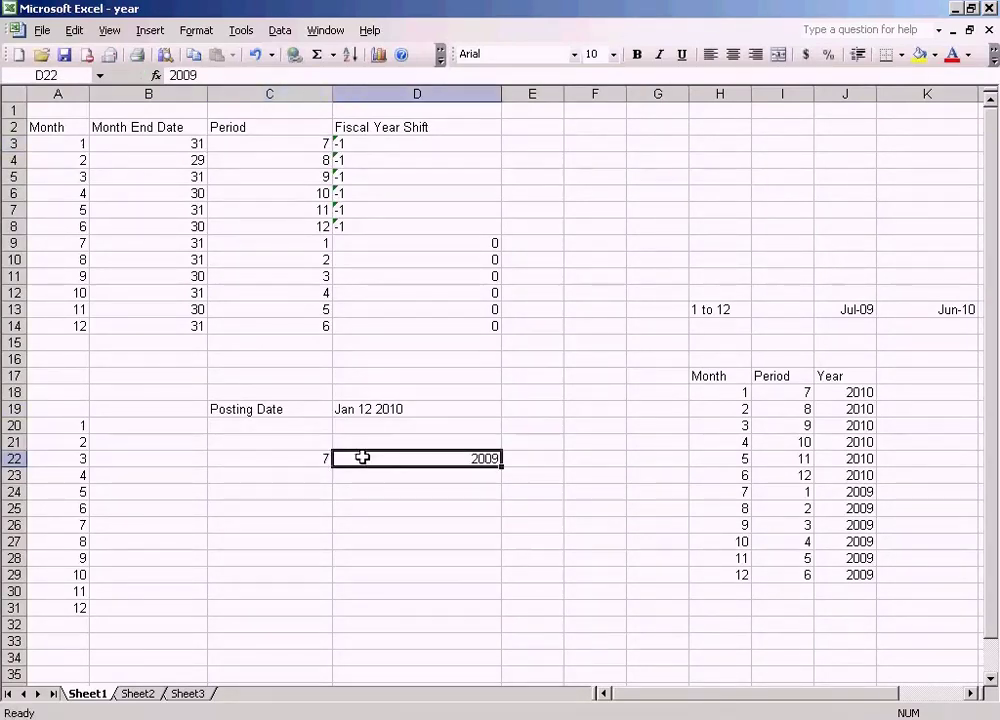
# Step: Review the fiscal year shift in D3 against the posting date in row 19 and the fiscal year in D22
pyautogui.click(369, 146)
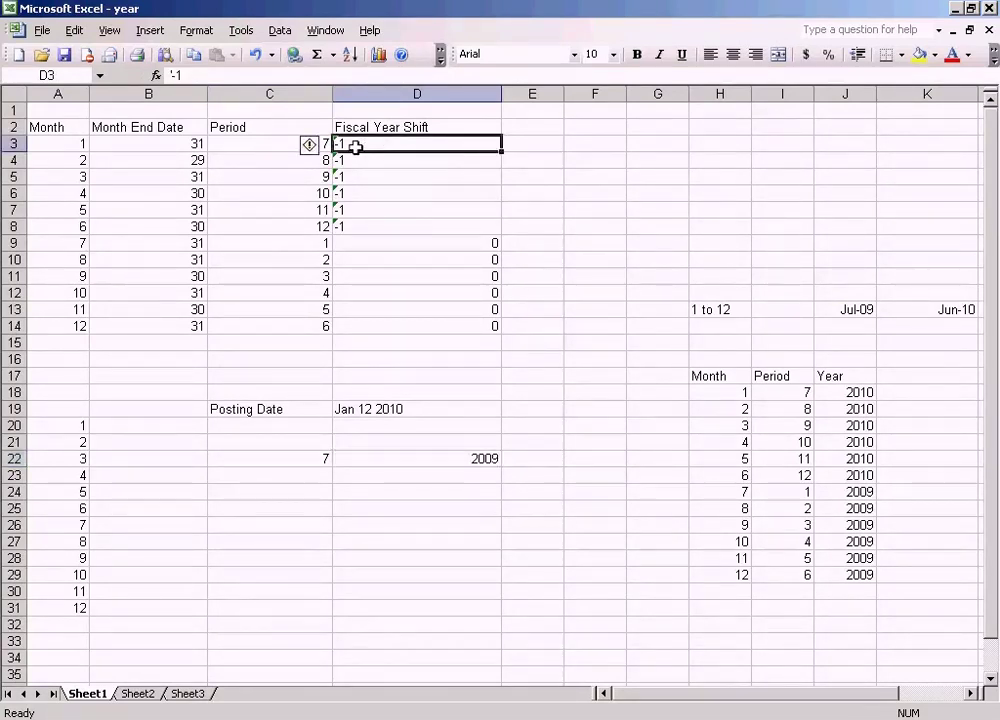
pyautogui.click(405, 405)
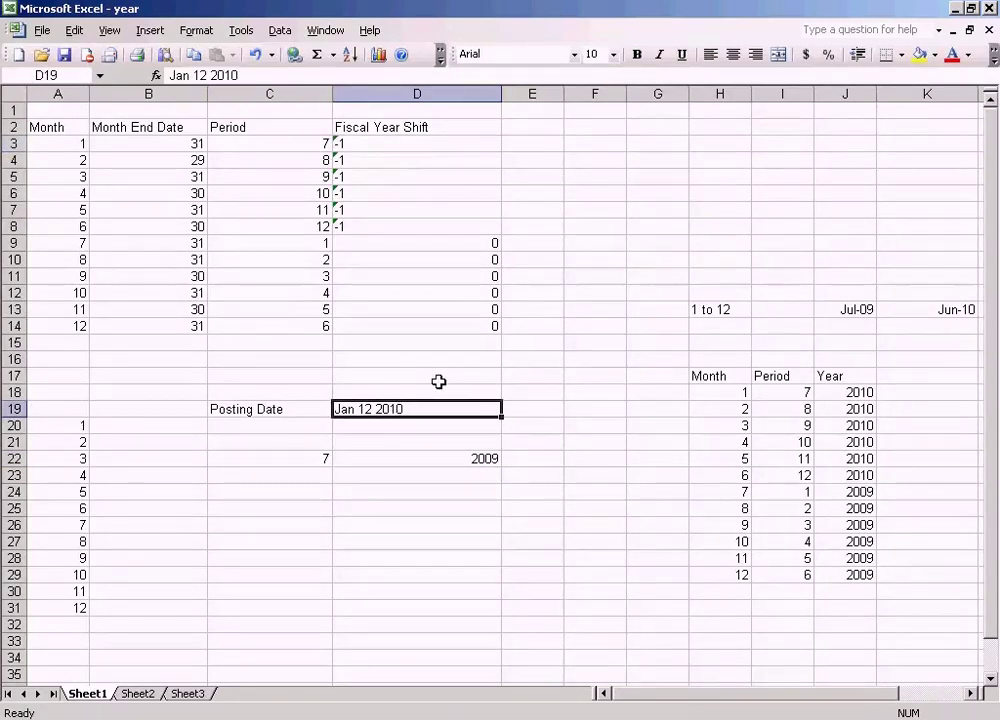
pyautogui.click(484, 458)
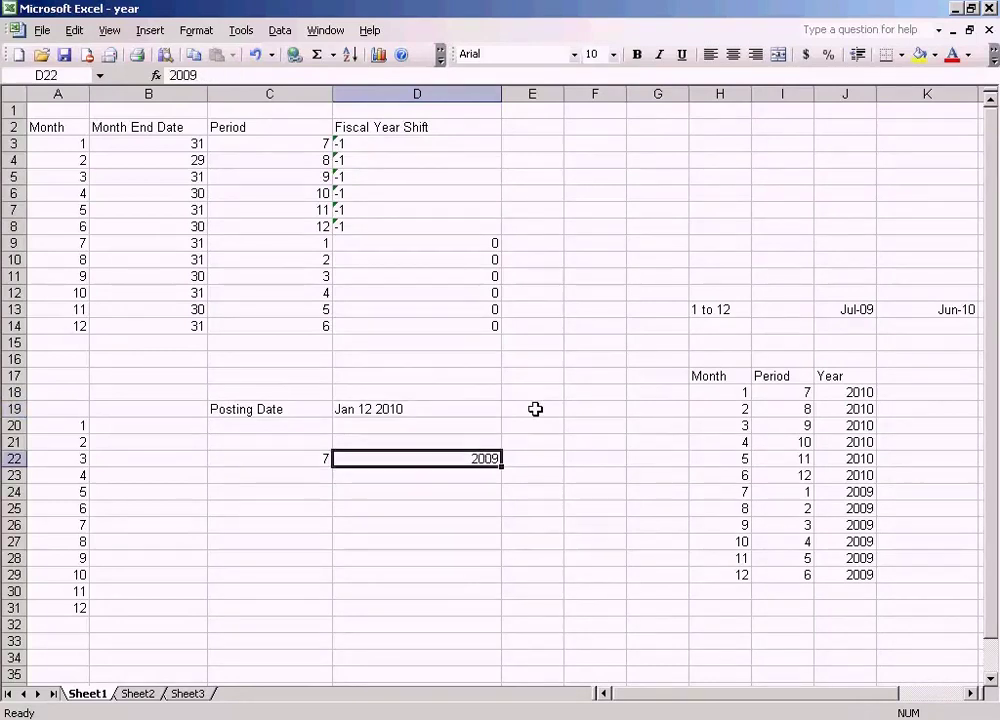
pyautogui.click(260, 409)
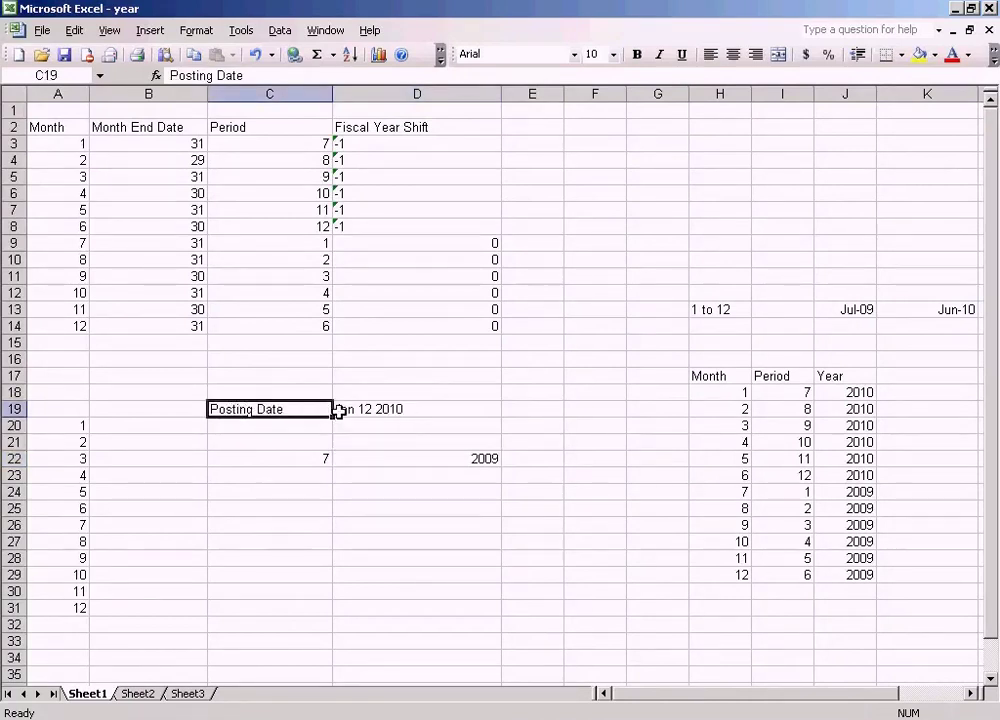
# Step: Examine the period in C22 and the year in D22 for the posting date against the month, period and year table
pyautogui.click(311, 457)
pyautogui.click(439, 459)
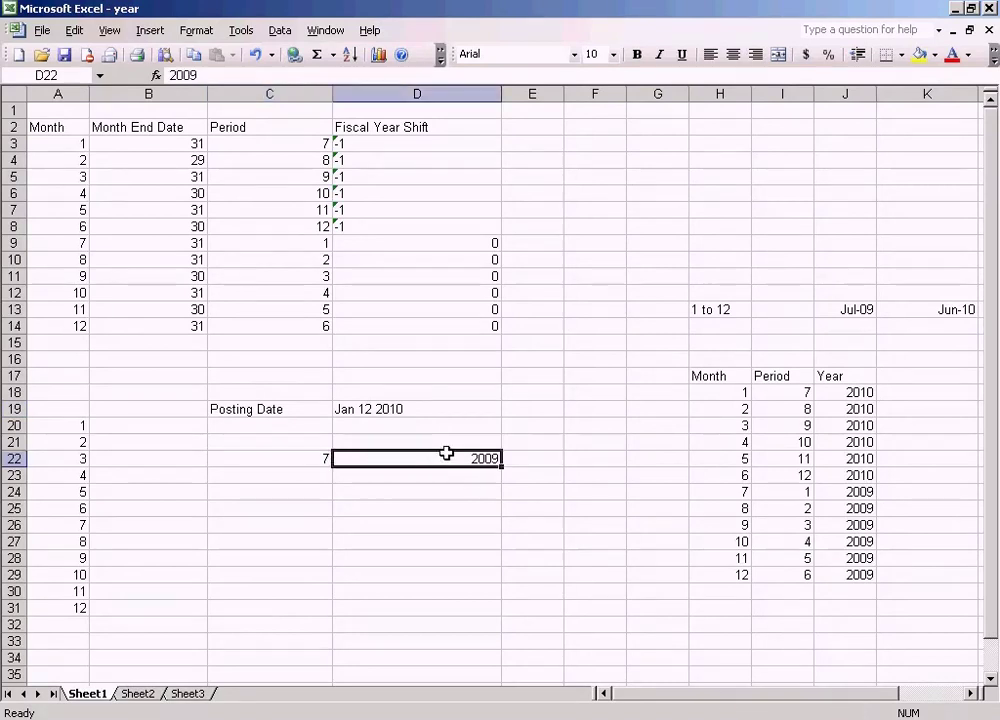
pyautogui.click(315, 456)
pyautogui.click(400, 458)
pyautogui.click(315, 458)
pyautogui.click(395, 460)
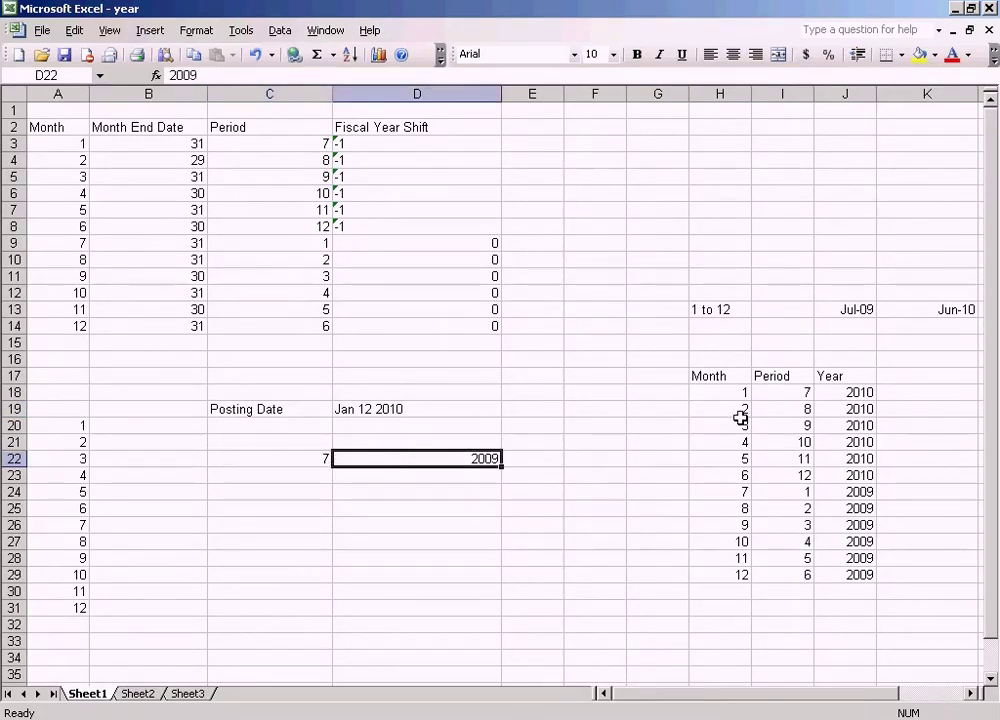
pyautogui.click(989, 678)
pyautogui.click(989, 678)
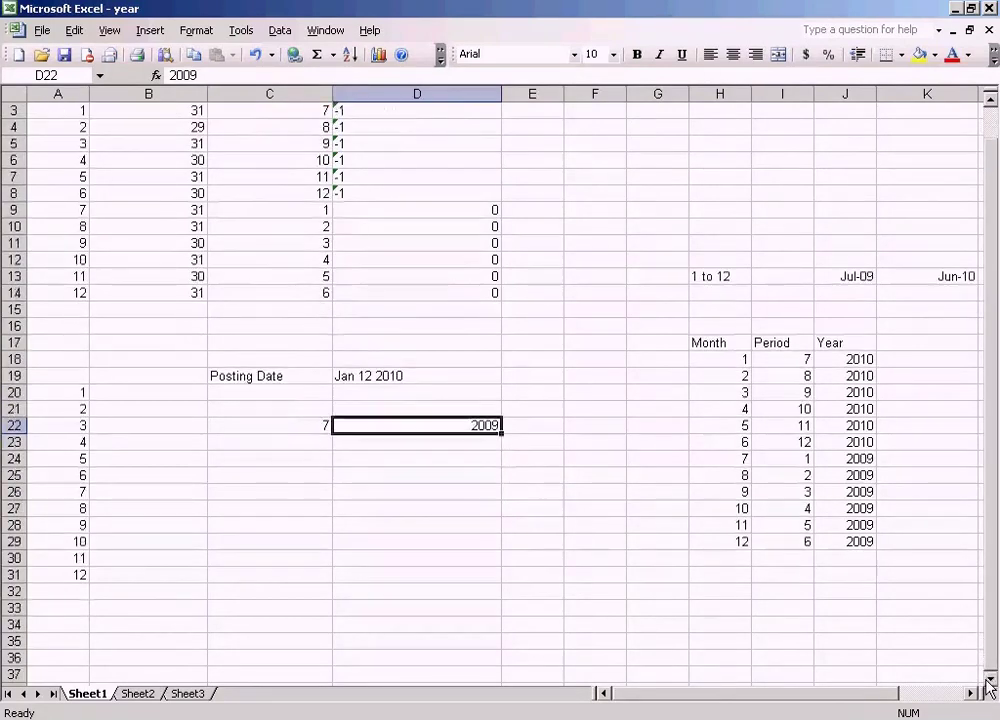
pyautogui.click(990, 100)
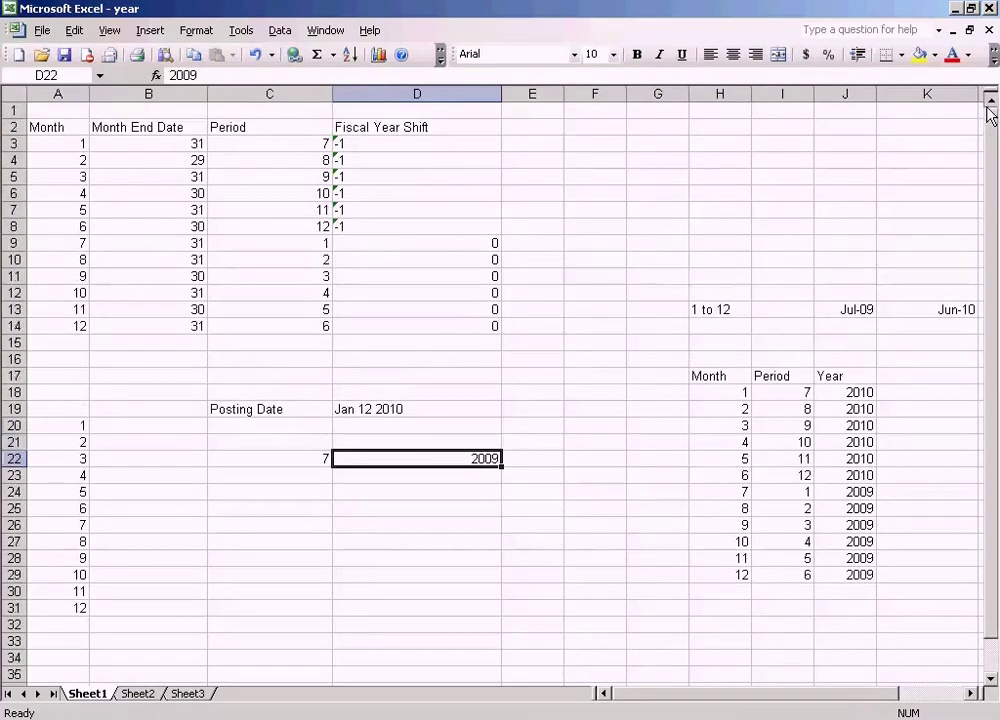
pyautogui.scroll(1, 236, 540)
# Step: Label cell C27 "Doc amt" and enter $1000 beside it in D27
pyautogui.click(236, 540)
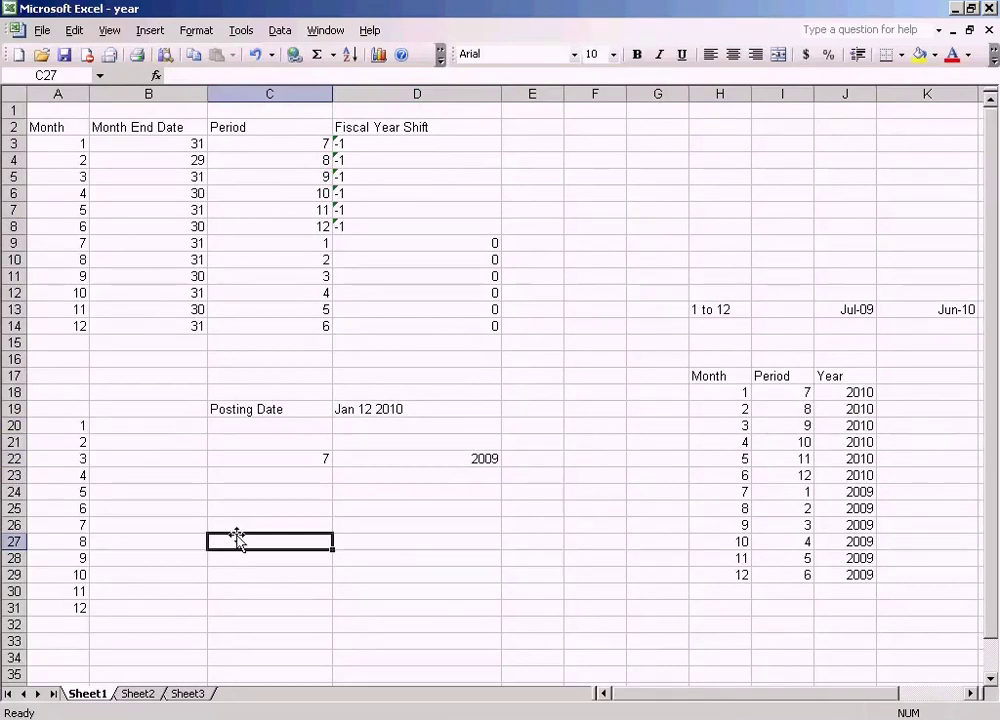
pyautogui.write('Doc amt')
pyautogui.press('Tab')
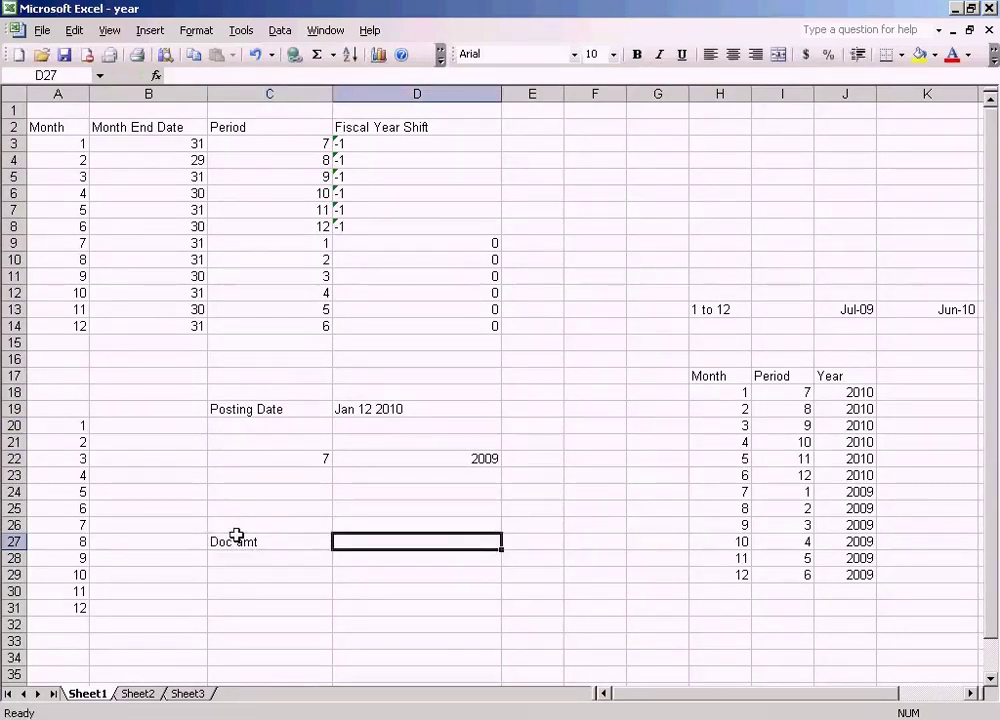
pyautogui.write('1')
pyautogui.press('BackSpace')
pyautogui.press('BackSpace')
pyautogui.press('BackSpace')
pyautogui.press('BackSpace')
pyautogui.write('$1000')
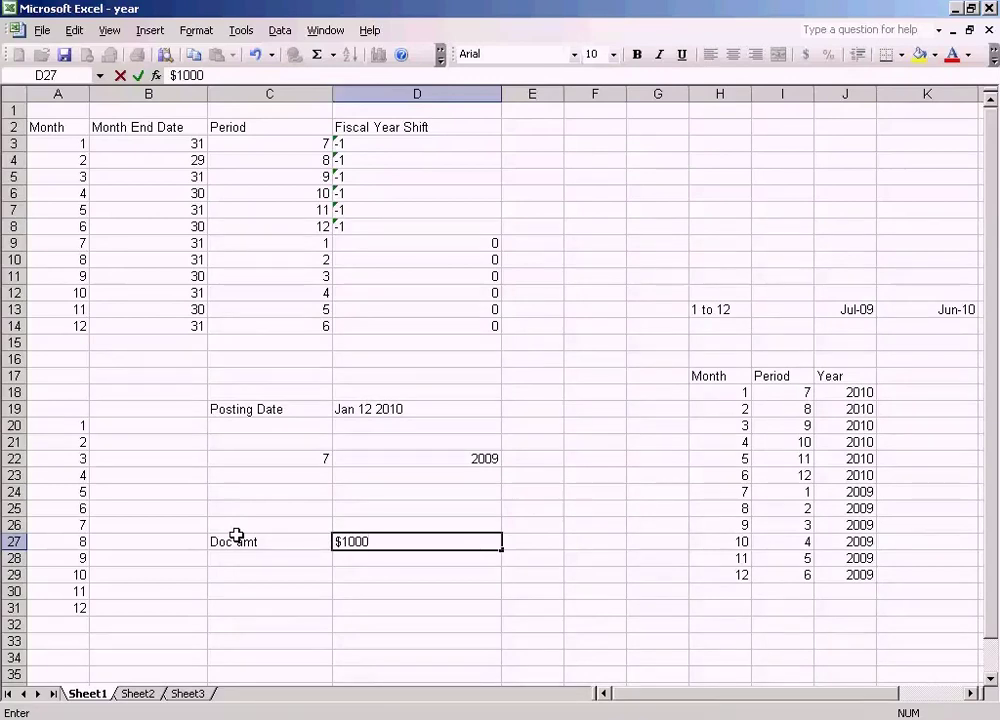
pyautogui.click(530, 541)
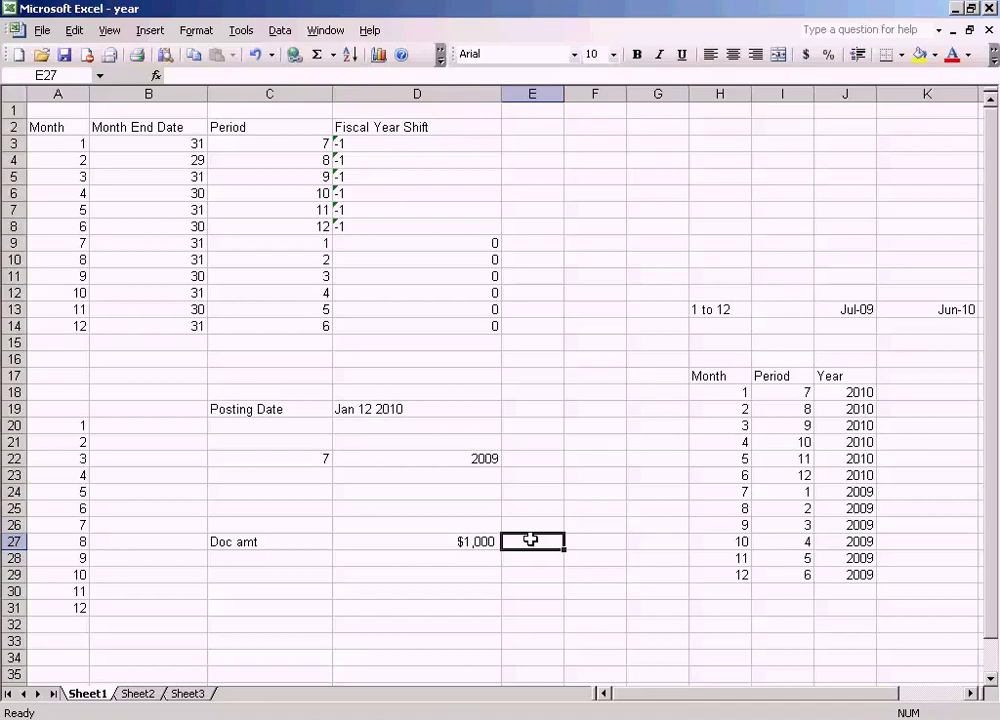
# Step: Label cell C28 "Posting period" and enter 8 beside it in D28
pyautogui.click(285, 560)
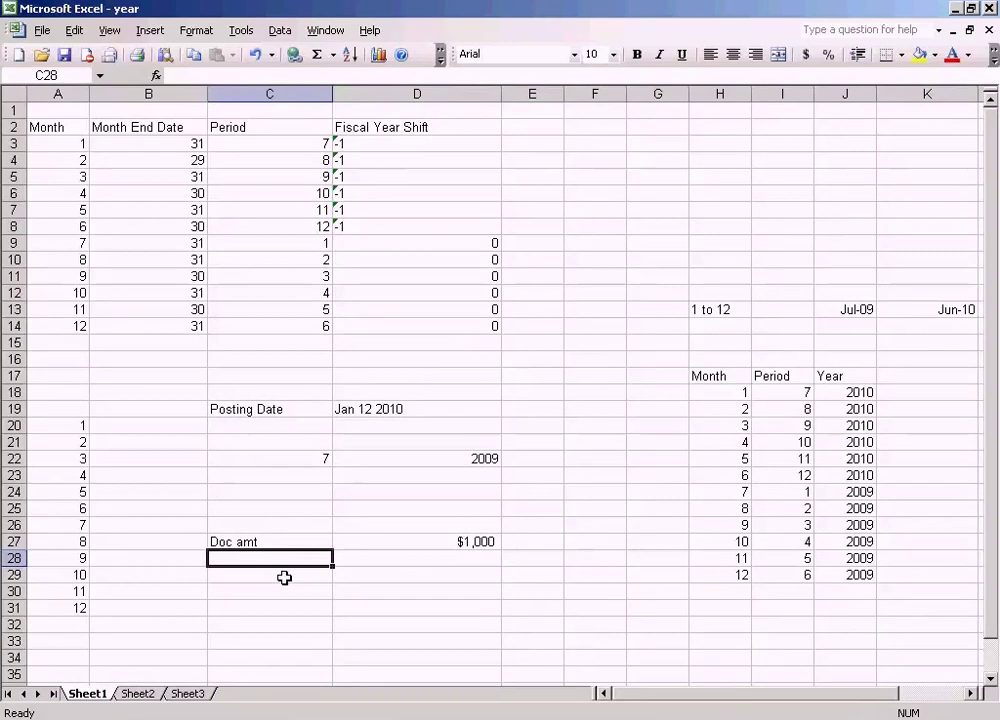
pyautogui.write('Po')
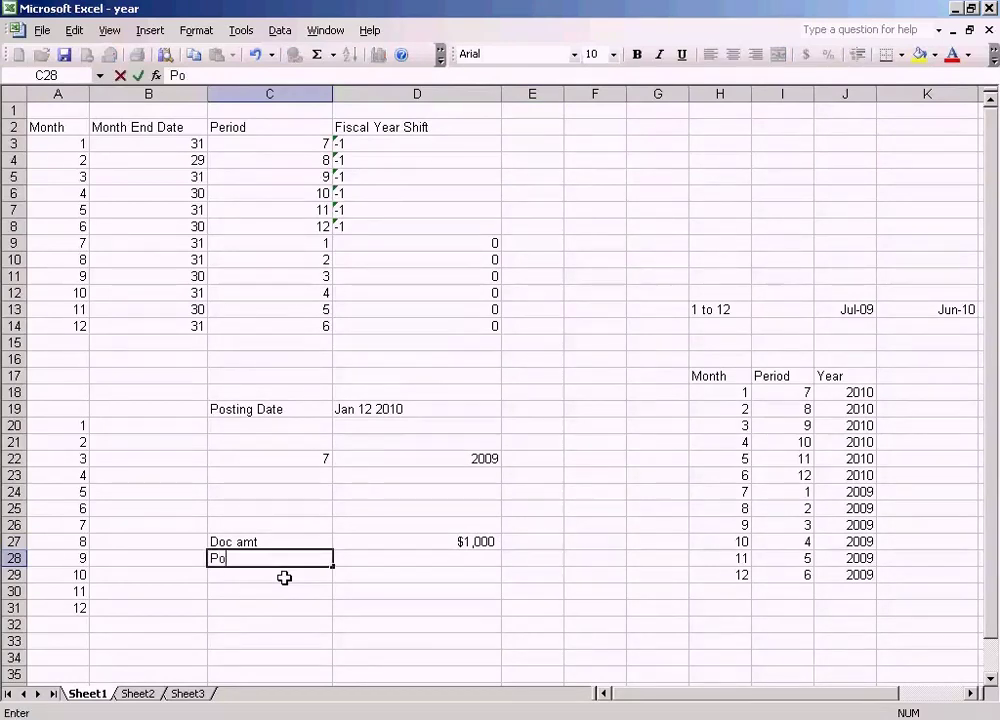
pyautogui.write('sting period')
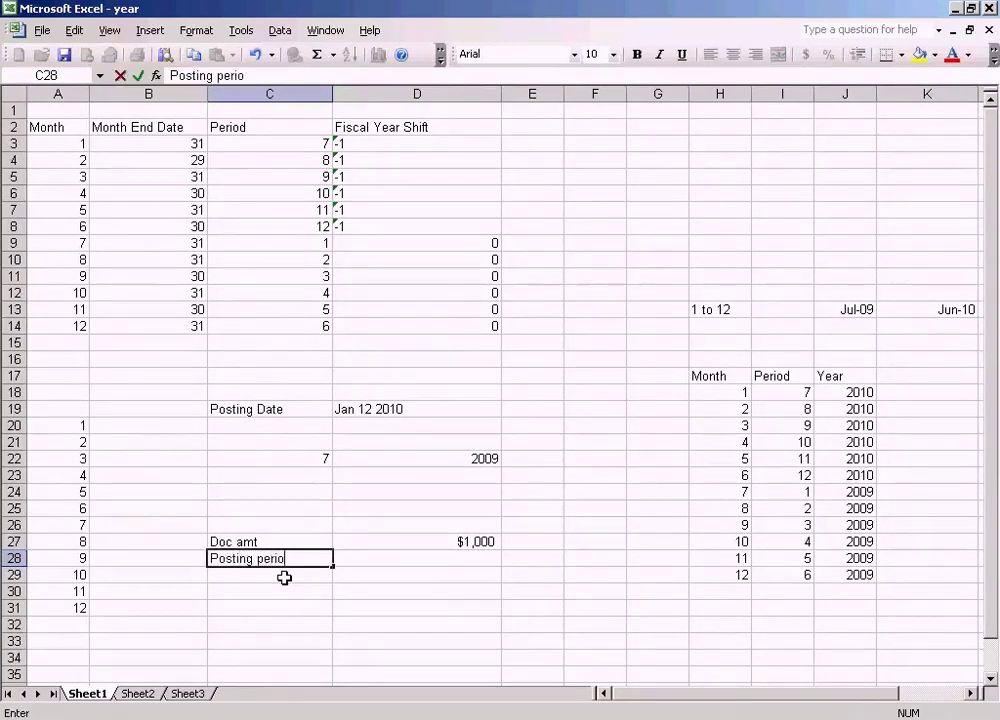
pyautogui.press('Tab')
pyautogui.write('8')
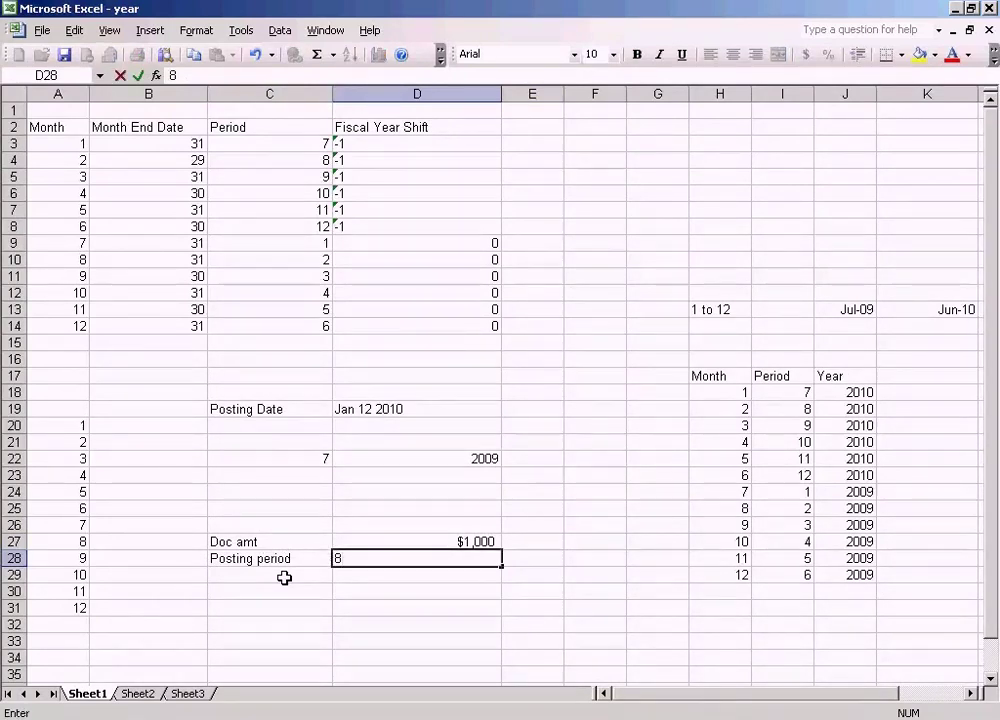
pyautogui.press('Return')
# Step: Label cell C29 "Financial Year" and enter 2009 beside it in D29
pyautogui.click(284, 578)
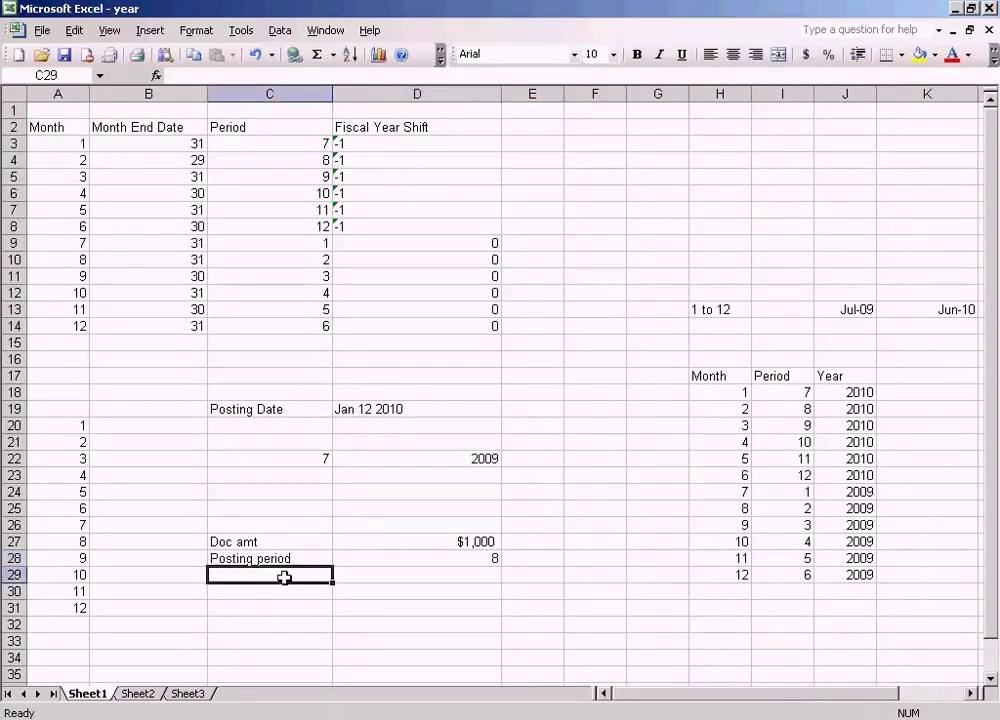
pyautogui.write('Fi')
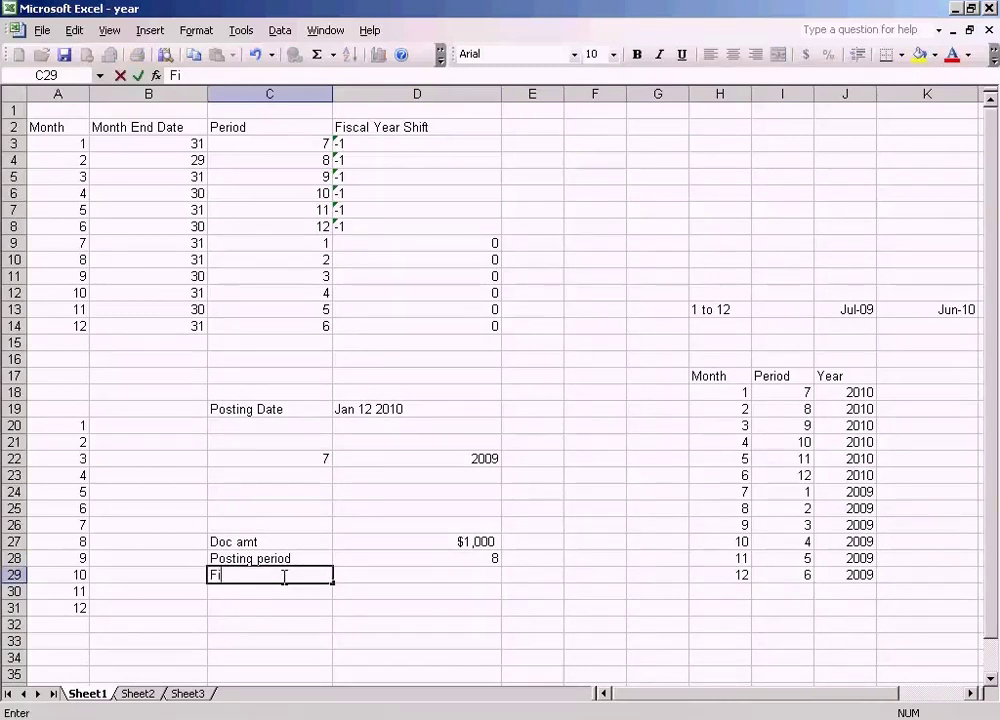
pyautogui.write('nancial Year')
pyautogui.press('Tab')
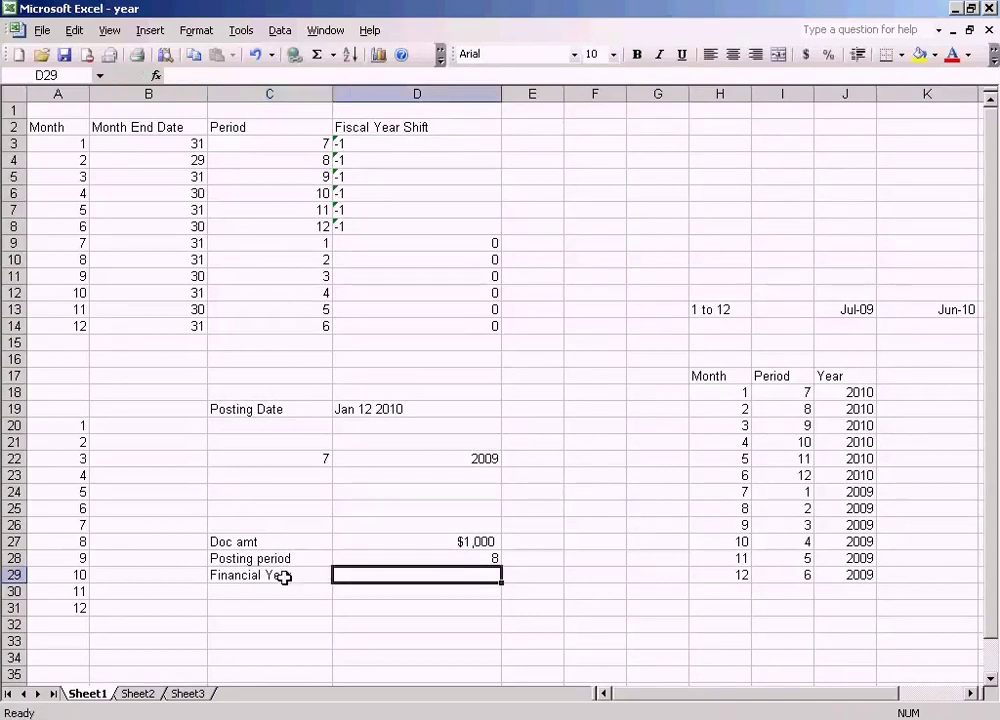
pyautogui.write('2009')
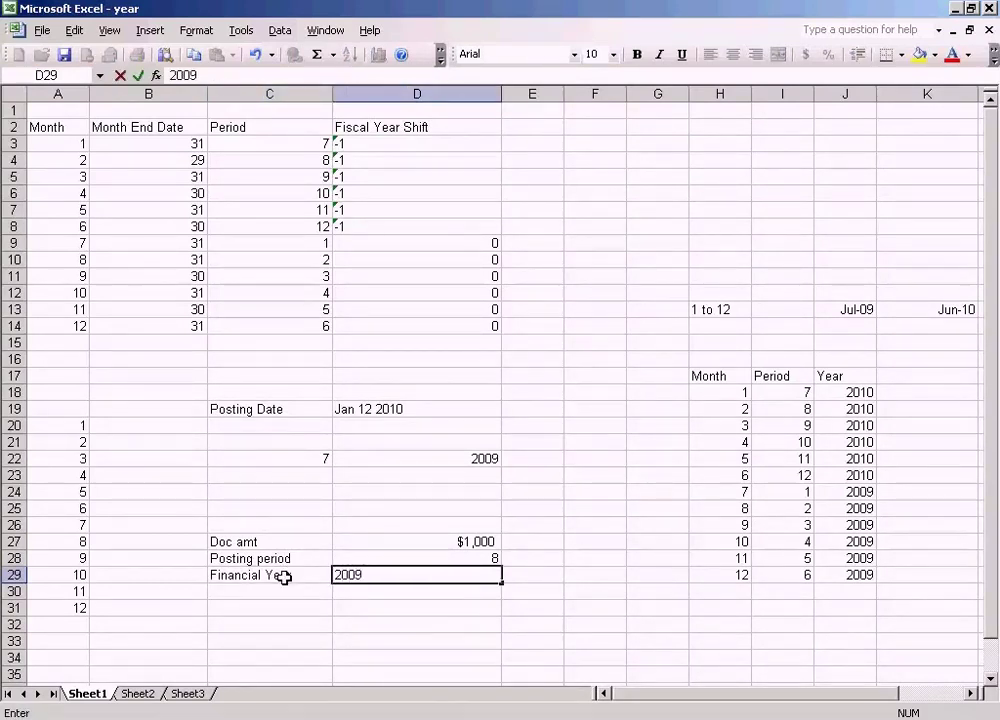
pyautogui.press('Tab')
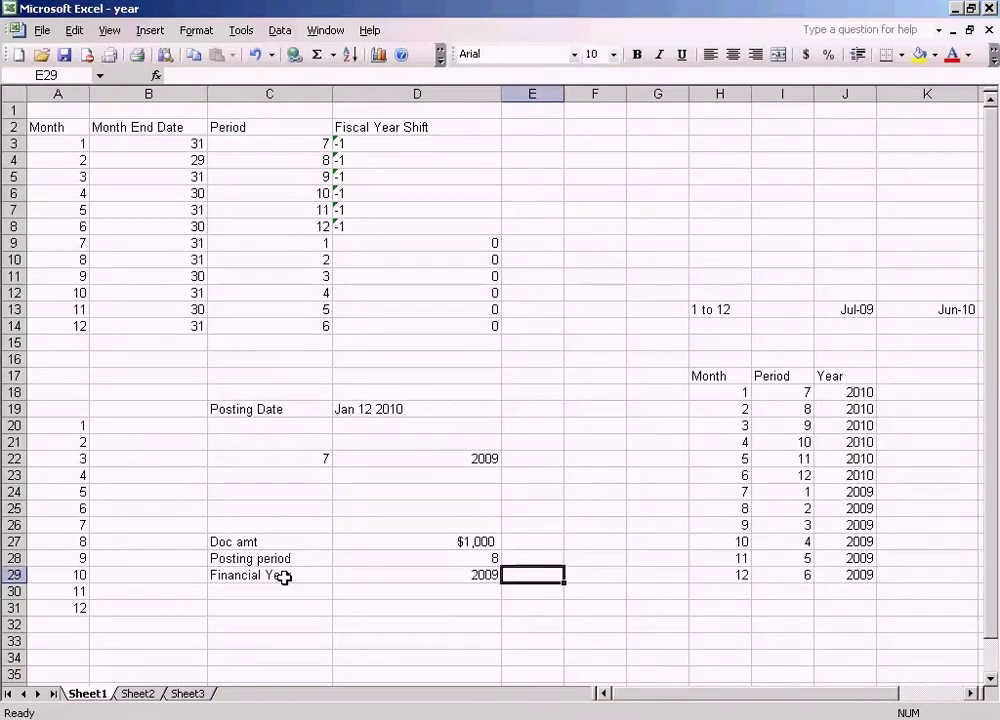
# Step: Label cell C30 "Posting Data" and enter "12 Of August 2009" beside it in D30
pyautogui.click(274, 594)
pyautogui.click(266, 561)
pyautogui.click(267, 594)
pyautogui.write('Postin')
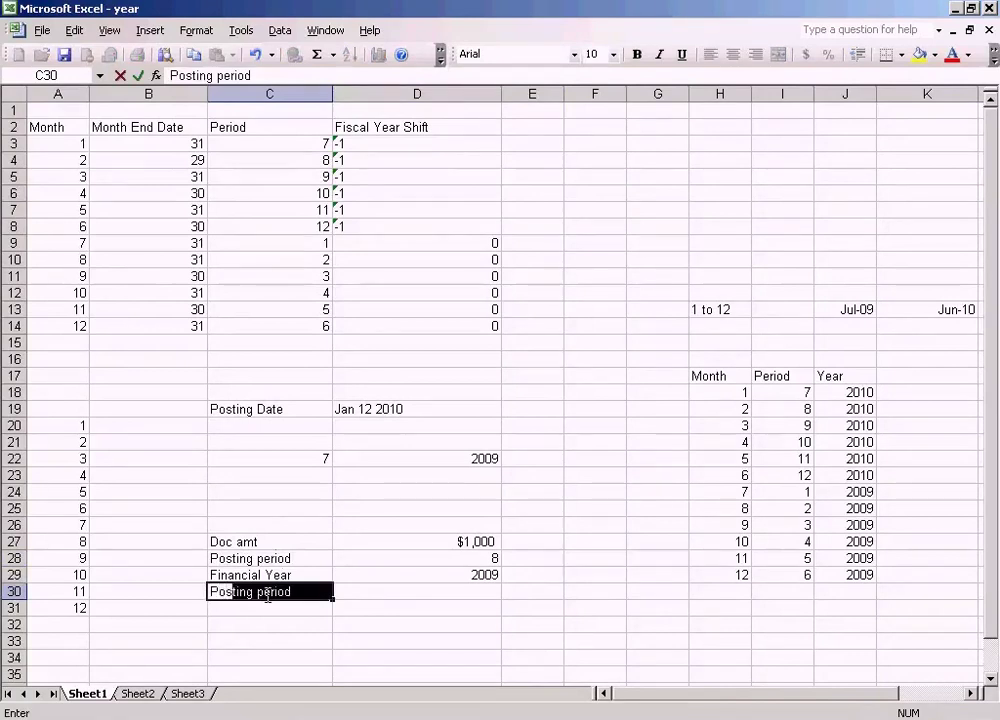
pyautogui.write('g Data')
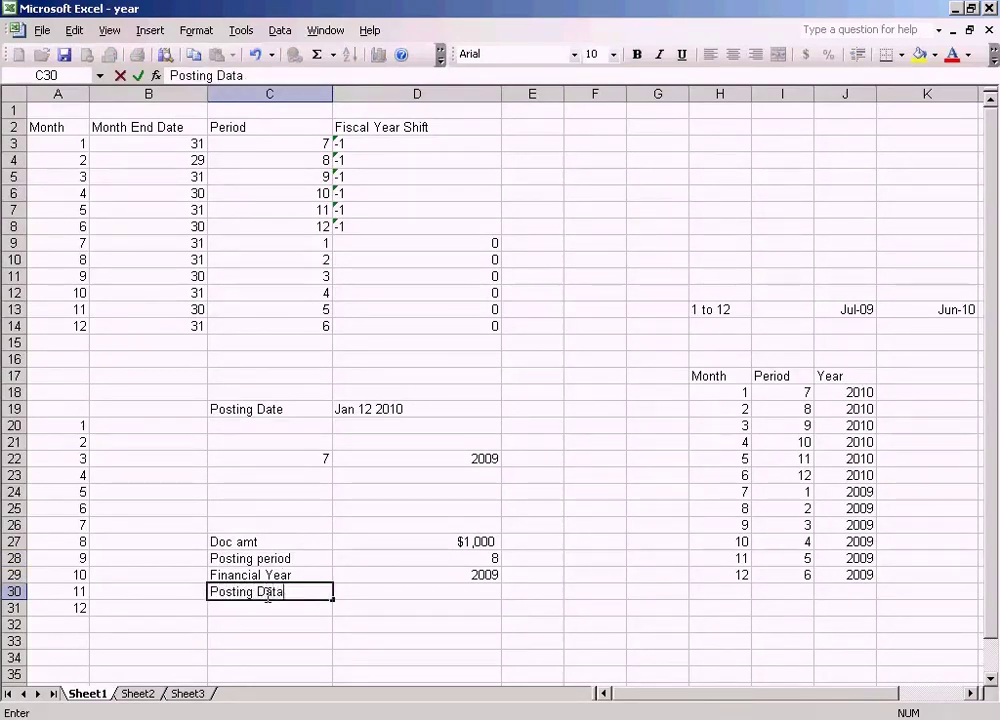
pyautogui.press('Tab')
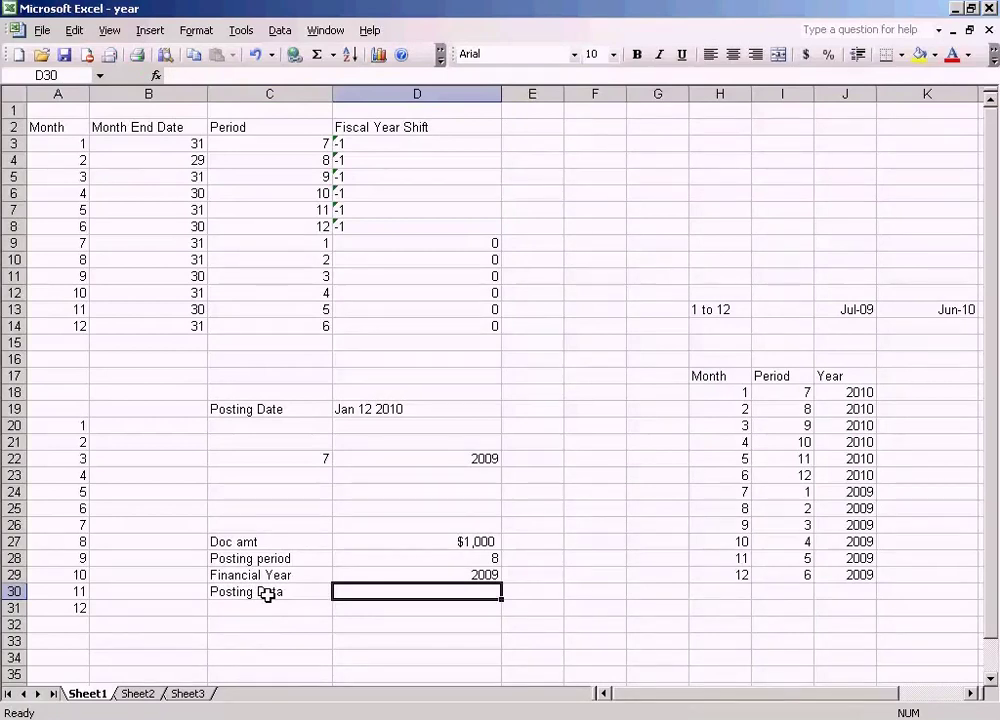
pyautogui.write('12')
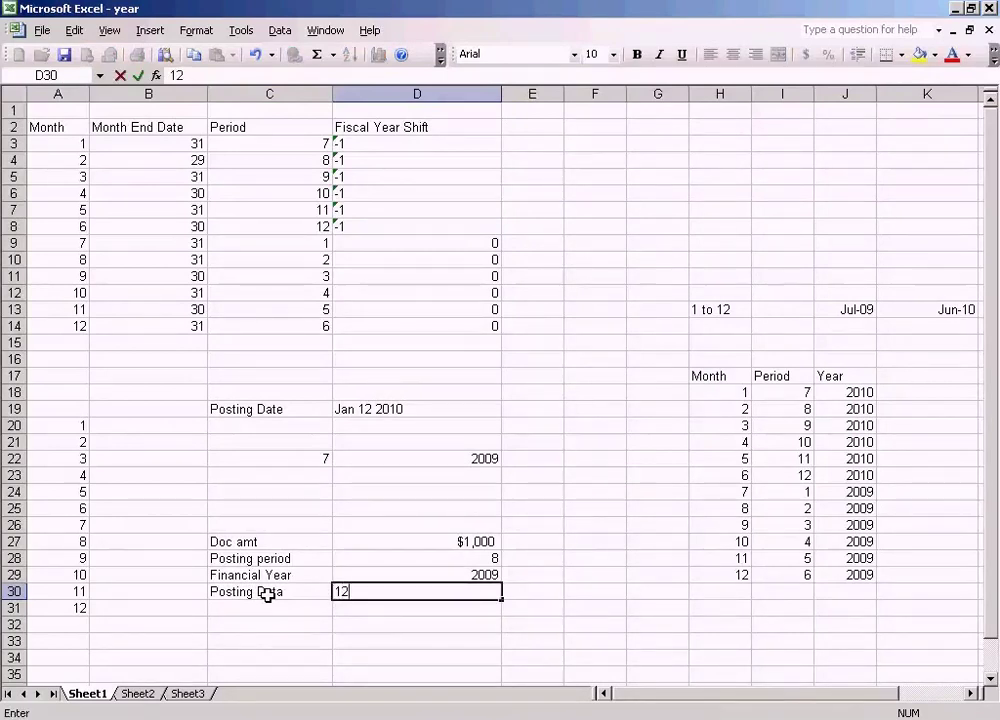
pyautogui.write(' Of August 2009')
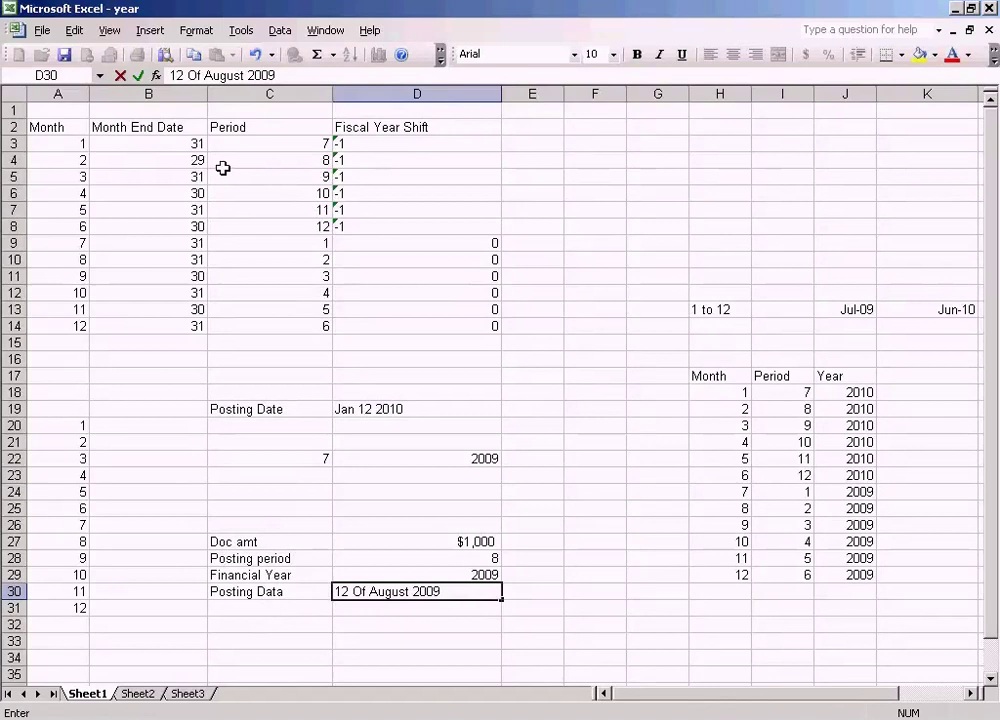
pyautogui.click(426, 612)
pyautogui.click(425, 594)
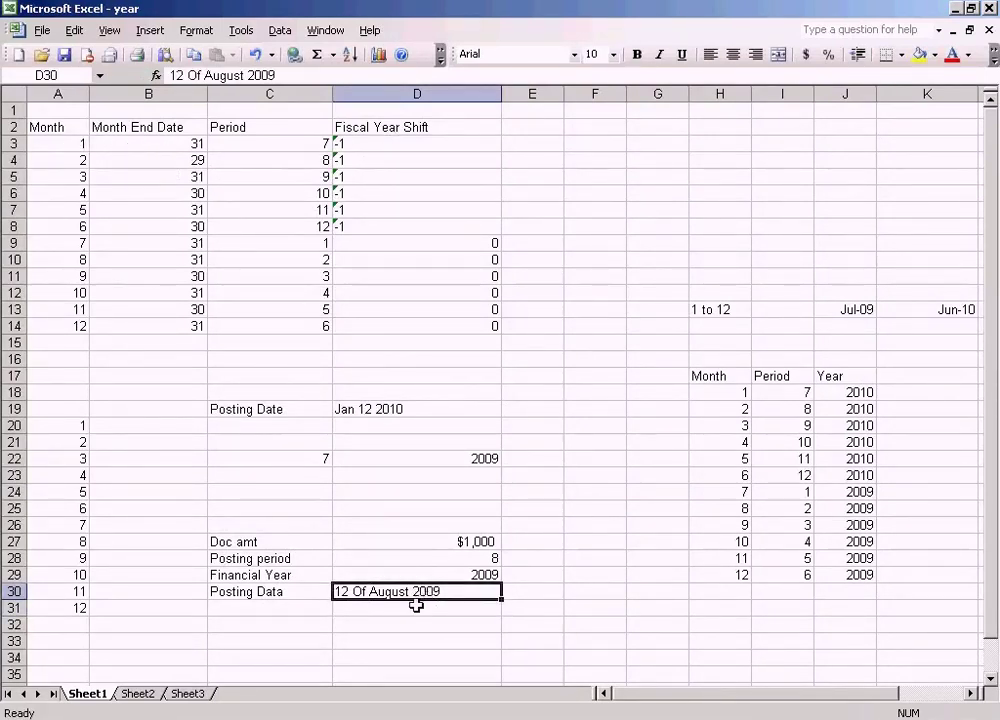
pyautogui.click(408, 611)
pyautogui.click(408, 594)
pyautogui.click(324, 718)
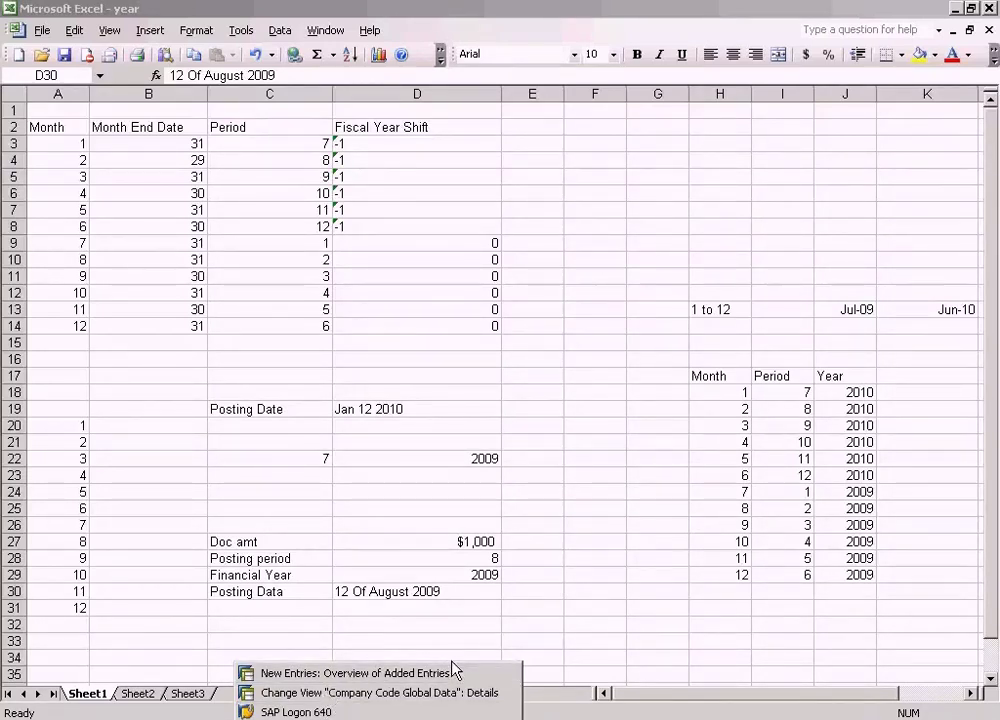
pyautogui.click(616, 620)
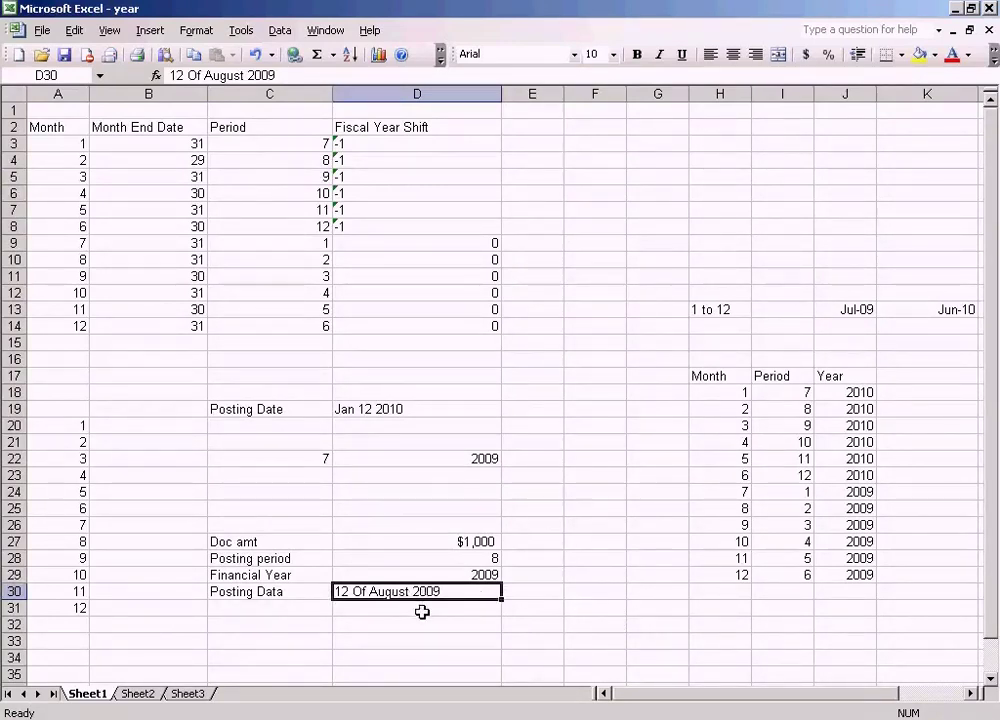
# Step: Change the posting date in D30 to "12 Of Feb 2010"
pyautogui.doubleClick(455, 590)
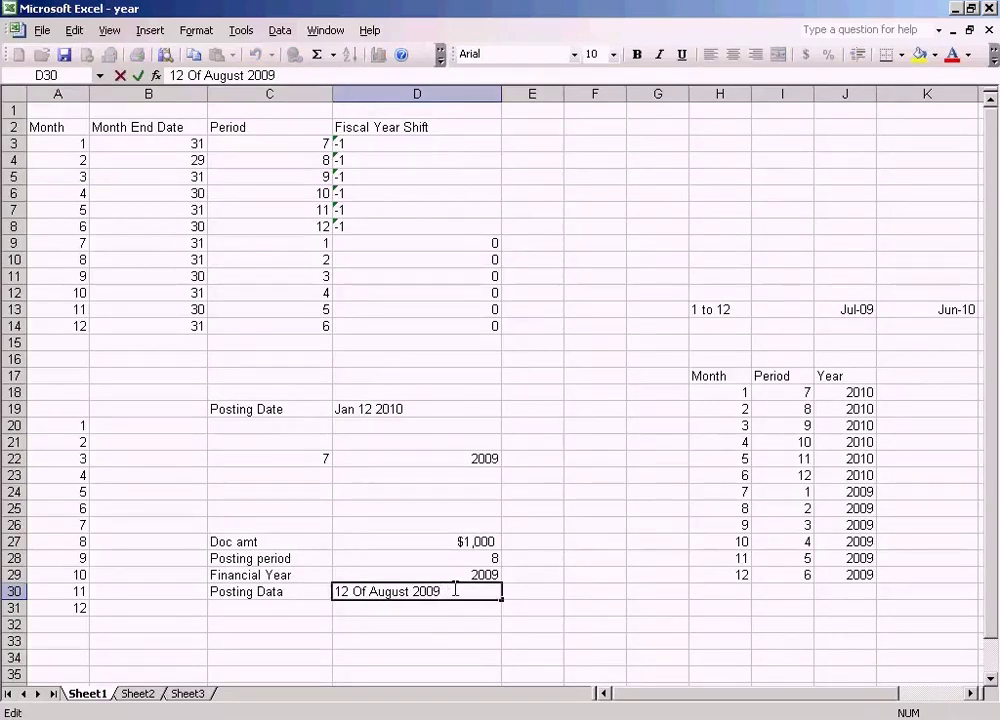
pyautogui.press('BackSpace')
pyautogui.press('BackSpace')
pyautogui.write('10')
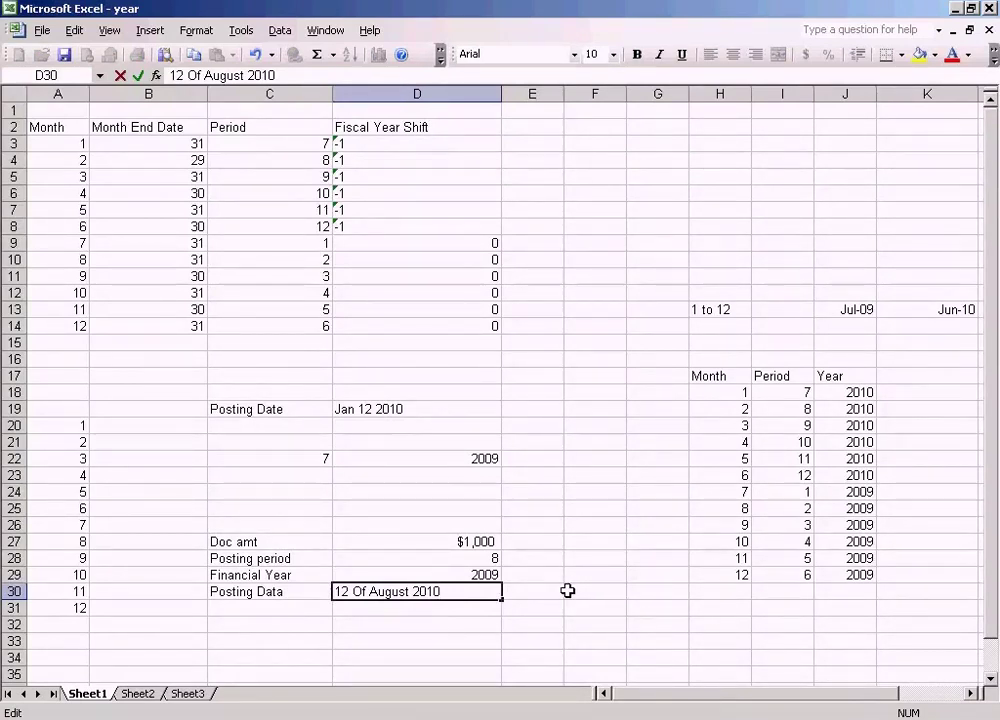
pyautogui.press('BackSpace')
pyautogui.press('BackSpace')
pyautogui.press('BackSpace')
pyautogui.press('BackSpace')
pyautogui.press('BackSpace')
pyautogui.press('BackSpace')
pyautogui.press('BackSpace')
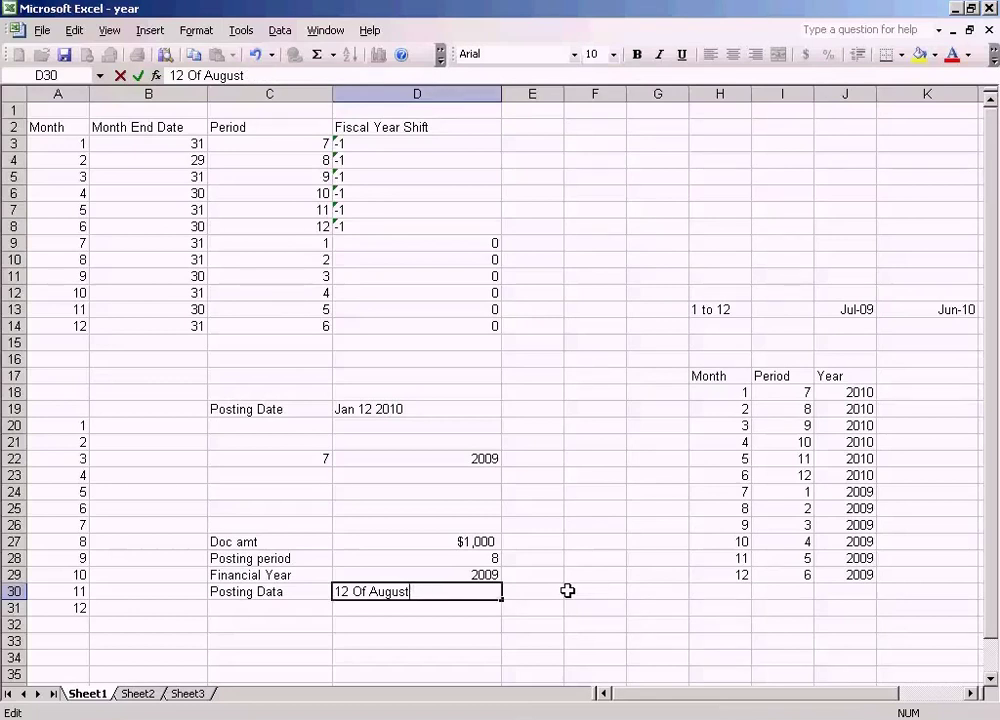
pyautogui.press('BackSpace')
pyautogui.press('BackSpace')
pyautogui.press('BackSpace')
pyautogui.press('BackSpace')
pyautogui.press('BackSpace')
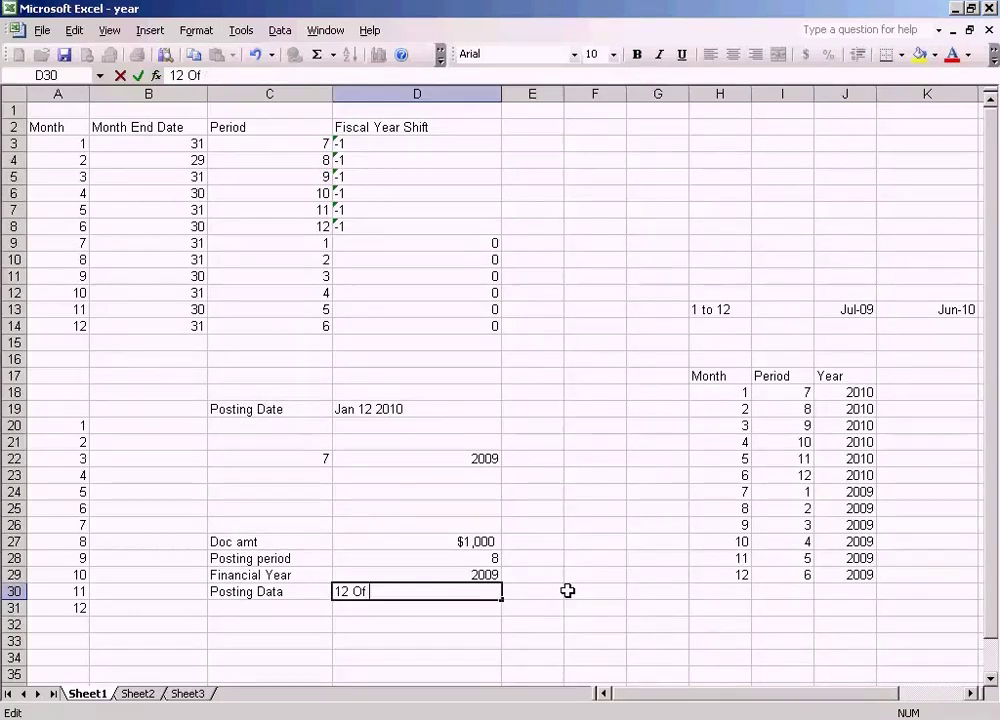
pyautogui.write('Feb 2010')
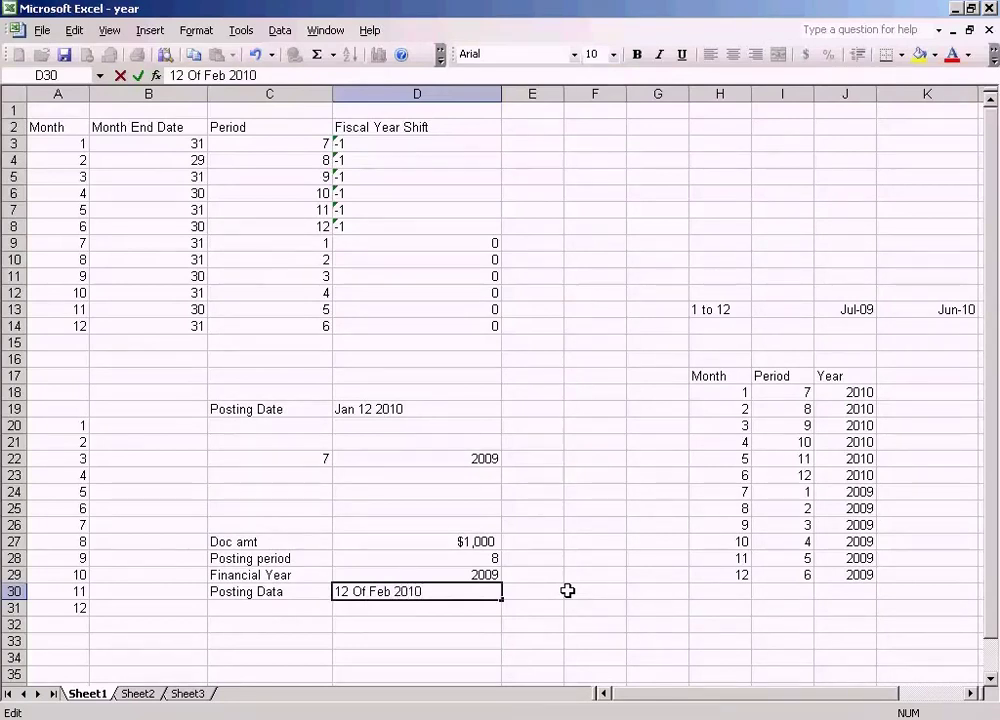
pyautogui.click(640, 542)
pyautogui.click(440, 609)
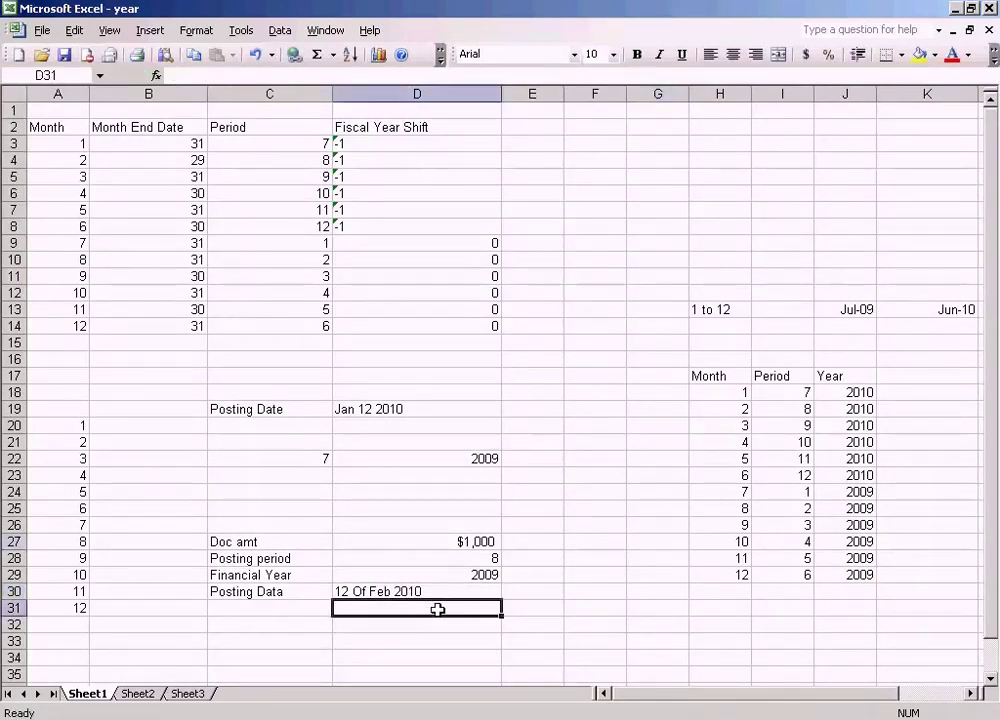
# Step: Compare the posting date in D30 with the month 2 row's month, month end date and period in the fiscal year table
pyautogui.click(400, 590)
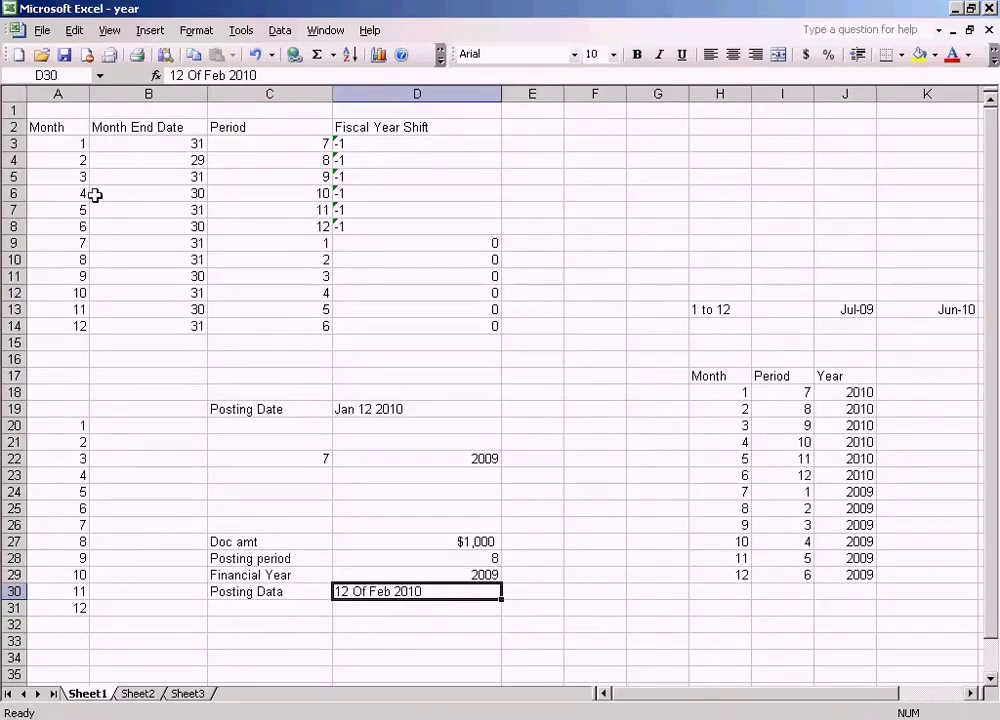
pyautogui.click(77, 162)
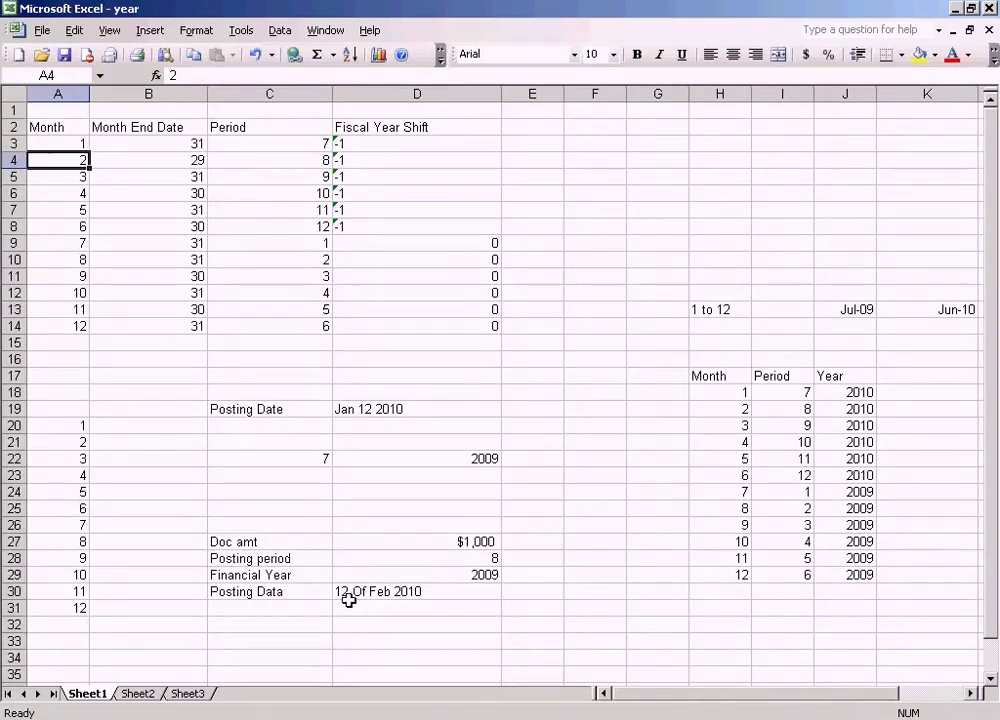
pyautogui.click(177, 160)
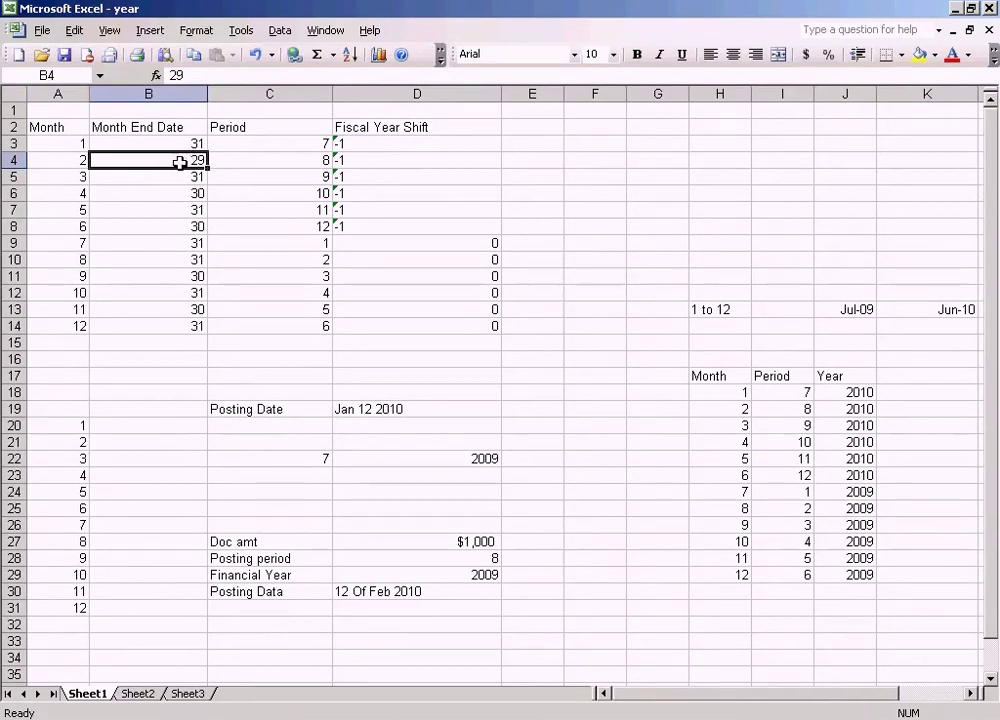
pyautogui.click(62, 160)
pyautogui.click(132, 160)
pyautogui.click(297, 160)
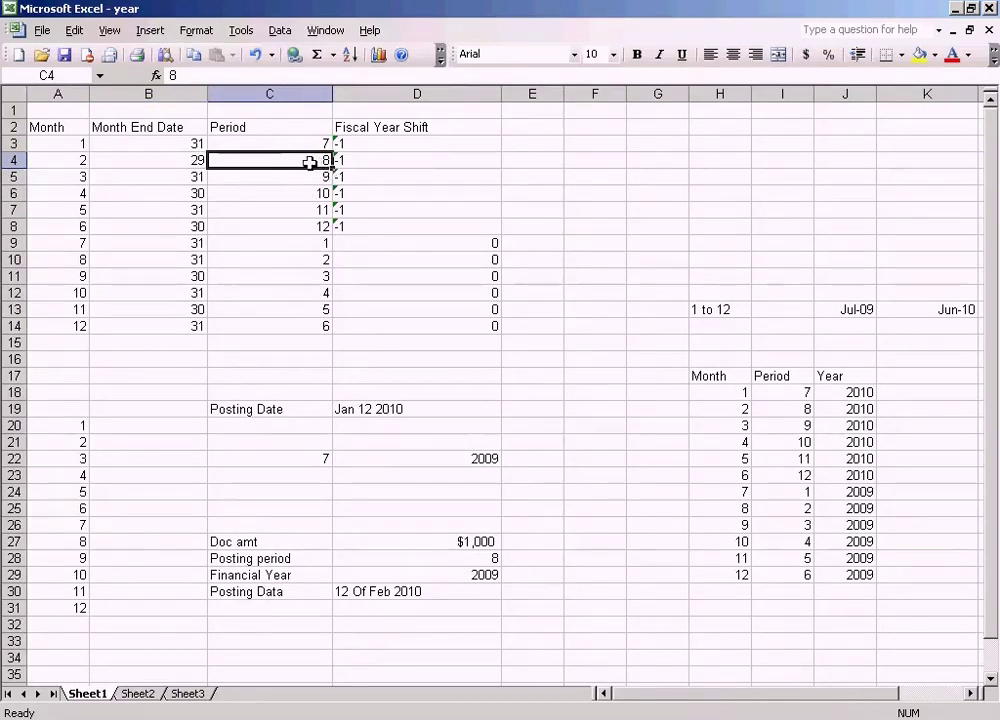
# Step: Compare the month 2 row's fiscal year shift with the sample document's financial year, posting period and posting date in D28:D30
pyautogui.click(367, 161)
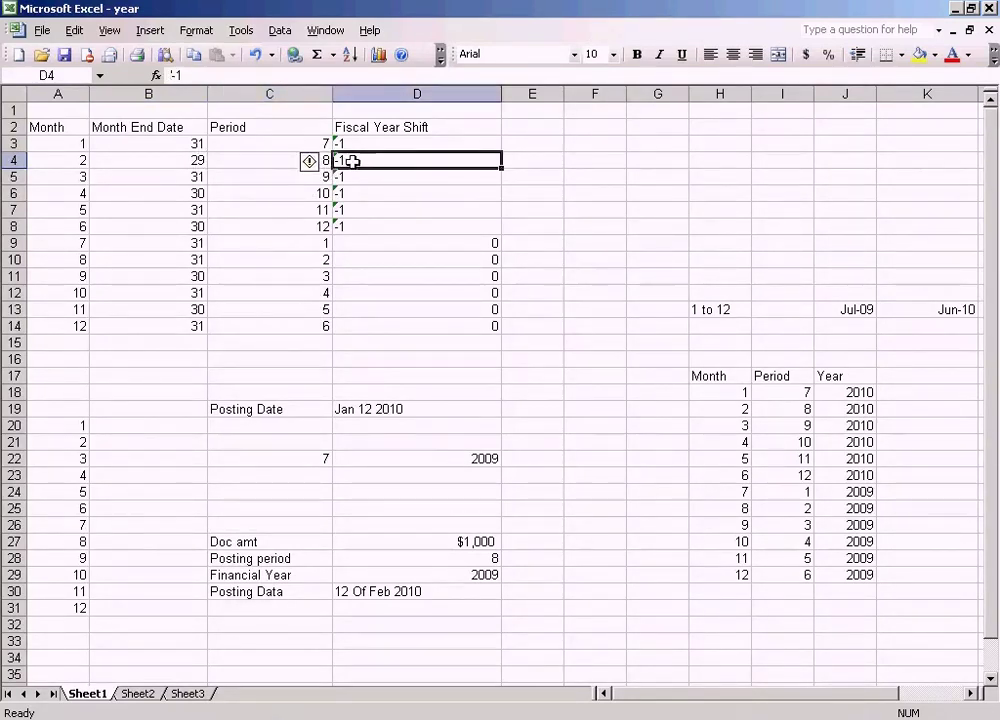
pyautogui.click(473, 576)
pyautogui.click(489, 558)
pyautogui.click(484, 574)
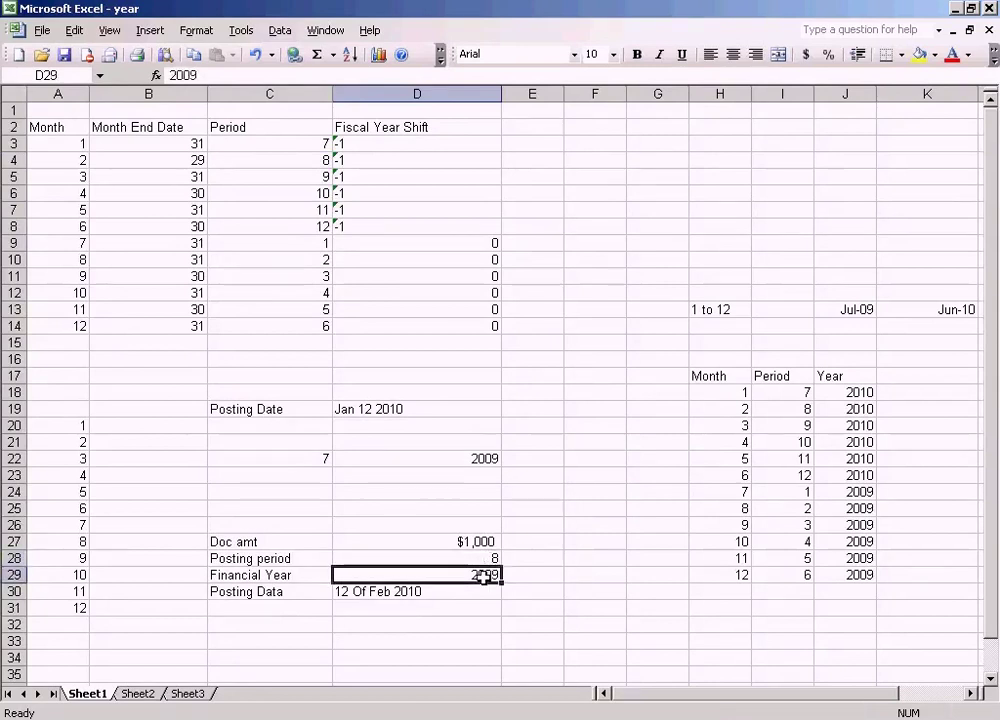
pyautogui.click(406, 594)
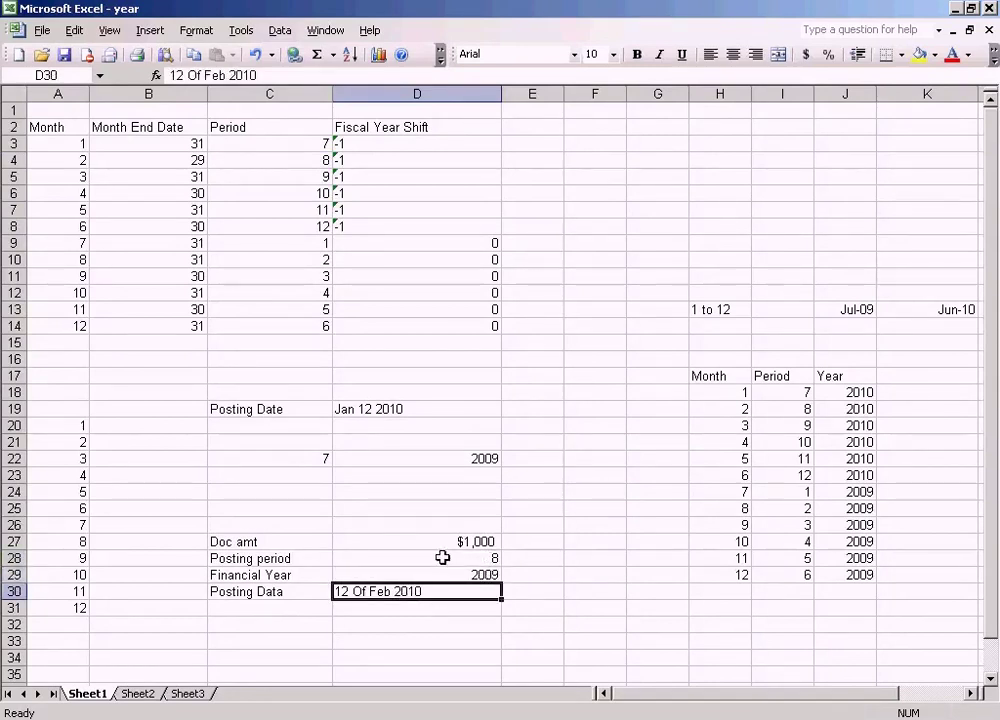
# Step: Correct the label in C30 to "Posting Date"
pyautogui.click(296, 591)
pyautogui.press('F2')
pyautogui.press('BackSpace')
pyautogui.write('e')
pyautogui.click(380, 606)
pyautogui.click(420, 588)
# Step: Copy the twelve data rows A3:D14 of the fiscal year table
pyautogui.click(288, 326)
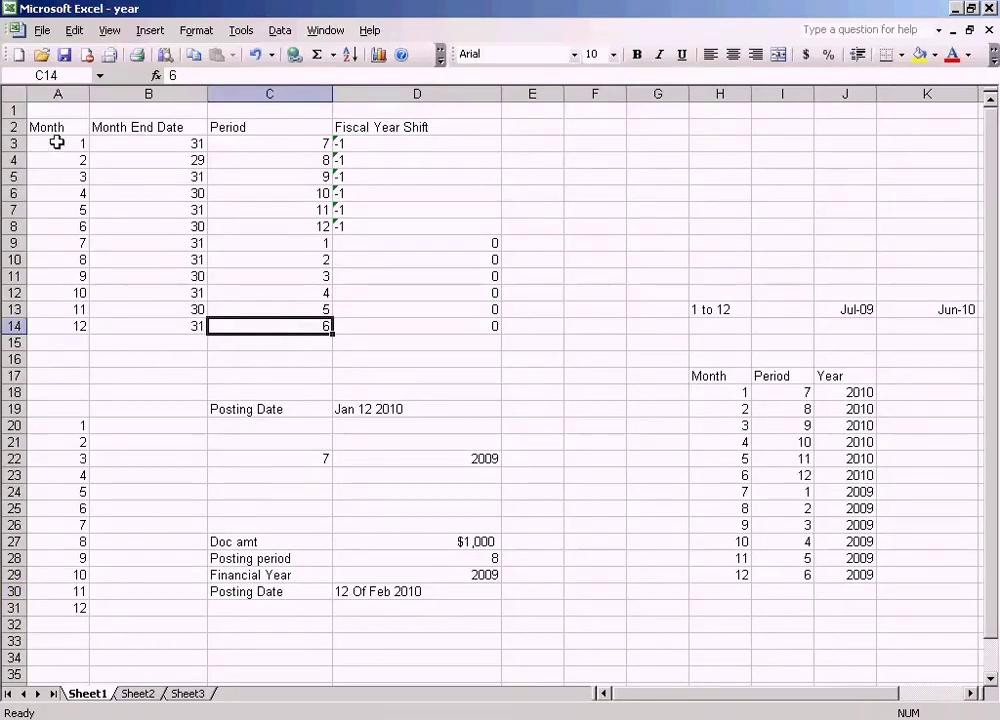
pyautogui.moveTo(57, 143); pyautogui.dragTo(455, 327)
pyautogui.hotkey('ctrl', 'c')
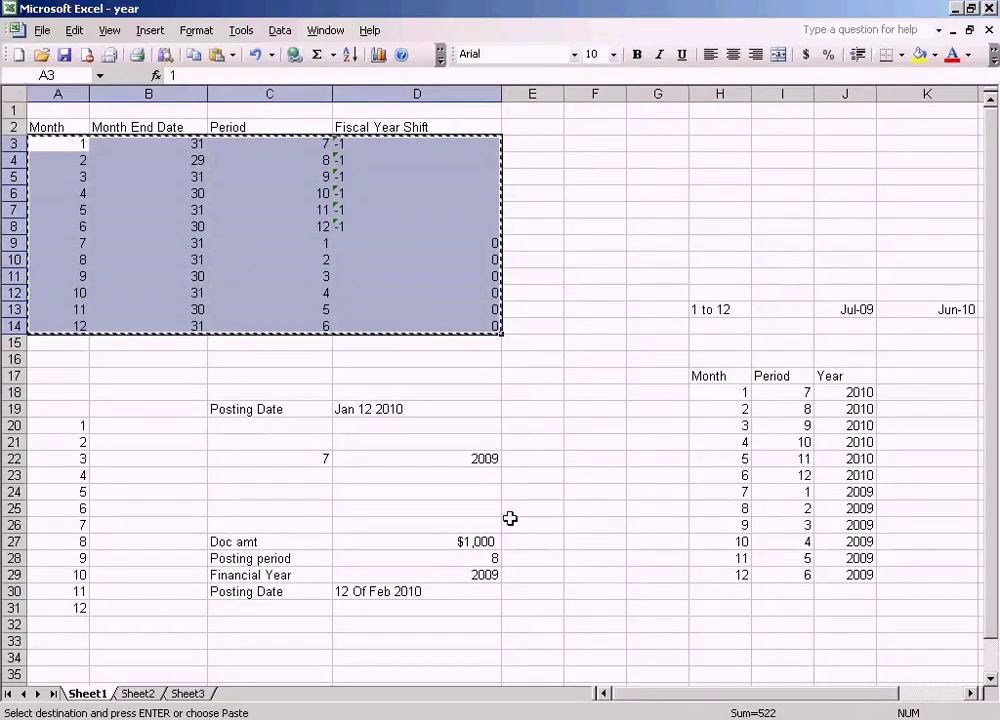
# Step: Switch to the SAP new period entries of variant S4 and go back to the fiscal year variants overview
pyautogui.click(330, 717)
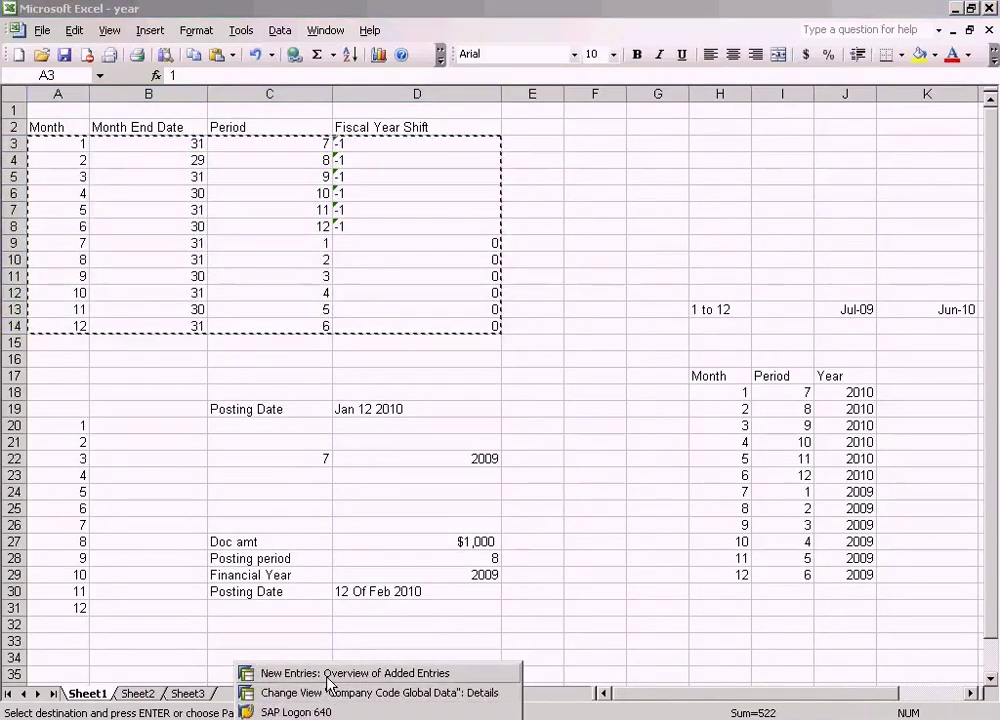
pyautogui.click(330, 678)
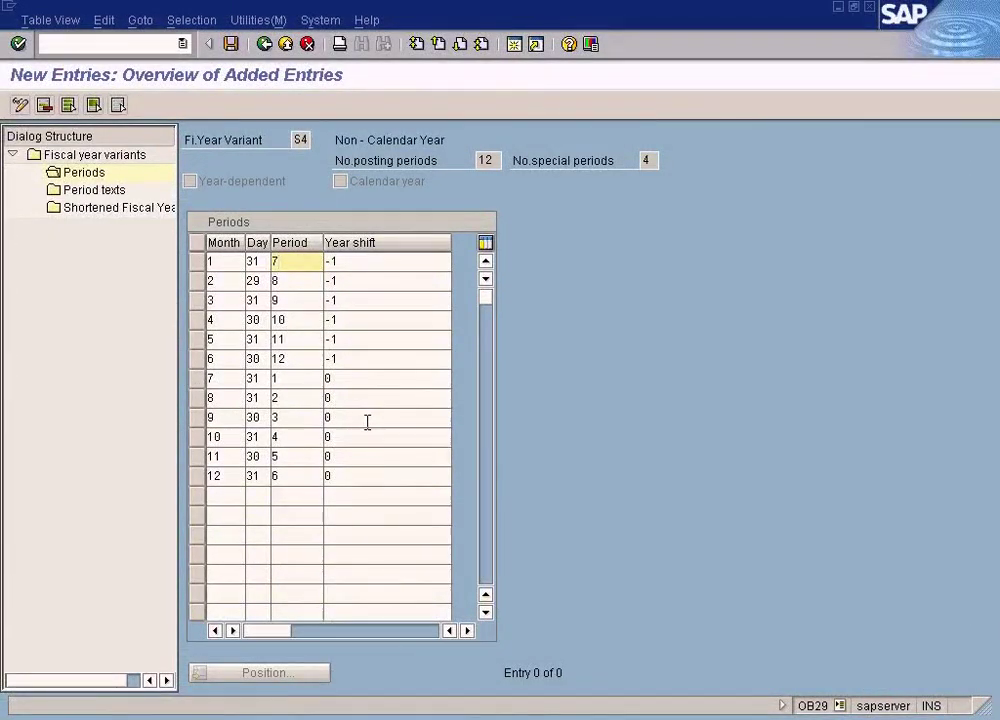
pyautogui.click(348, 475)
pyautogui.click(220, 262)
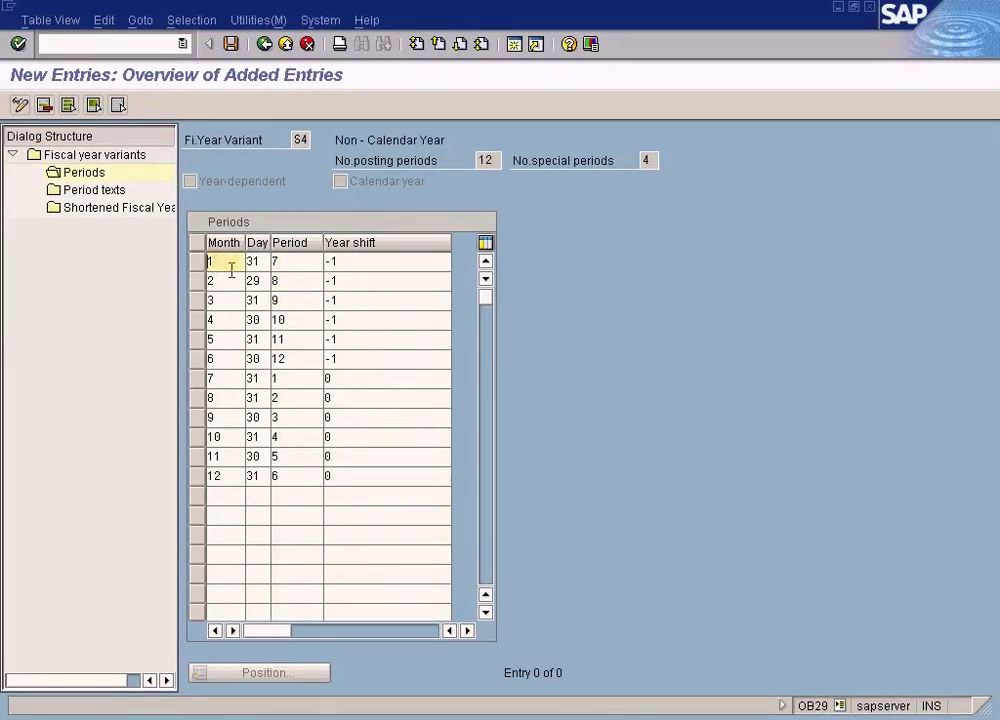
pyautogui.click(265, 44)
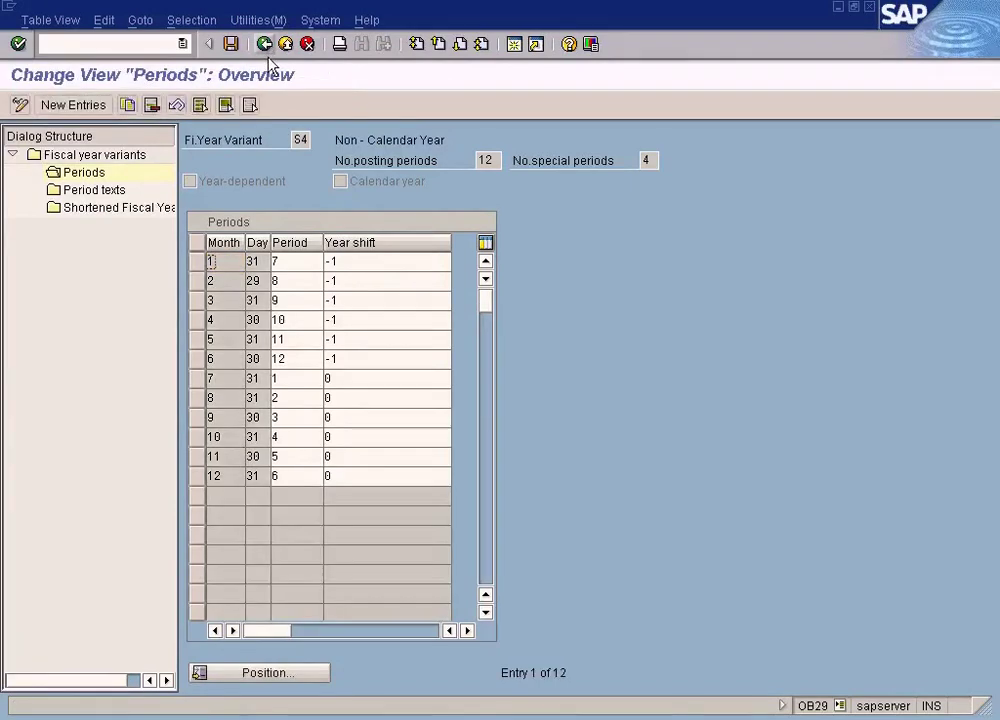
pyautogui.click(285, 45)
pyautogui.click(333, 331)
pyautogui.click(153, 406)
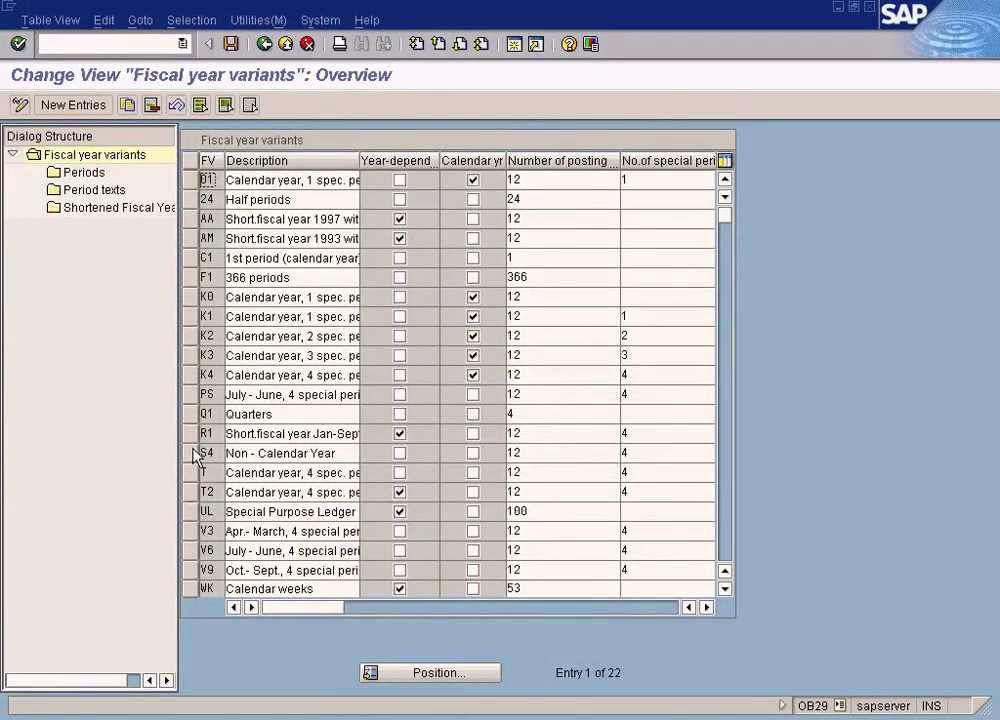
# Step: Create new period entries for fiscal year variant S4 by pasting the copied month, day, period and year shift rows
pyautogui.click(196, 455)
pyautogui.doubleClick(88, 174)
pyautogui.click(72, 104)
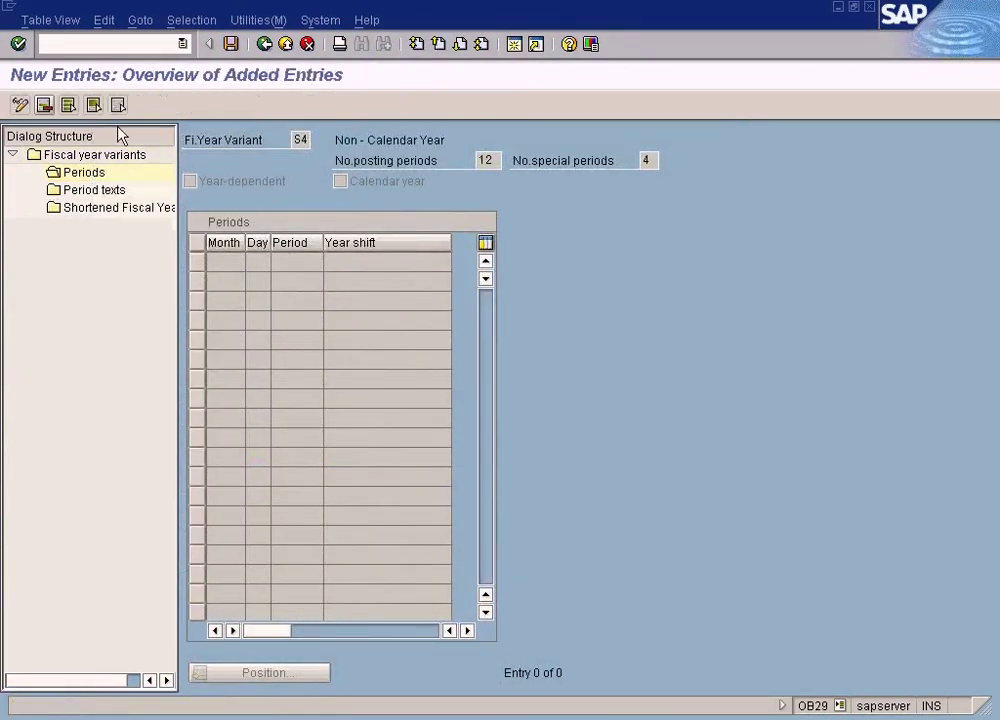
pyautogui.hotkey('ctrl', 'v')
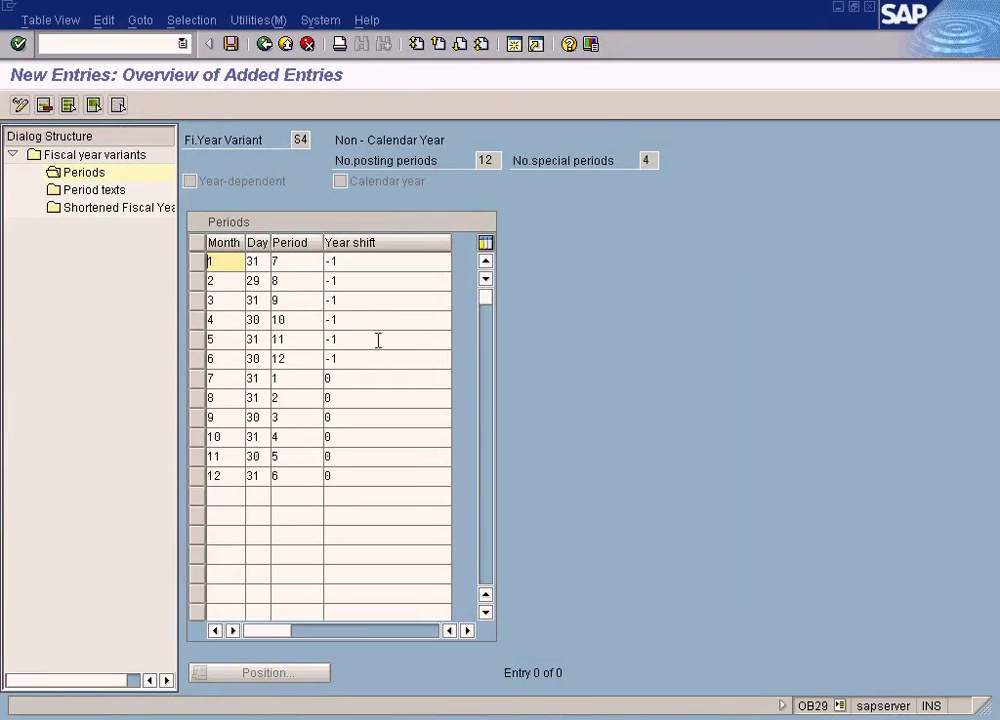
pyautogui.click(352, 455)
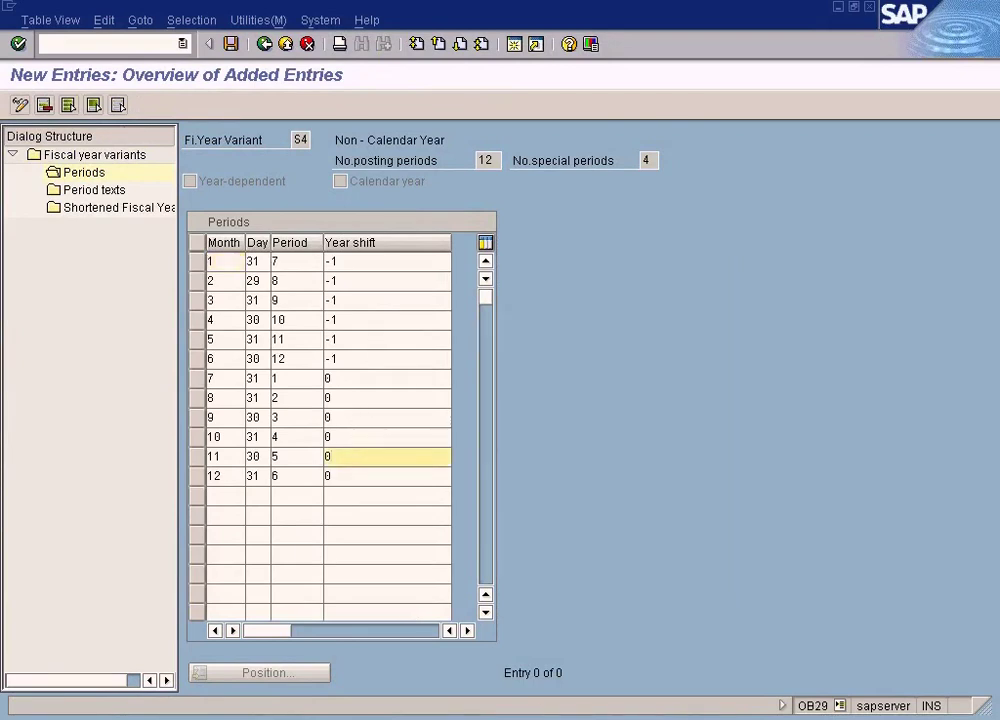
# Step: Check the pasted periods against the table in the year workbook, and save them in SAP
pyautogui.click(578, 719)
pyautogui.click(580, 712)
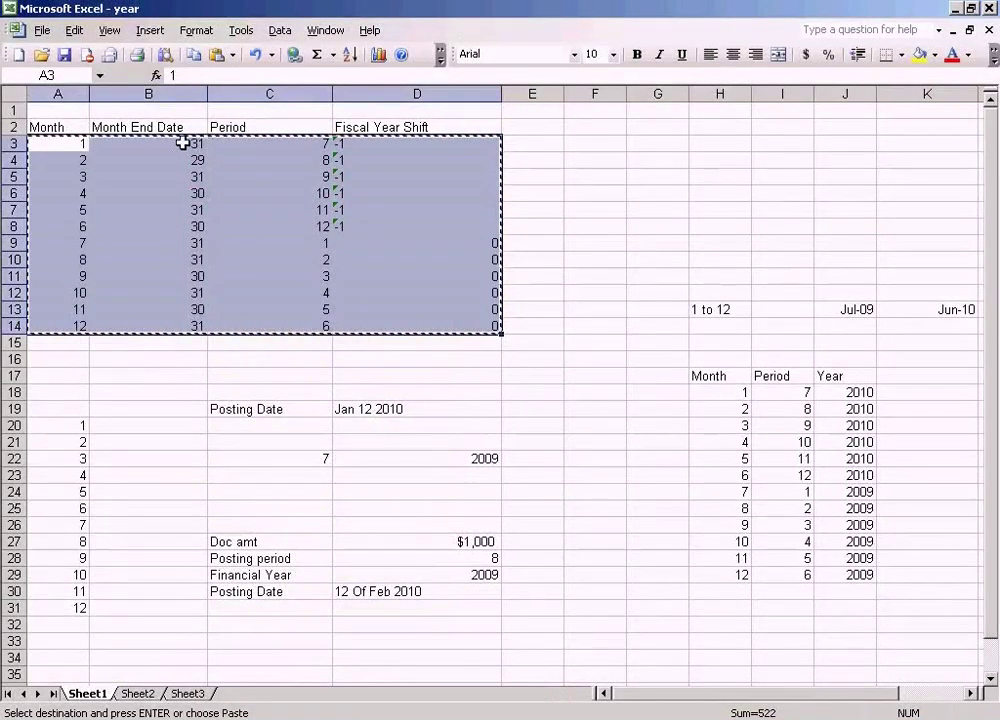
pyautogui.click(578, 719)
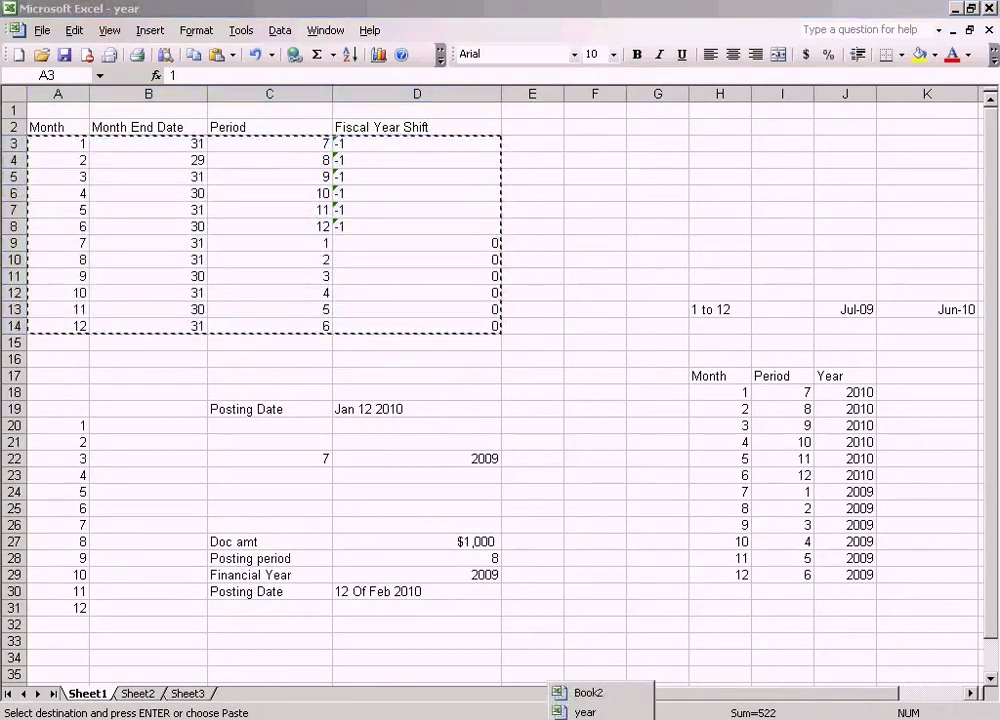
pyautogui.click(330, 719)
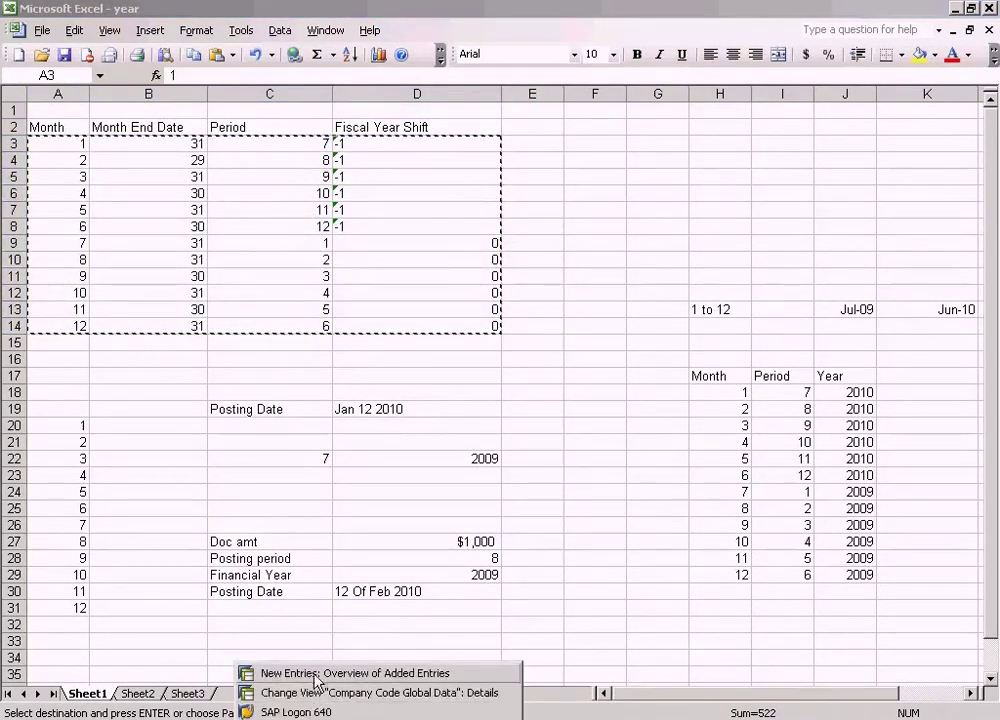
pyautogui.click(322, 670)
pyautogui.click(230, 44)
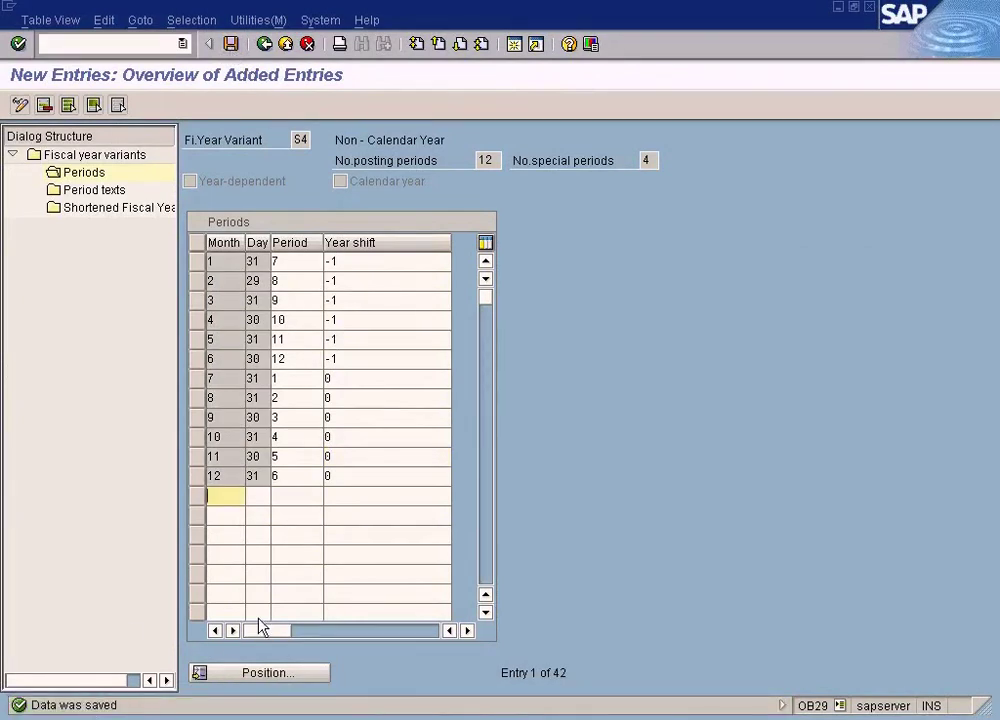
# Step: Examine the day and period of the month 2 entry in variant S4
pyautogui.click(277, 281)
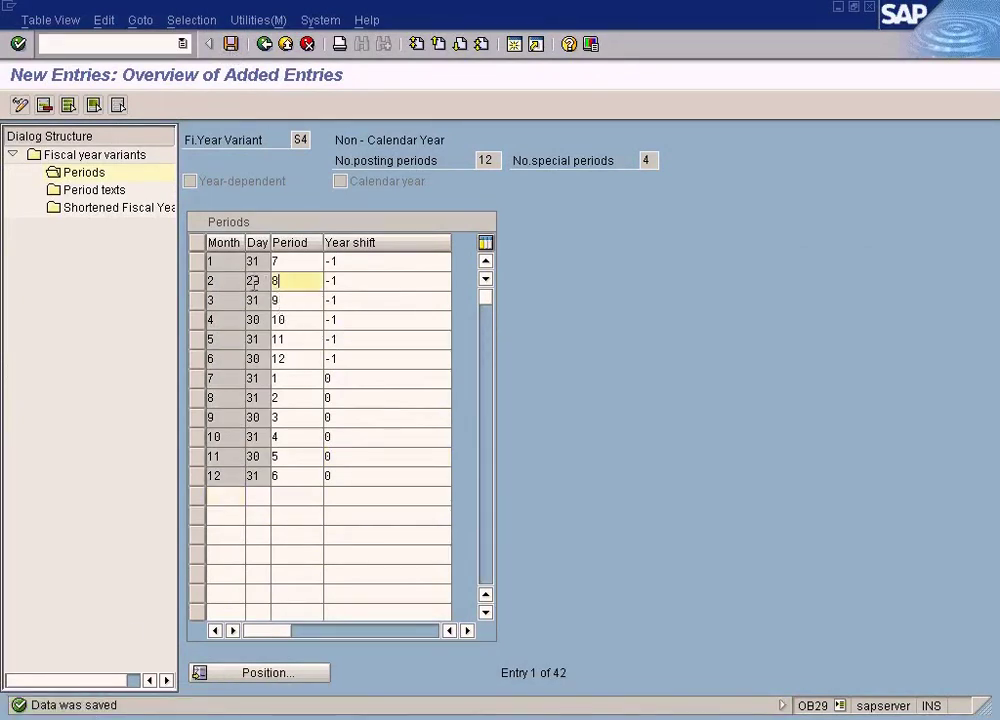
pyautogui.moveTo(261, 281); pyautogui.dragTo(192, 280)
pyautogui.moveTo(262, 281); pyautogui.dragTo(246, 281)
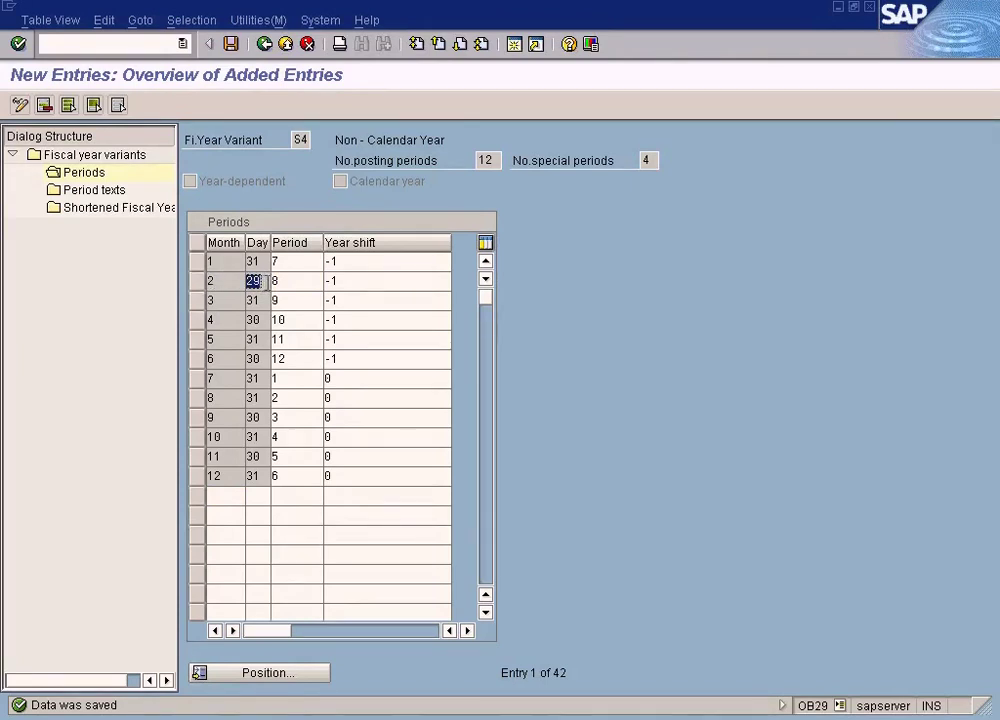
pyautogui.click(280, 283)
pyautogui.moveTo(262, 281); pyautogui.dragTo(238, 281)
# Step: Save the period entries again and return to variant S4 in the fiscal year variants overview
pyautogui.click(231, 44)
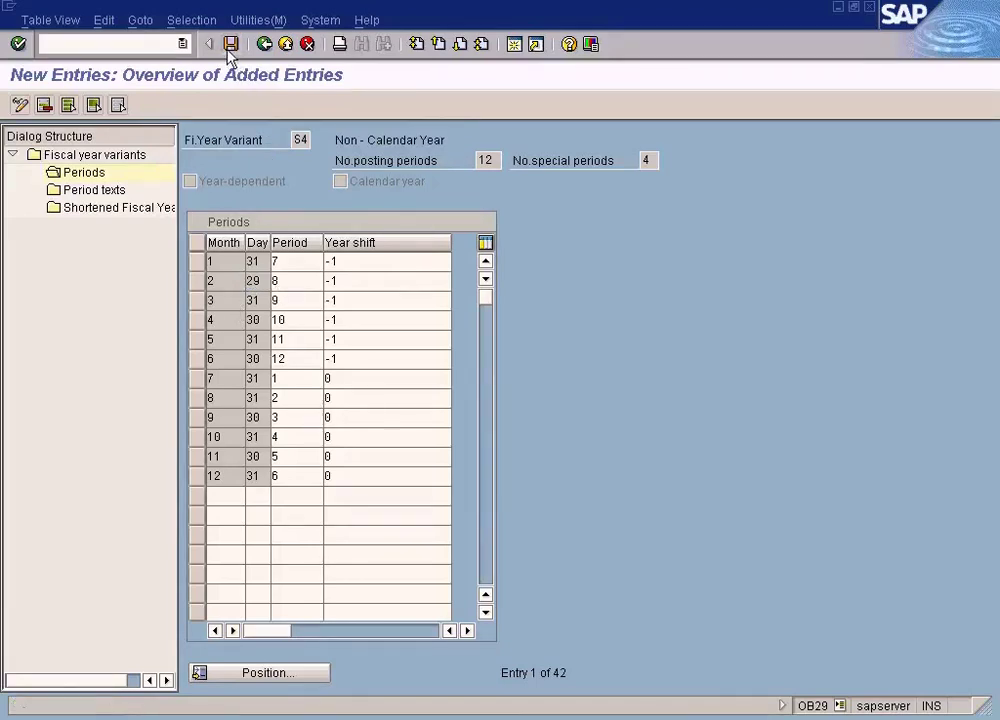
pyautogui.click(264, 45)
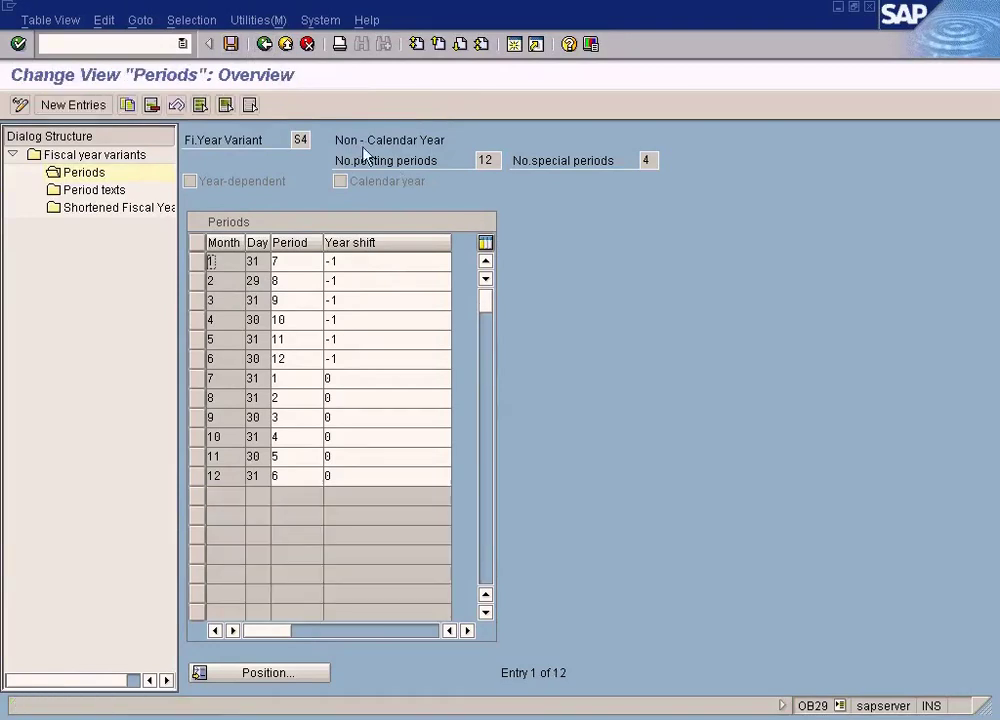
pyautogui.click(266, 45)
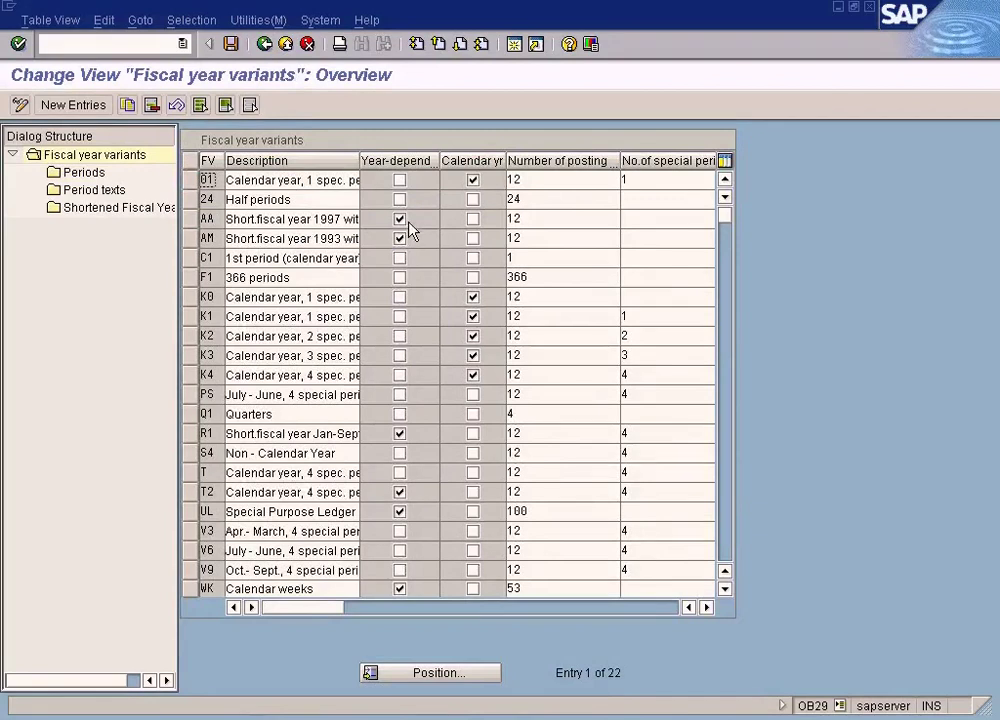
pyautogui.click(191, 454)
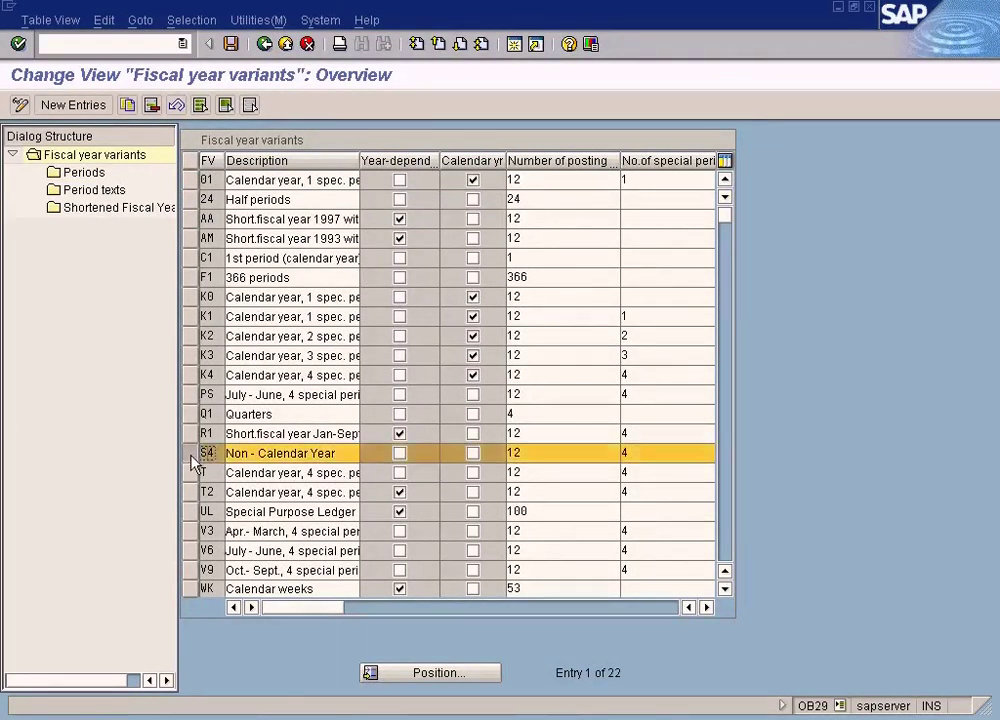
pyautogui.click(192, 454)
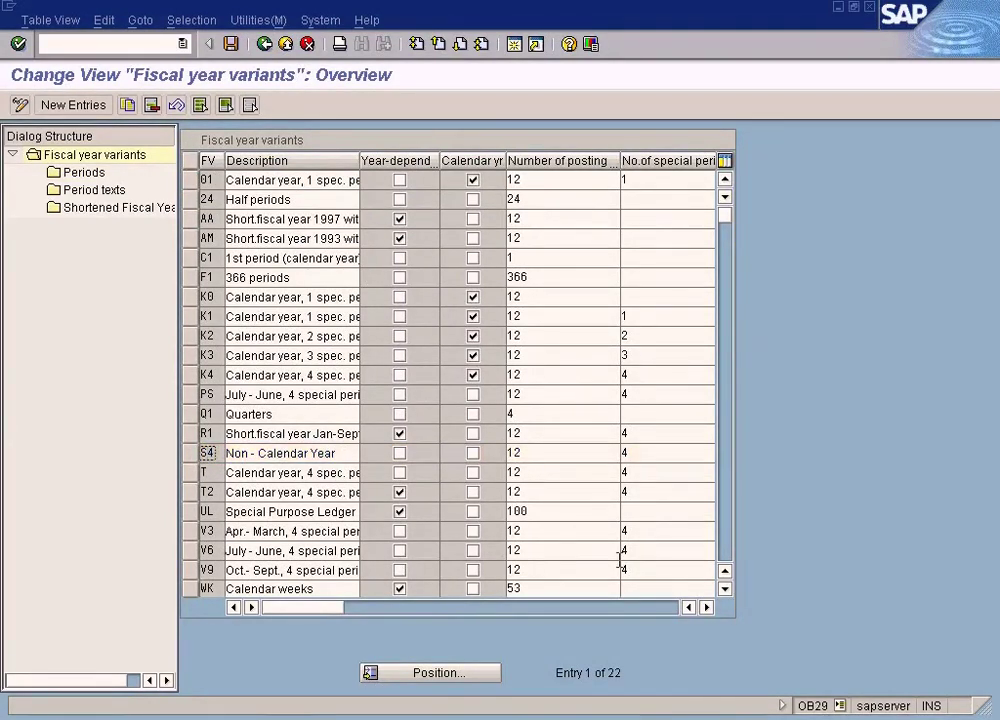
pyautogui.click(880, 718)
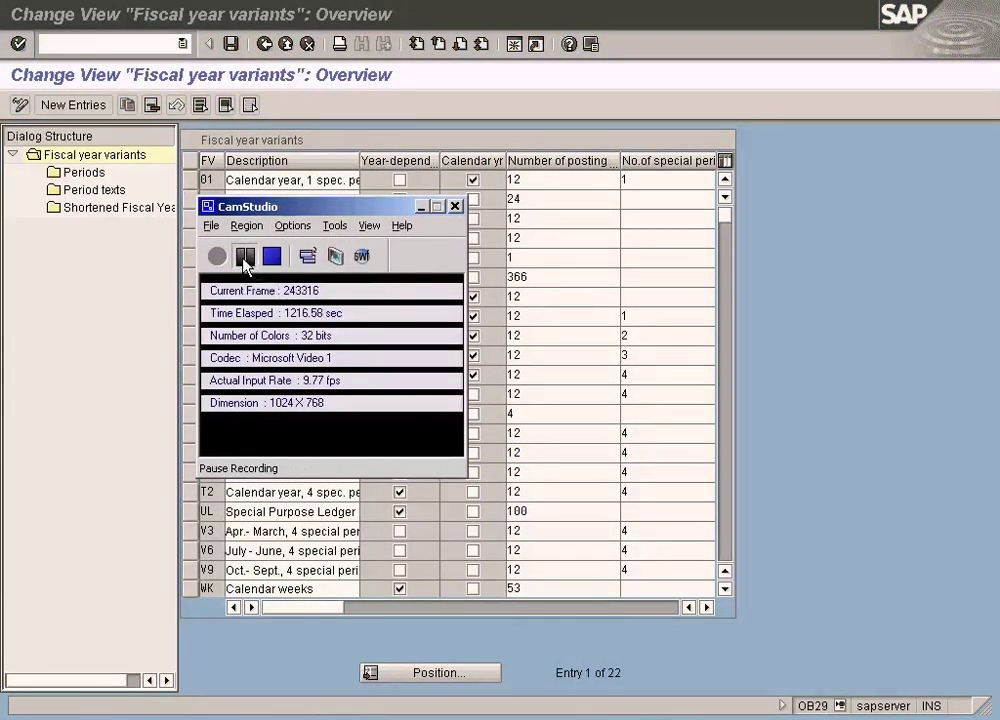
pyautogui.click(244, 258)
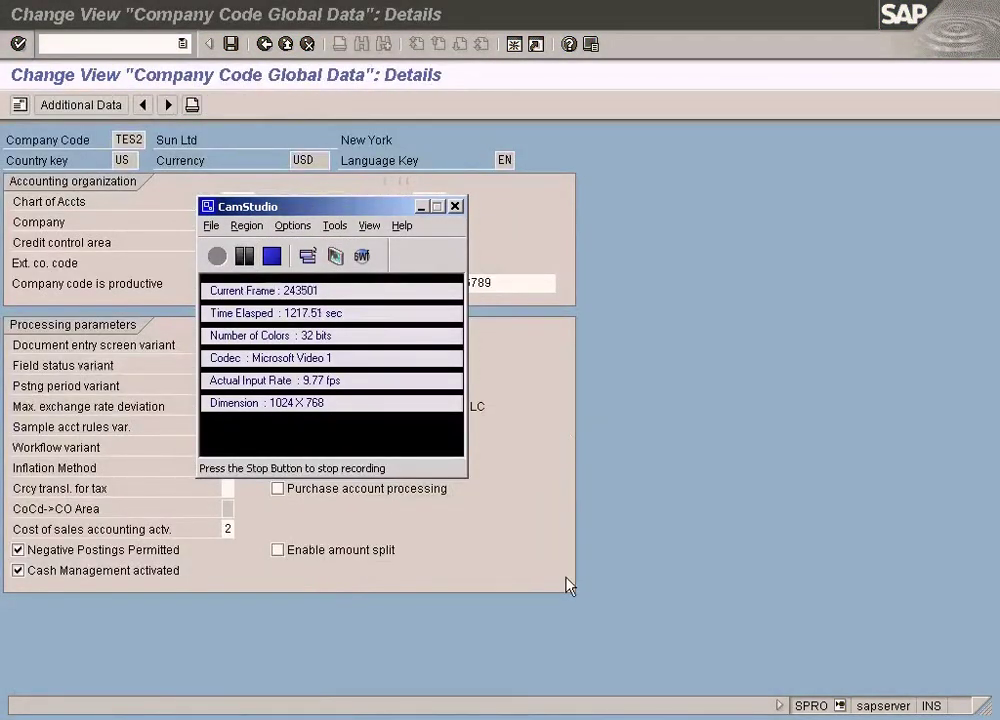
pyautogui.click(661, 548)
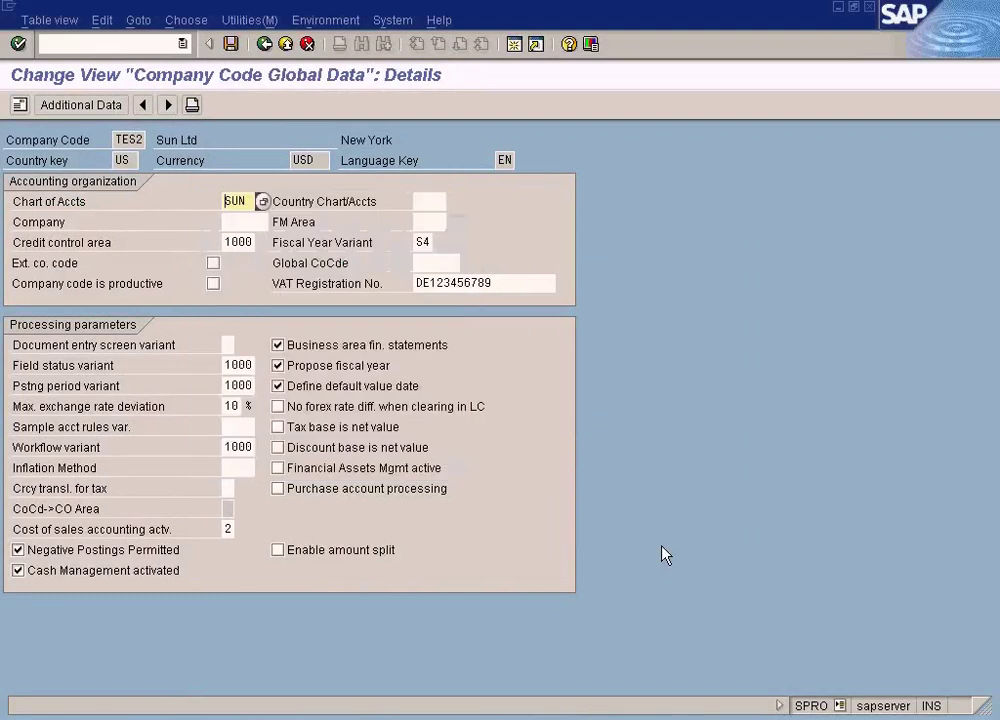
# Step: Switch to the year workbook in Excel and examine the Month, Period, Fiscal Year and Calendar Year columns of the table at F17
pyautogui.click(530, 718)
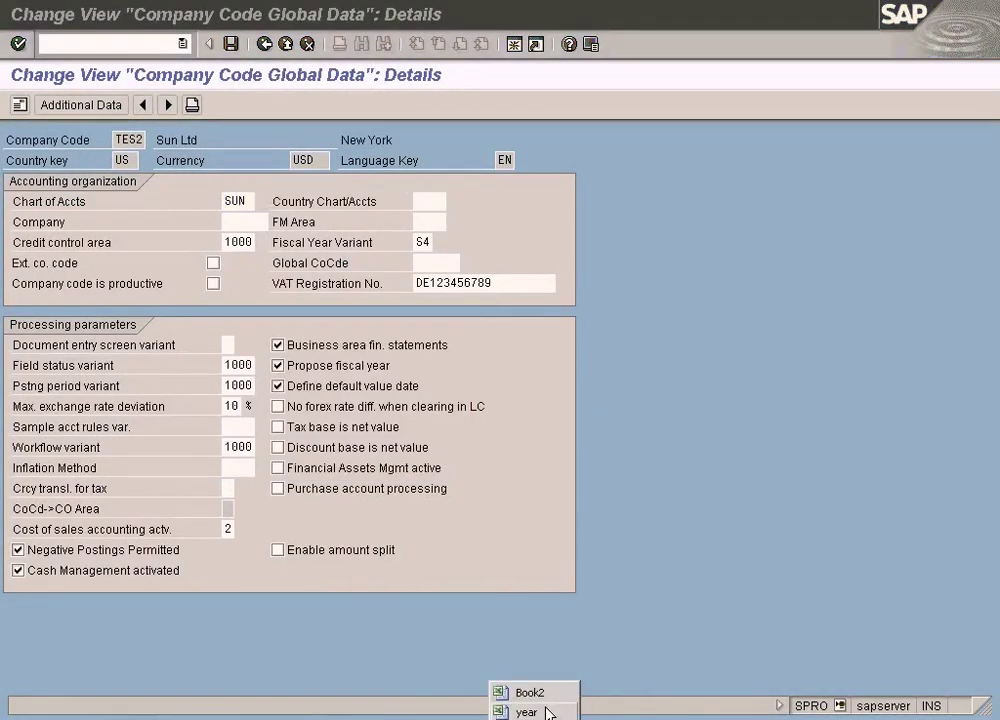
pyautogui.click(527, 712)
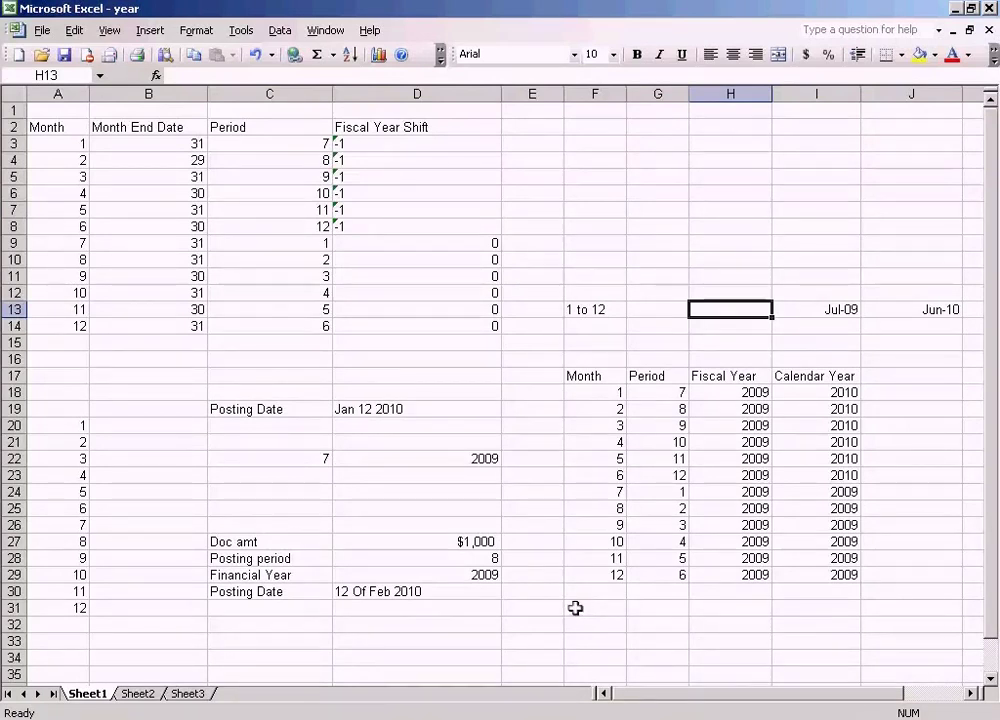
pyautogui.click(618, 376)
pyautogui.click(680, 392)
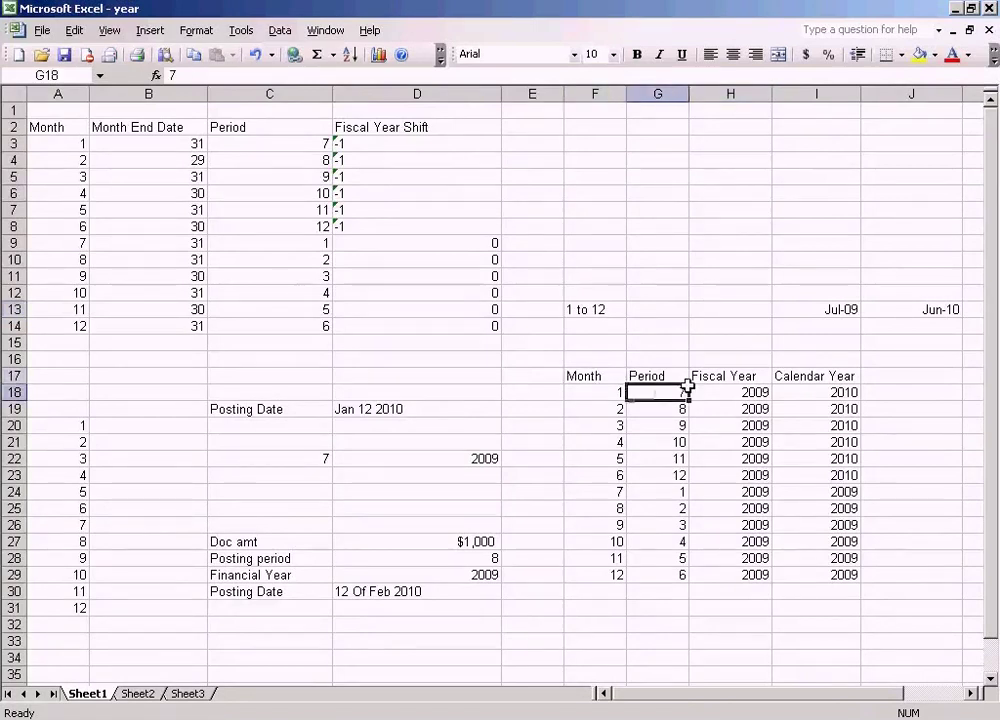
pyautogui.click(732, 377)
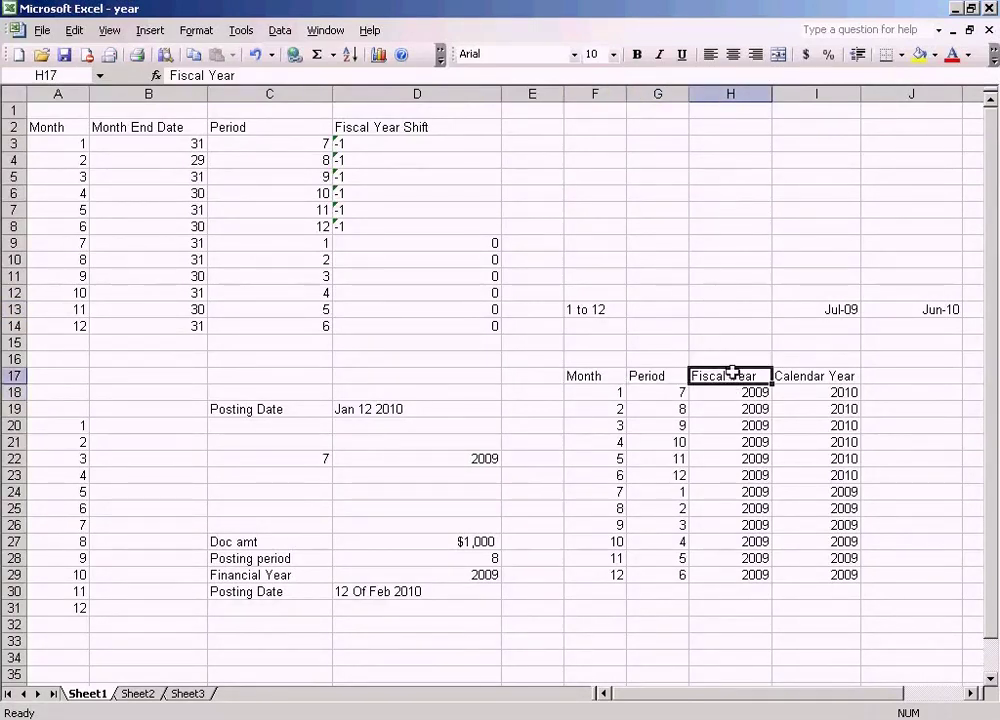
pyautogui.click(818, 377)
pyautogui.click(676, 377)
pyautogui.click(585, 377)
pyautogui.click(720, 377)
pyautogui.click(647, 377)
pyautogui.click(596, 377)
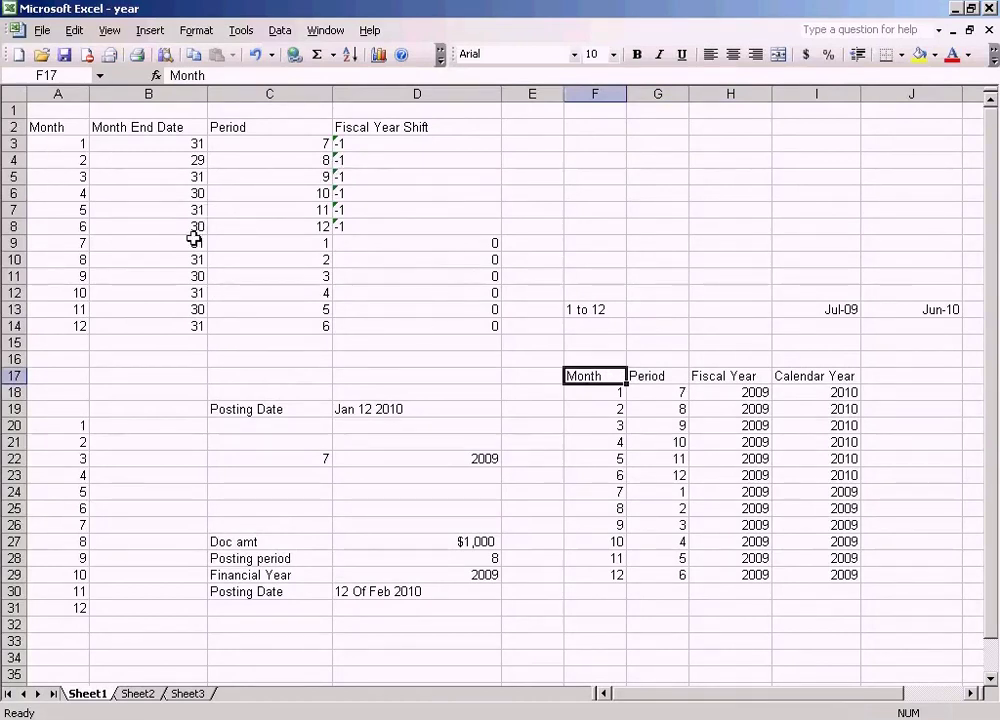
# Step: Compare the fiscal year table A3:D14 with the Calendar Year values for months 1 and 2 in I18:I19
pyautogui.moveTo(80, 143); pyautogui.dragTo(413, 320)
pyautogui.click(781, 277)
pyautogui.click(815, 377)
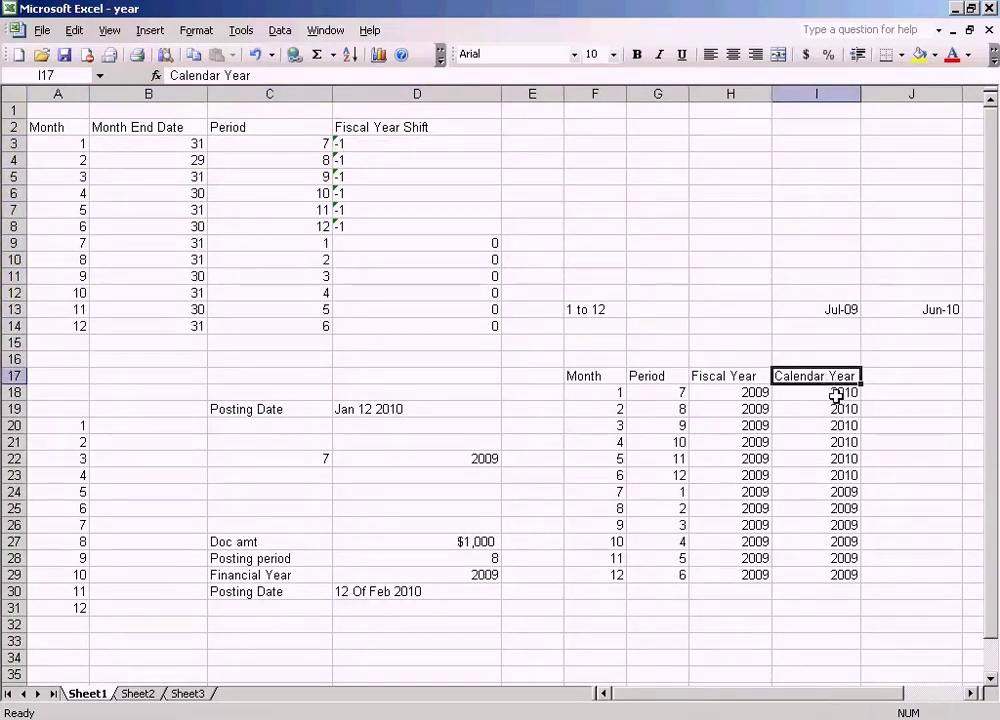
pyautogui.click(836, 396)
pyautogui.click(838, 408)
pyautogui.click(835, 398)
pyautogui.click(835, 410)
# Step: Change the Month header in F17 to Calendar Month and widen column F to fit it
pyautogui.doubleClick(608, 376)
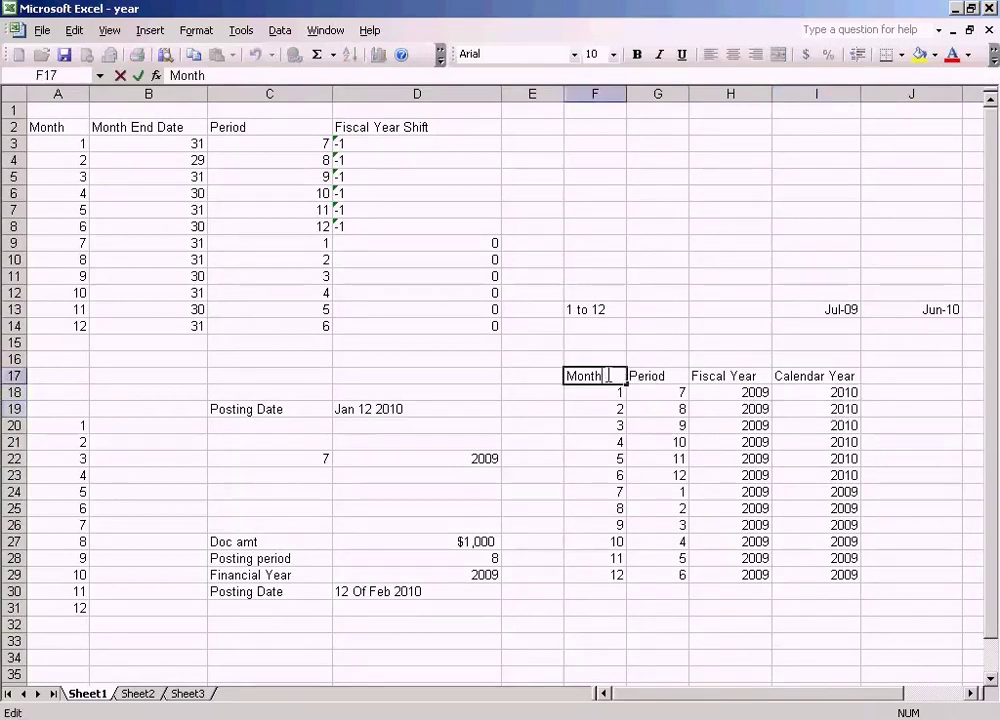
pyautogui.write('Calendar')
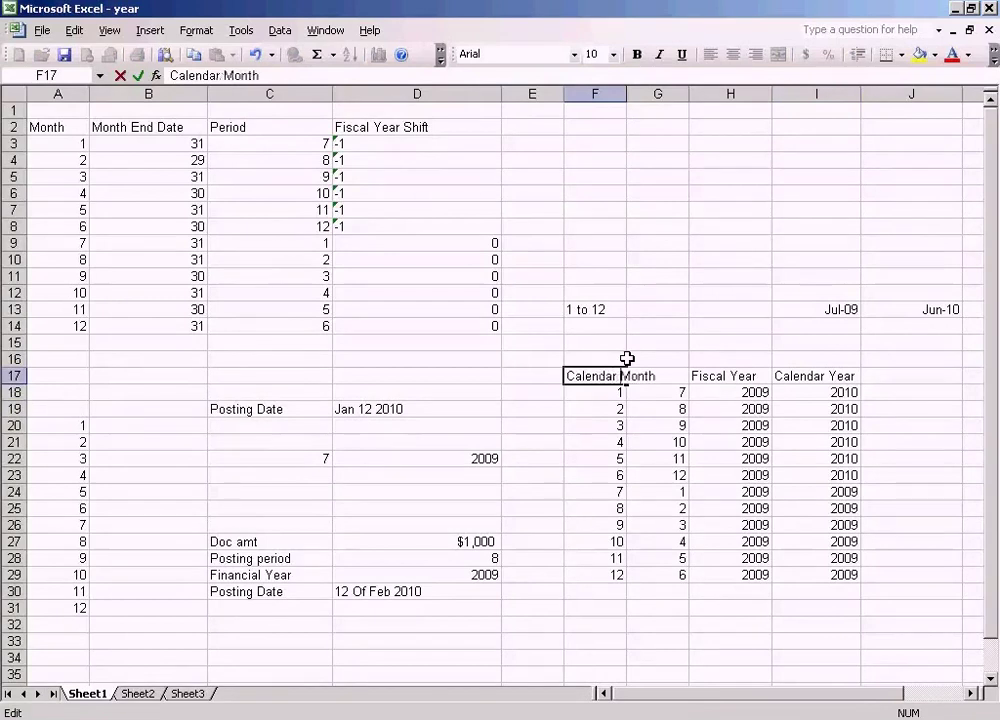
pyautogui.click(676, 207)
pyautogui.moveTo(627, 95); pyautogui.dragTo(670, 98)
pyautogui.click(832, 157)
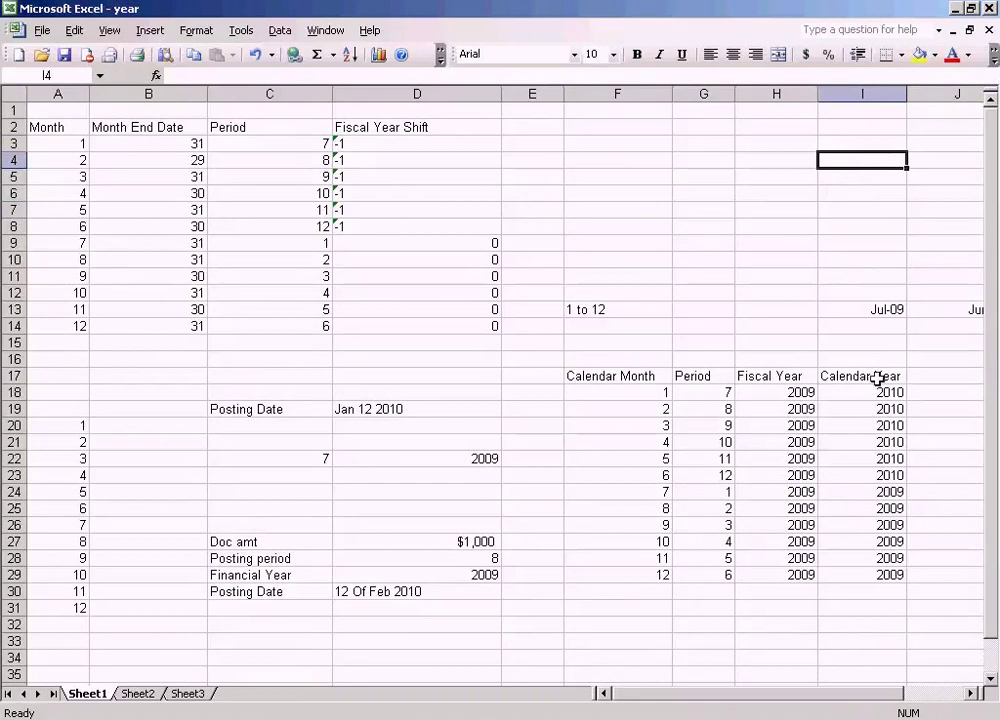
# Step: Move the Jul-09 and Jun-10 dates from I13:J13 to G13:H13
pyautogui.moveTo(850, 309); pyautogui.dragTo(968, 309)
pyautogui.hotkey('ctrl', 'c')
pyautogui.moveTo(732, 309); pyautogui.dragTo(795, 309)
pyautogui.press('Return')
pyautogui.click(792, 226)
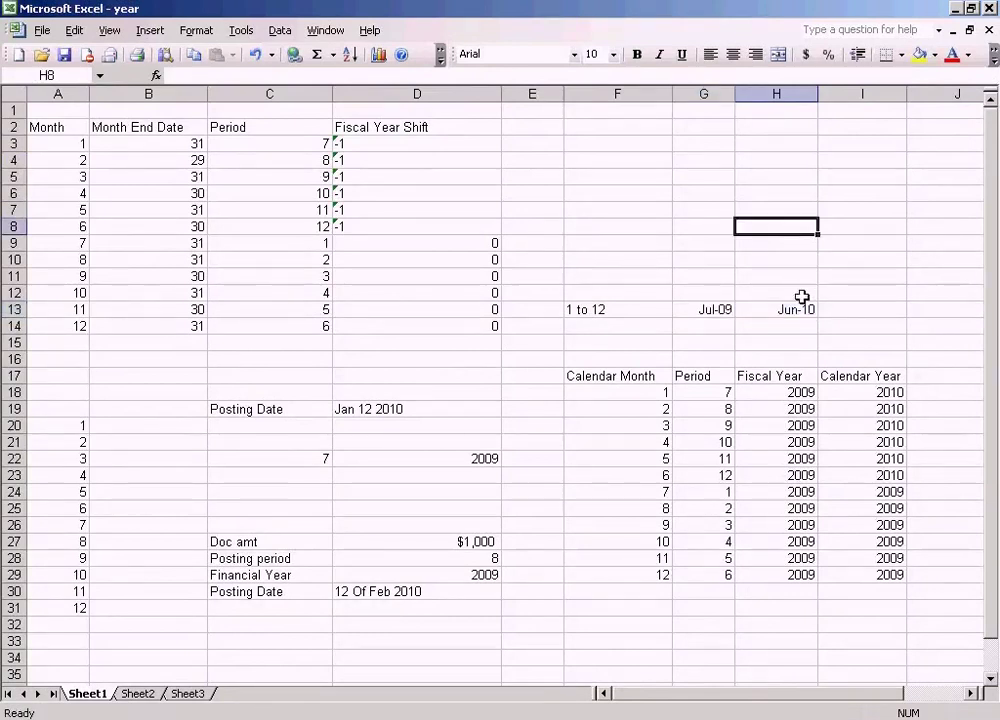
# Step: Examine the Period, Fiscal Year and Calendar Year values of calendar month 3 in row 20
pyautogui.click(868, 326)
pyautogui.click(868, 392)
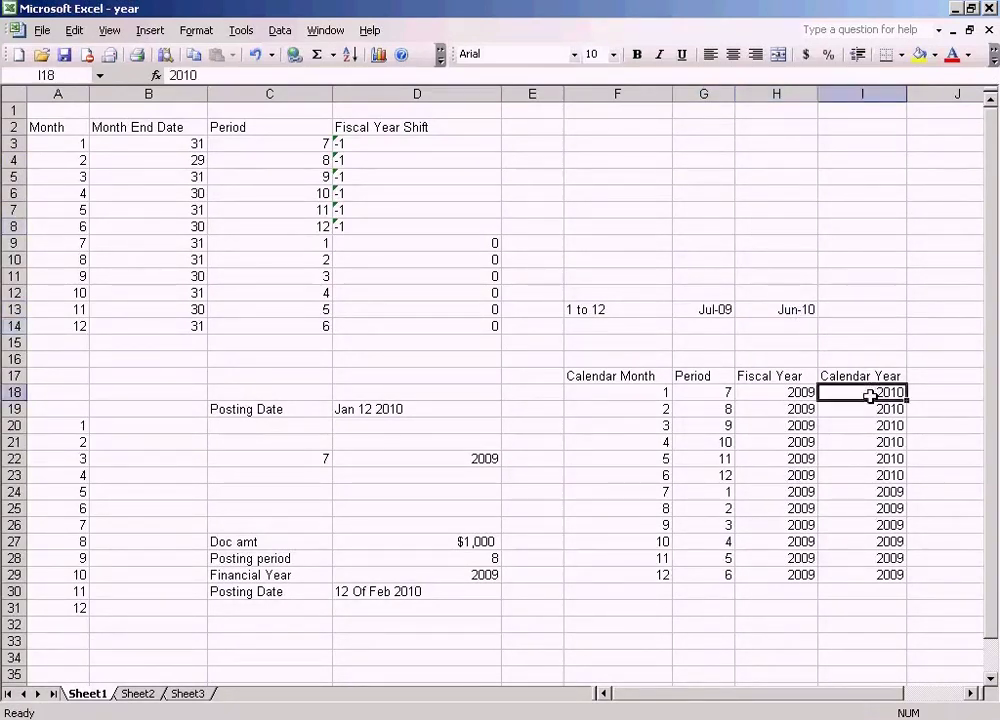
pyautogui.click(868, 428)
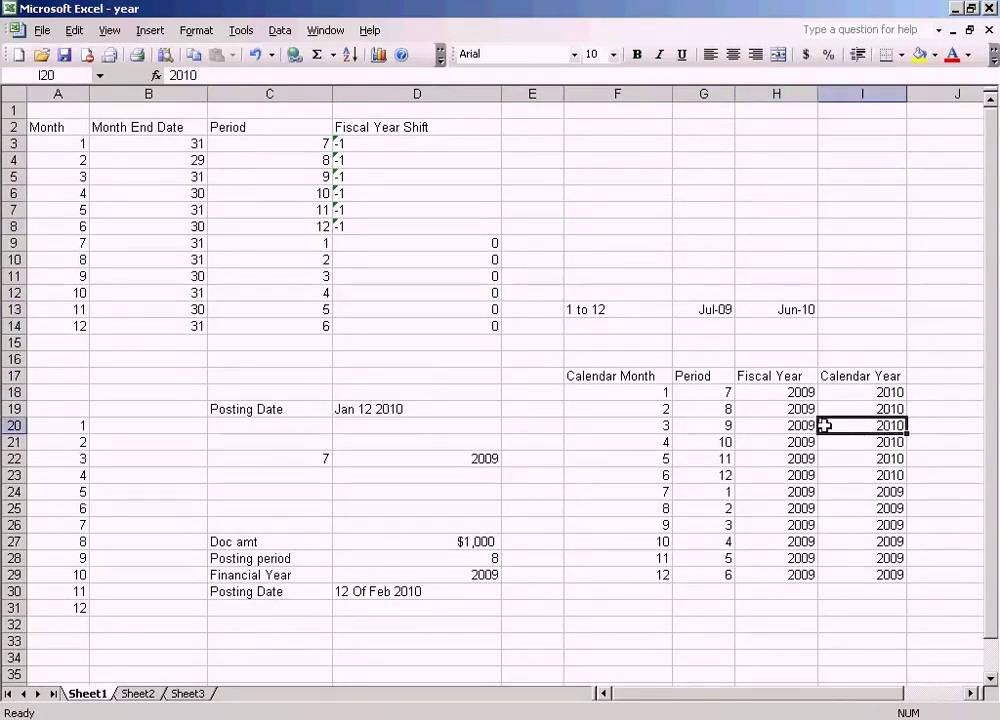
pyautogui.click(665, 430)
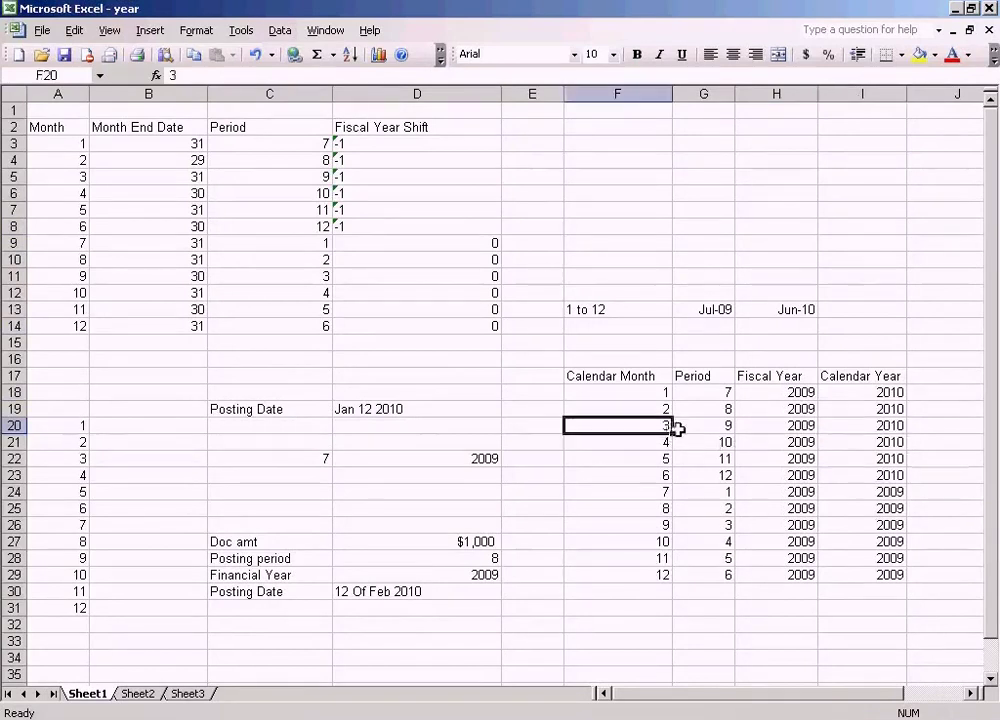
pyautogui.click(886, 428)
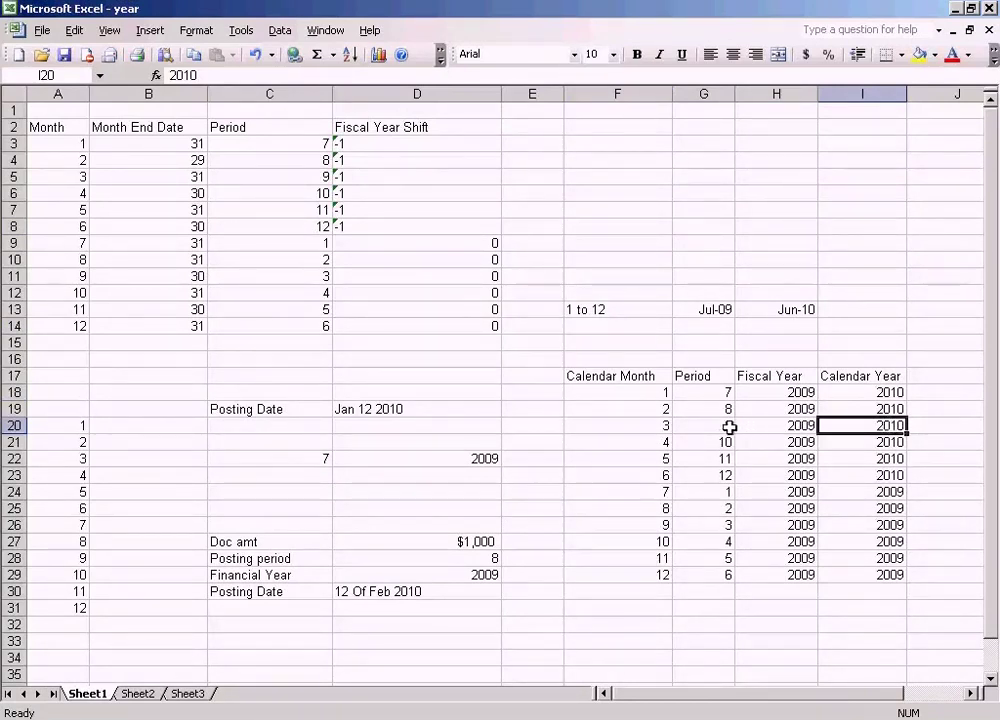
pyautogui.click(699, 424)
pyautogui.click(790, 424)
pyautogui.click(694, 426)
pyautogui.click(767, 426)
pyautogui.click(719, 426)
pyautogui.click(765, 428)
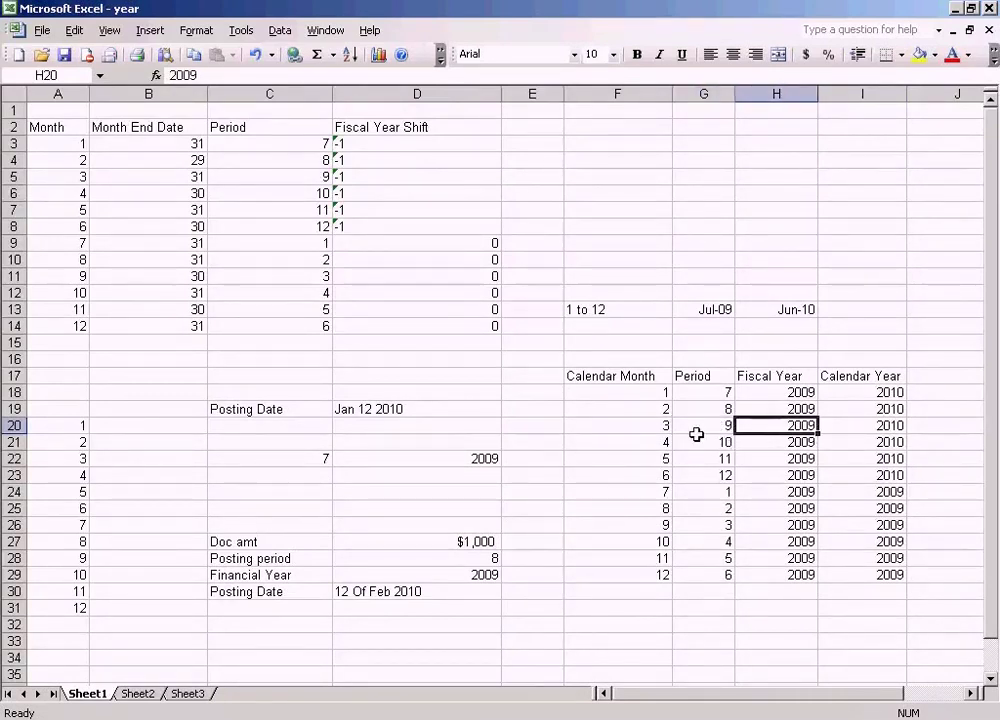
pyautogui.click(873, 426)
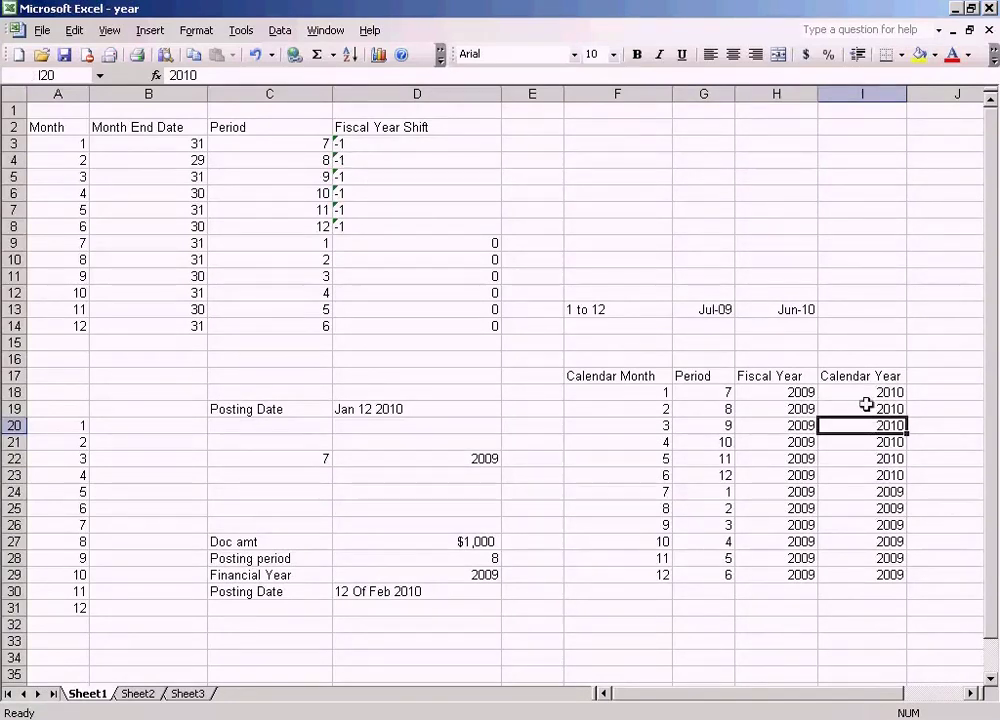
pyautogui.click(800, 425)
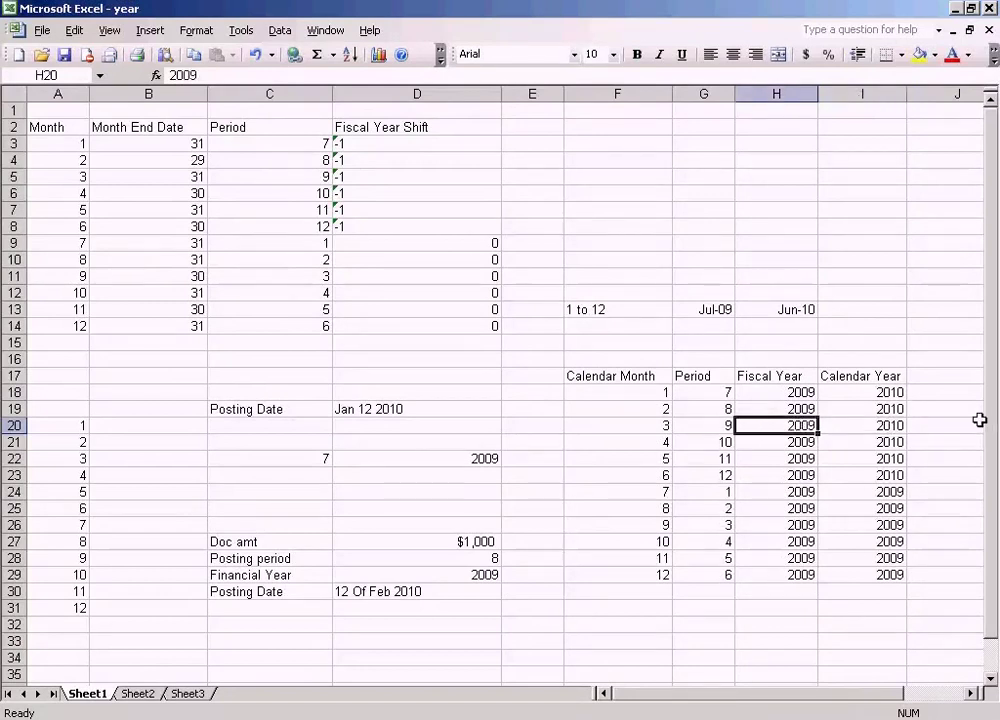
# Step: Examine how calendar month 8 in row 25 maps to its Period, Fiscal Year and Calendar Year
pyautogui.click(887, 493)
pyautogui.click(876, 510)
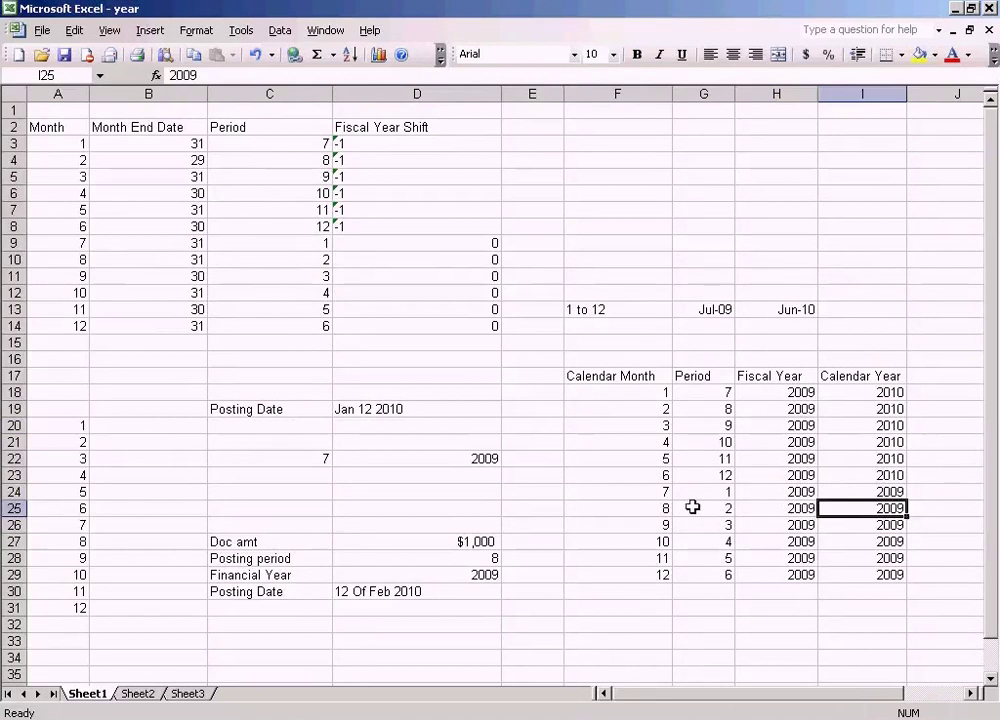
pyautogui.click(660, 509)
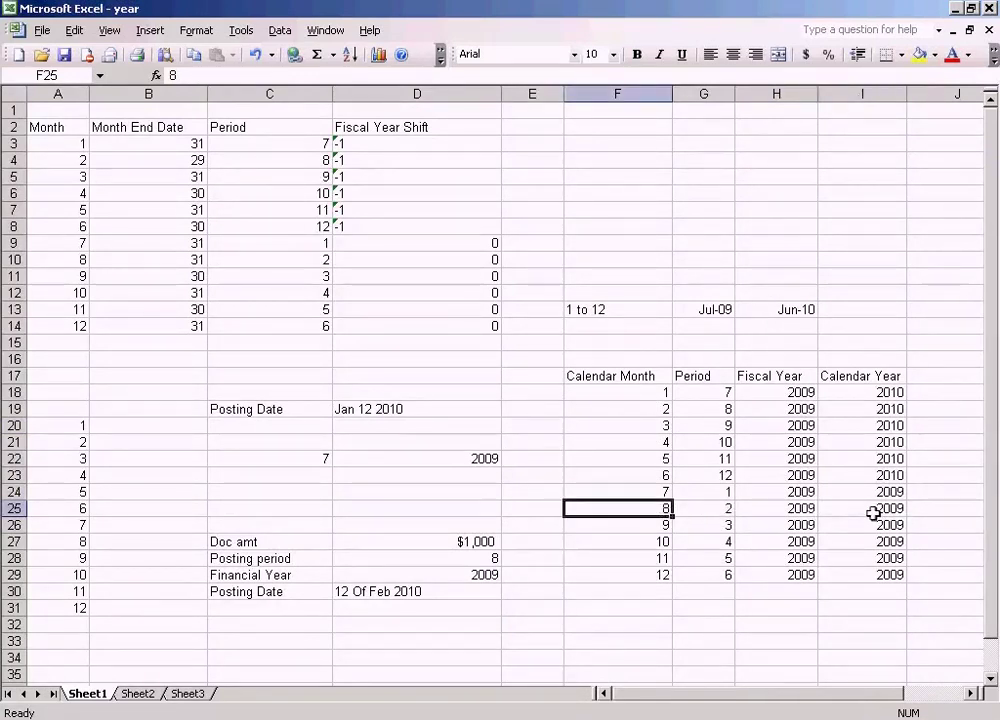
pyautogui.click(873, 511)
pyautogui.click(666, 509)
pyautogui.click(873, 511)
pyautogui.click(654, 508)
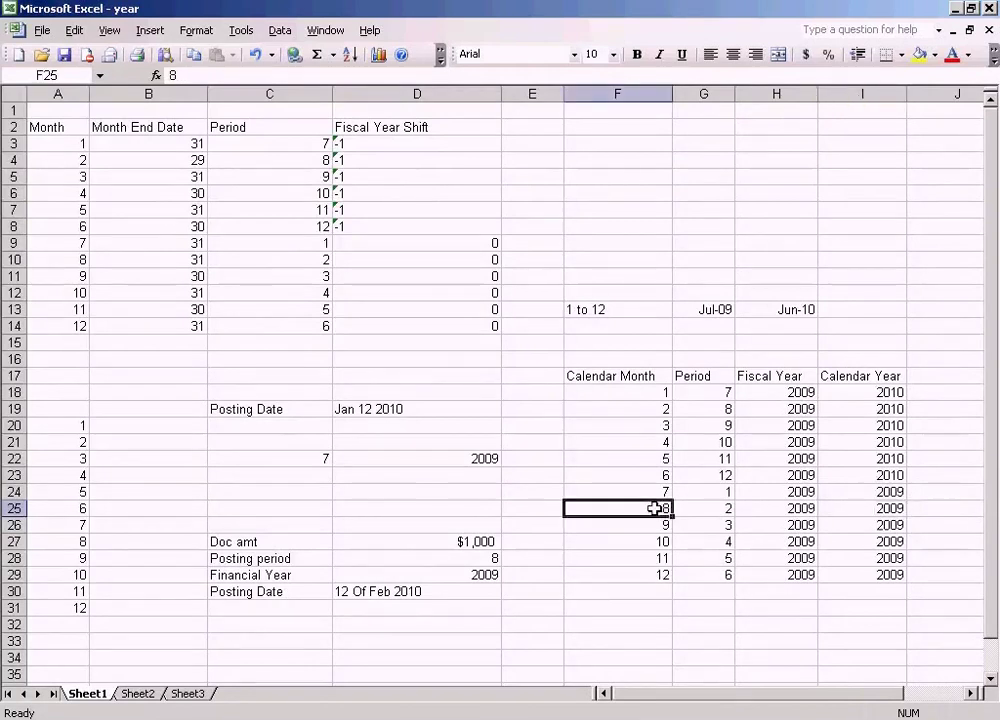
pyautogui.click(715, 509)
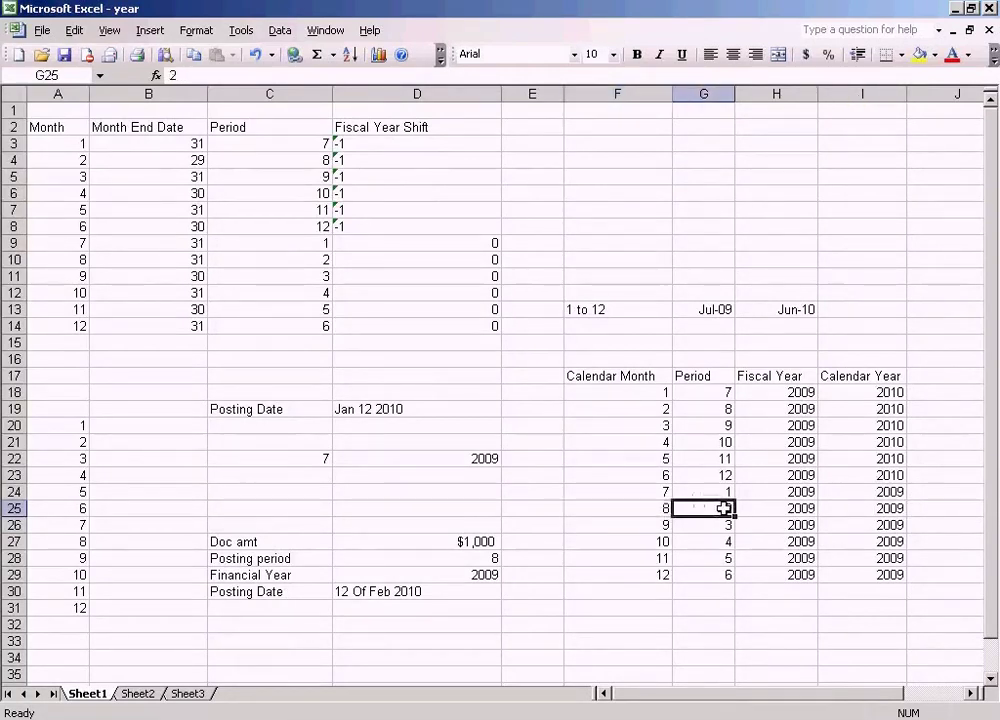
pyautogui.click(800, 509)
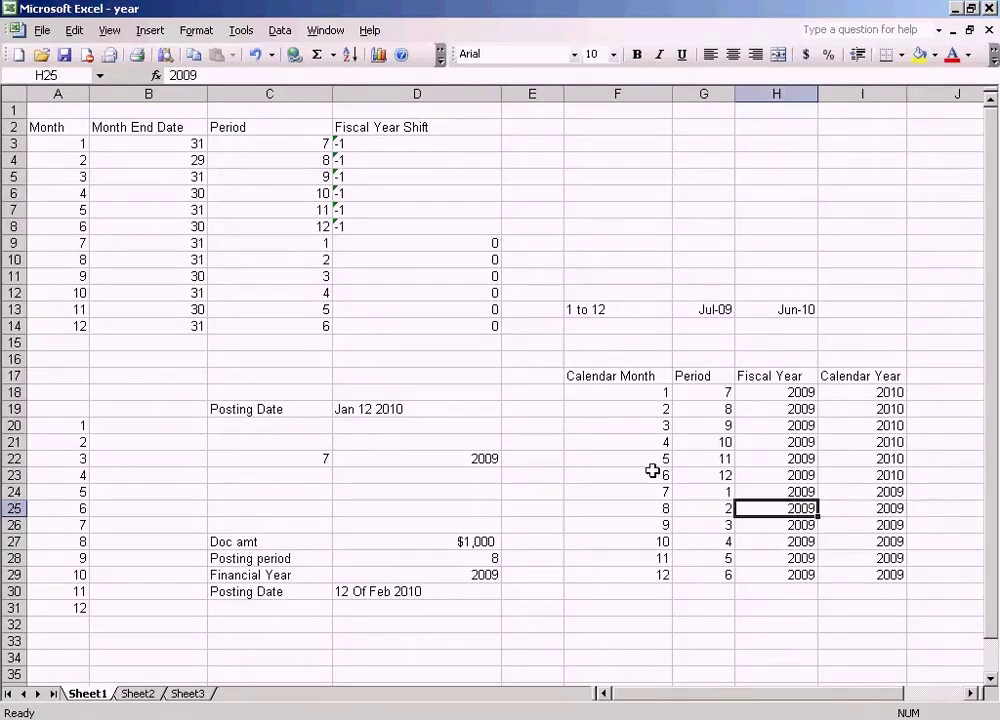
pyautogui.click(880, 509)
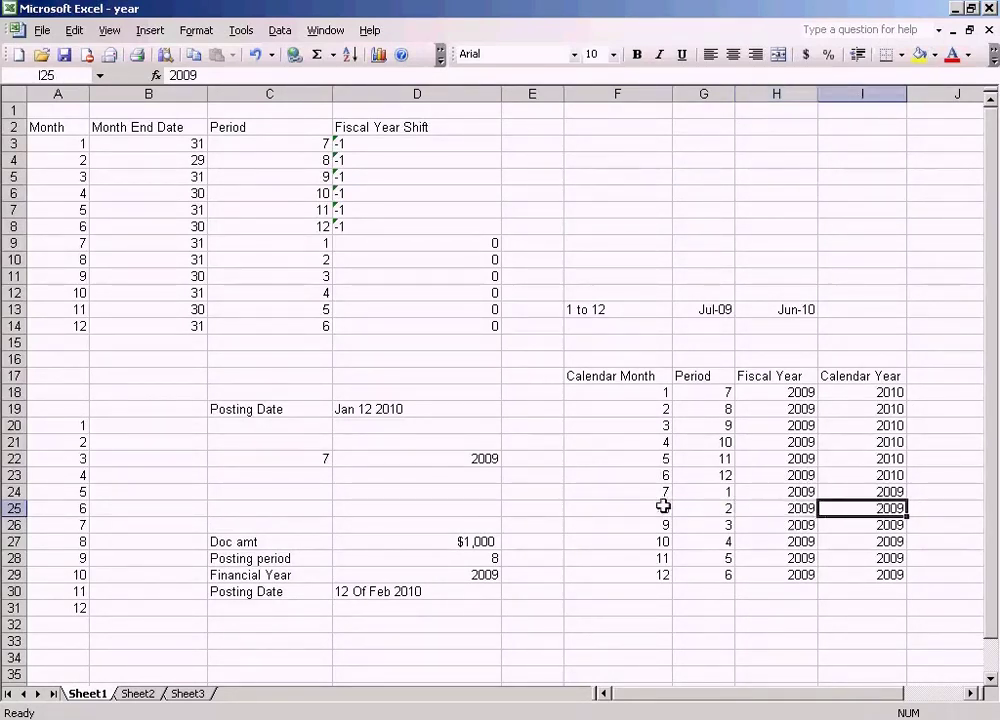
pyautogui.click(663, 507)
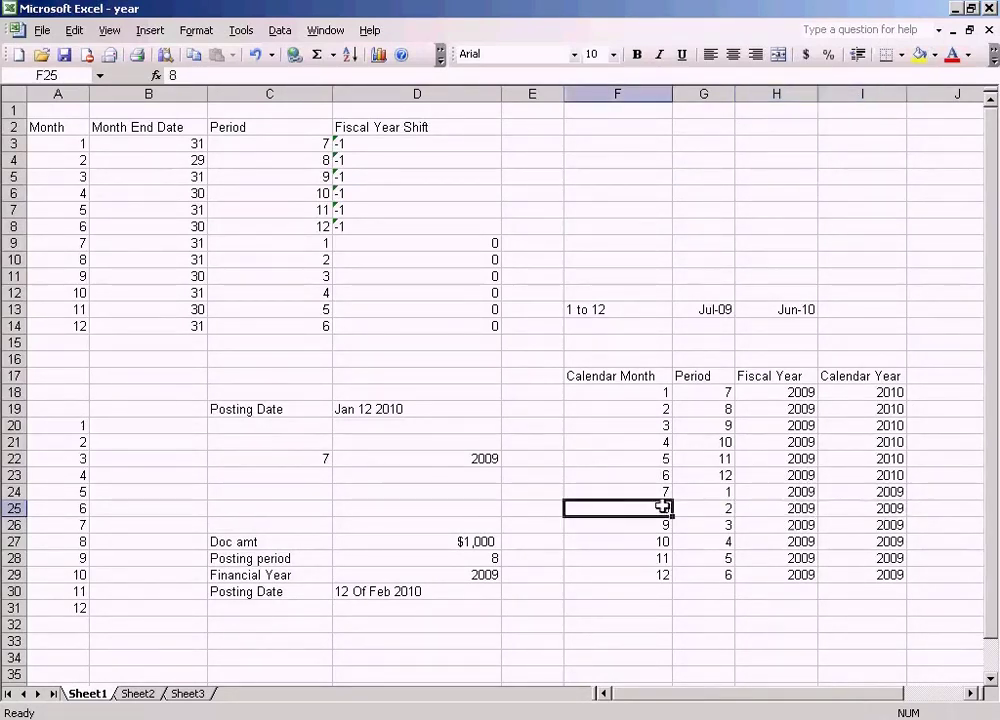
pyautogui.click(892, 510)
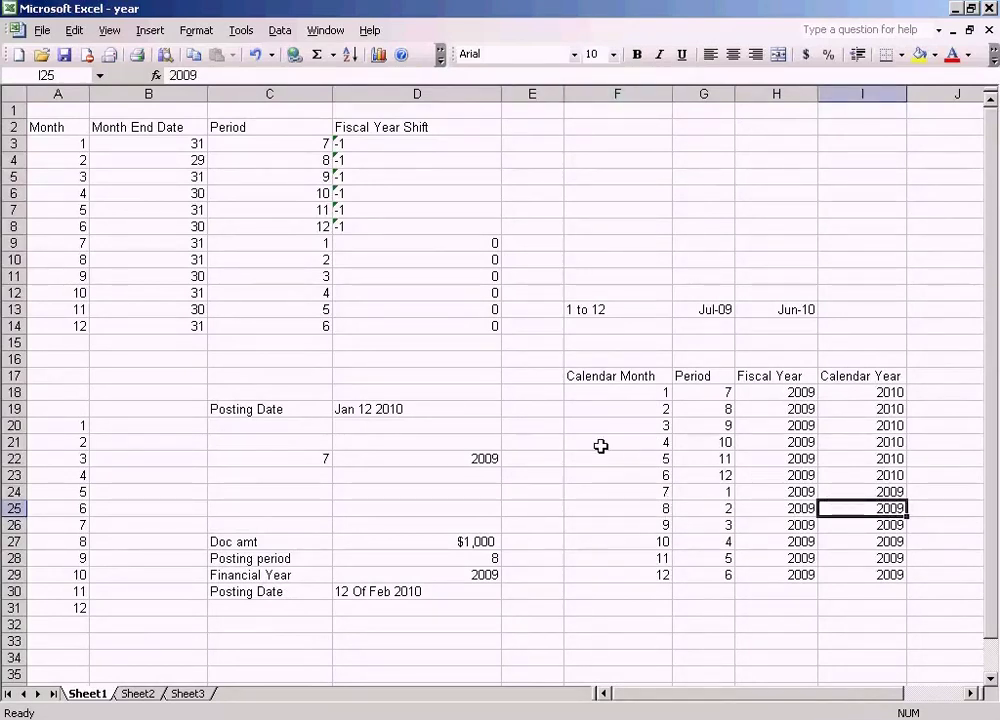
# Step: Compare the Fiscal Year Shift of months 8 and 9 in D10:D11 with the year values in the table at F17
pyautogui.click(68, 259)
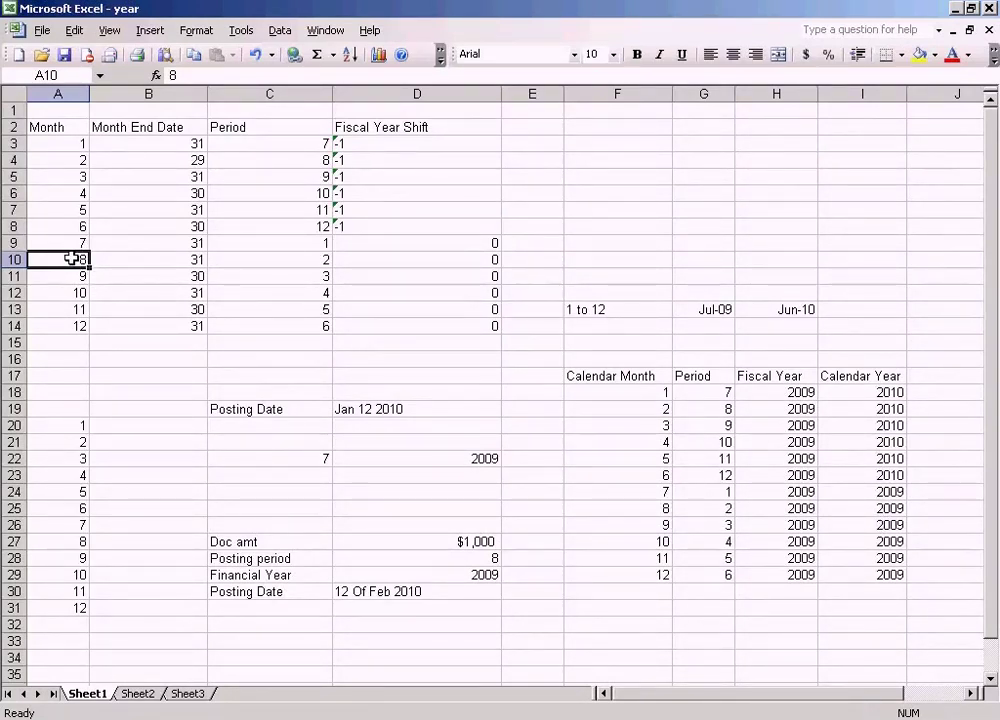
pyautogui.click(450, 263)
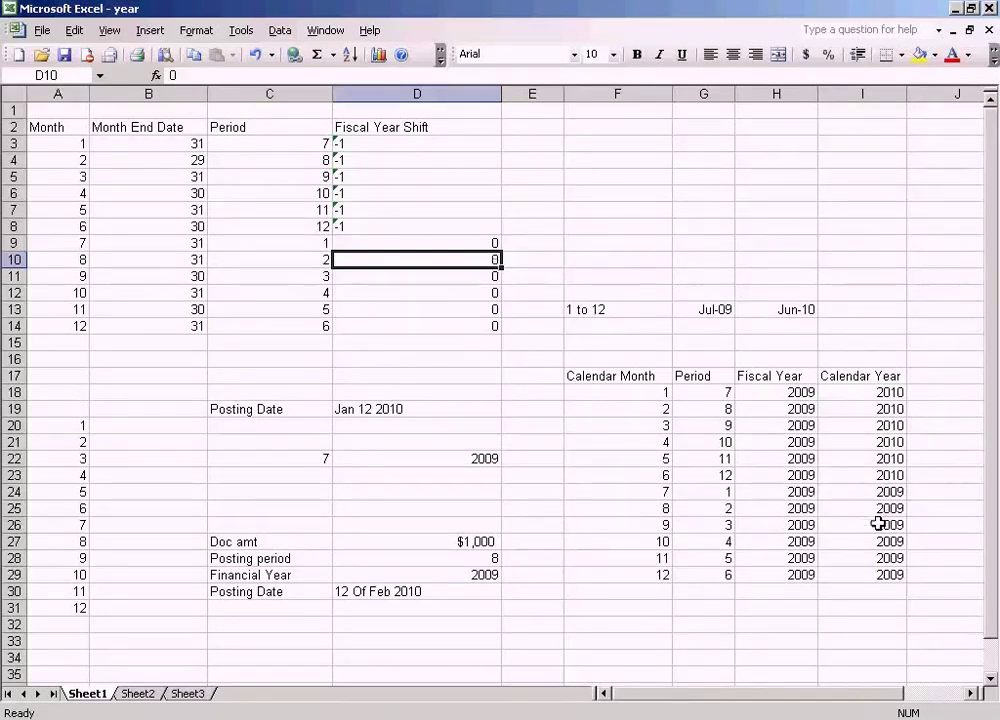
pyautogui.click(801, 524)
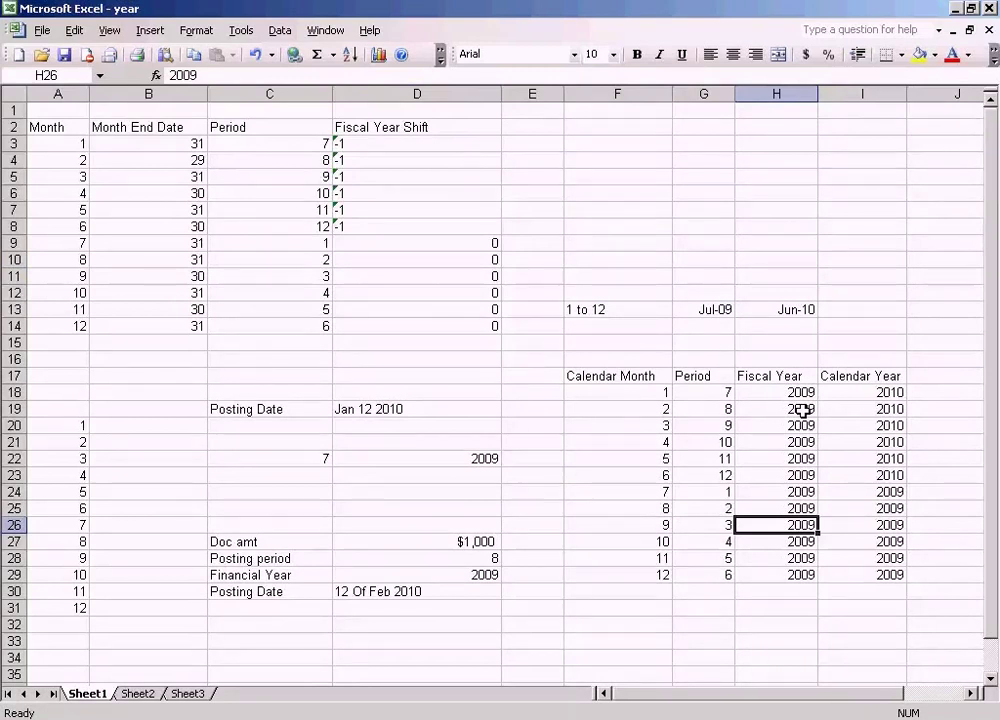
pyautogui.click(448, 279)
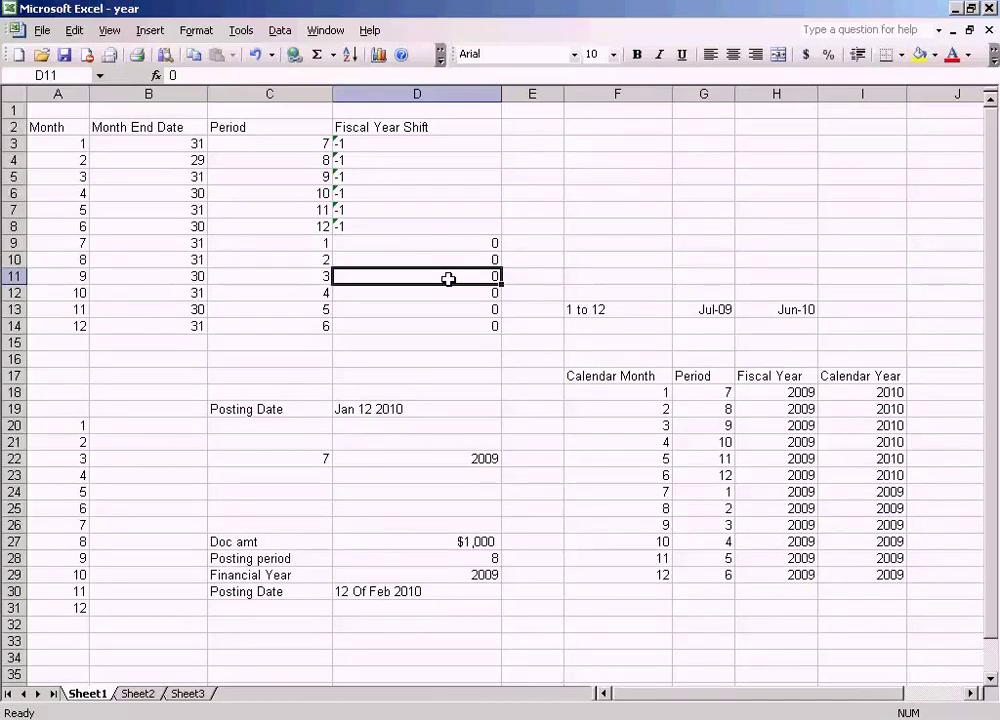
pyautogui.press('Up')
pyautogui.press('Down')
pyautogui.press('Up')
pyautogui.press('Down')
pyautogui.click(857, 481)
pyautogui.click(786, 486)
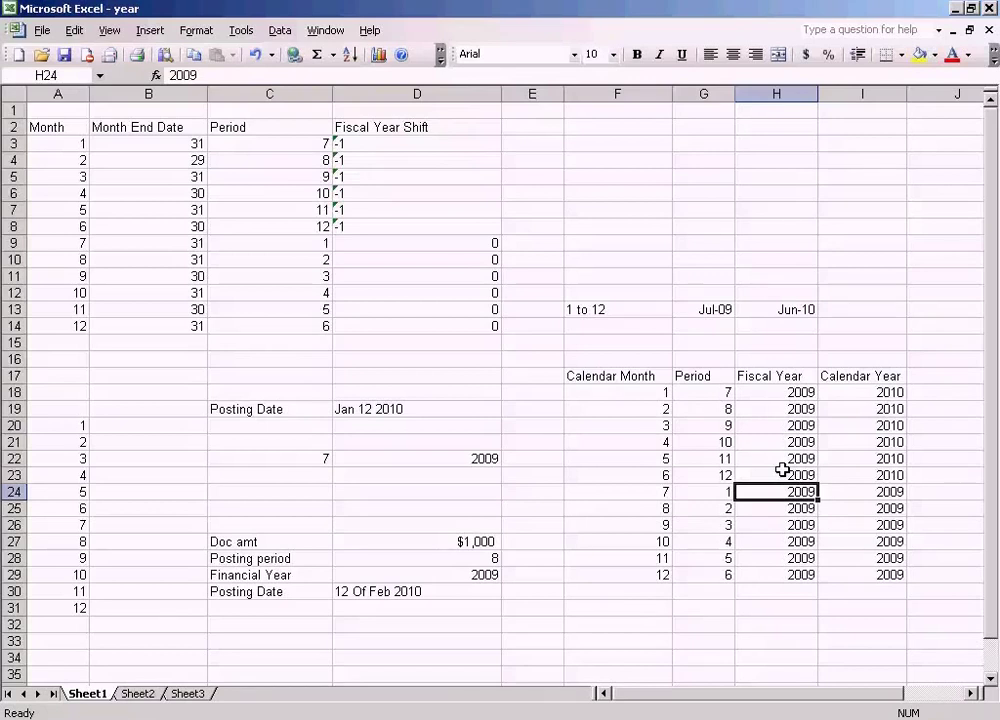
# Step: Check the fiscal year start and end dates in G13:H13 against calendar months 4, 6 and 10 and the month 10 shift in D12
pyautogui.click(705, 310)
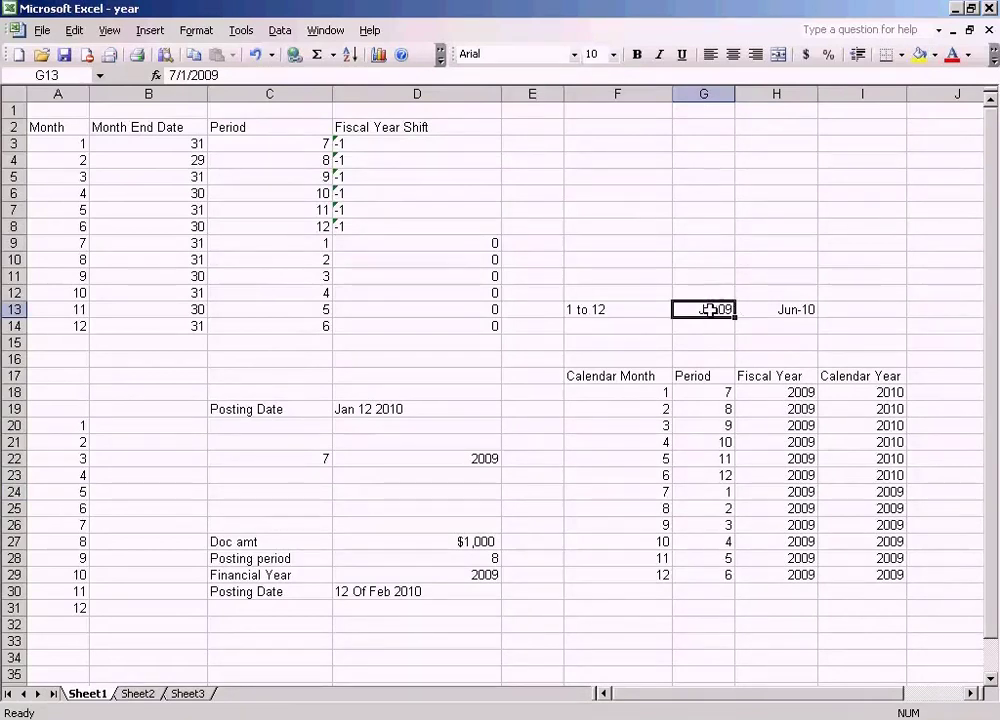
pyautogui.click(773, 311)
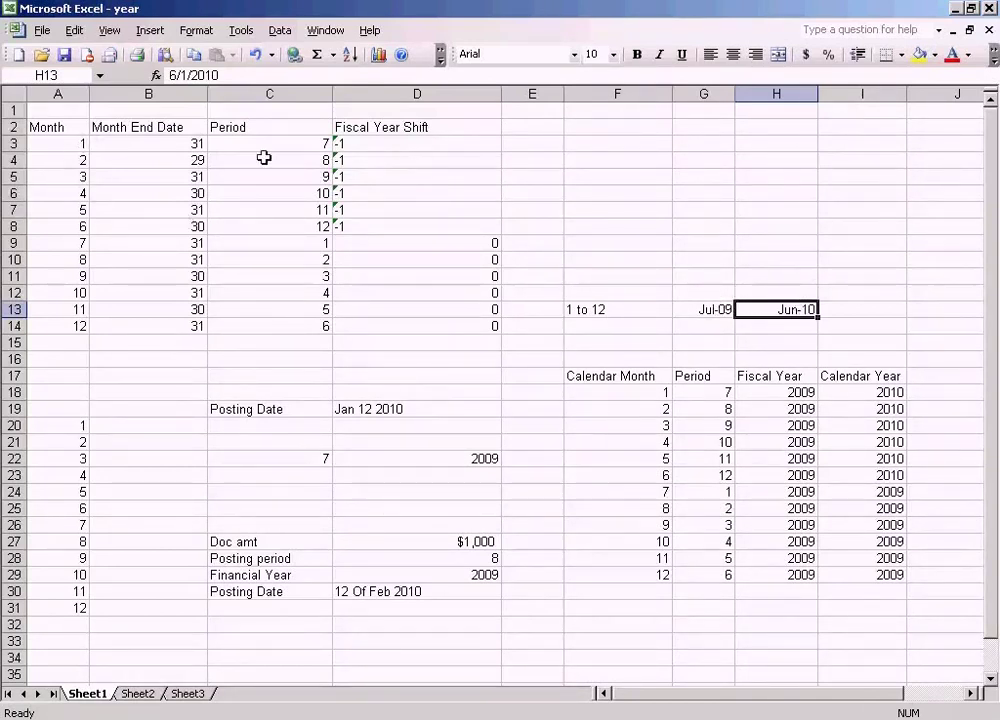
pyautogui.click(768, 526)
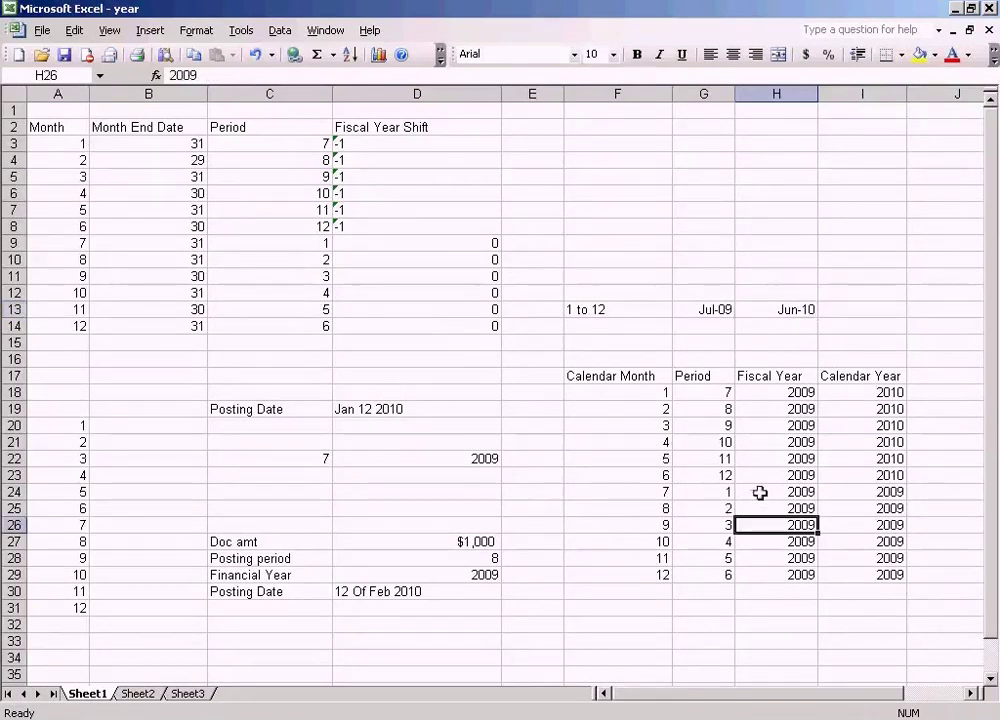
pyautogui.click(780, 314)
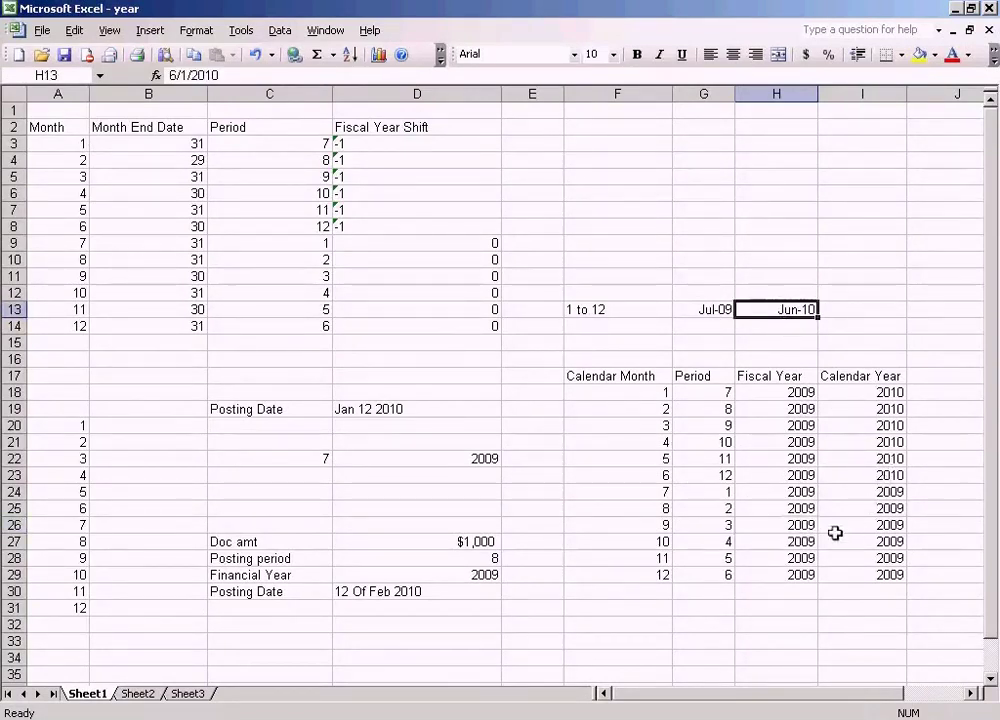
pyautogui.click(661, 543)
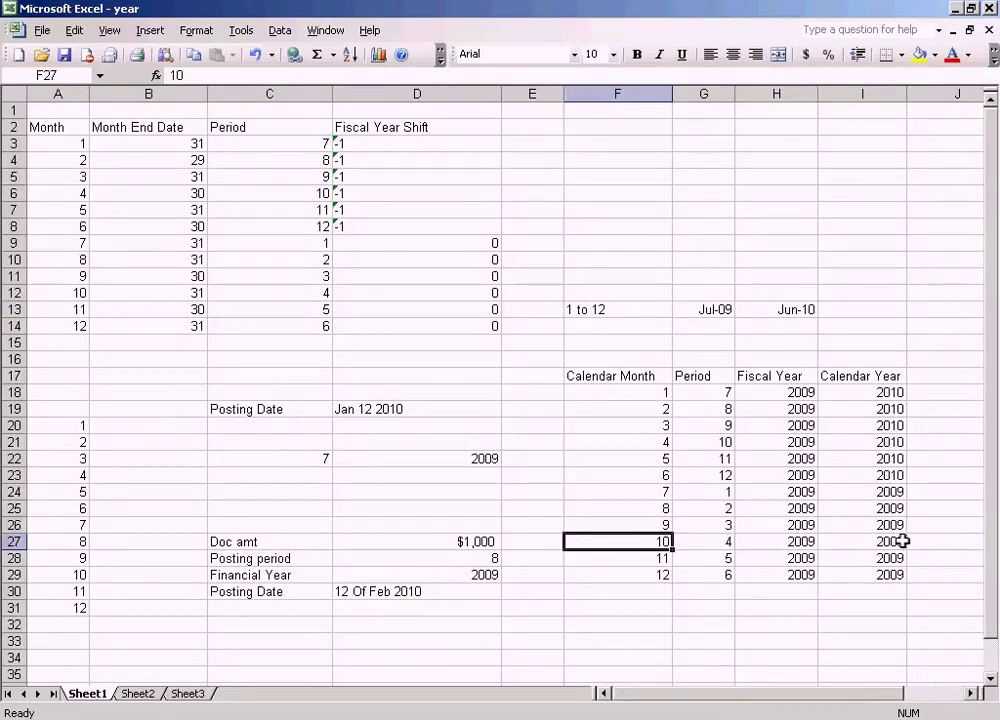
pyautogui.click(655, 442)
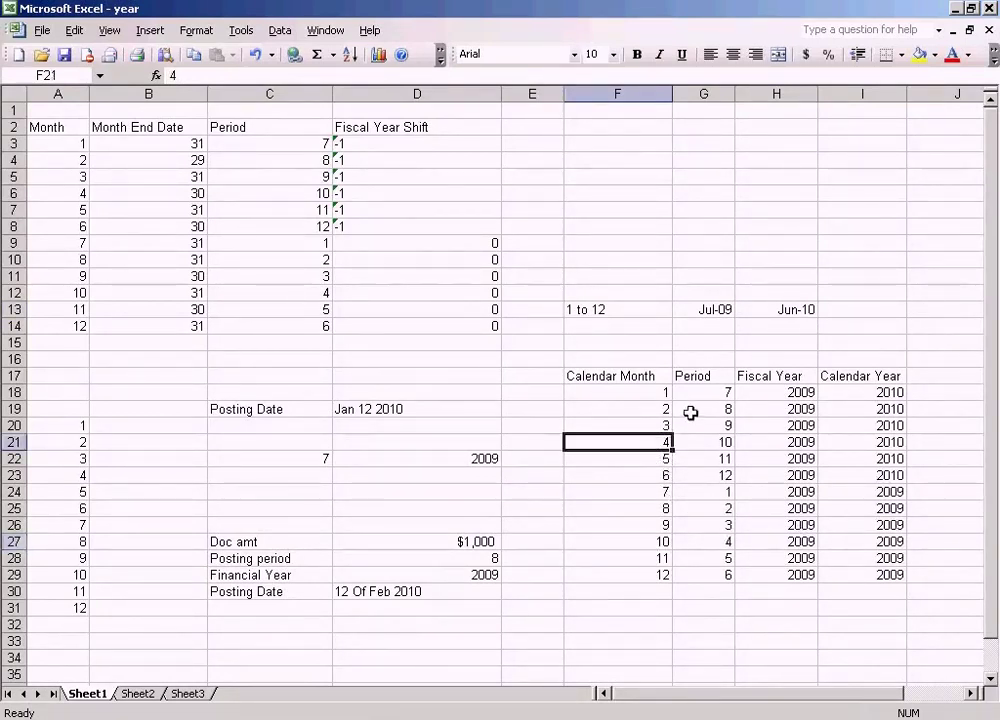
pyautogui.click(659, 472)
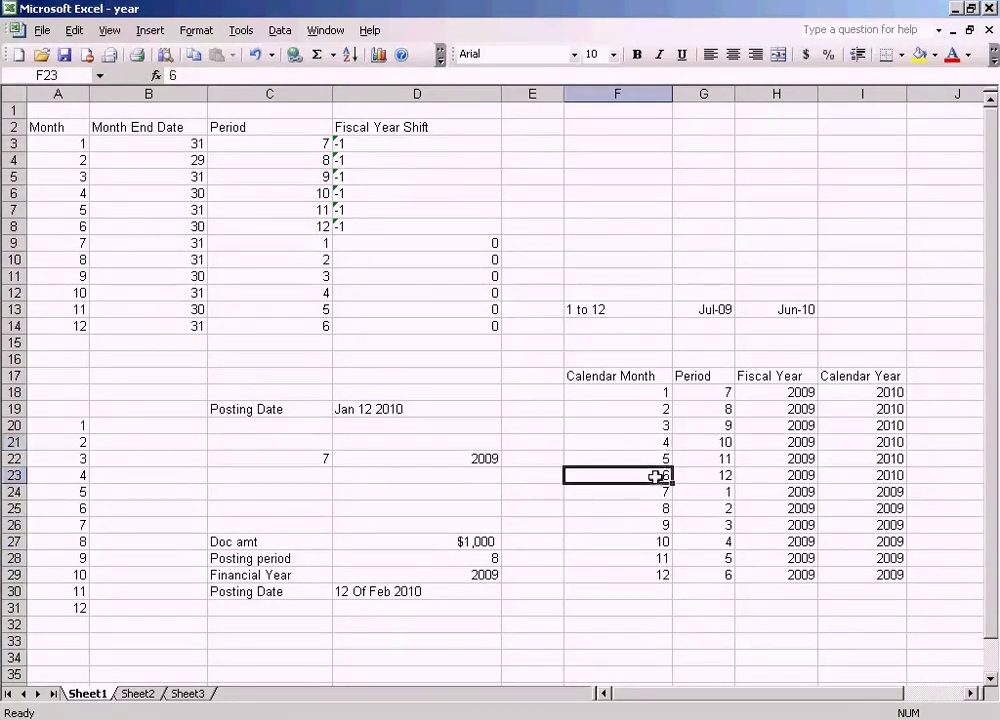
pyautogui.click(662, 441)
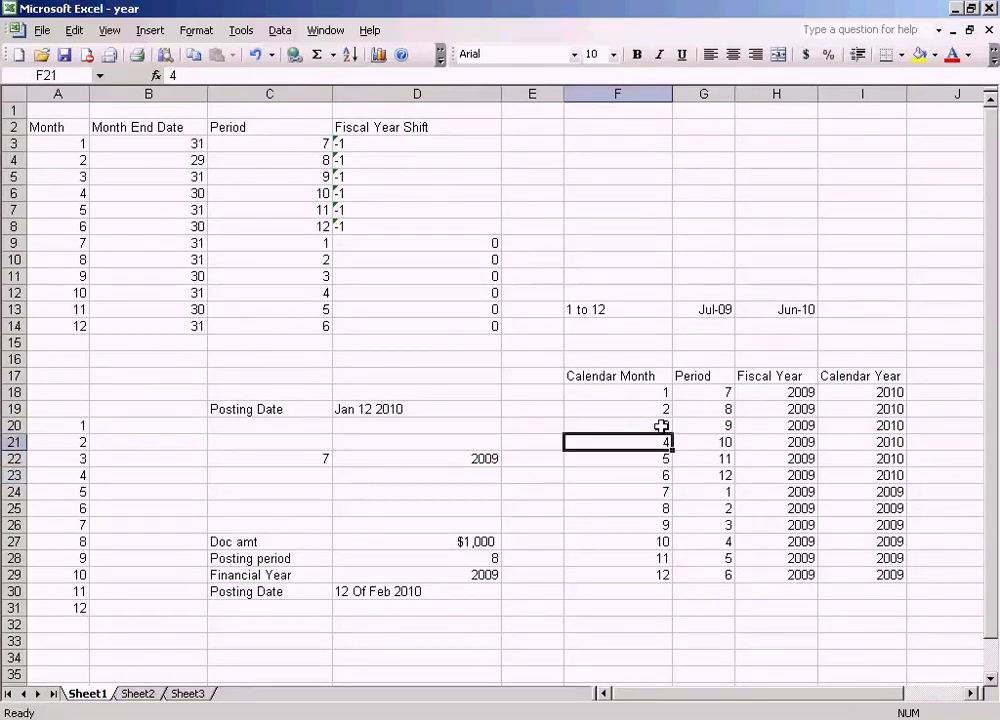
pyautogui.click(654, 475)
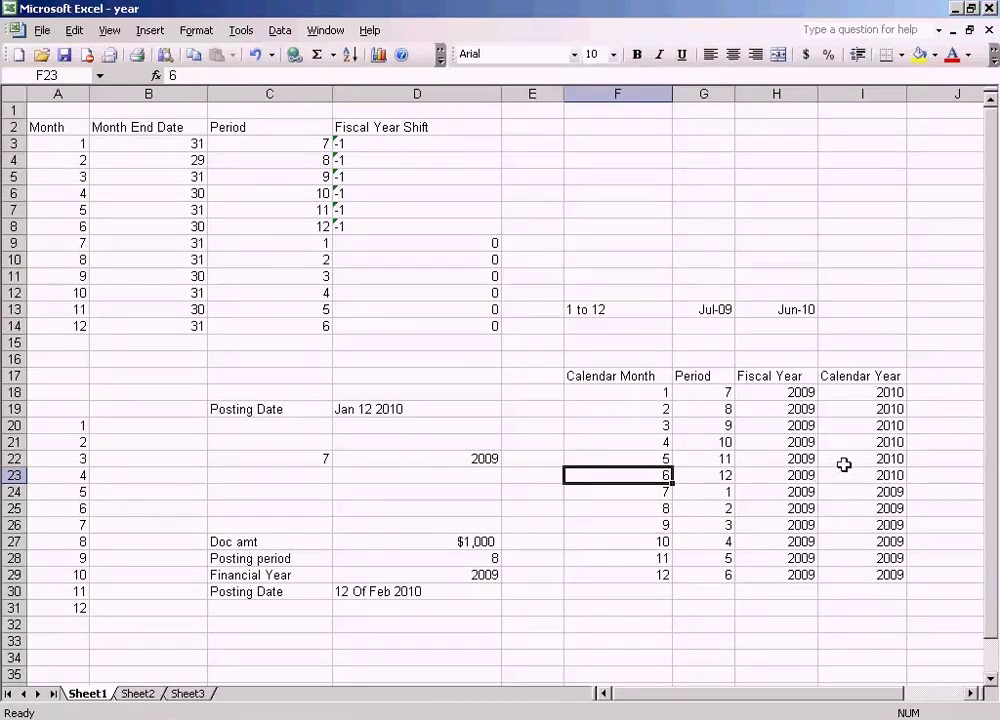
pyautogui.click(78, 292)
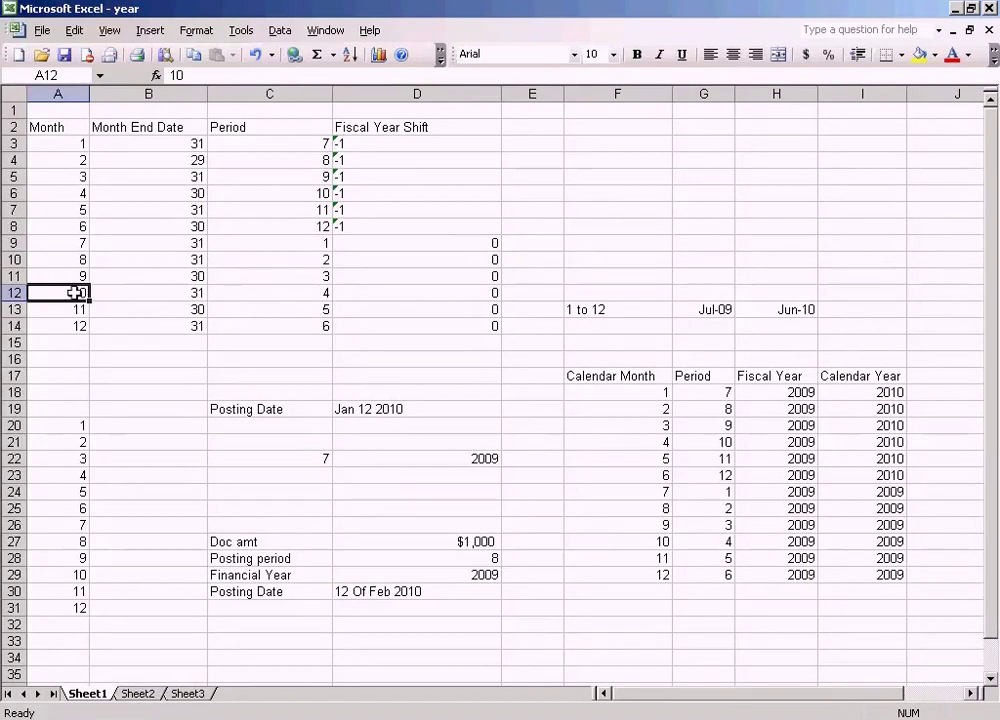
pyautogui.click(398, 293)
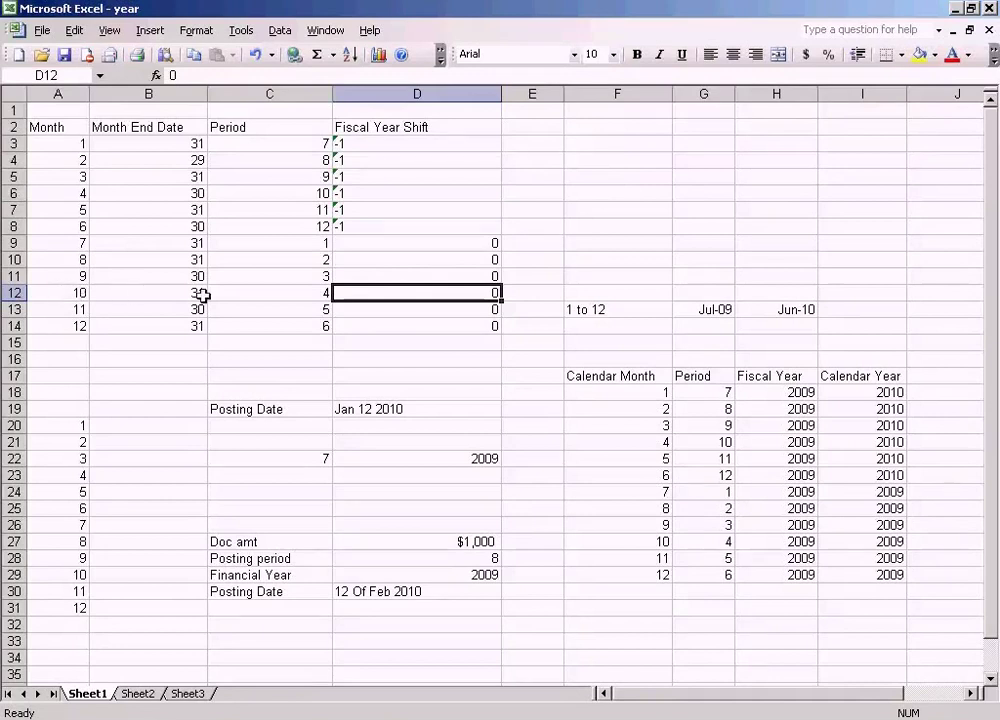
# Step: Switch to the SAP company code global data session and return from the details of company code TES2 to the implementation guide
pyautogui.click(274, 296)
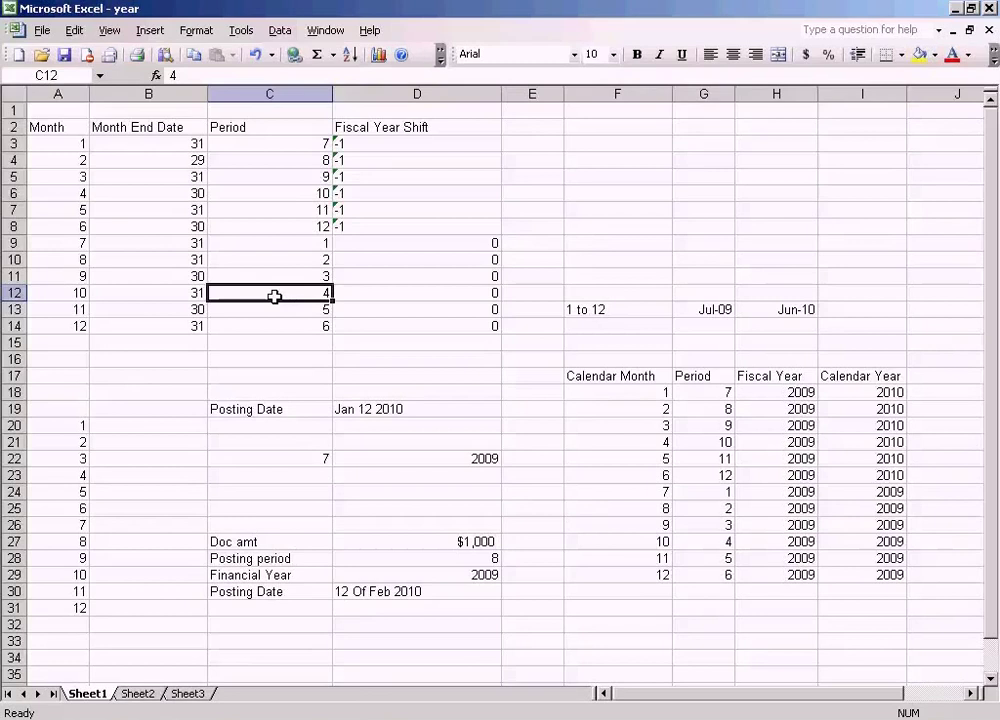
pyautogui.click(260, 719)
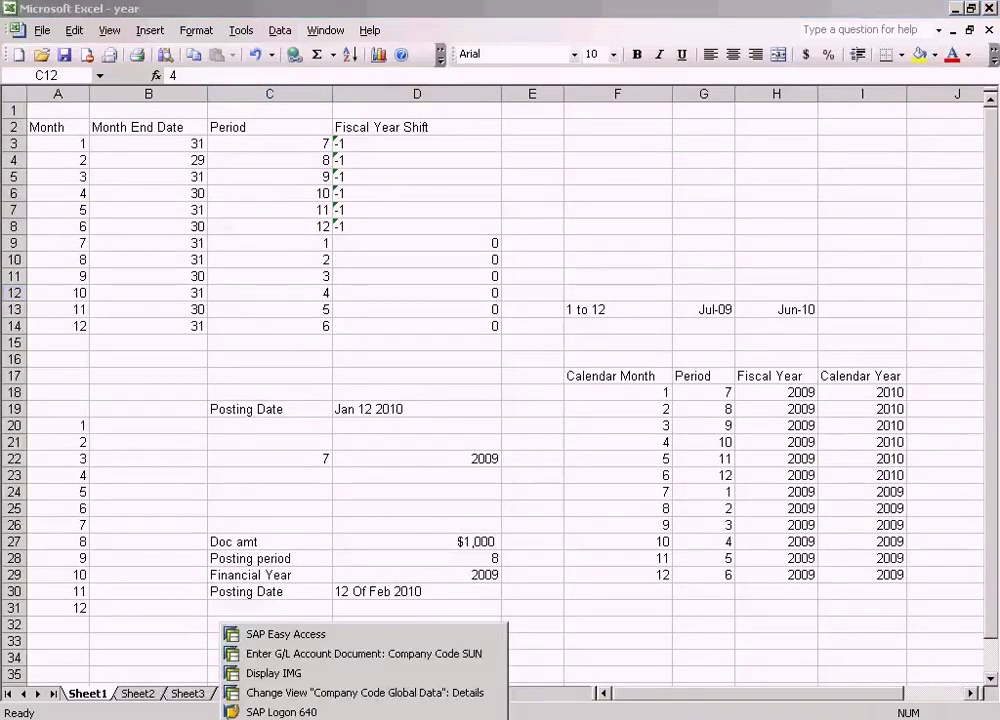
pyautogui.click(295, 692)
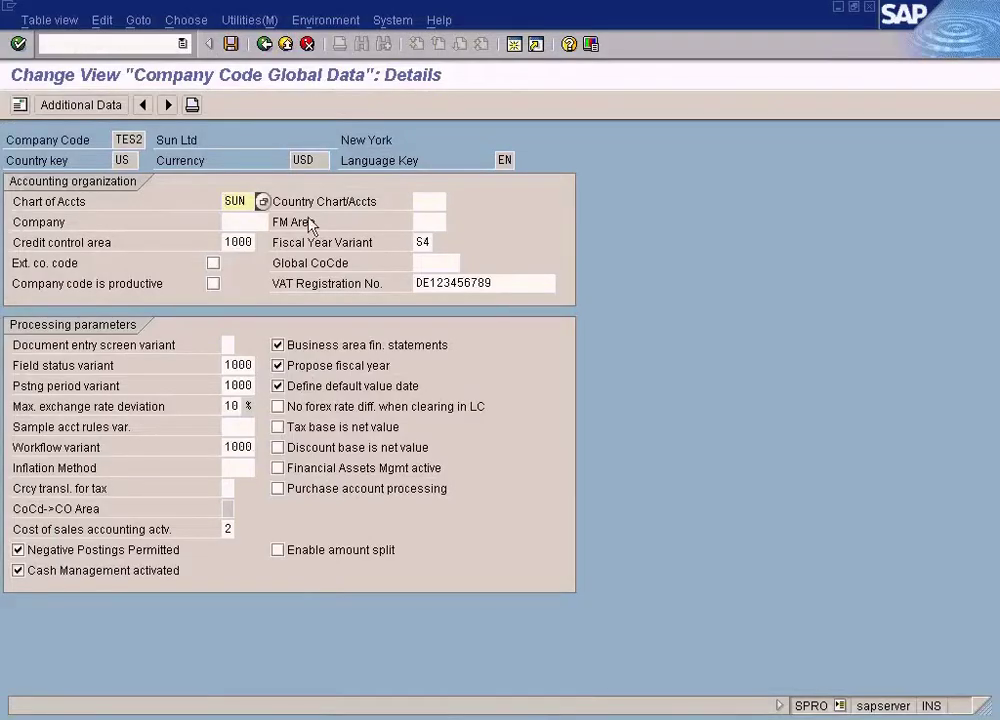
pyautogui.click(264, 44)
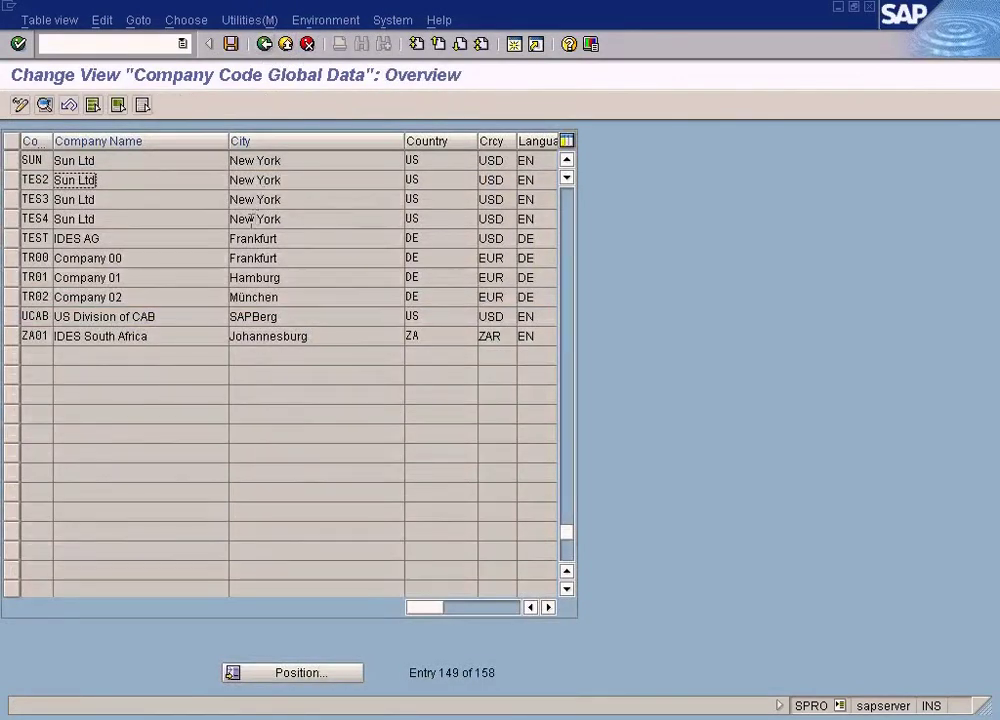
pyautogui.click(60, 180)
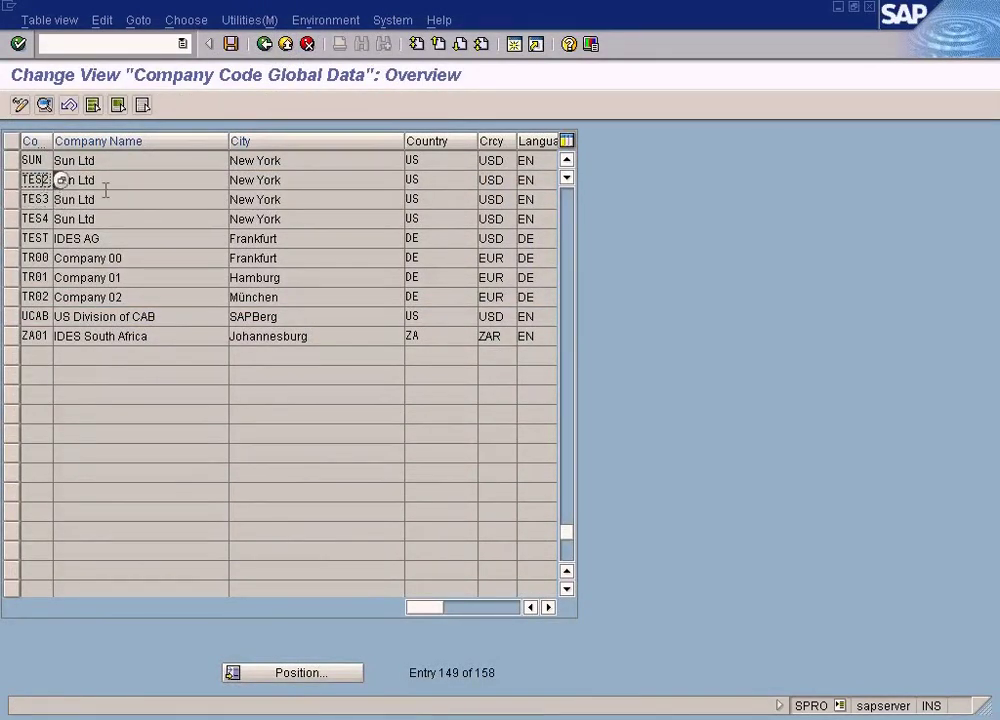
pyautogui.click(264, 44)
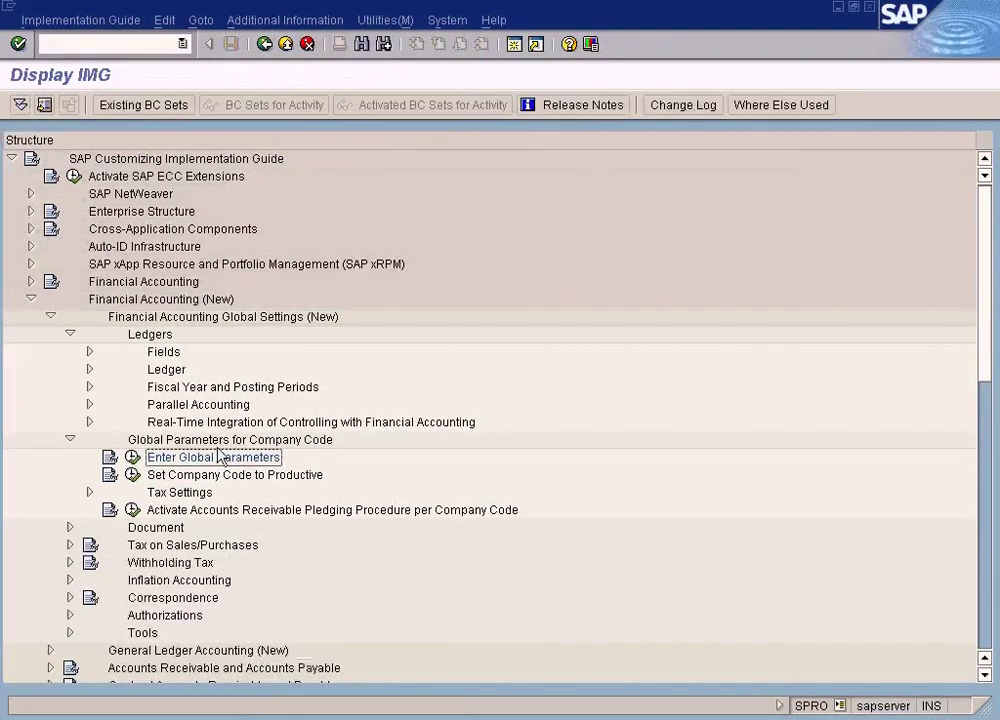
# Step: Run Enter Global Parameters under Financial Accounting (New), locate company code TES2 and open its details
pyautogui.click(133, 302)
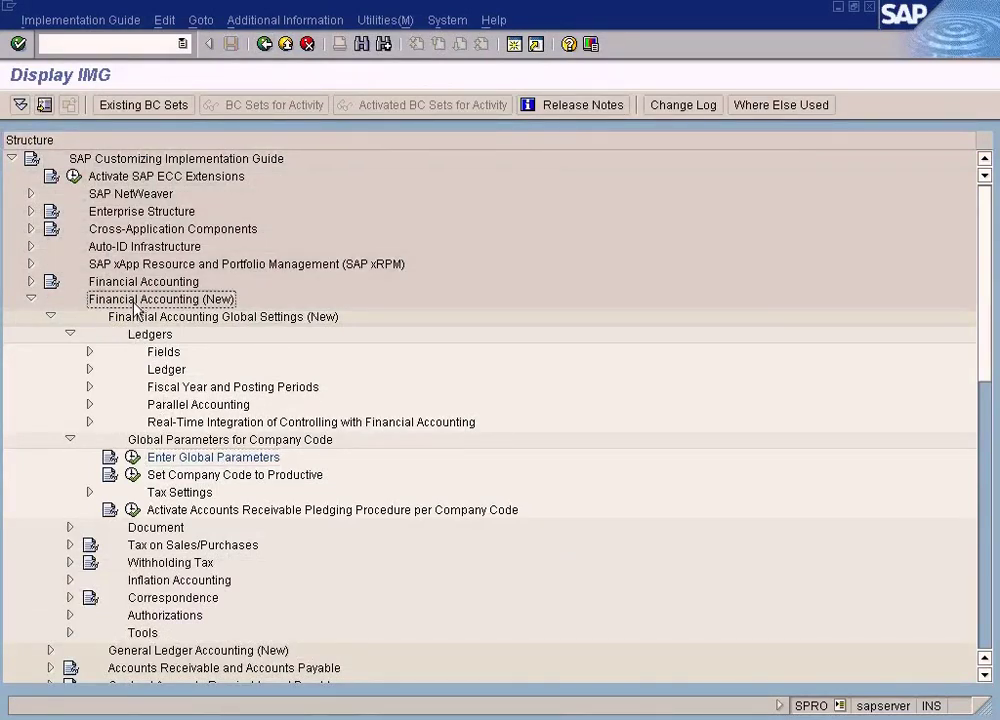
pyautogui.click(193, 459)
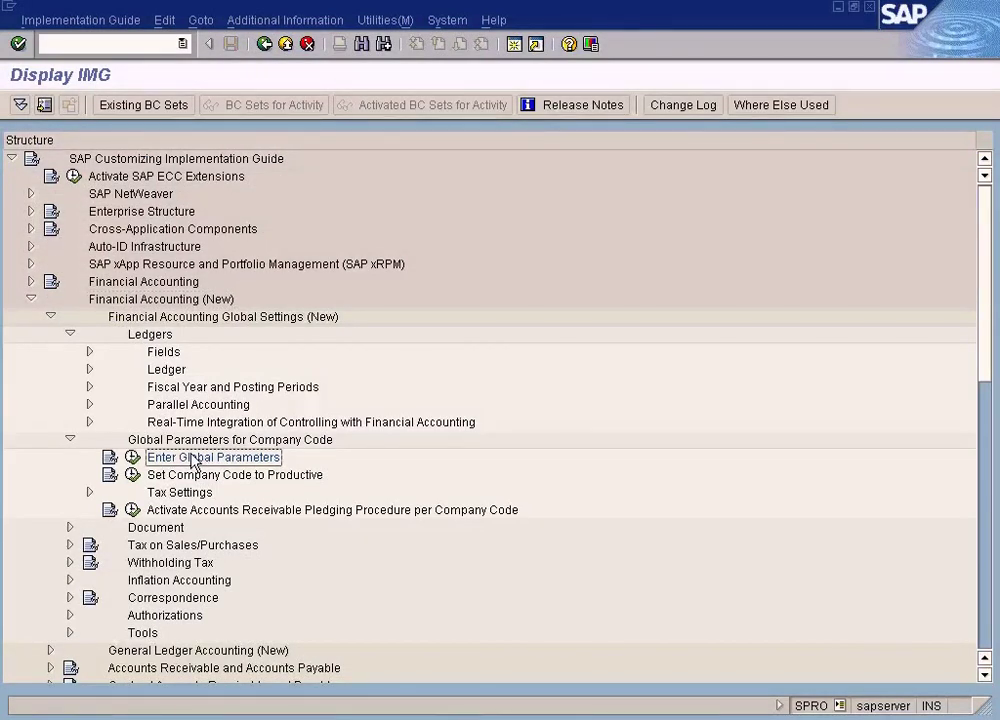
pyautogui.click(133, 460)
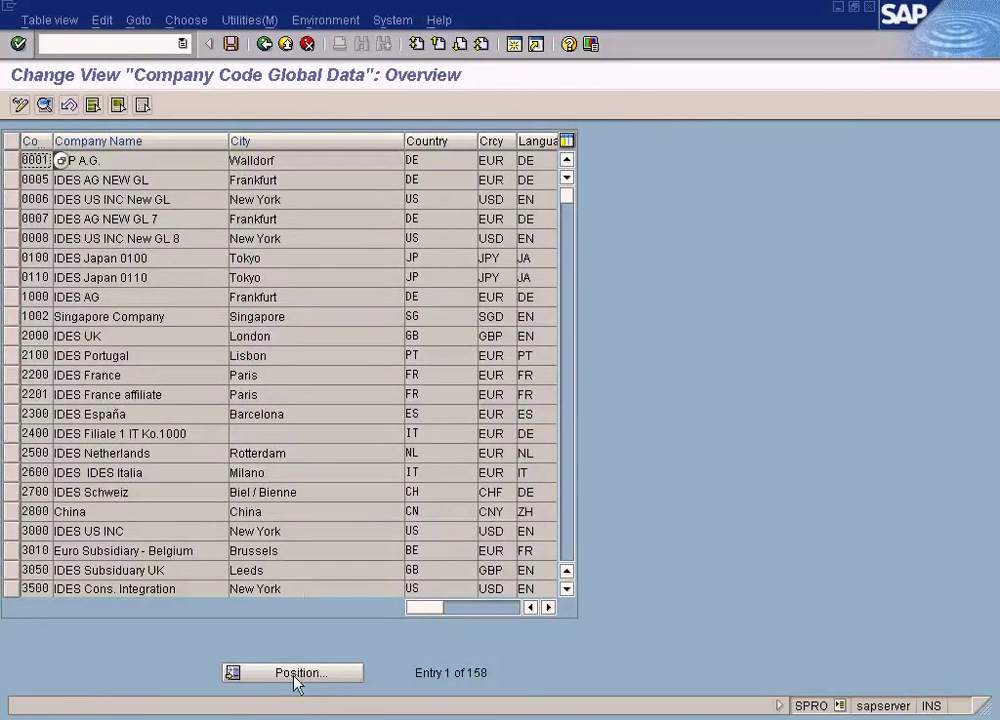
pyautogui.click(295, 677)
pyautogui.write('tes')
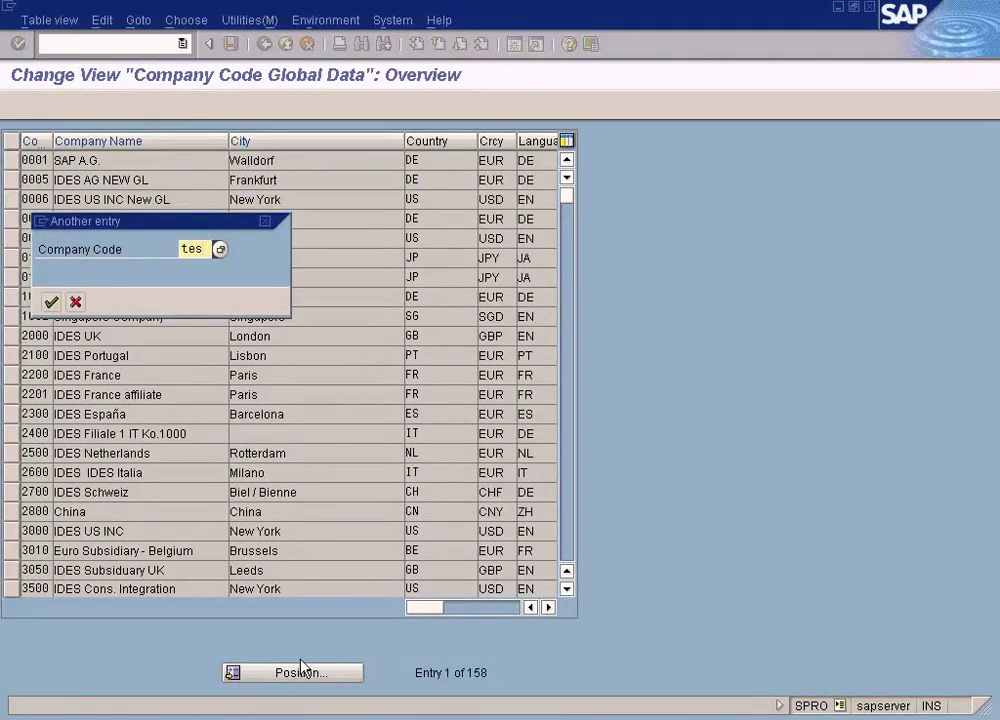
pyautogui.press('Return')
pyautogui.doubleClick(270, 163)
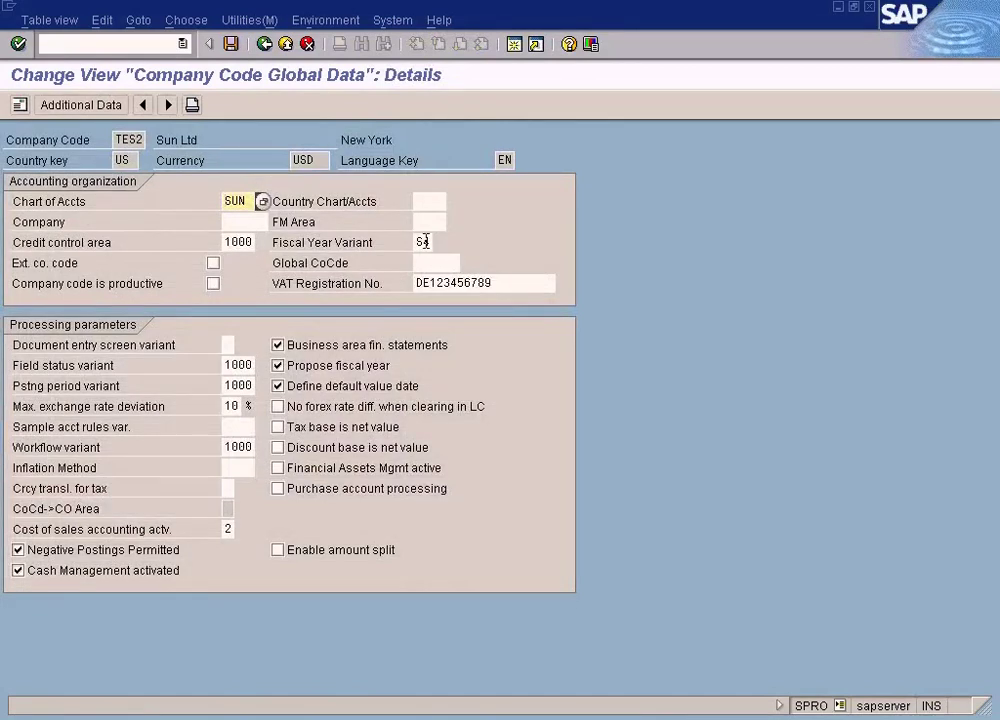
# Step: Check the Fiscal Year Variant assigned to company code TES2, save the entry and return to the implementation guide
pyautogui.click(425, 242)
pyautogui.moveTo(415, 242); pyautogui.dragTo(463, 237)
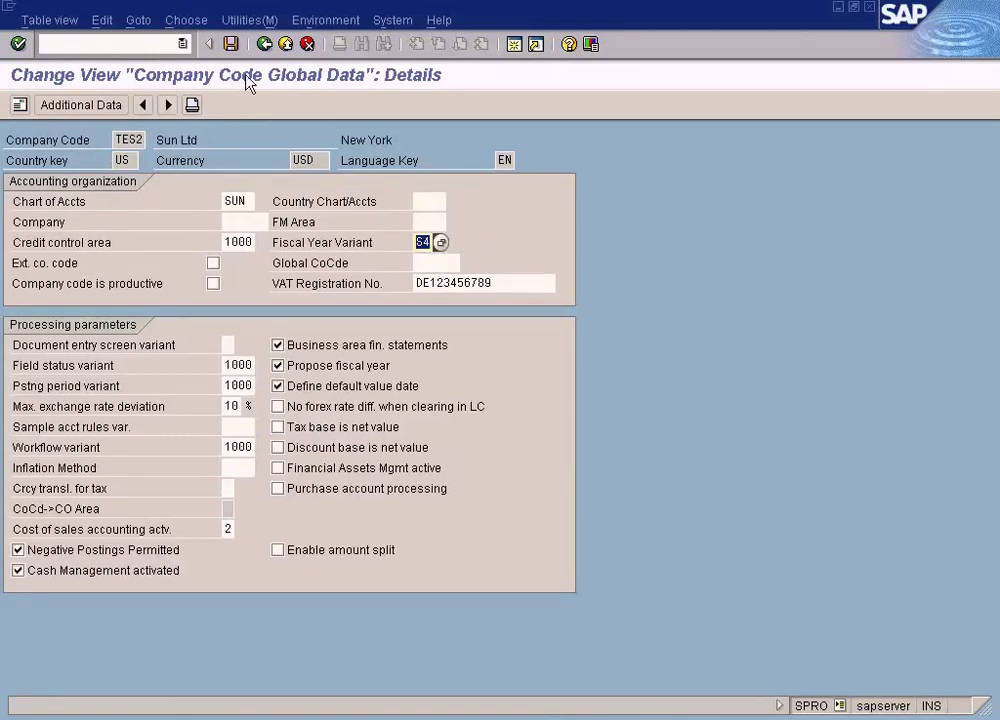
pyautogui.click(230, 44)
pyautogui.click(263, 45)
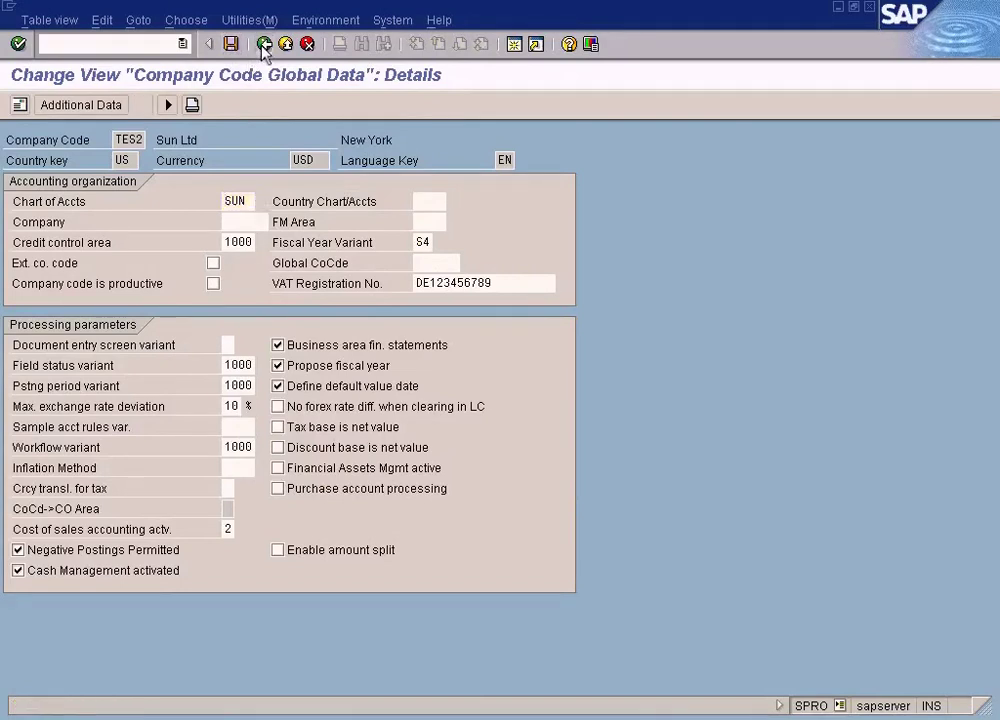
pyautogui.click(263, 45)
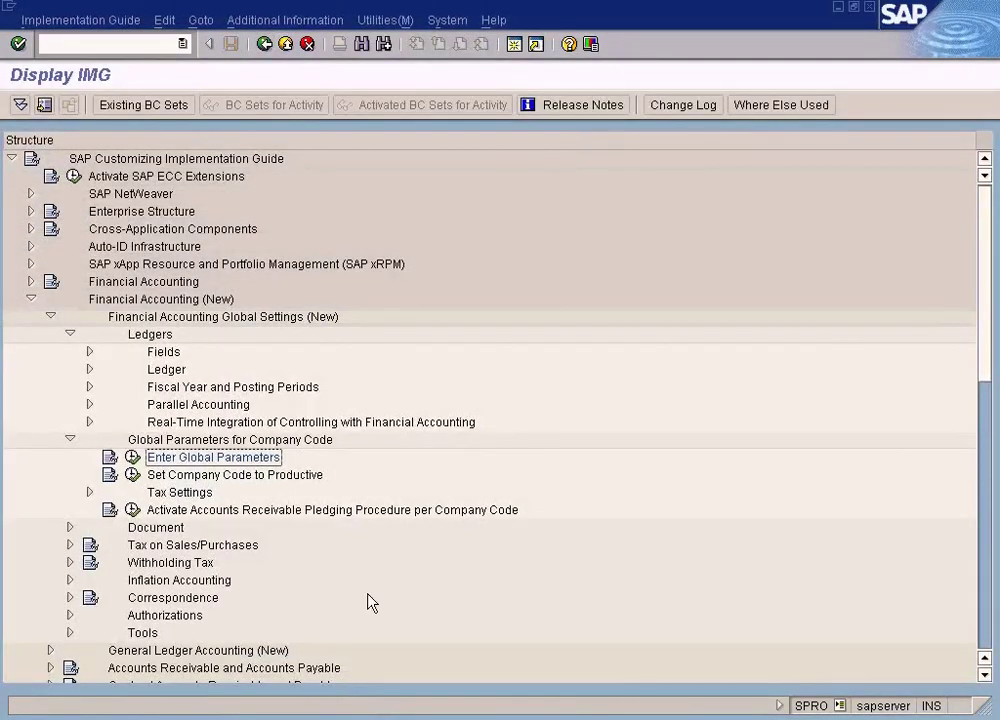
# Step: Switch to the G/L account document session of company code SUN and exit it, discarding the unsaved data
pyautogui.click(290, 718)
pyautogui.click(290, 718)
pyautogui.click(290, 718)
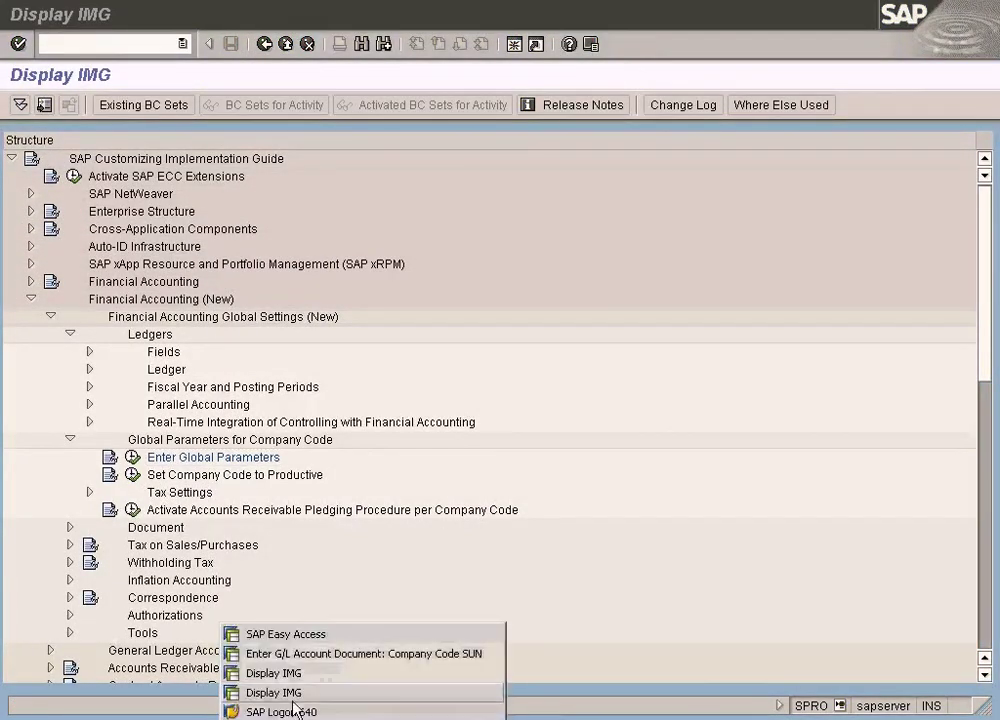
pyautogui.click(312, 653)
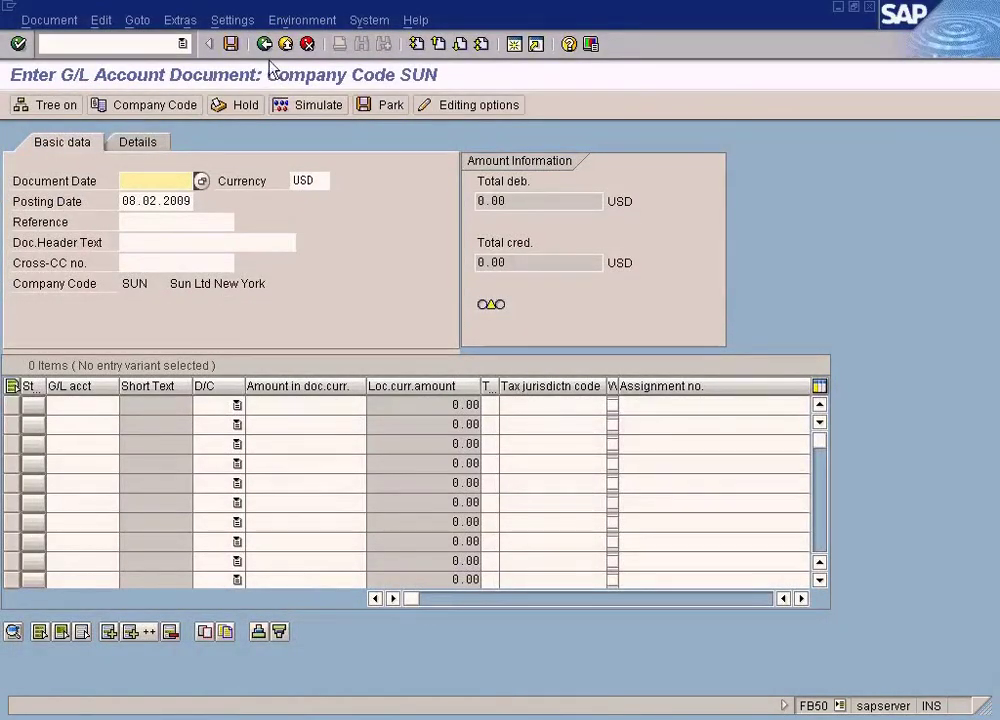
pyautogui.click(264, 43)
pyautogui.click(286, 43)
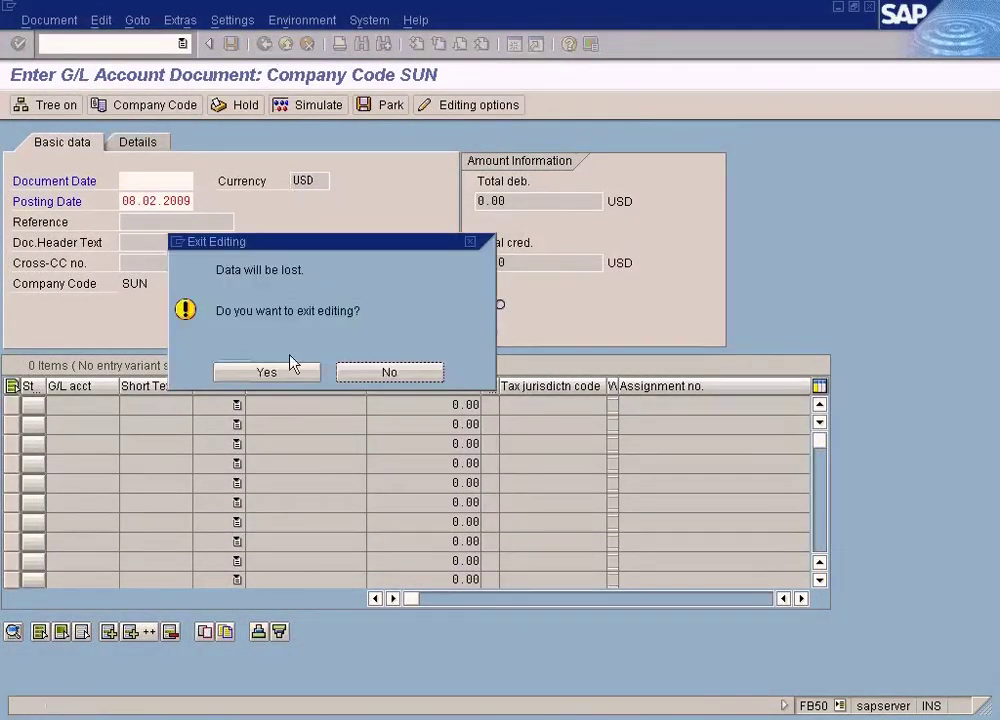
pyautogui.click(283, 376)
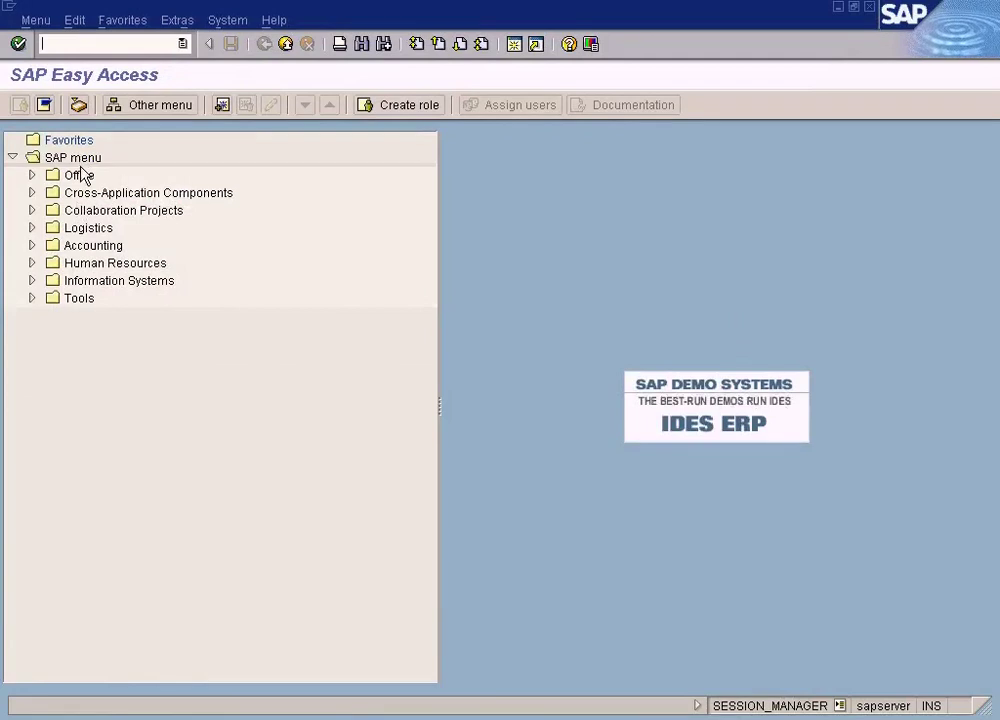
# Step: Start Enter G/L Account Document from the General Ledger posting functions of Financial Accounting
pyautogui.click(32, 245)
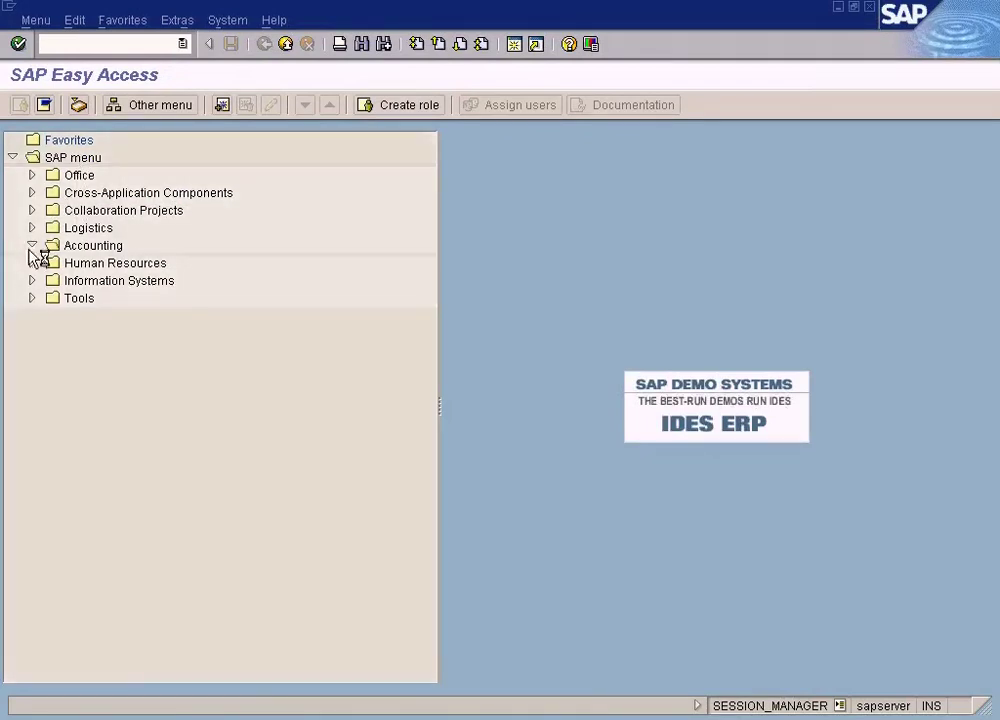
pyautogui.click(51, 263)
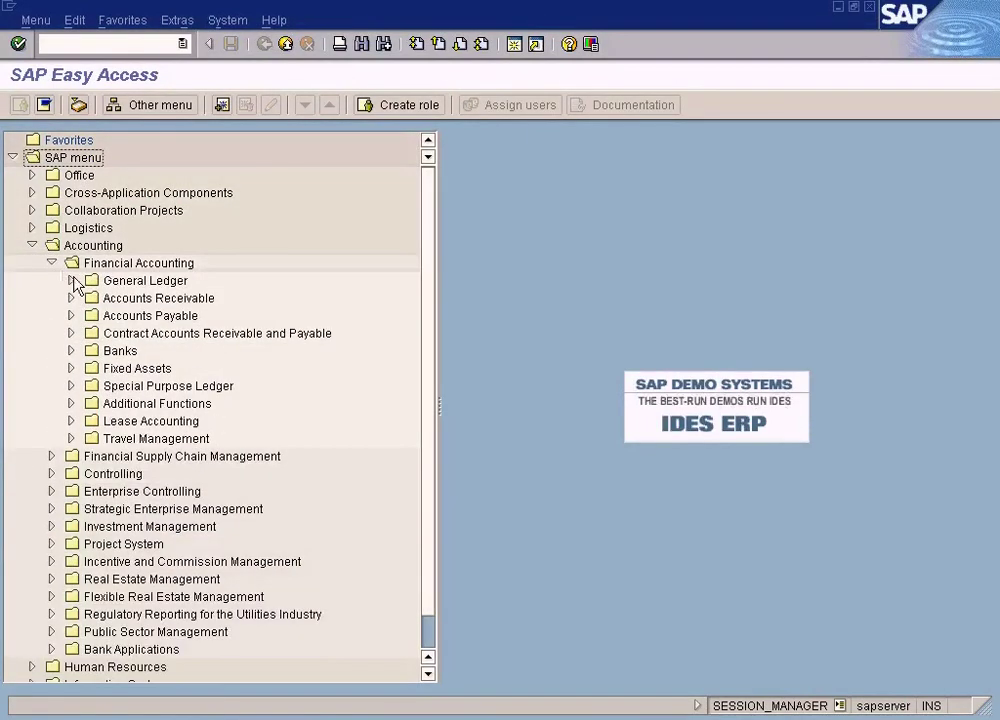
pyautogui.click(71, 280)
pyautogui.click(90, 298)
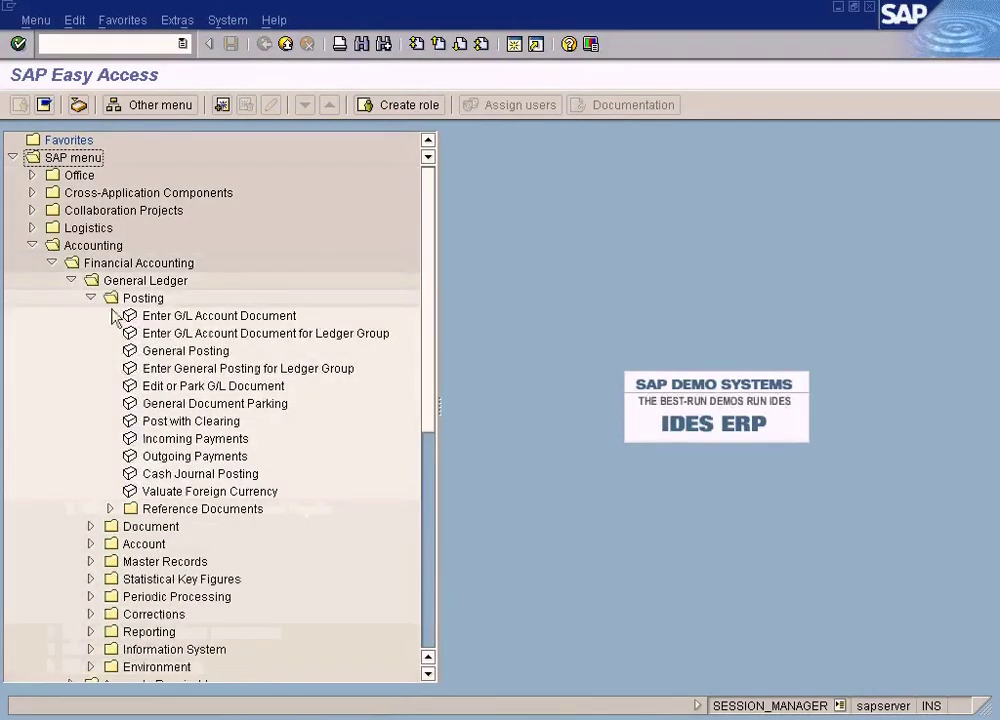
pyautogui.doubleClick(211, 318)
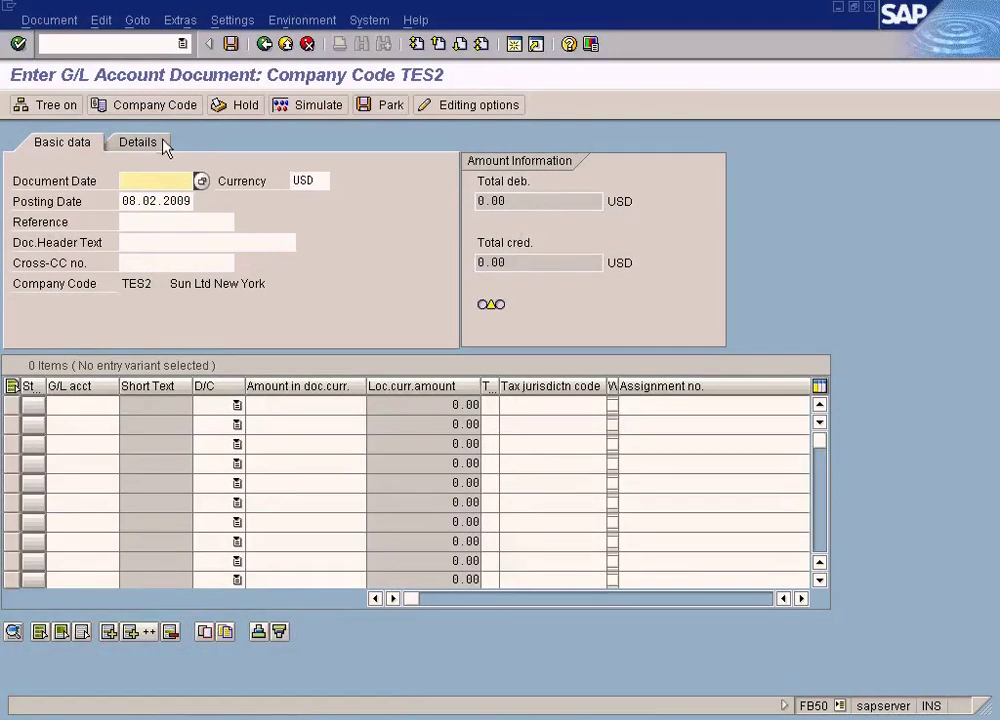
# Step: Switch to the Excel workbook year and examine the Period, Fiscal Year and Calendar Year of calendar month 8 in row 25
pyautogui.click(540, 719)
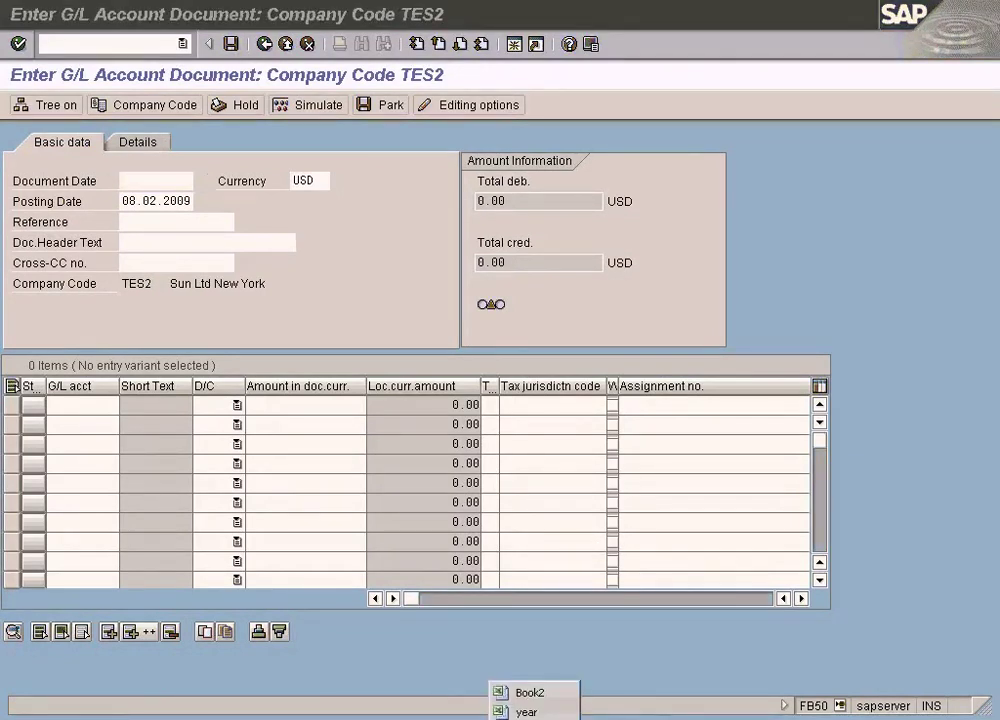
pyautogui.click(528, 712)
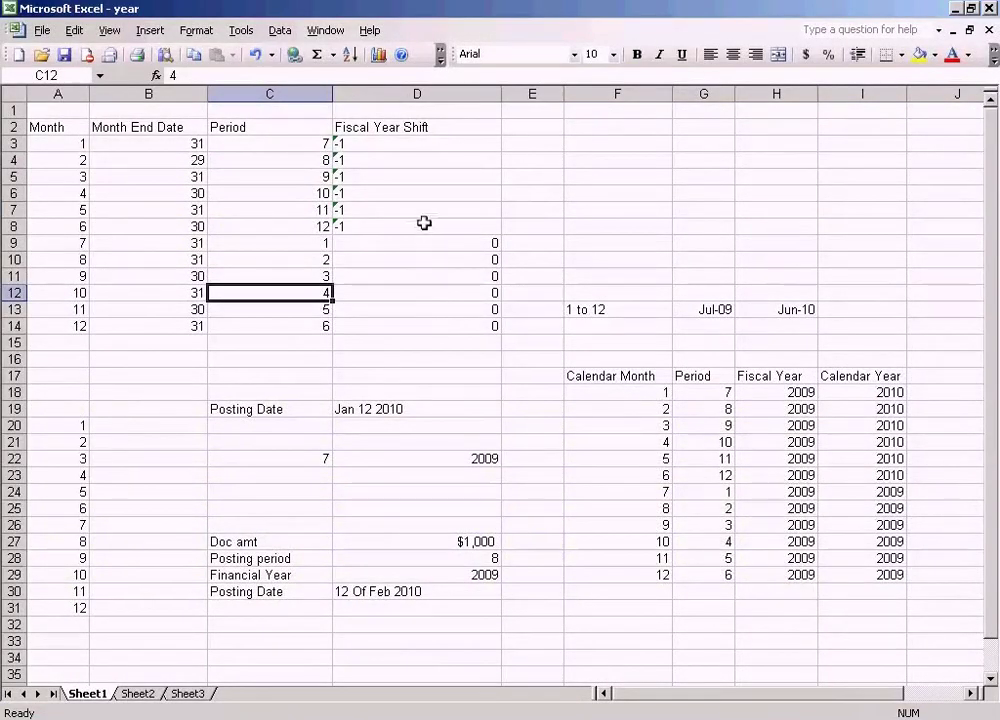
pyautogui.click(855, 513)
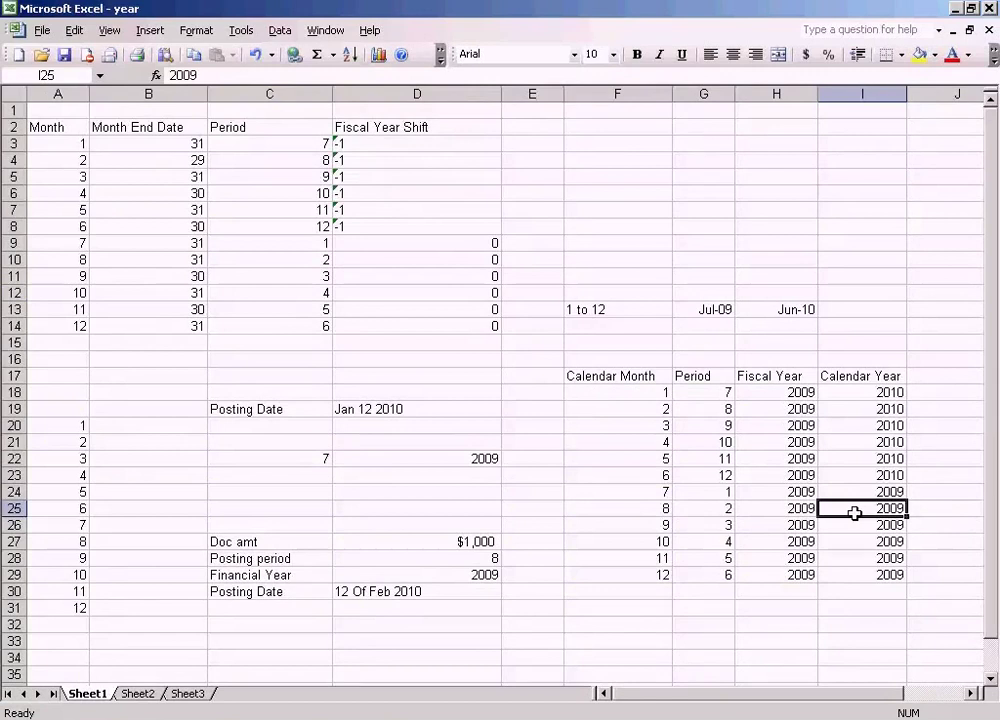
pyautogui.click(650, 510)
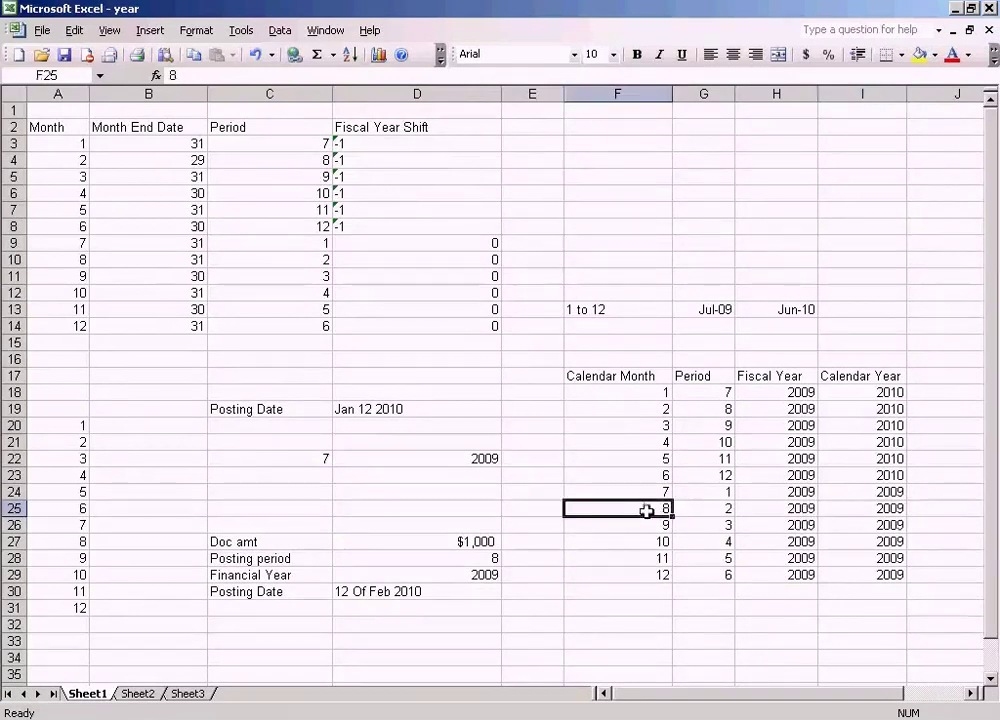
pyautogui.click(851, 513)
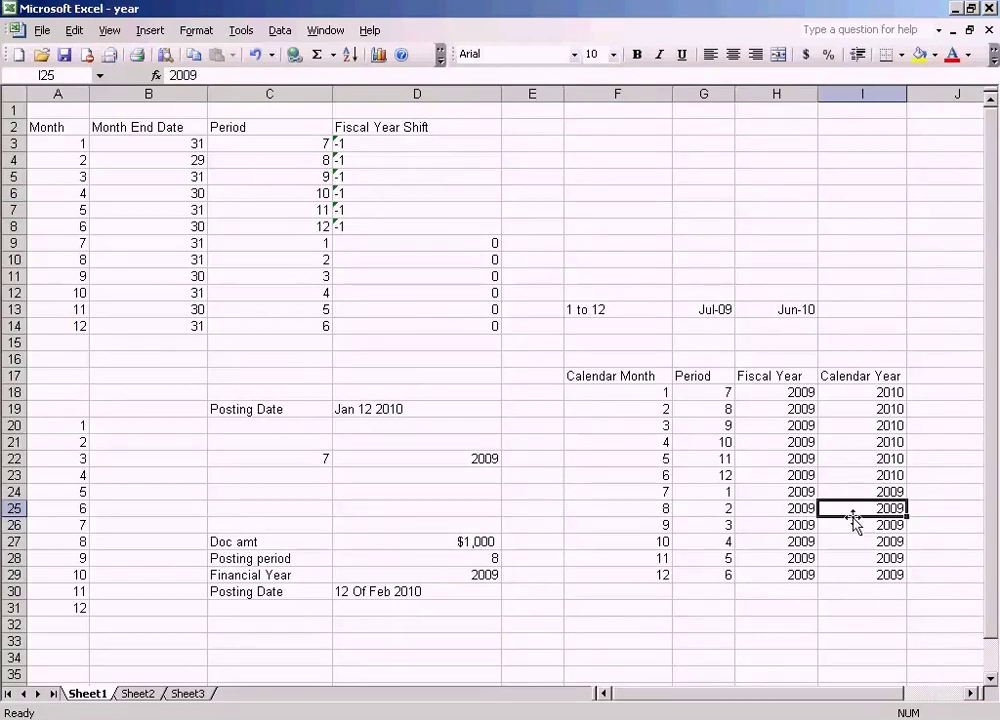
pyautogui.click(707, 511)
pyautogui.moveTo(707, 511); pyautogui.dragTo(775, 510)
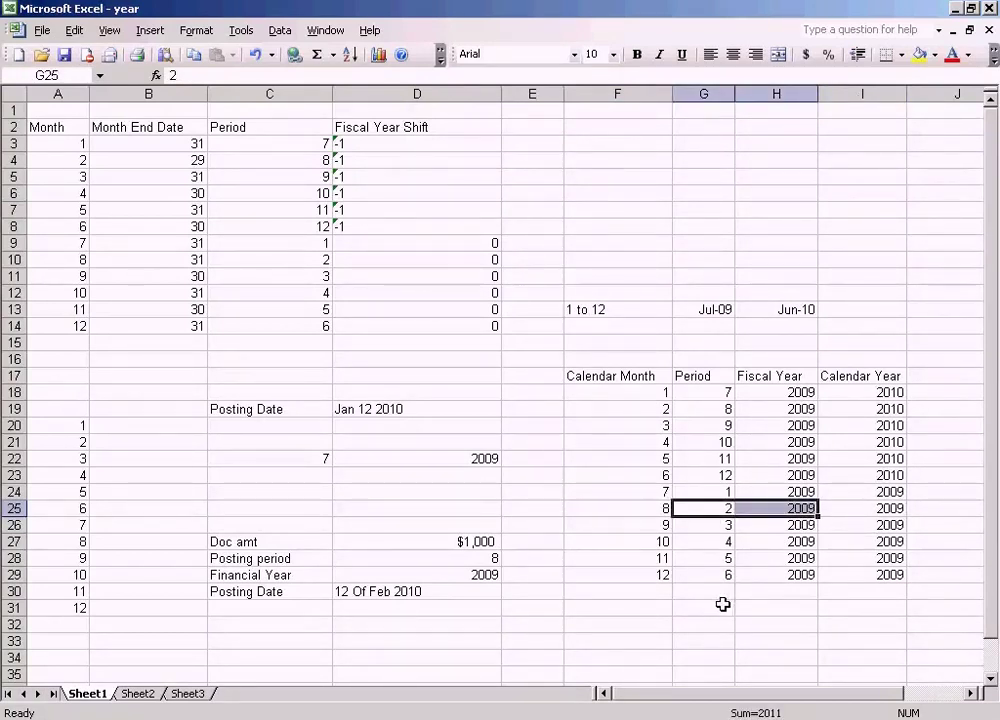
# Step: Return to the SAP G/L document entry and set both the Document Date and the Posting Date to 10.08.2009
pyautogui.hotkey('alt', 'Tab')
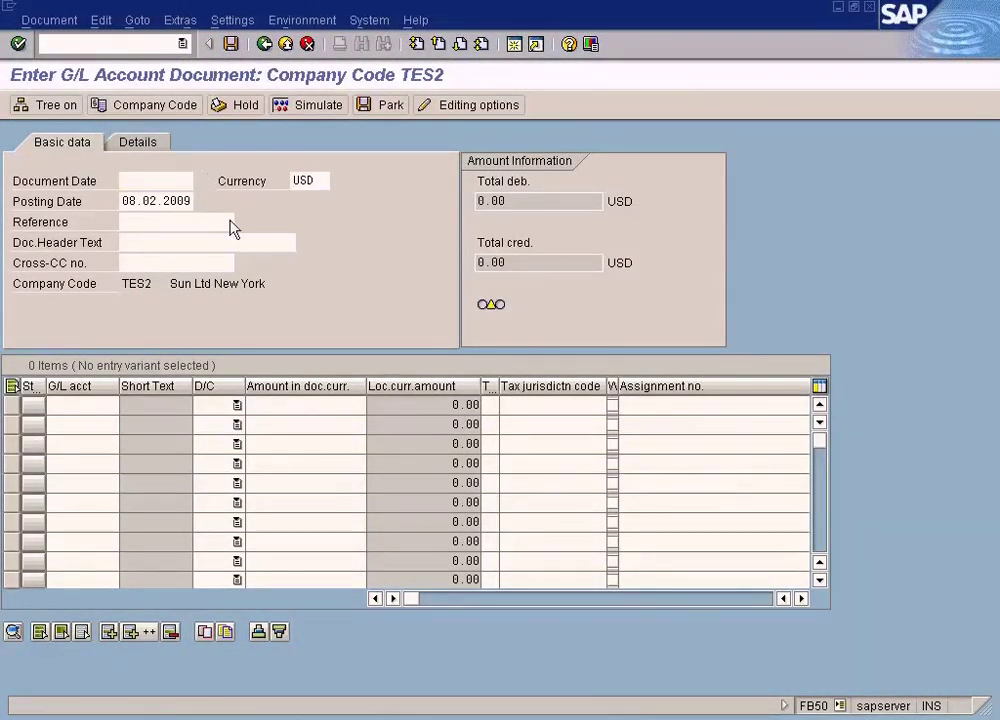
pyautogui.press('F4')
pyautogui.press('Return')
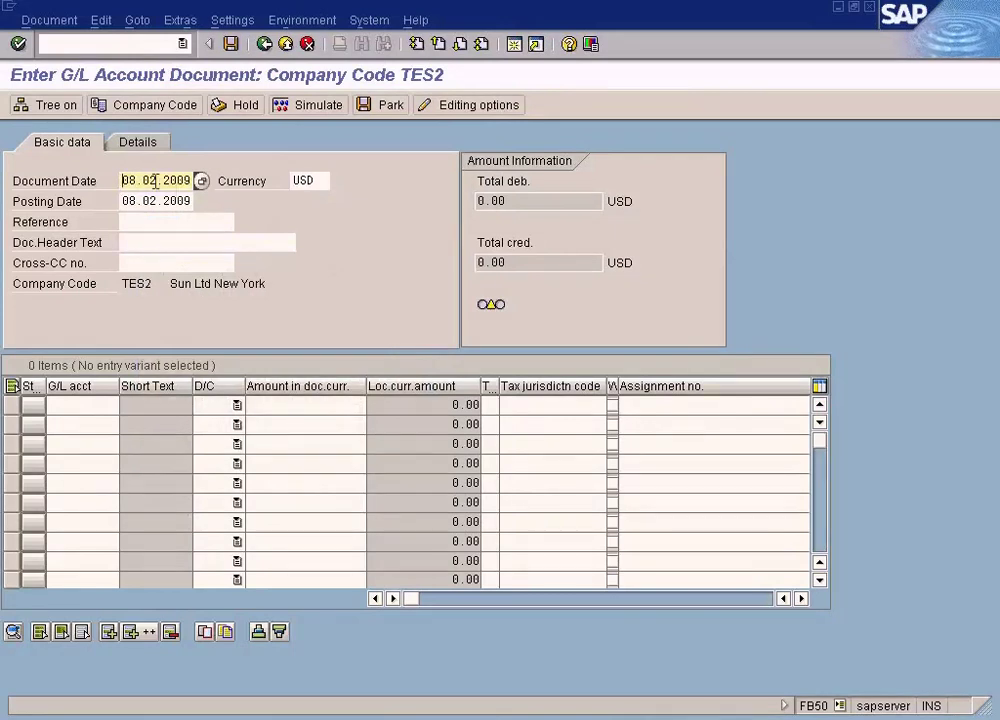
pyautogui.write('8')
pyautogui.press('Left')
pyautogui.press('Left')
pyautogui.press('Left')
pyautogui.press('Left')
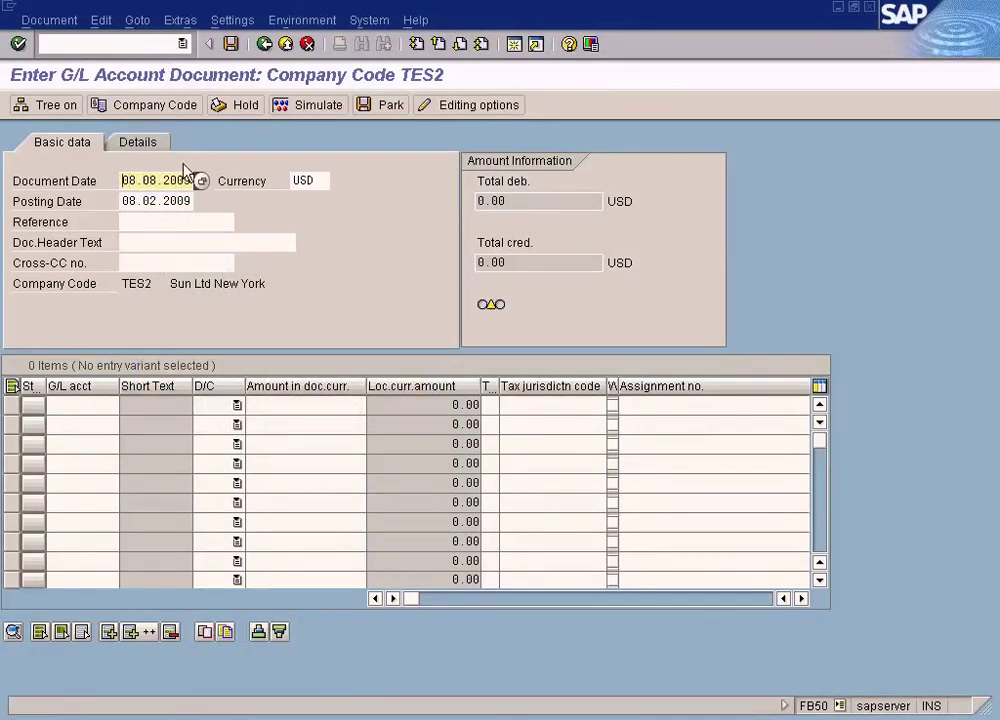
pyautogui.press('BackSpace')
pyautogui.press('Delete')
pyautogui.write('10')
pyautogui.moveTo(123, 201); pyautogui.dragTo(225, 201)
pyautogui.write('10.08.2009')
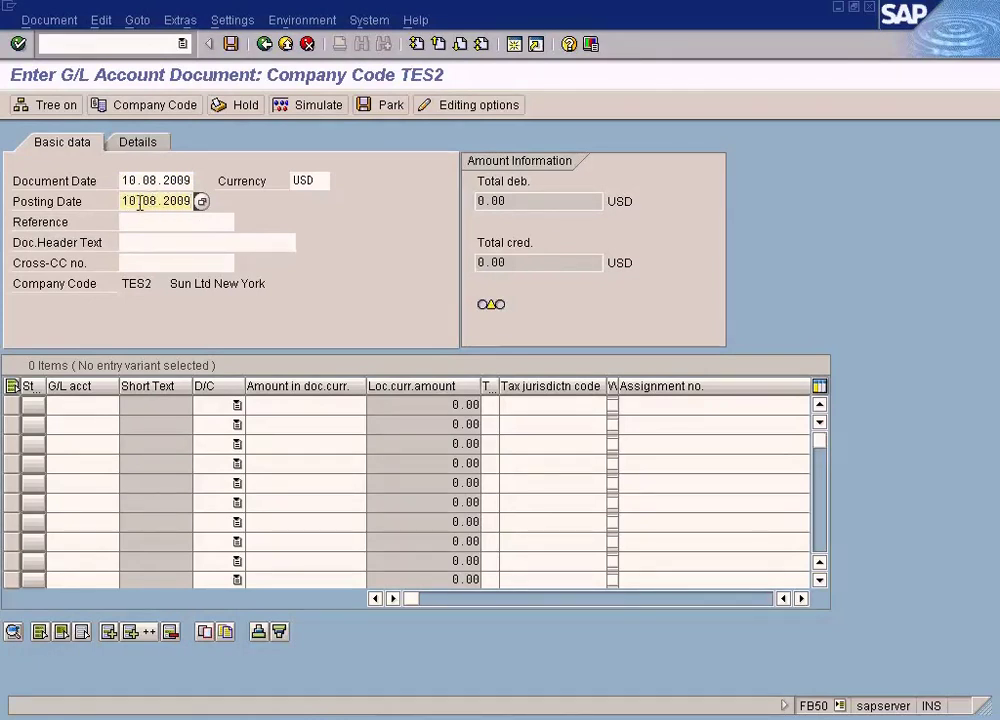
# Step: Change the Document Date to 11.06.2009 and move on to the Posting Date
pyautogui.click(161, 182)
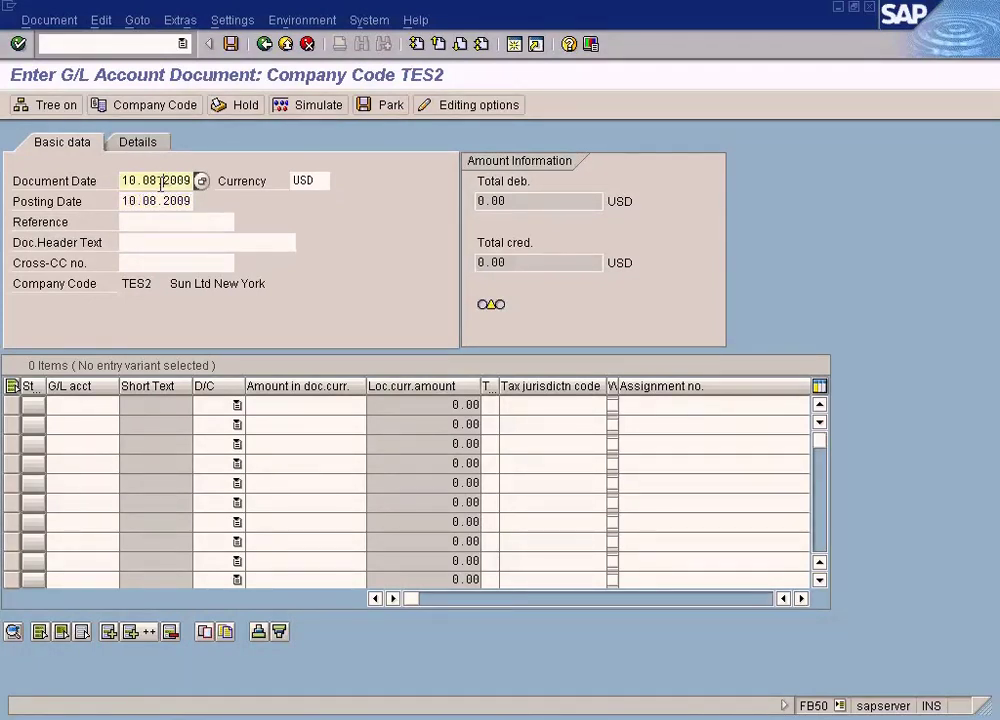
pyautogui.press('Home')
pyautogui.press('Delete')
pyautogui.press('Delete')
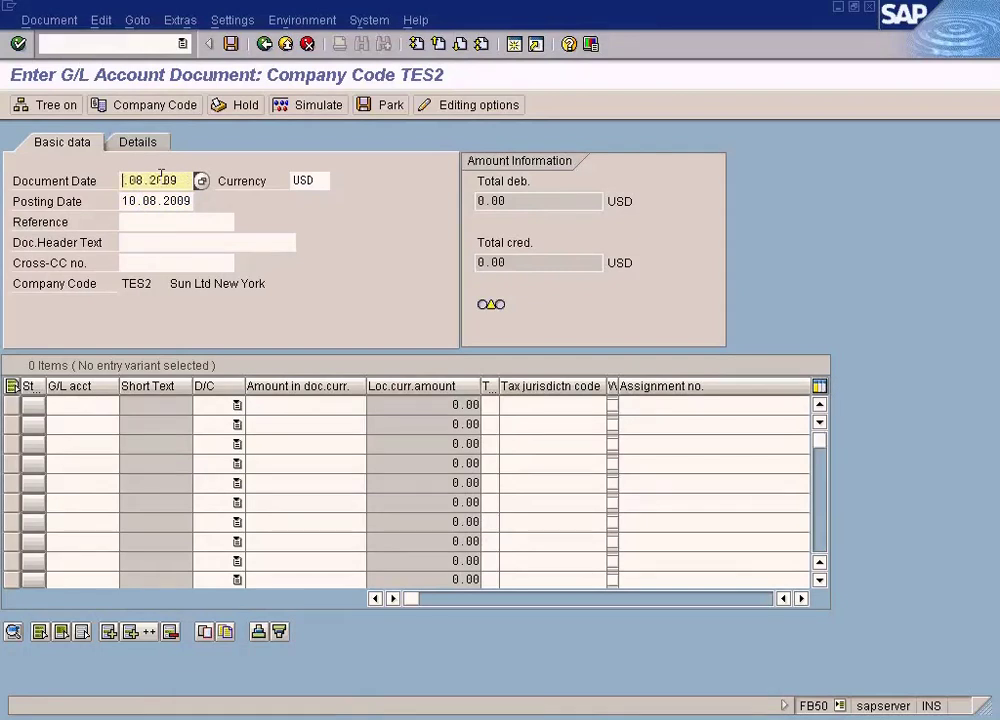
pyautogui.write('11')
pyautogui.press('Delete')
pyautogui.write('6')
pyautogui.click(164, 199)
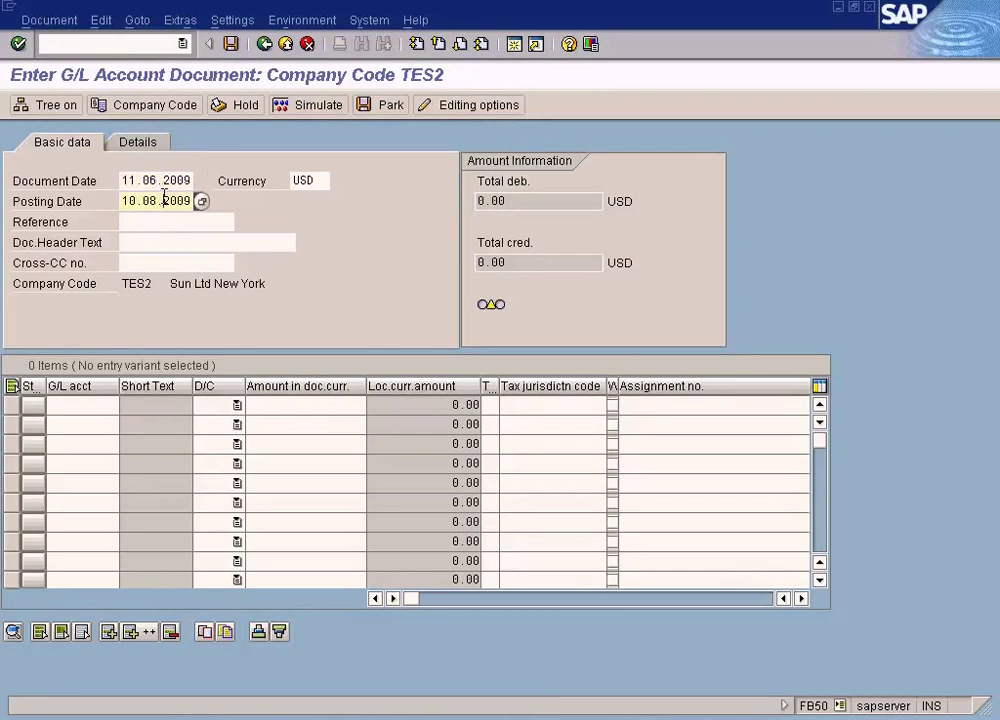
# Step: Enter the first line item with G/L account 200000 Cash In Bank as a Credit of 100
pyautogui.click(95, 404)
pyautogui.press('F4')
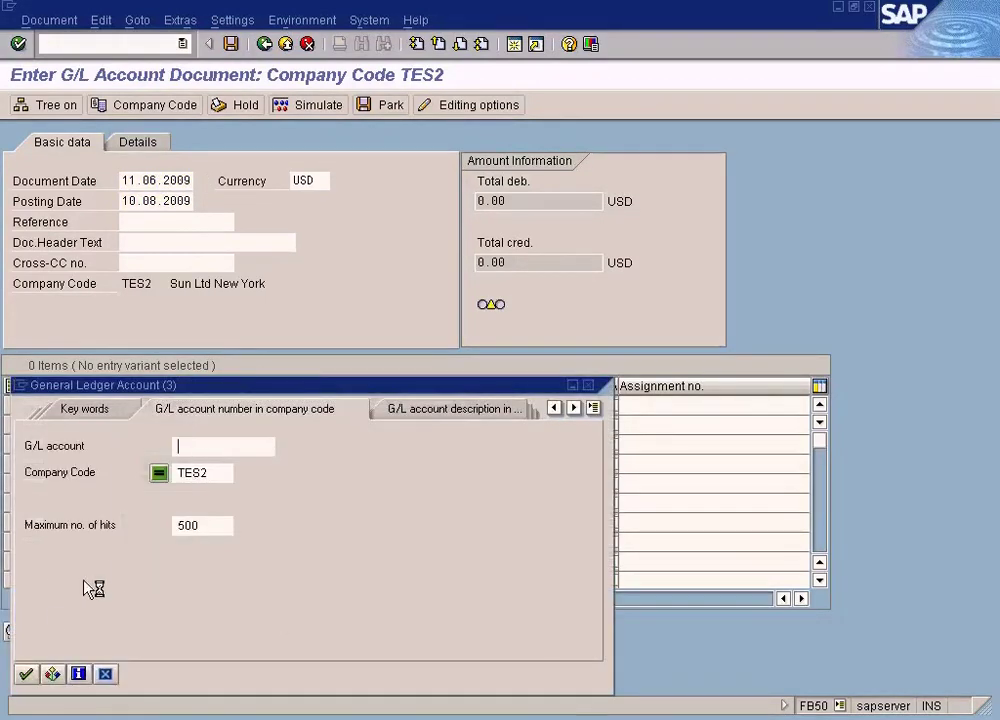
pyautogui.click(25, 673)
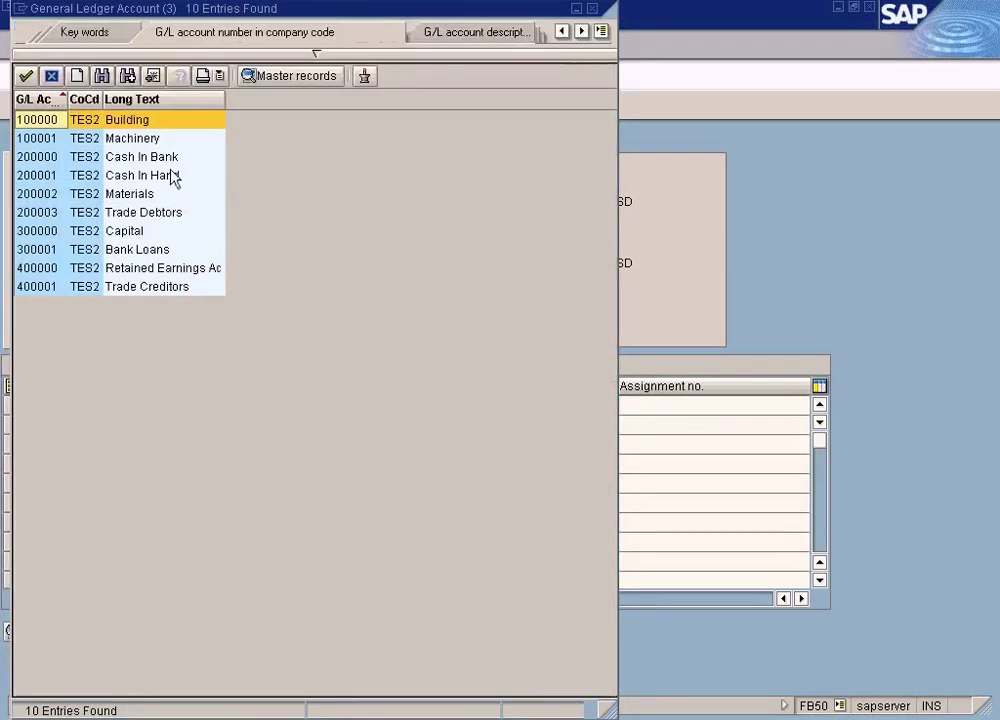
pyautogui.doubleClick(170, 160)
pyautogui.click(237, 404)
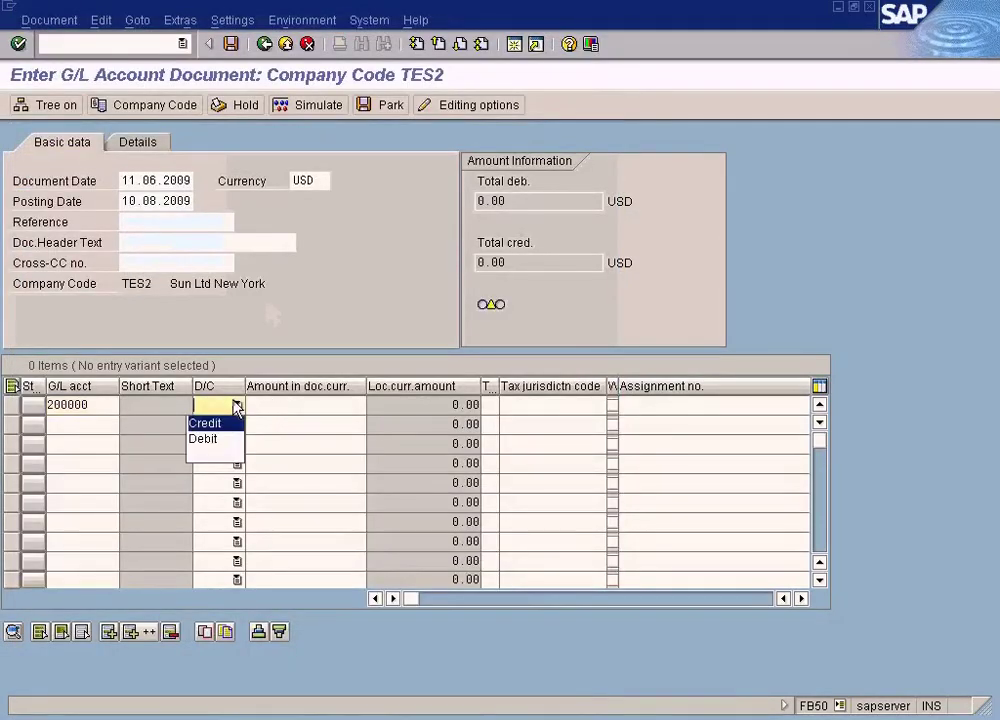
pyautogui.click(212, 421)
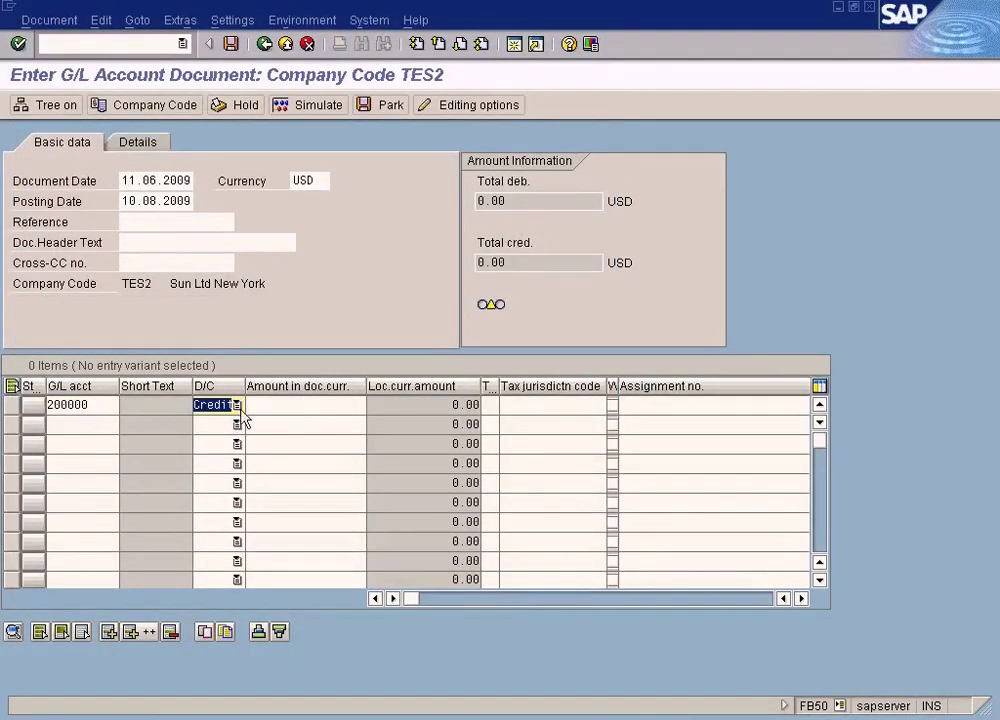
pyautogui.click(294, 404)
pyautogui.write('100')
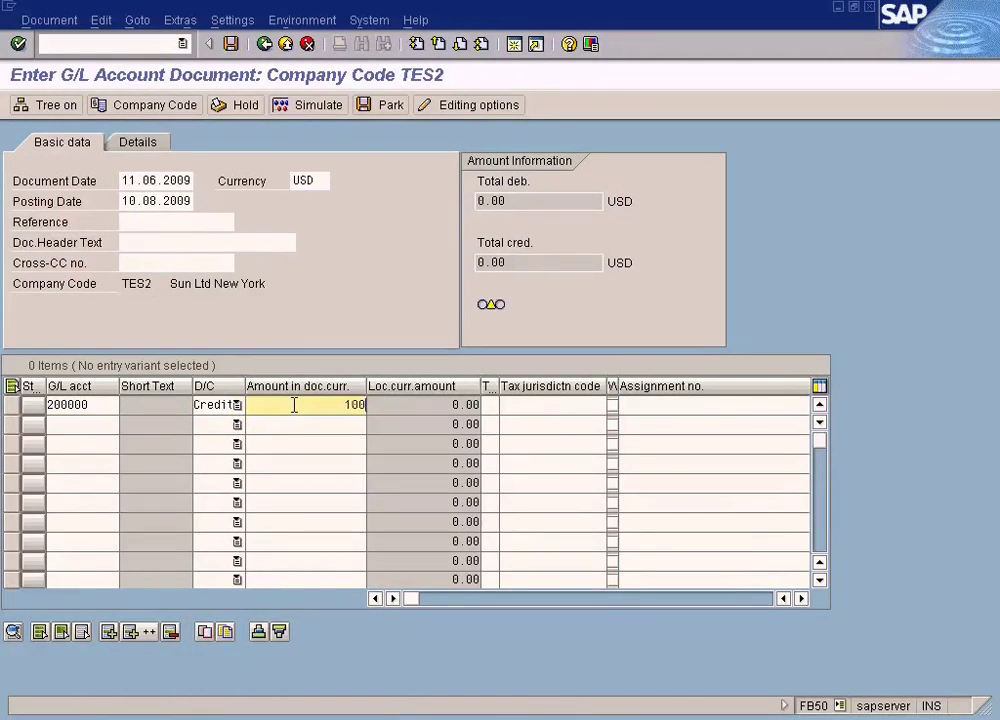
# Step: Enter the second line item with G/L account 200001 Cash In Hand as a Debit of 100
pyautogui.click(99, 425)
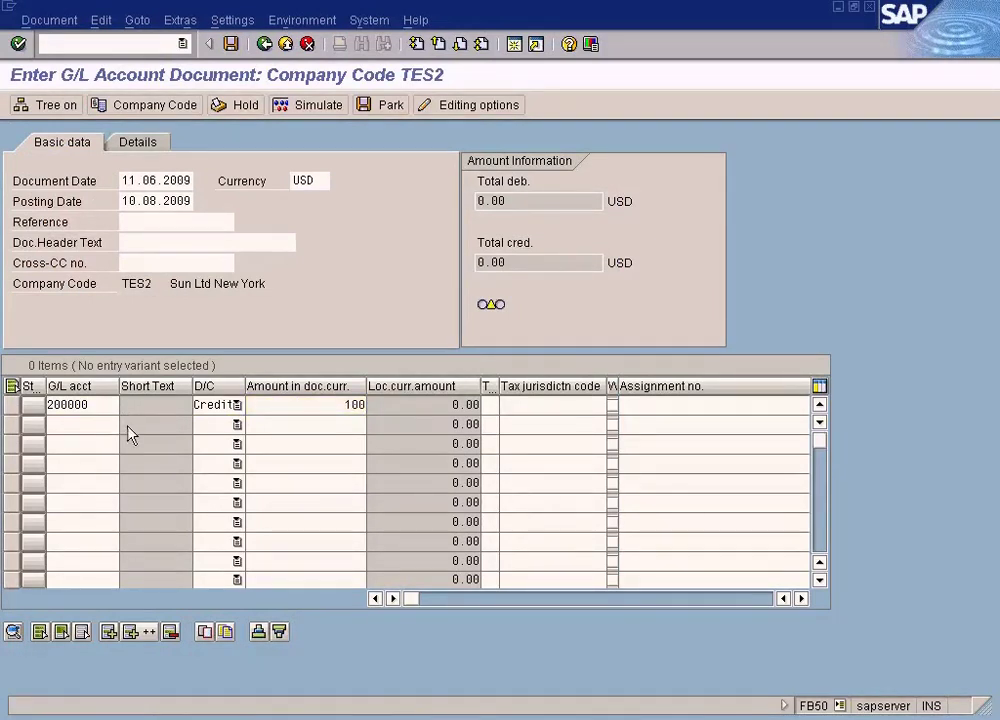
pyautogui.click(118, 426)
pyautogui.click(25, 694)
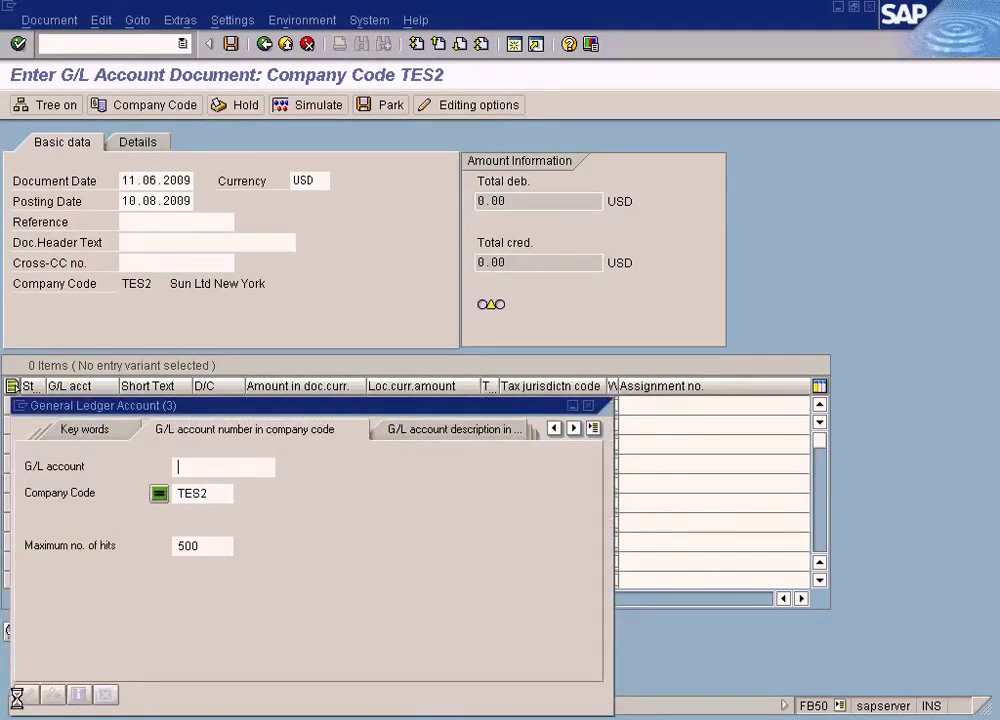
pyautogui.doubleClick(172, 177)
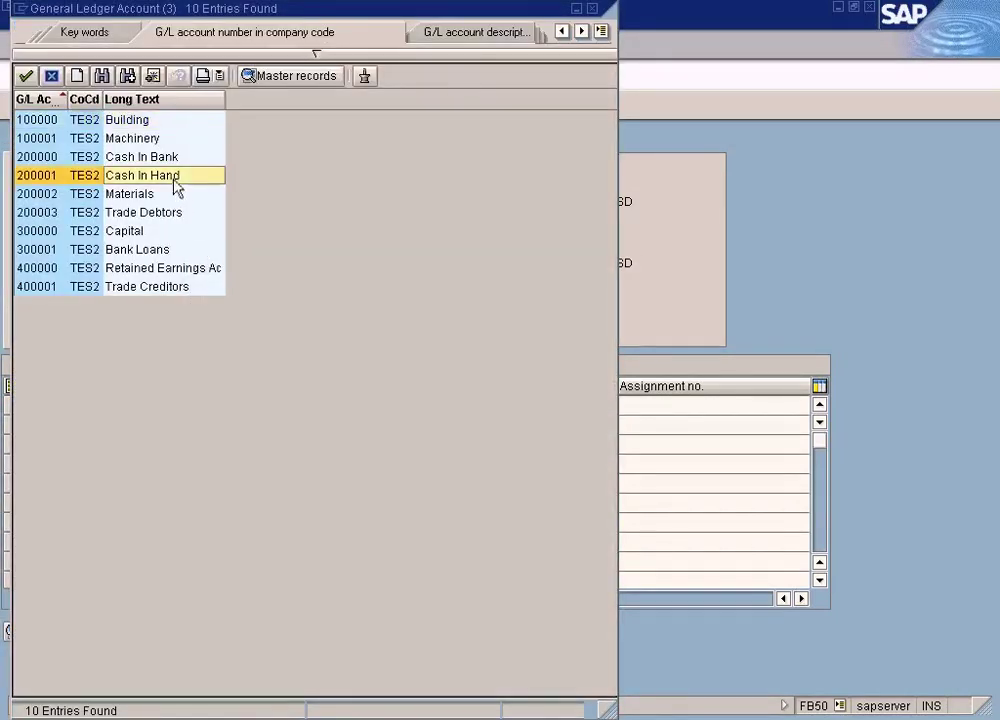
pyautogui.click(237, 426)
pyautogui.click(222, 460)
pyautogui.click(315, 422)
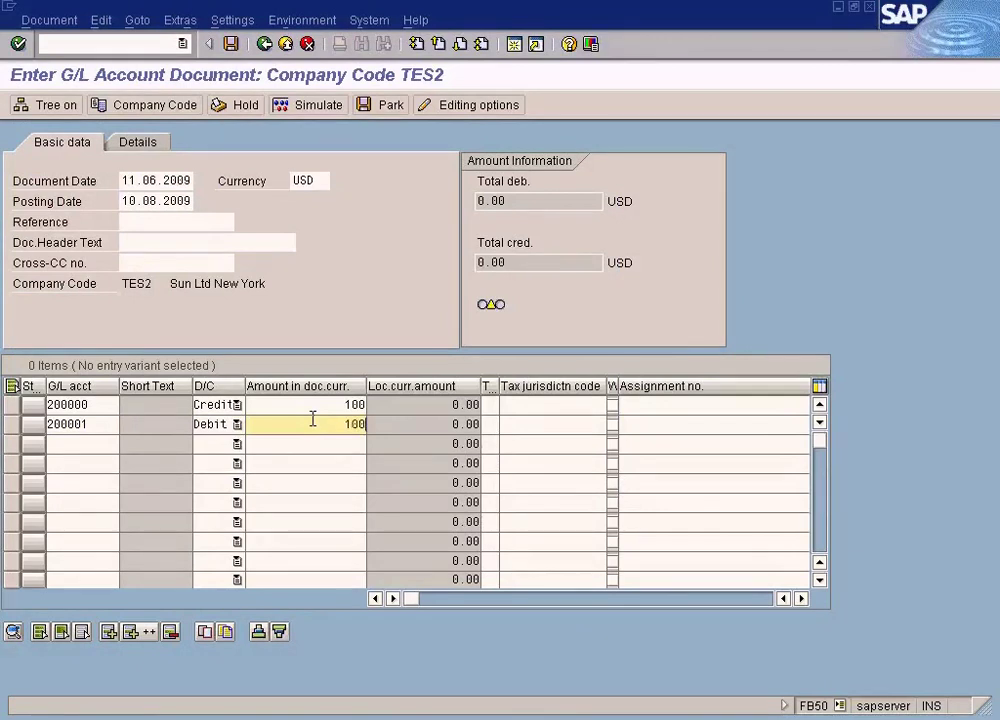
# Step: Simulate the document and acknowledge the date, period and account assignment warnings to reach the Cash In Bank item correction
pyautogui.click(330, 105)
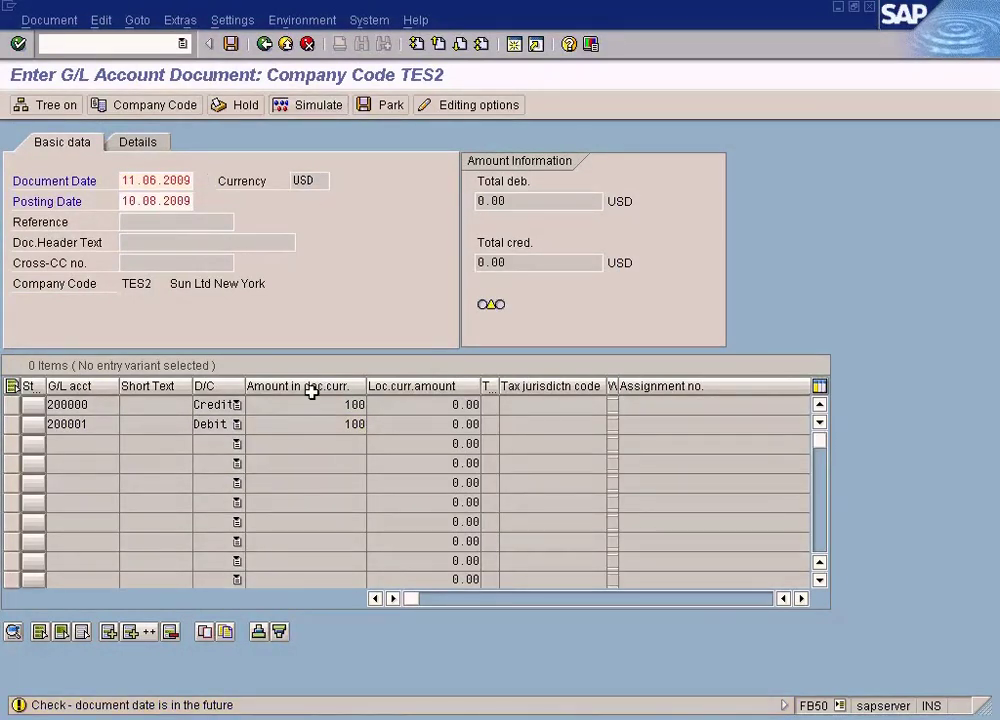
pyautogui.press('Return')
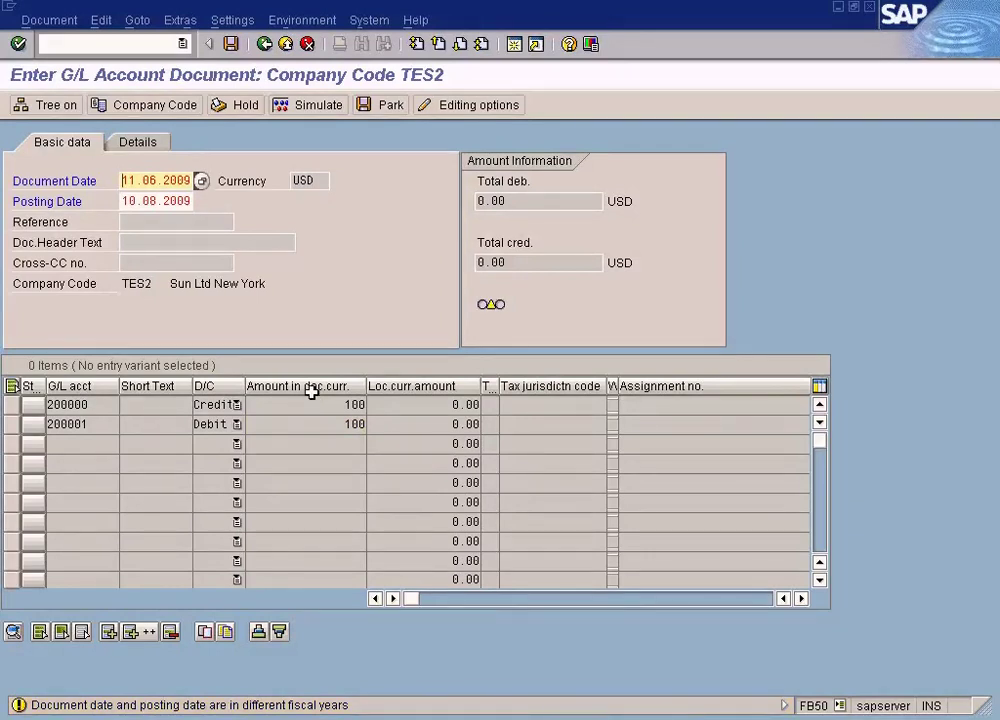
pyautogui.press('Return')
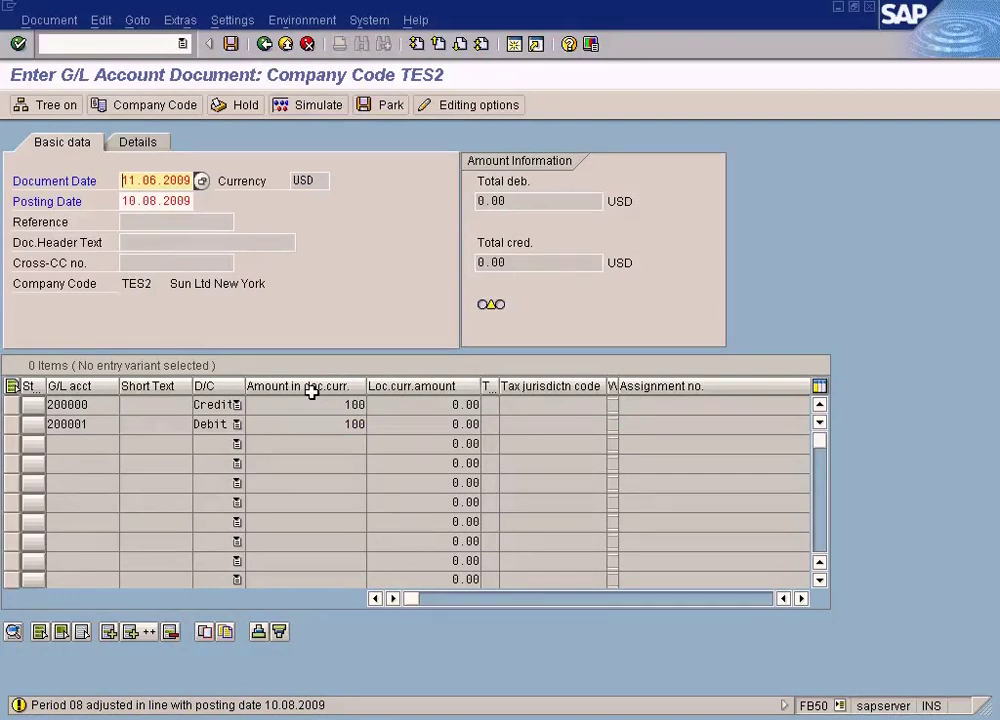
pyautogui.press('Return')
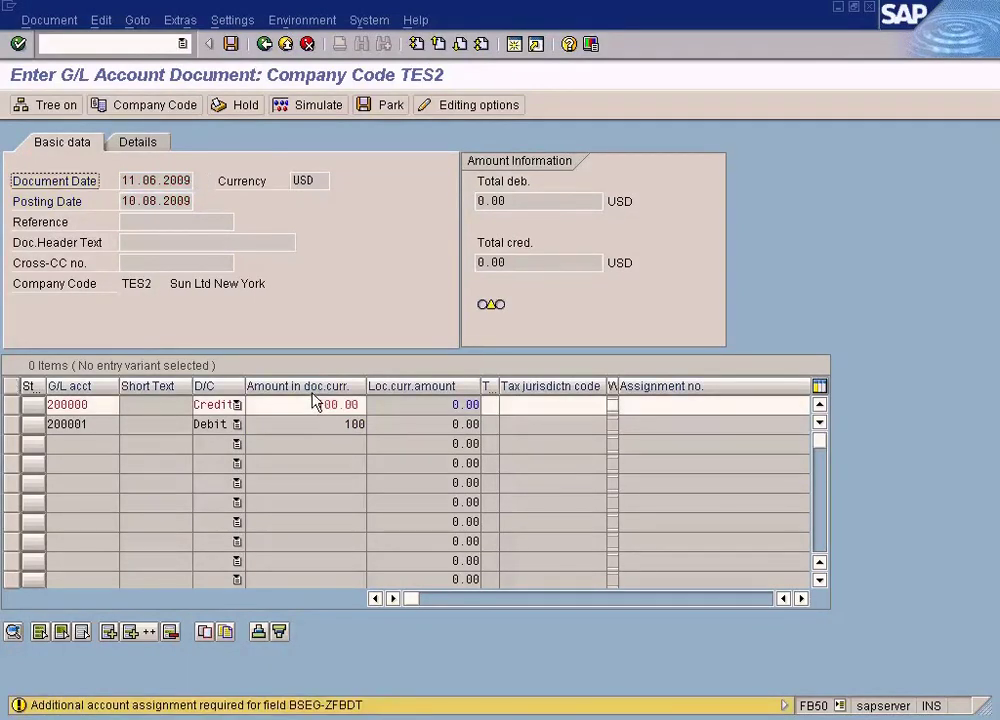
pyautogui.press('Return')
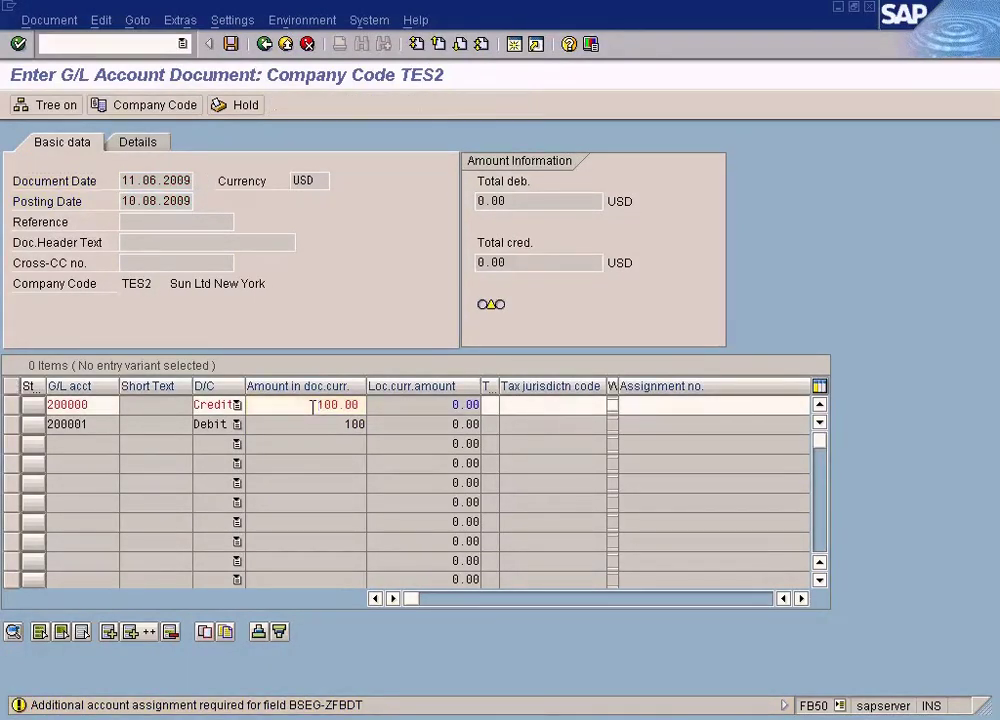
# Step: Copy the Value date 08.02.2009 into Due on for the Cash In Bank item and return to the document entry
pyautogui.moveTo(122, 324); pyautogui.dragTo(252, 341)
pyautogui.hotkey('ctrl', 'c')
pyautogui.click(418, 324)
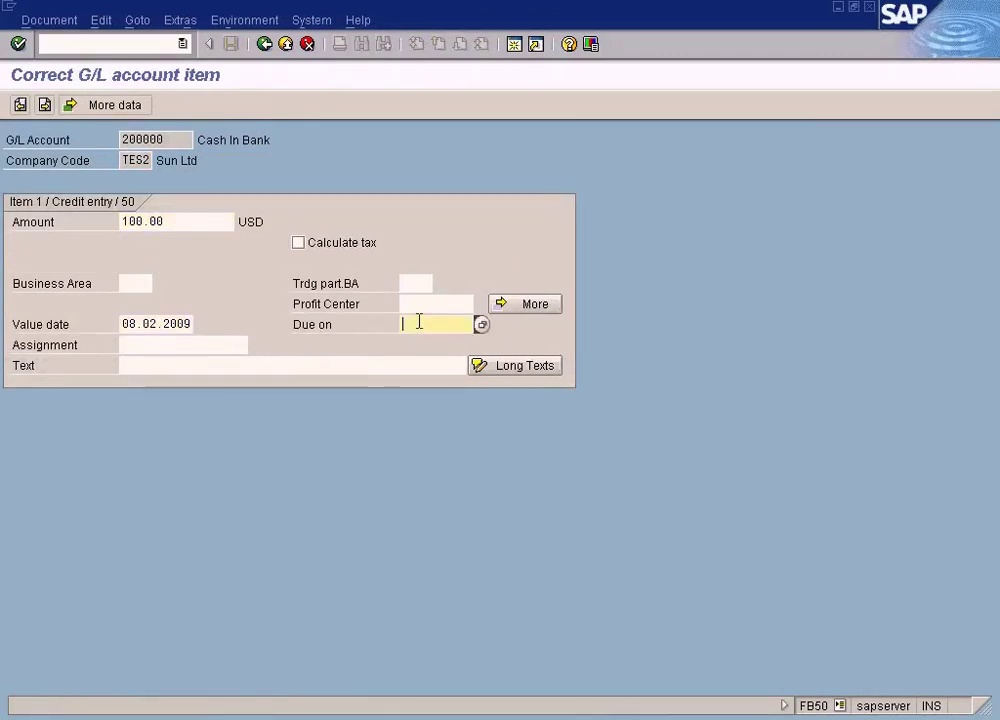
pyautogui.hotkey('ctrl', 'v')
pyautogui.click(264, 45)
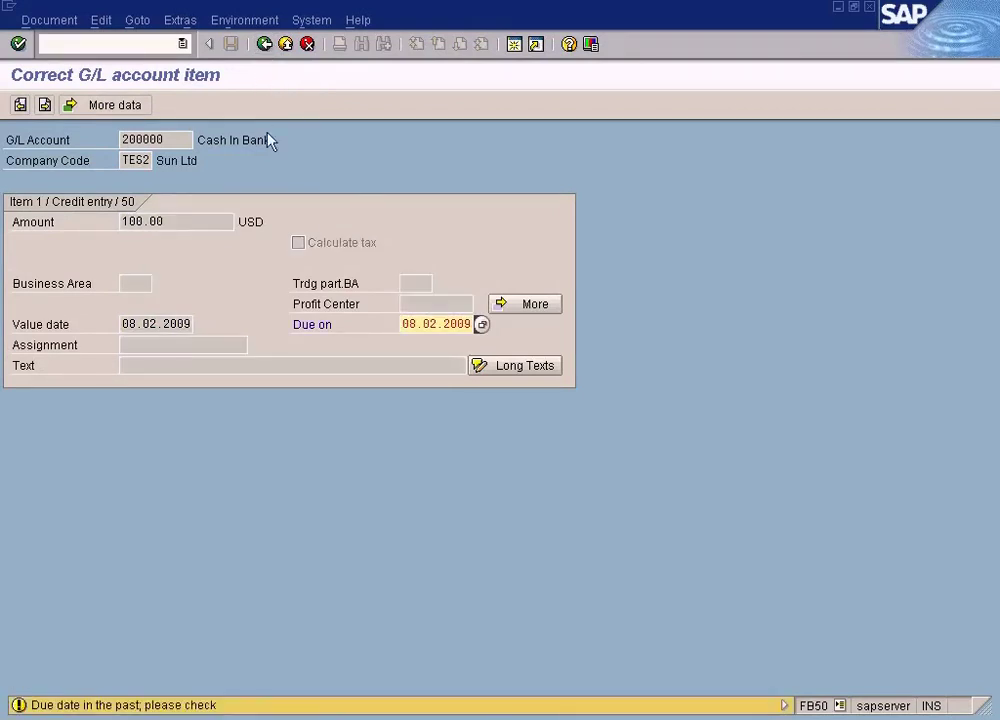
pyautogui.press('Return')
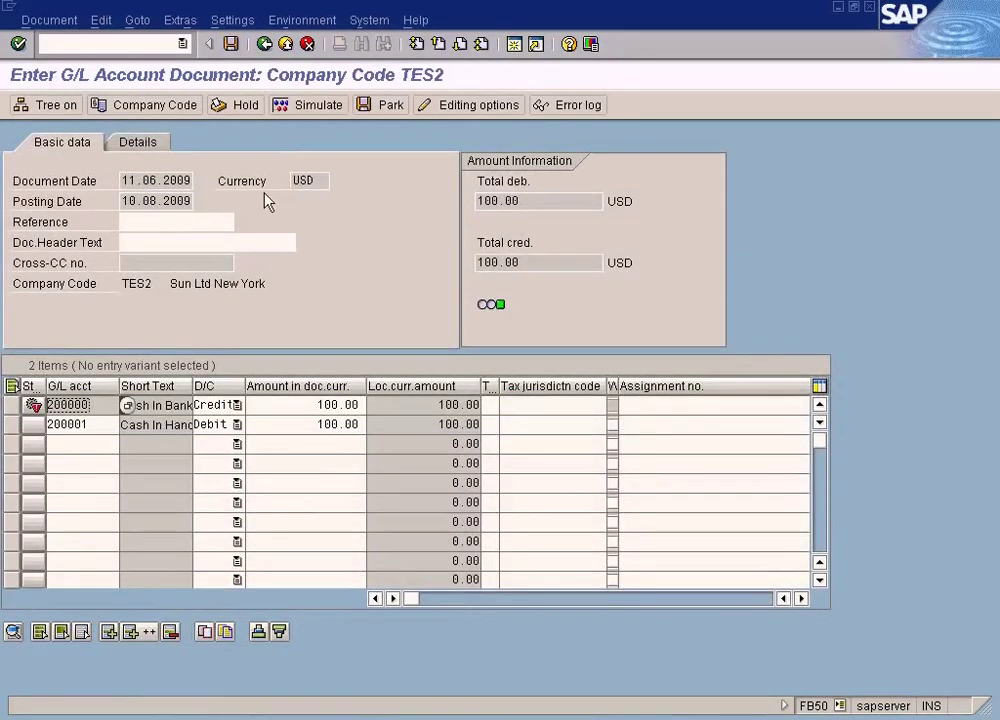
# Step: Set Due on to 08.02.2009 for the Cash In Hand debit item and return to the document entry
pyautogui.doubleClick(324, 423)
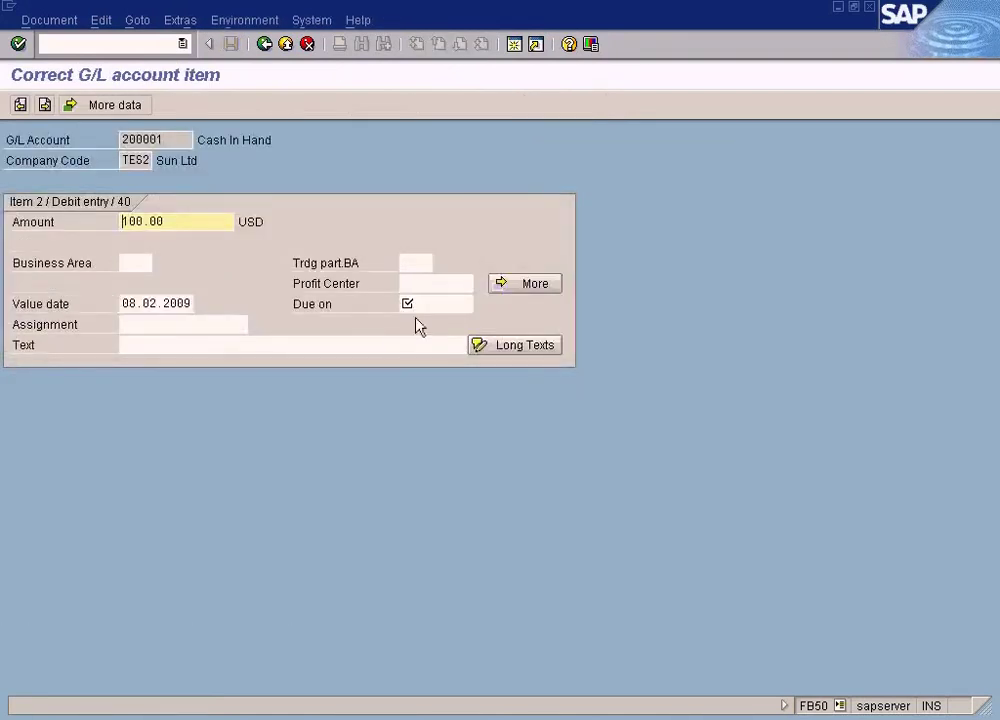
pyautogui.click(424, 308)
pyautogui.hotkey('ctrl', 'v')
pyautogui.click(266, 46)
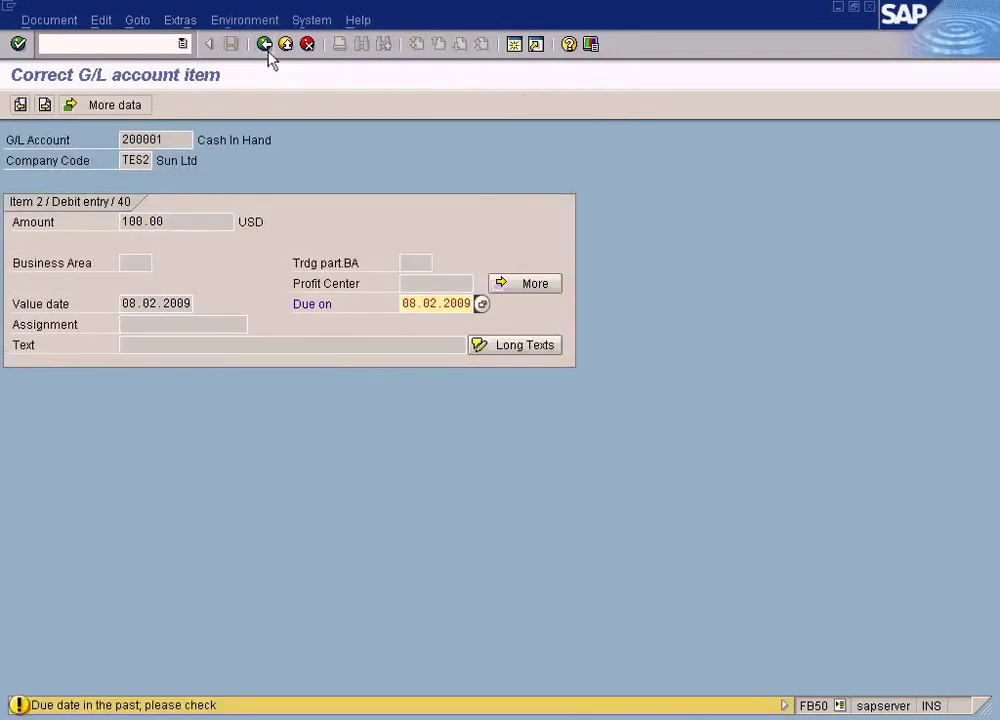
pyautogui.click(266, 46)
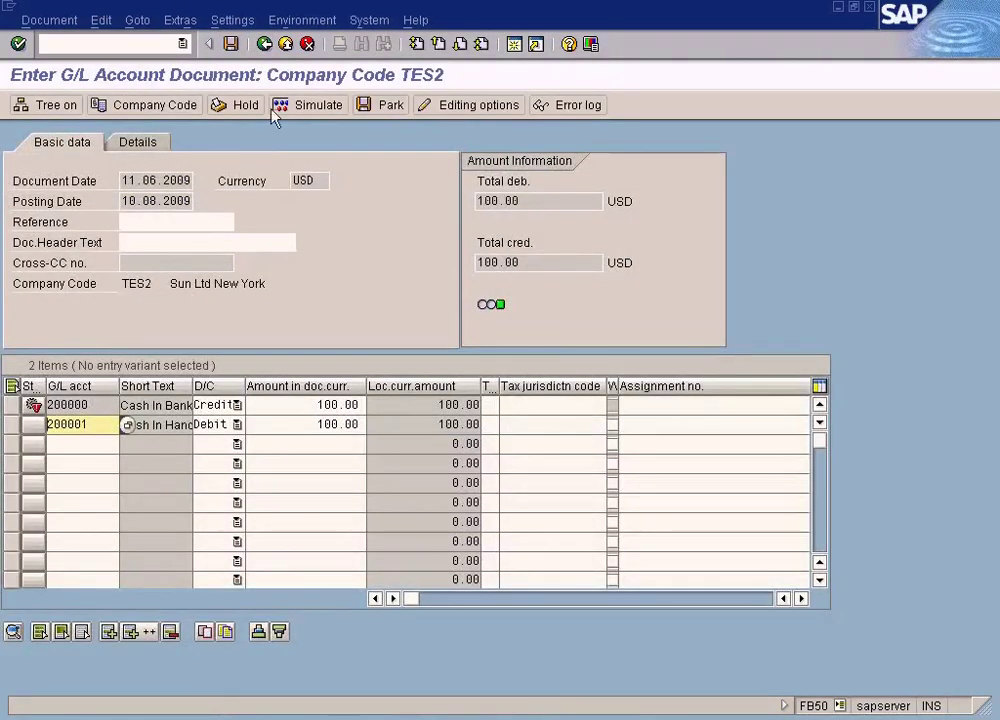
# Step: Simulate the document and compare its Period and Fiscal year with row 25 of the Excel workbook year
pyautogui.click(312, 109)
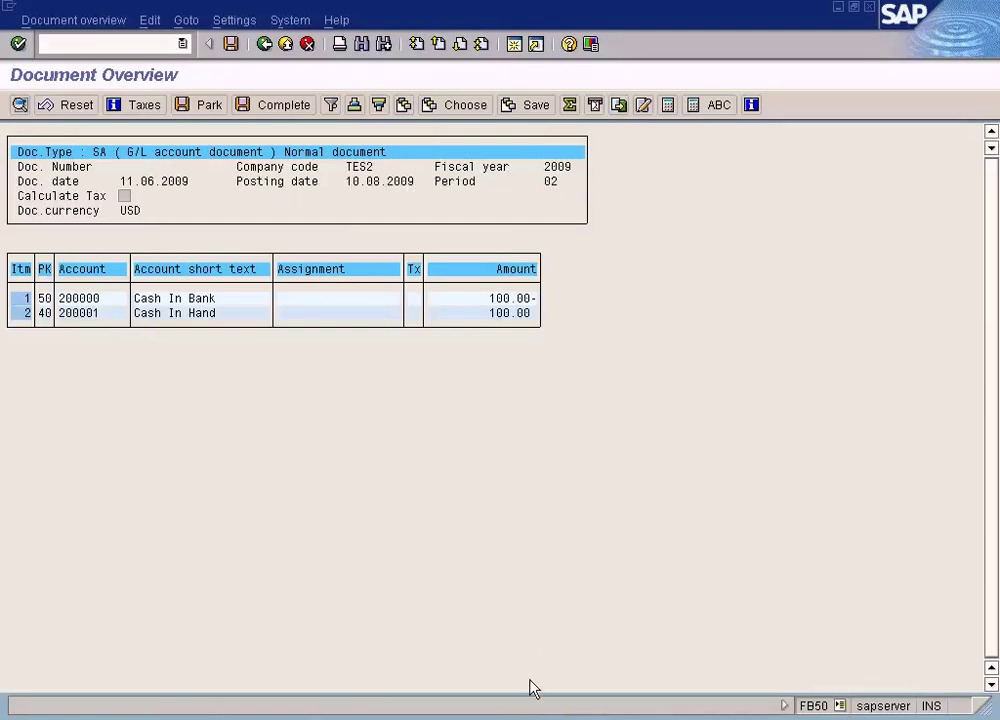
pyautogui.click(530, 718)
pyautogui.click(520, 712)
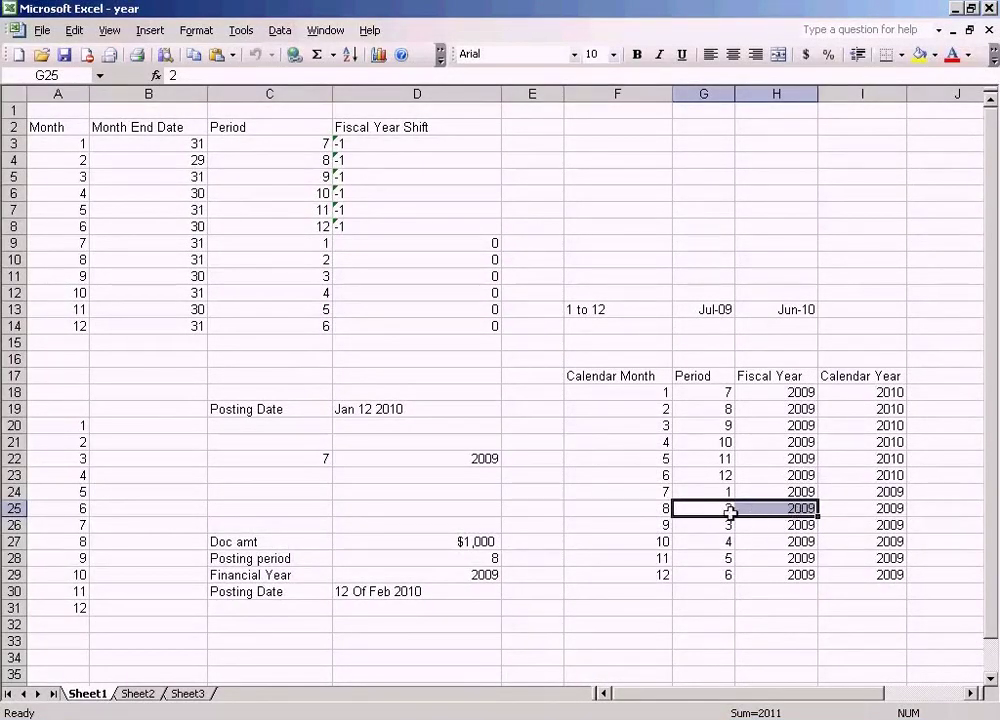
pyautogui.hotkey('alt', 'Tab')
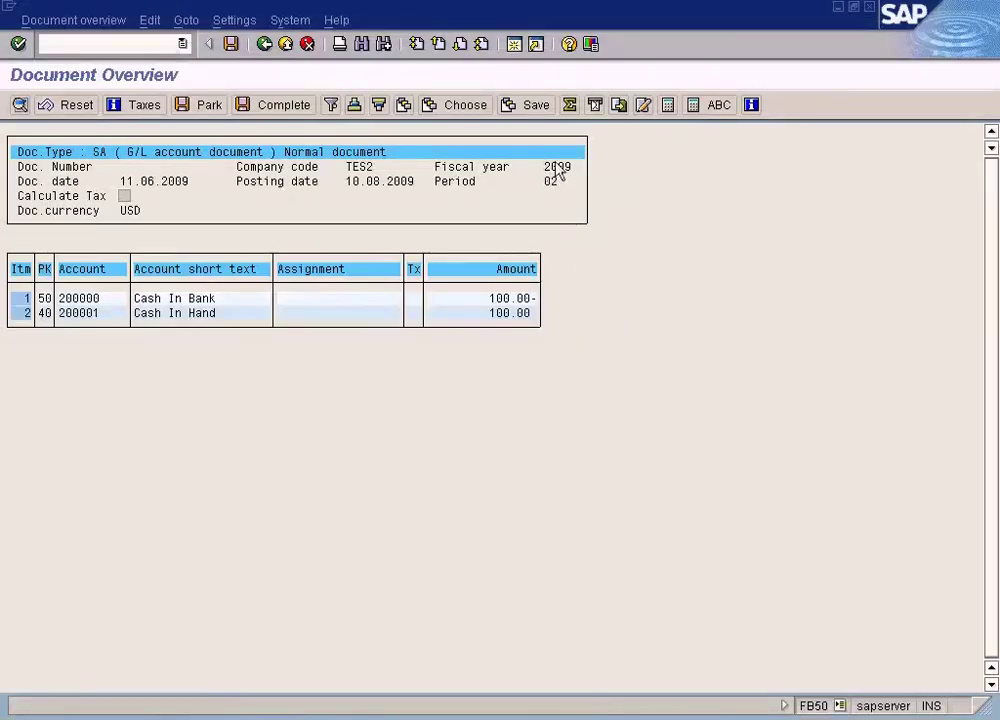
pyautogui.hotkey('alt', 'Tab')
pyautogui.hotkey('alt', 'Tab')
pyautogui.hotkey('alt', 'Tab')
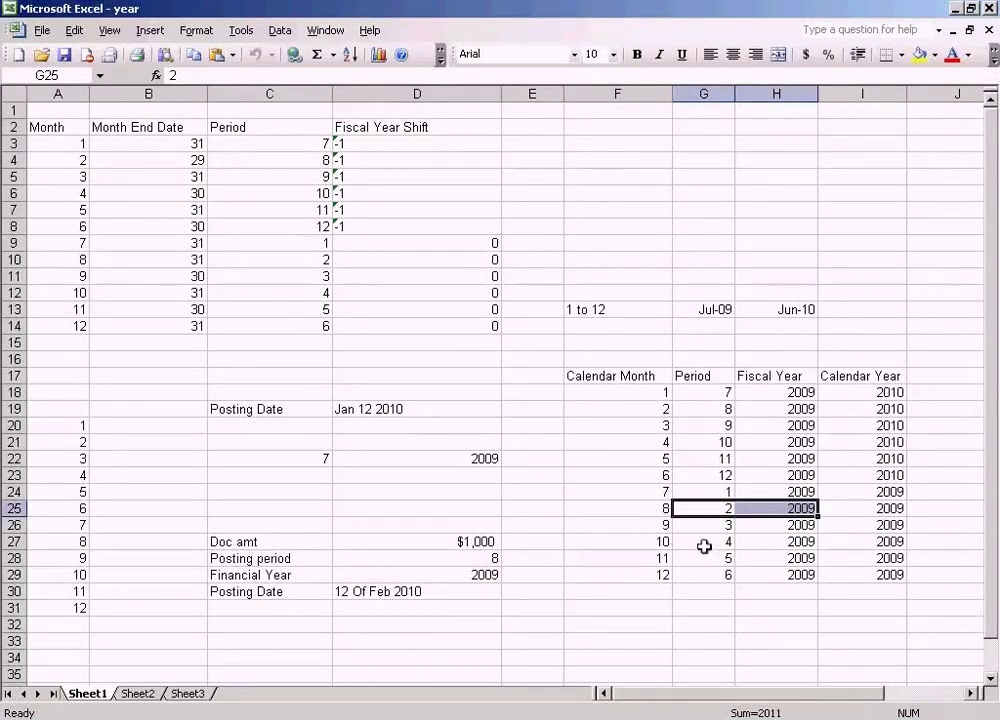
# Step: Examine the Calendar Year, Period and Fiscal Year of calendar month 8 in row 25 of the worksheet
pyautogui.click(661, 512)
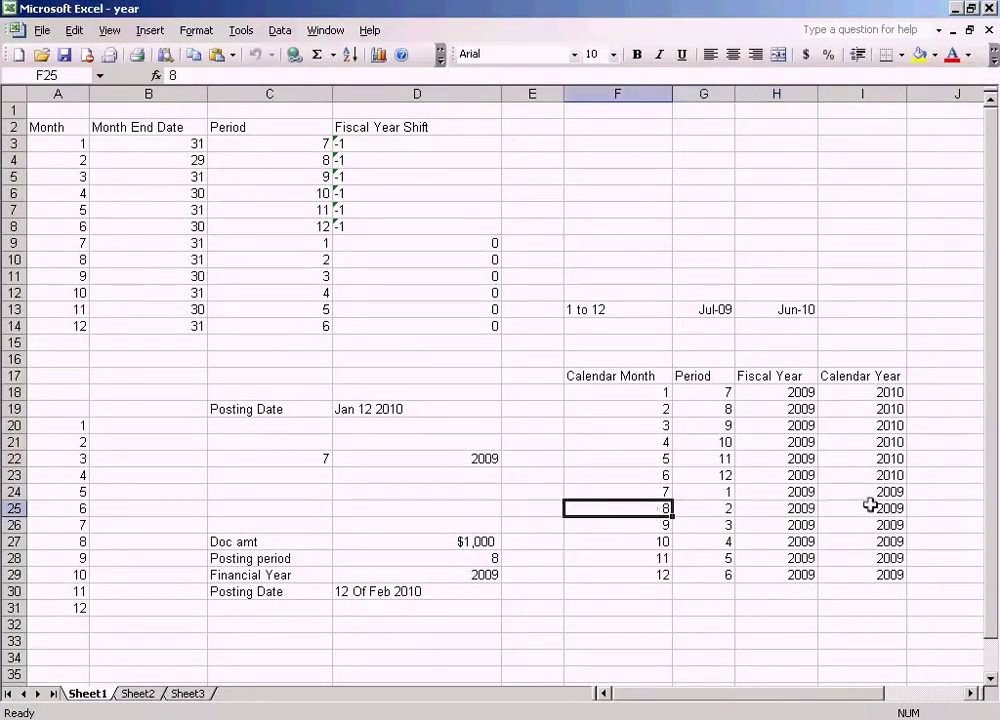
pyautogui.click(870, 505)
pyautogui.click(663, 507)
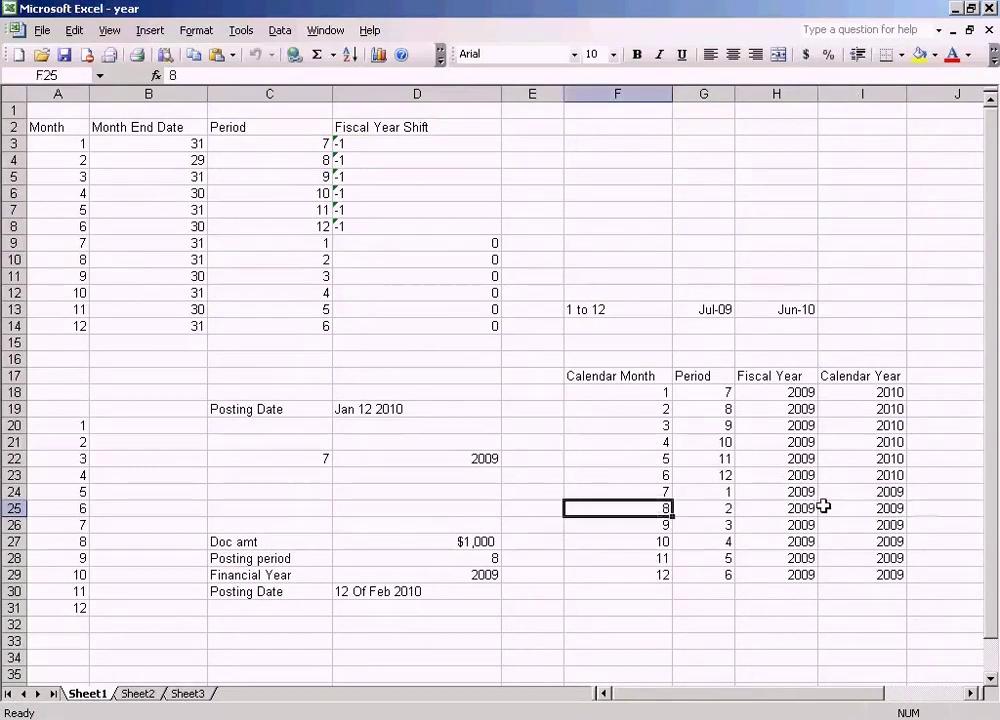
pyautogui.click(878, 509)
pyautogui.click(725, 508)
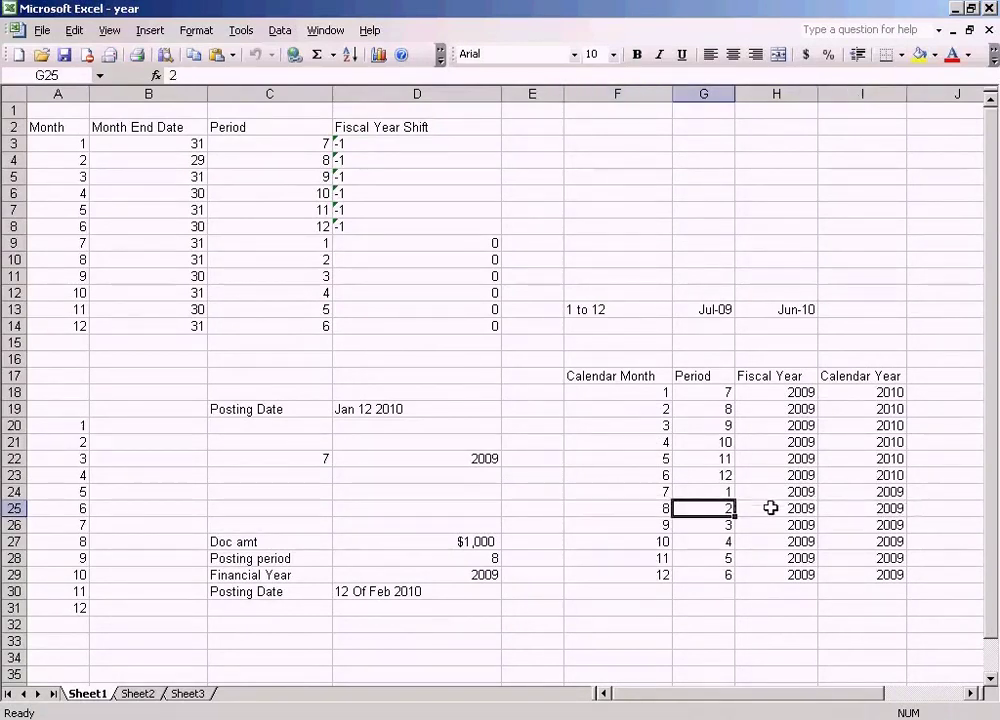
pyautogui.click(772, 508)
pyautogui.click(719, 510)
pyautogui.click(780, 508)
pyautogui.click(708, 508)
pyautogui.click(740, 508)
pyautogui.click(727, 508)
pyautogui.click(754, 508)
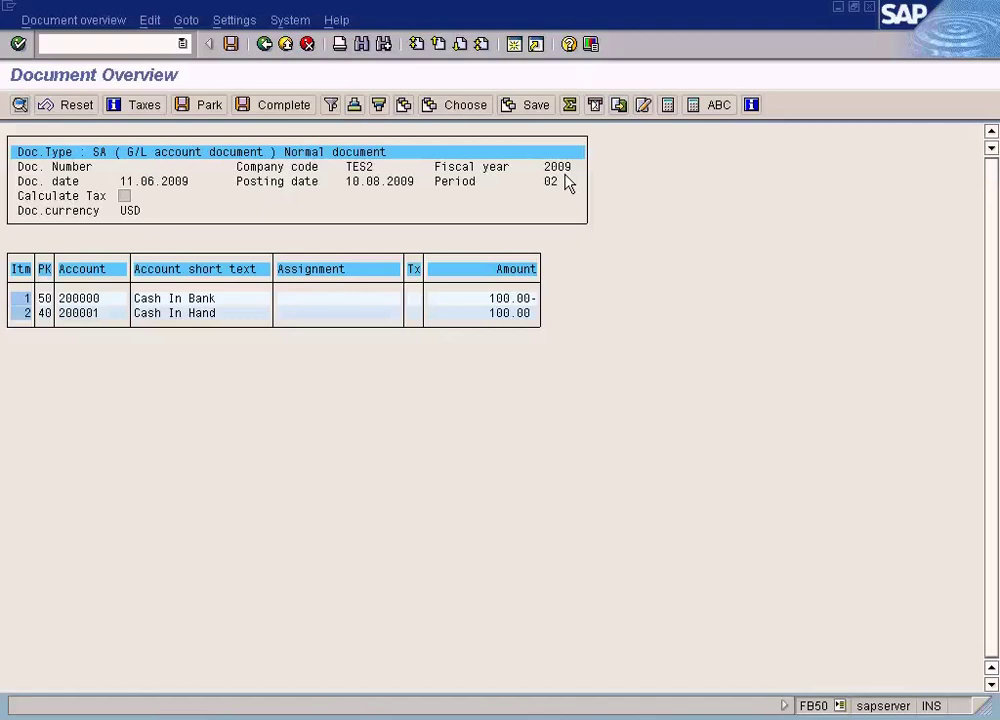
# Step: Switch to the Excel workbook year and examine the Calendar Year 2010 rows, particularly calendar month 3 in row 20
pyautogui.hotkey('alt', 'Tab')
pyautogui.click(880, 397)
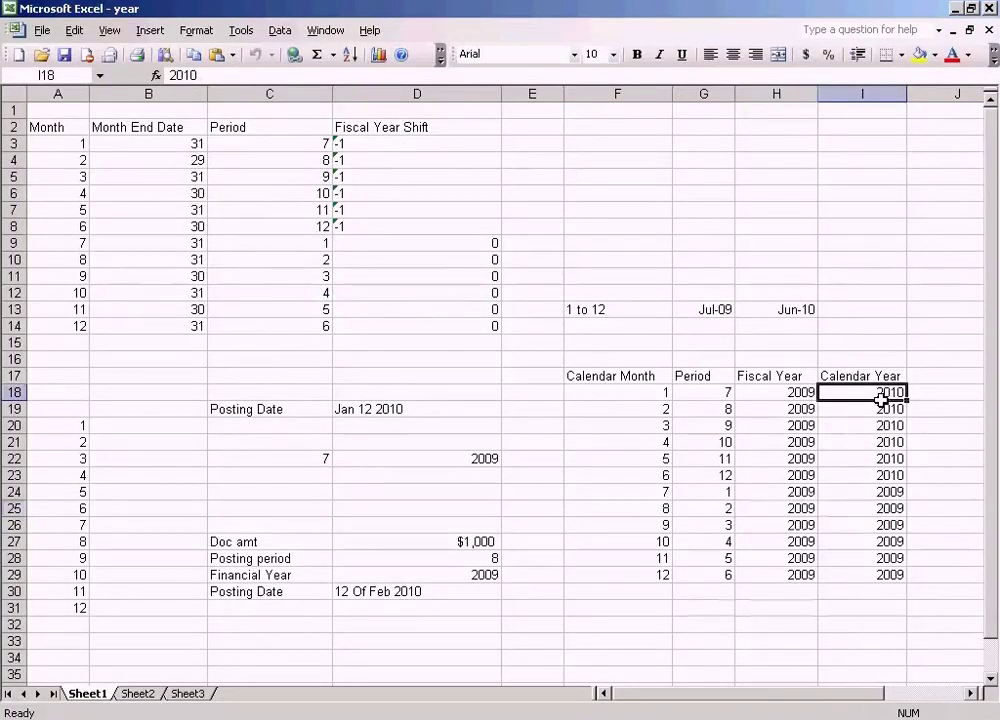
pyautogui.click(838, 424)
pyautogui.click(650, 425)
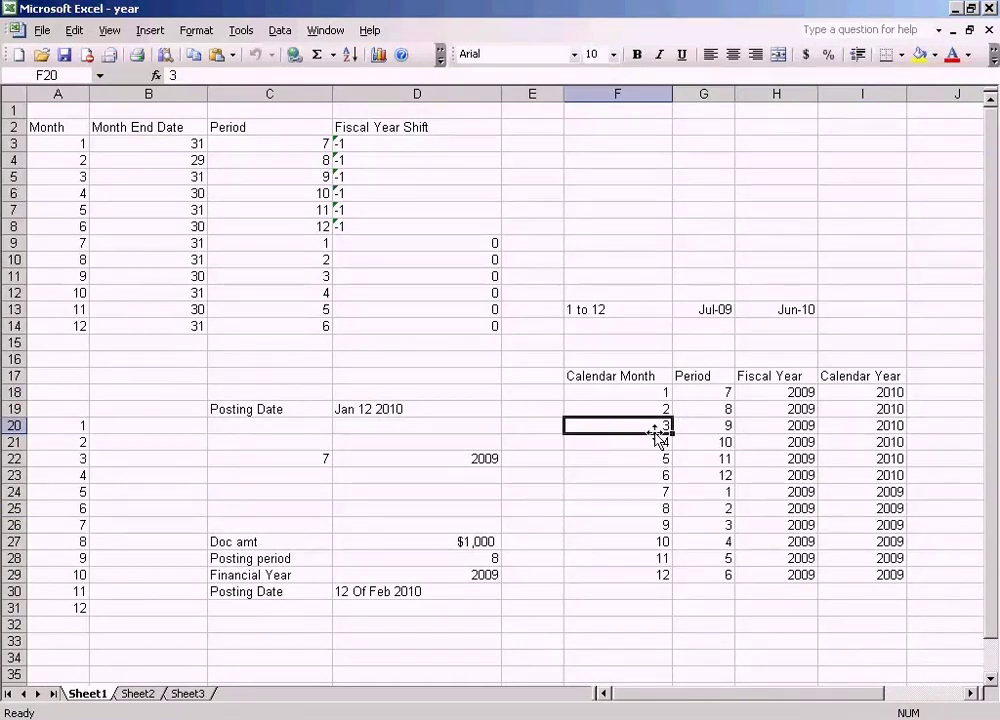
pyautogui.click(873, 430)
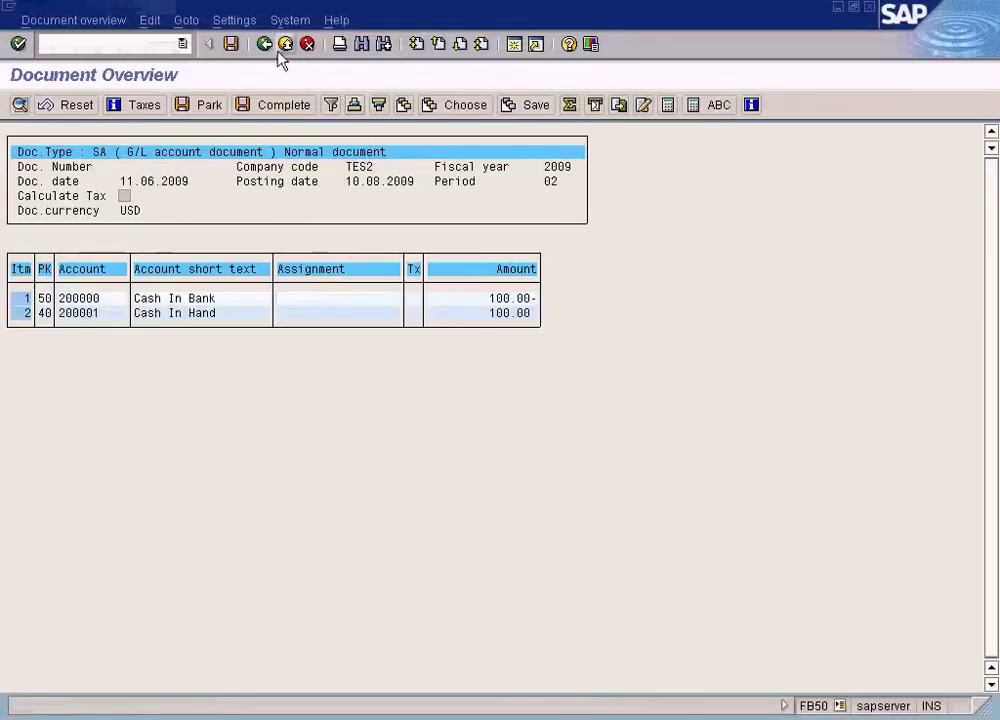
# Step: Return from the SAP document overview to the entry screen and try to edit the Document Date and Posting Date
pyautogui.click(265, 44)
pyautogui.click(93, 430)
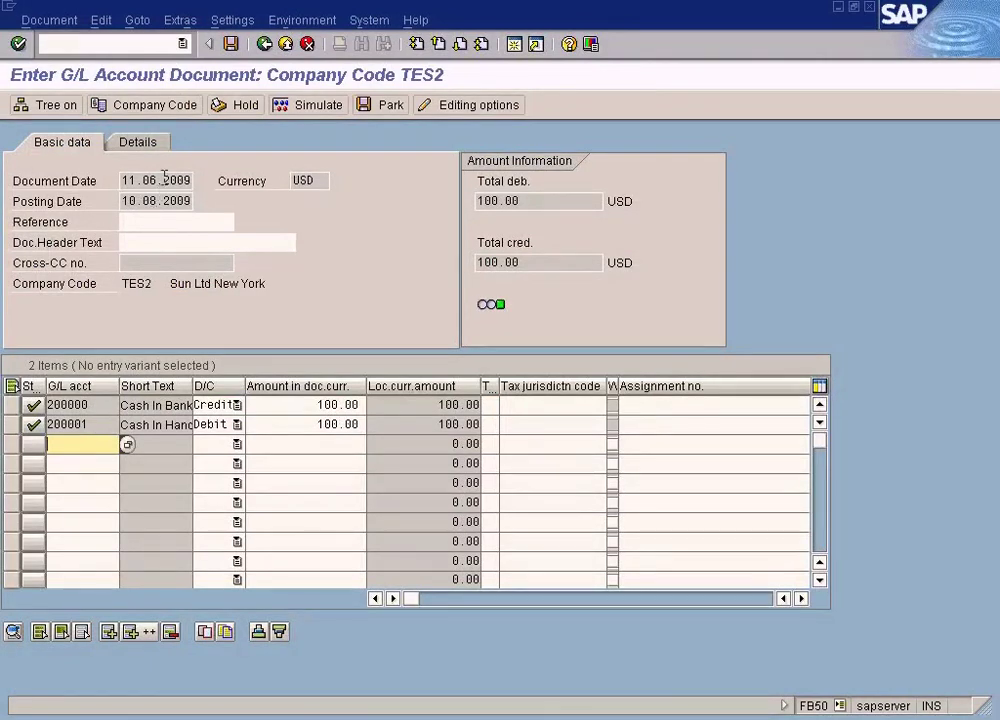
pyautogui.click(155, 181)
pyautogui.click(158, 200)
pyautogui.click(155, 180)
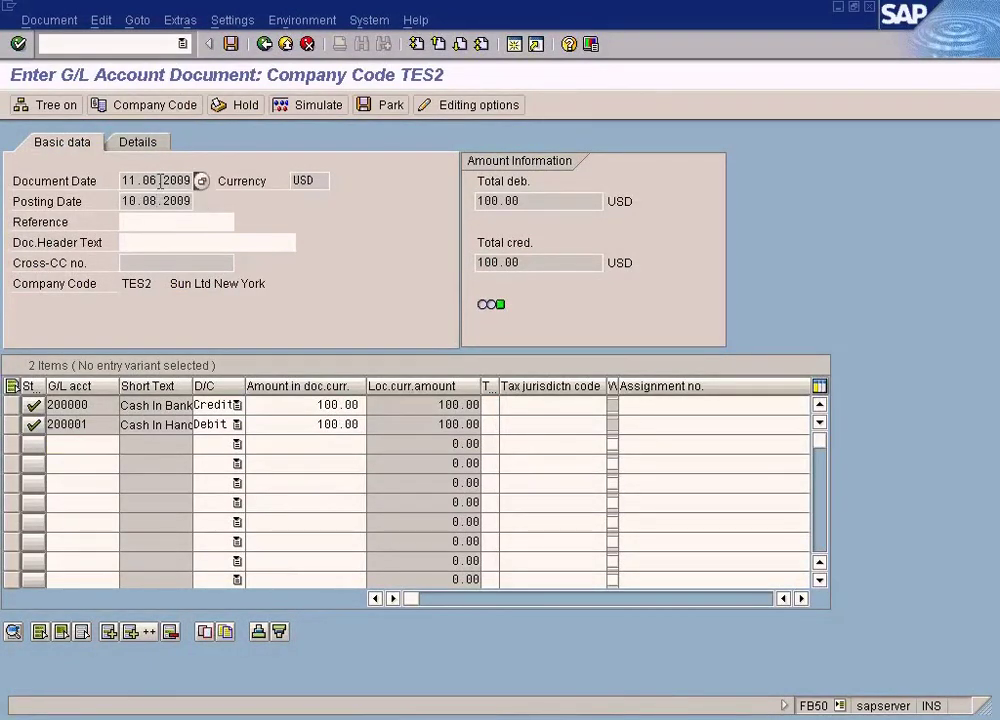
pyautogui.click(218, 221)
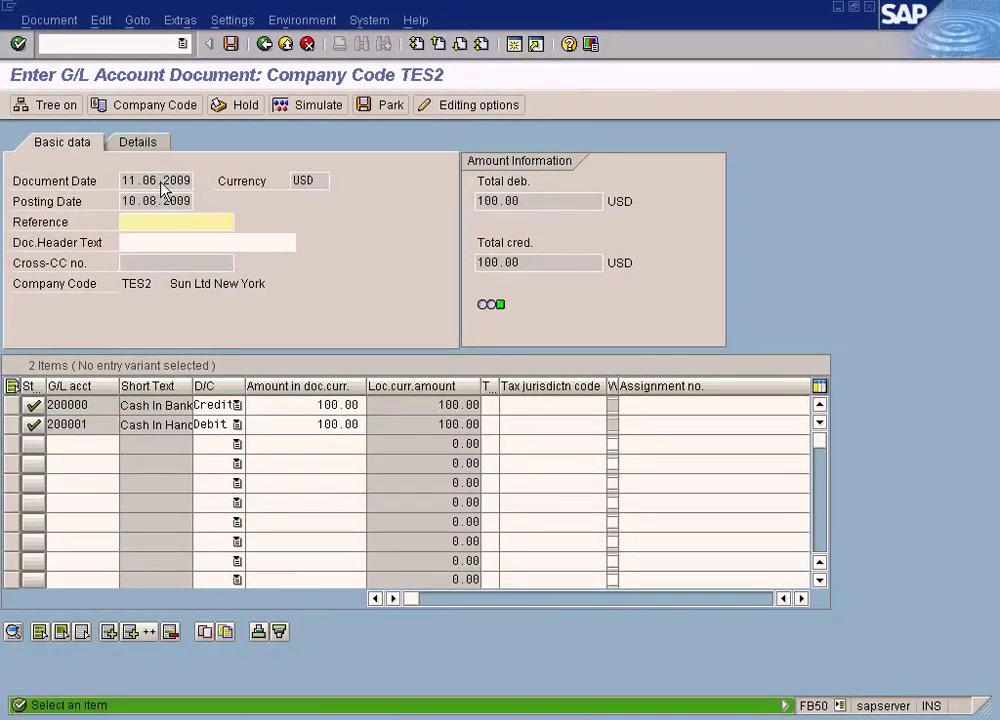
# Step: Leave the current document without posting it and start Enter G/L Account Document again
pyautogui.click(264, 44)
pyautogui.click(280, 375)
pyautogui.doubleClick(222, 316)
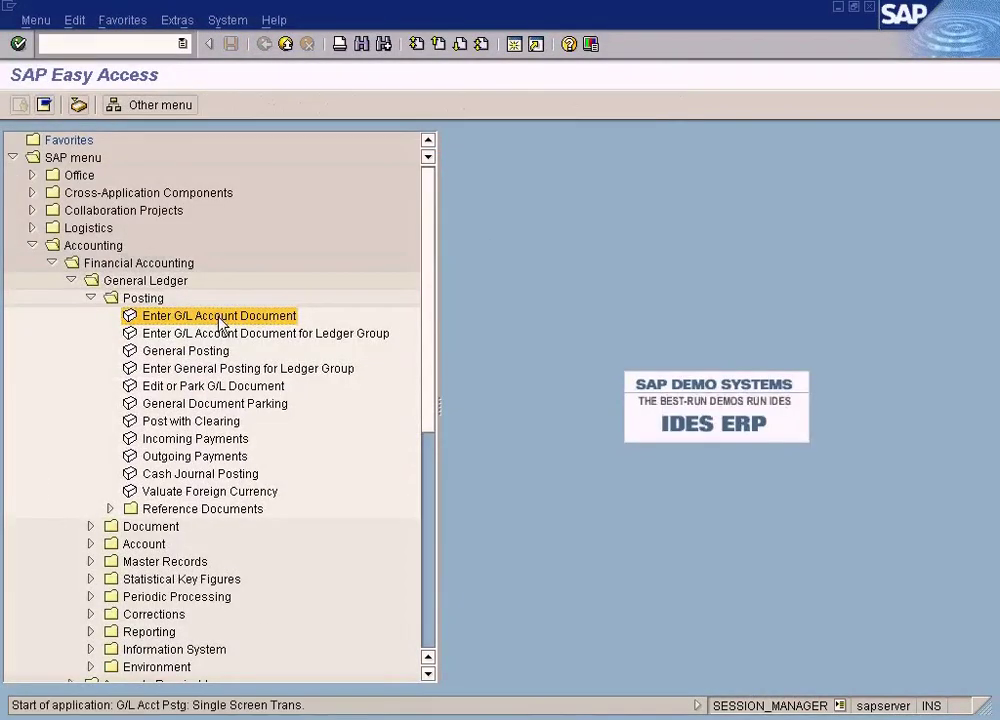
# Step: Set the Document Date to 10.01.2010 and the Posting Date to 11.03.2010 in the new SAP G/L account document
pyautogui.hotkey('alt', 'Tab')
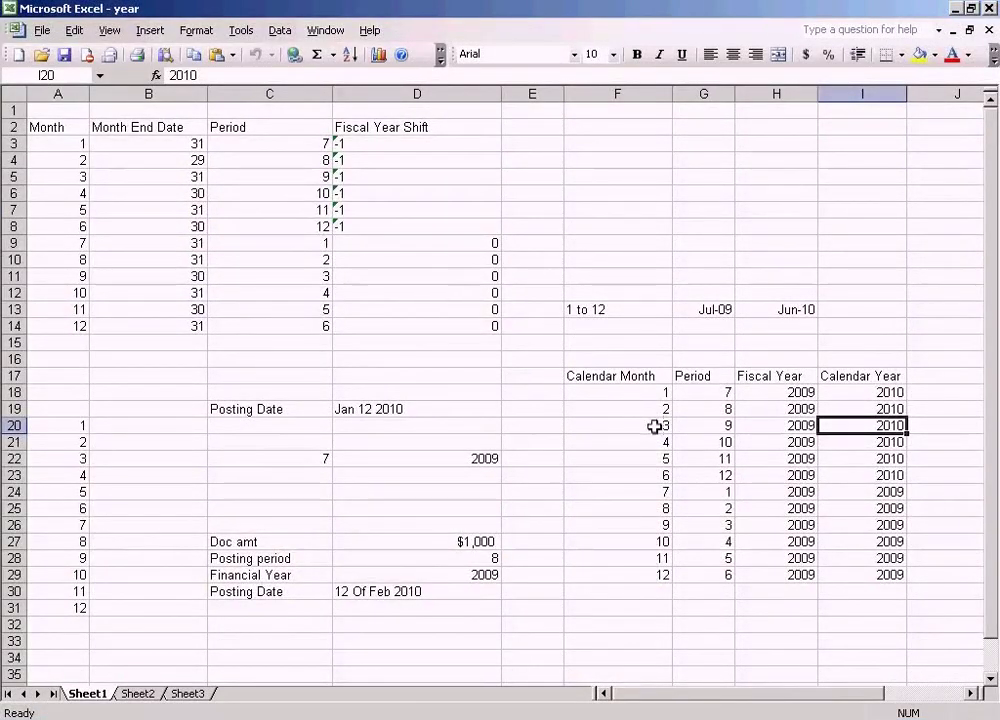
pyautogui.hotkey('alt', 'Tab')
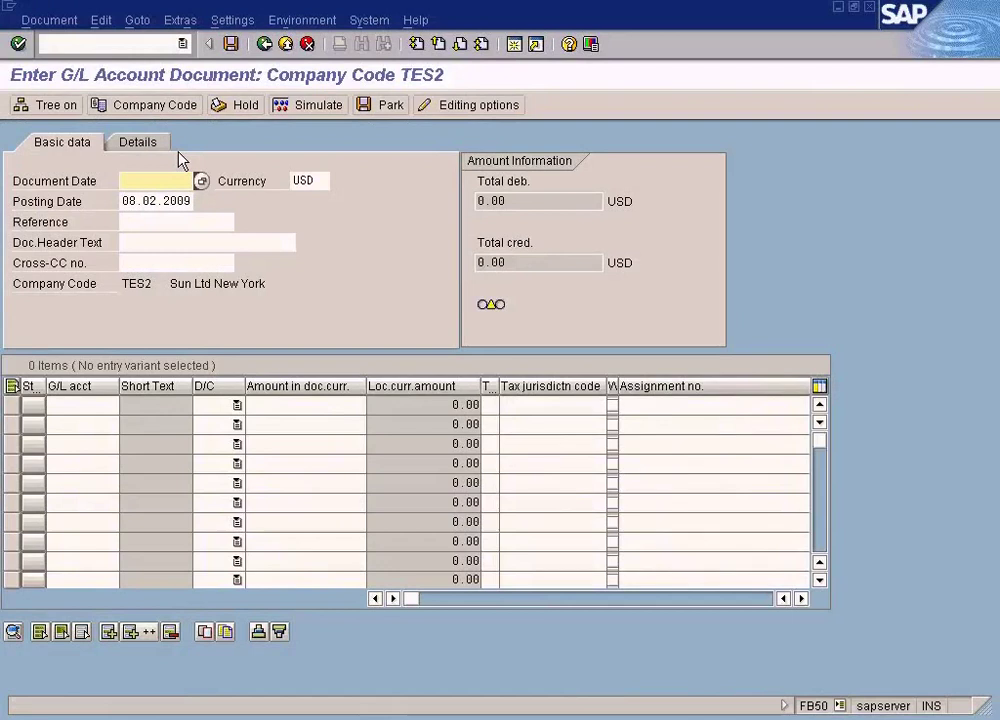
pyautogui.write('0')
pyautogui.press('BackSpace')
pyautogui.write('10.0')
pyautogui.press('BackSpace')
pyautogui.write('06.200')
pyautogui.press('BackSpace')
pyautogui.write('10')
pyautogui.press('BackSpace')
pyautogui.press('BackSpace')
pyautogui.press('BackSpace')
pyautogui.press('BackSpace')
pyautogui.press('BackSpace')
pyautogui.press('BackSpace')
pyautogui.write('1.2010')
pyautogui.press('Tab')
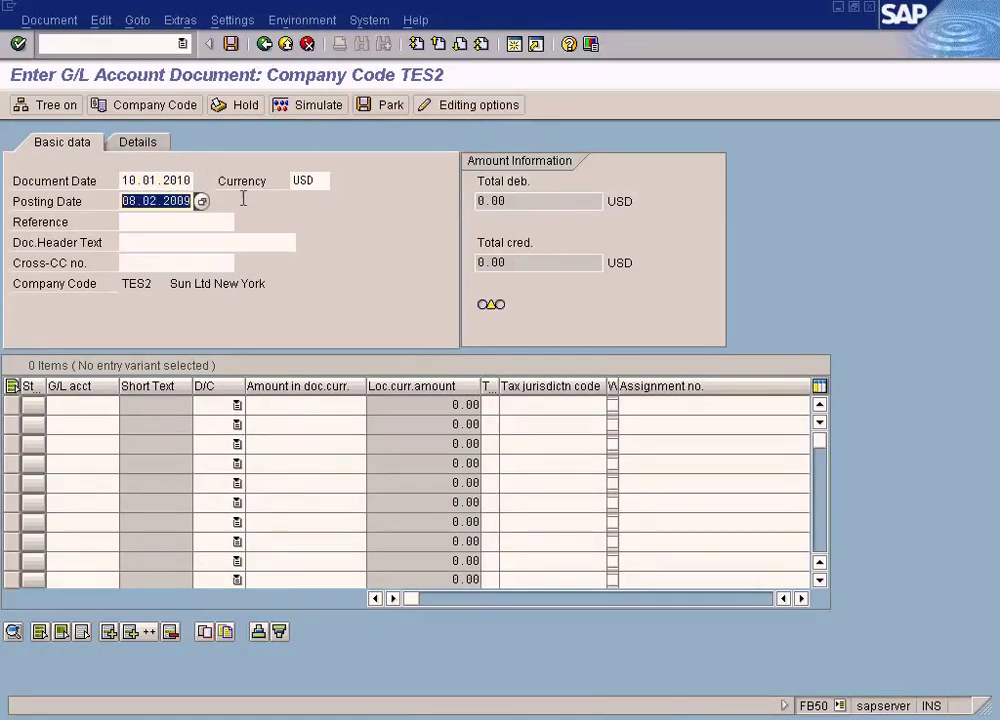
pyautogui.write('11')
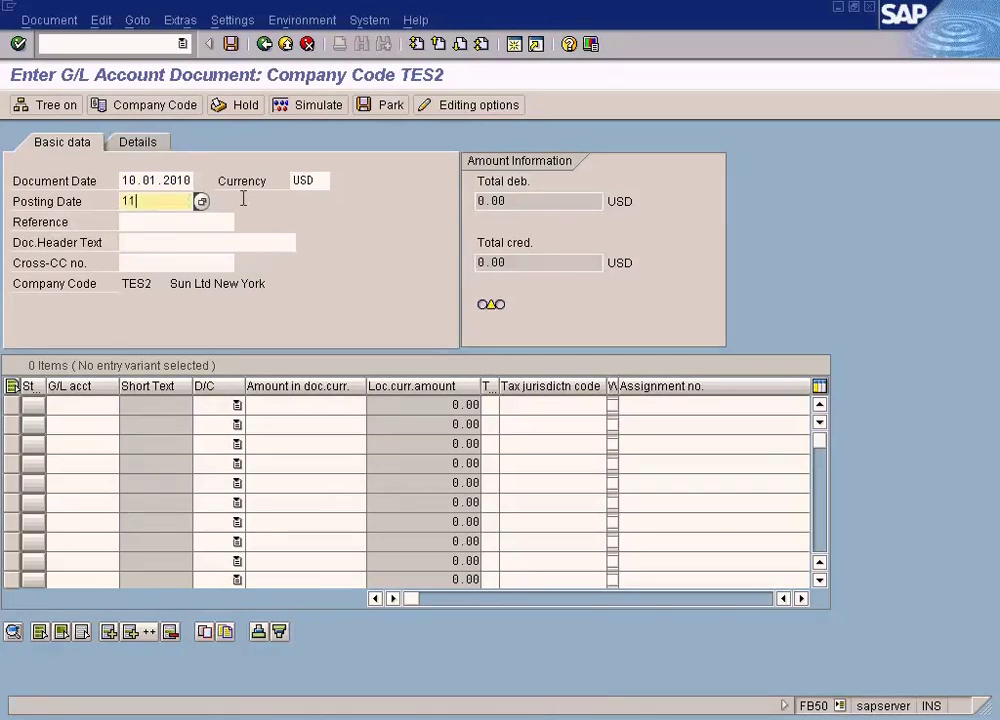
pyautogui.write('.03.2010')
# Step: Enter the first line item with G/L account 200000 (Cash In Bank) as a credit of 100
pyautogui.click(77, 406)
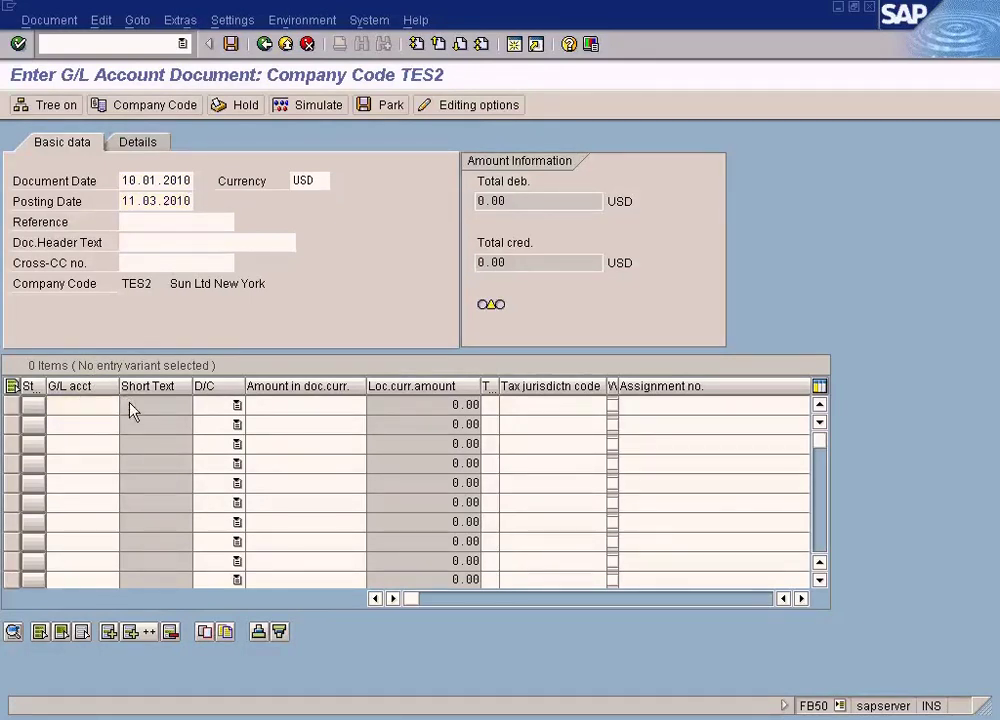
pyautogui.click(127, 405)
pyautogui.click(25, 676)
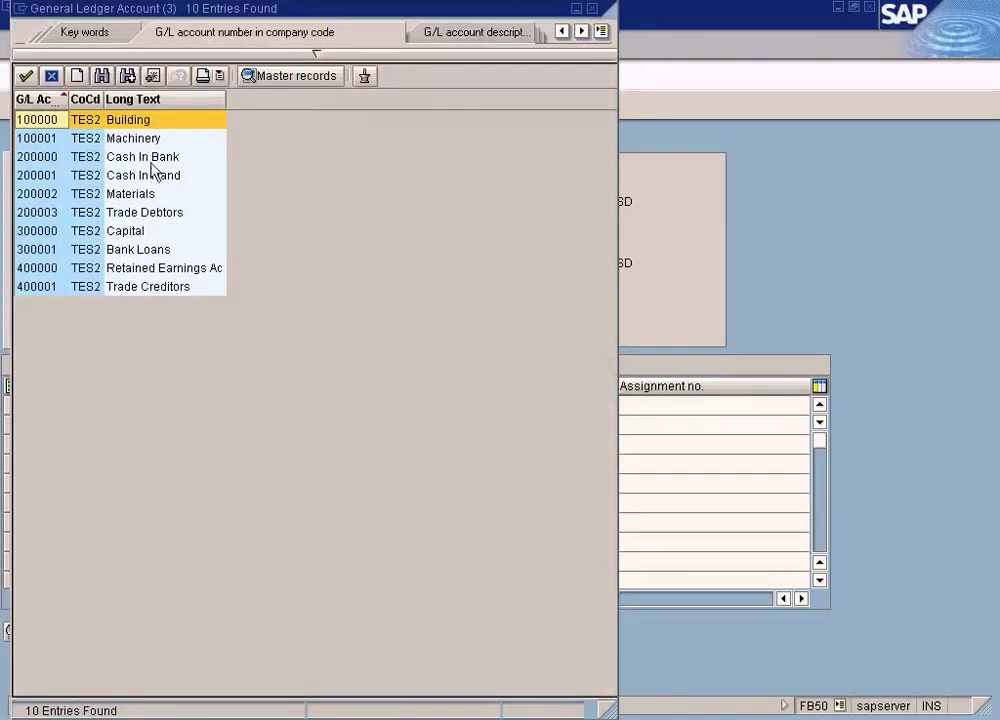
pyautogui.doubleClick(152, 157)
pyautogui.click(296, 405)
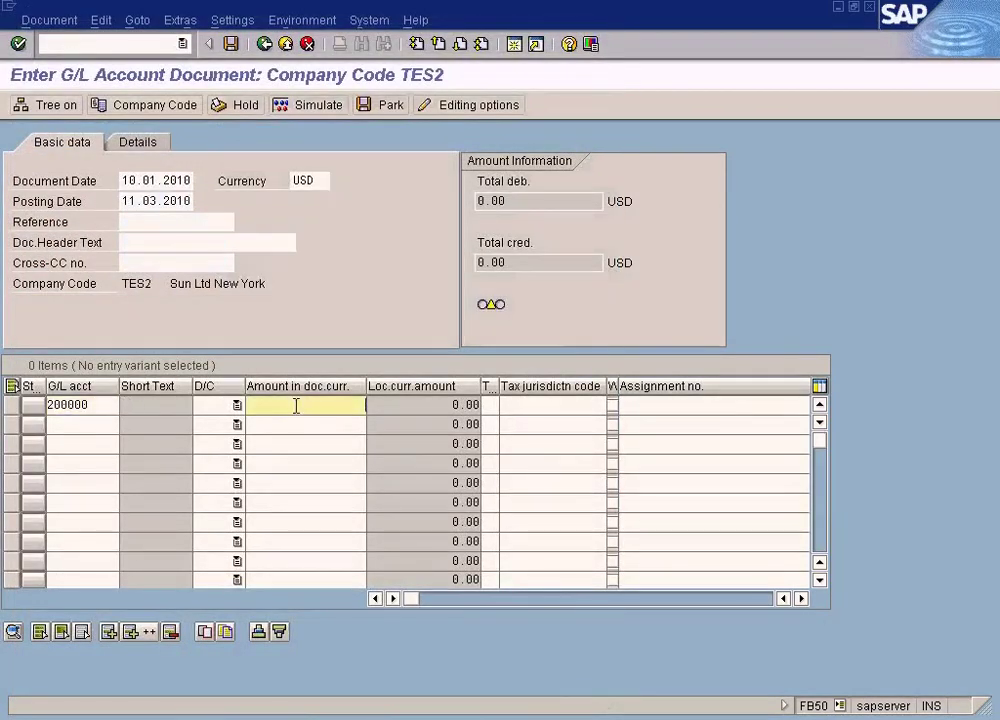
pyautogui.click(237, 405)
pyautogui.click(230, 422)
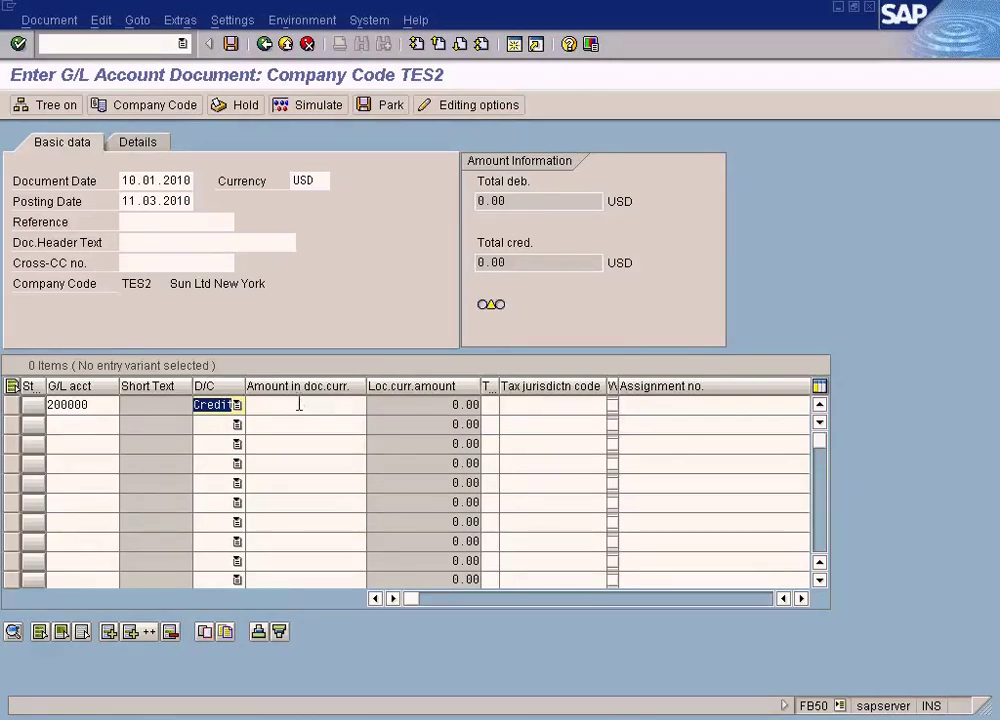
pyautogui.click(299, 404)
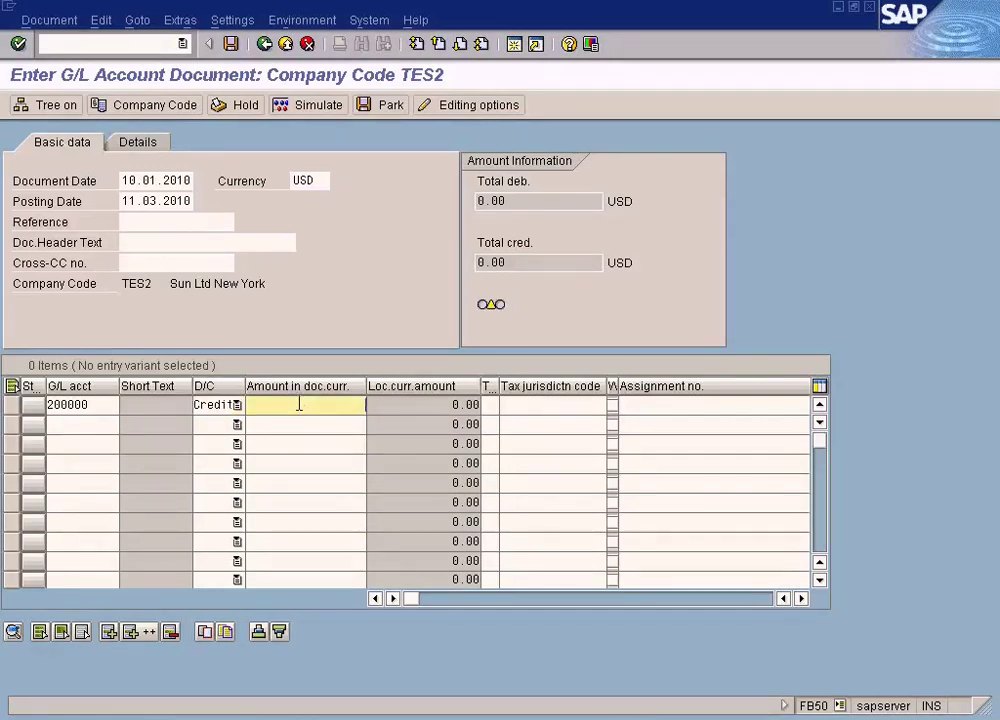
# Step: Enter the second line item with G/L account 200001 as a debit of 100 and validate the document entries
pyautogui.doubleClick(97, 405)
pyautogui.hotkey('ctrl', 'c')
pyautogui.click(105, 421)
pyautogui.hotkey('ctrl', 'v')
pyautogui.press('Tab')
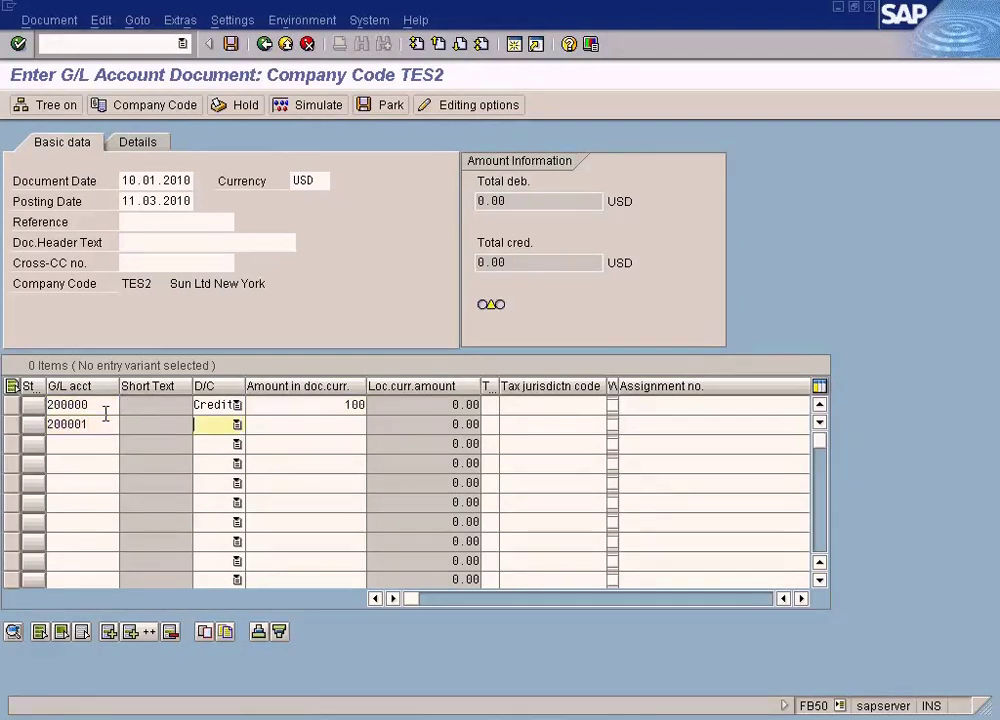
pyautogui.press('d')
pyautogui.click(319, 422)
pyautogui.write('100')
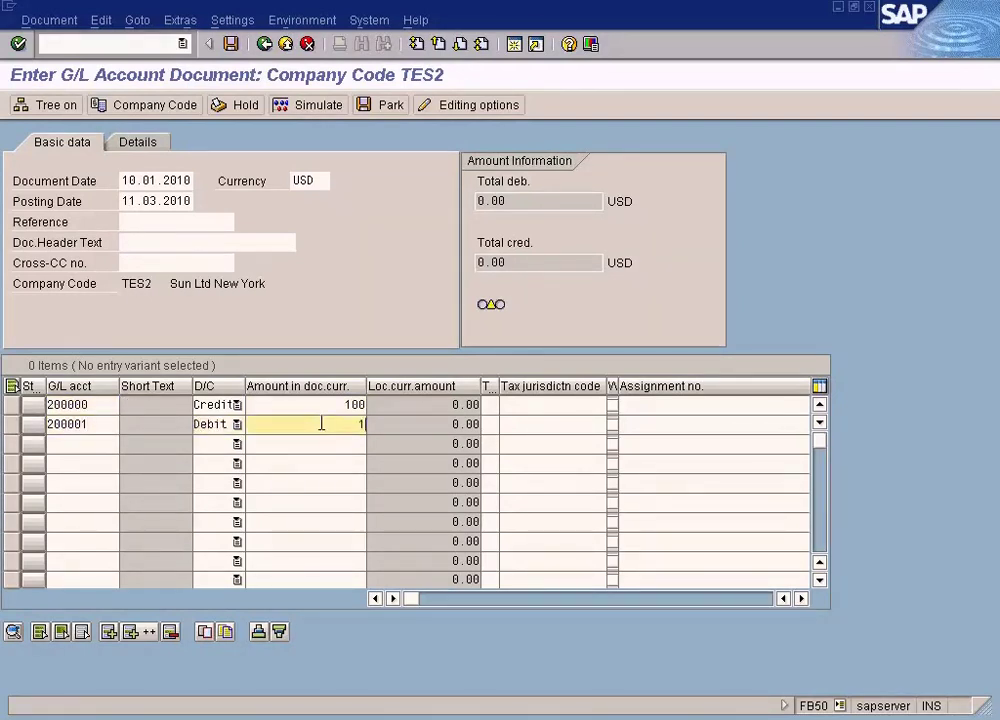
pyautogui.click(328, 404)
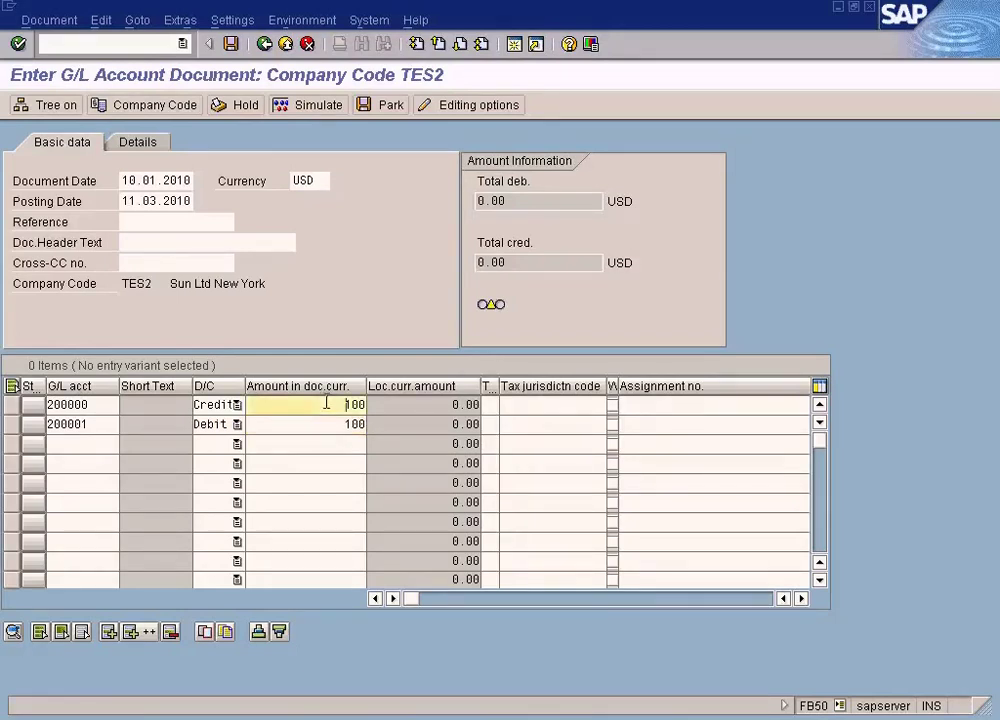
pyautogui.press('Return')
pyautogui.press('Return')
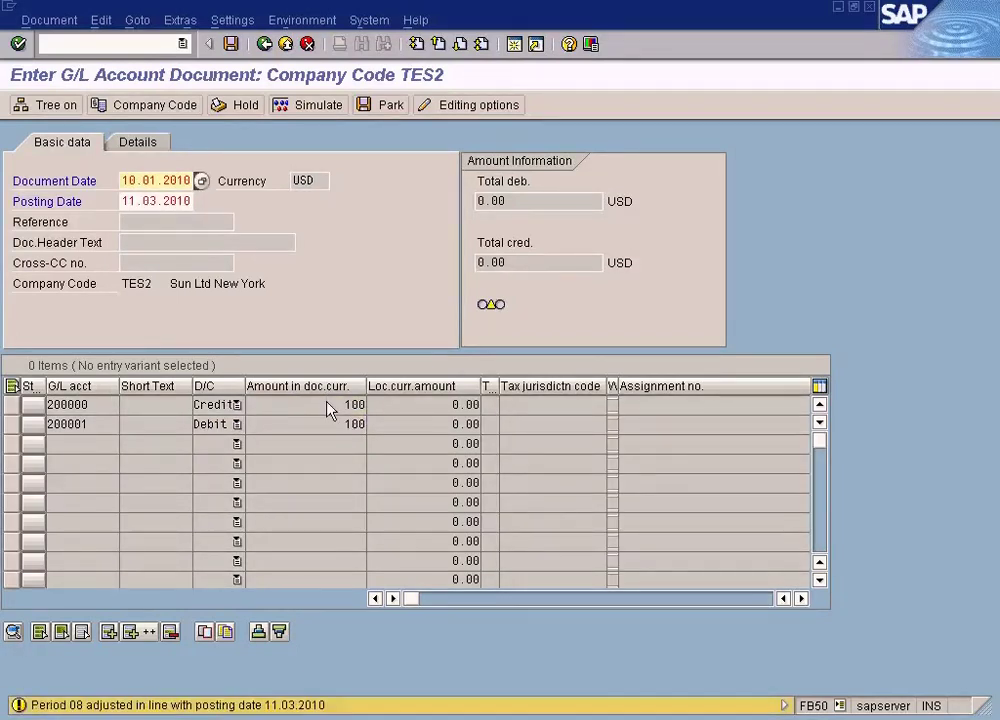
pyautogui.press('Return')
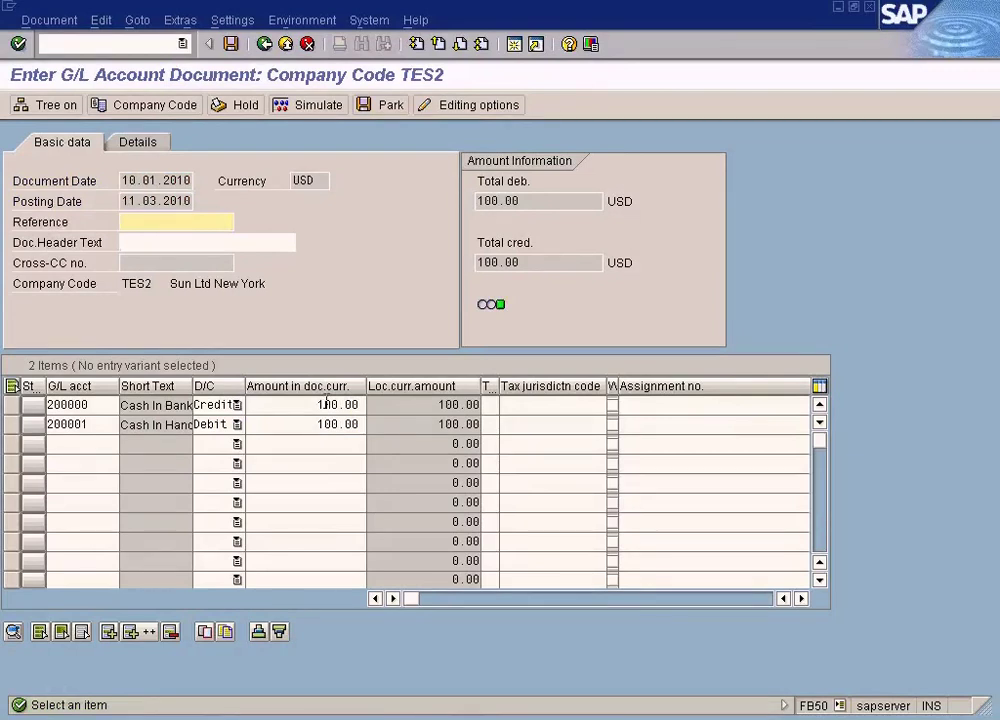
# Step: Set the Due on date of the Cash In Bank credit item to its value date, 08.02.2009, and return to the document
pyautogui.doubleClick(327, 404)
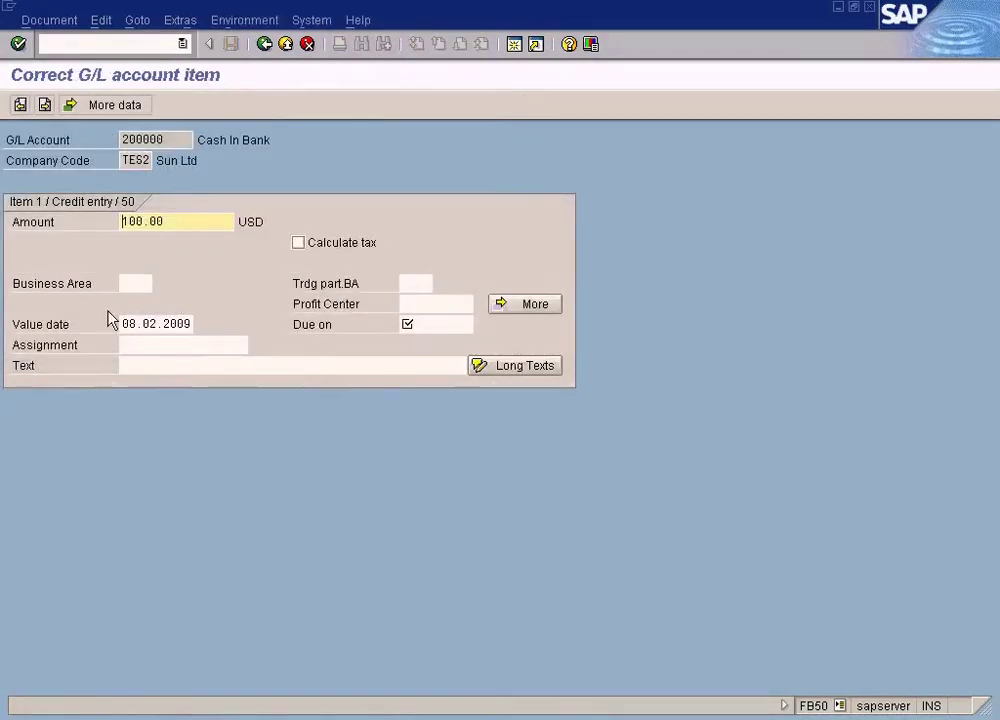
pyautogui.moveTo(122, 324); pyautogui.dragTo(282, 338)
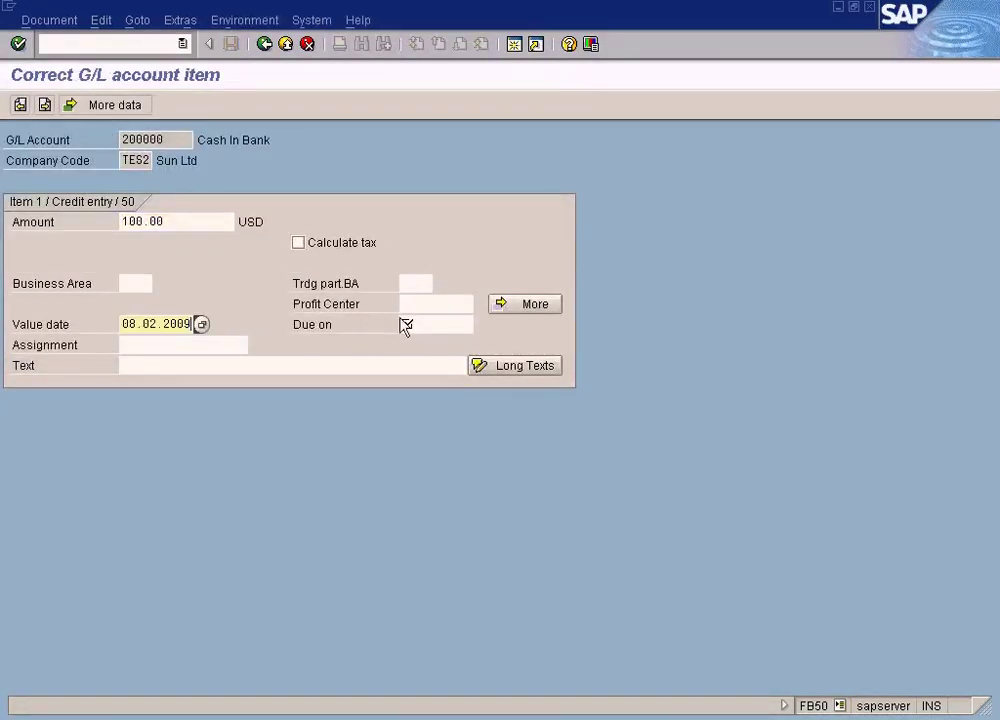
pyautogui.click(412, 322)
pyautogui.hotkey('ctrl', 'v')
pyautogui.click(264, 44)
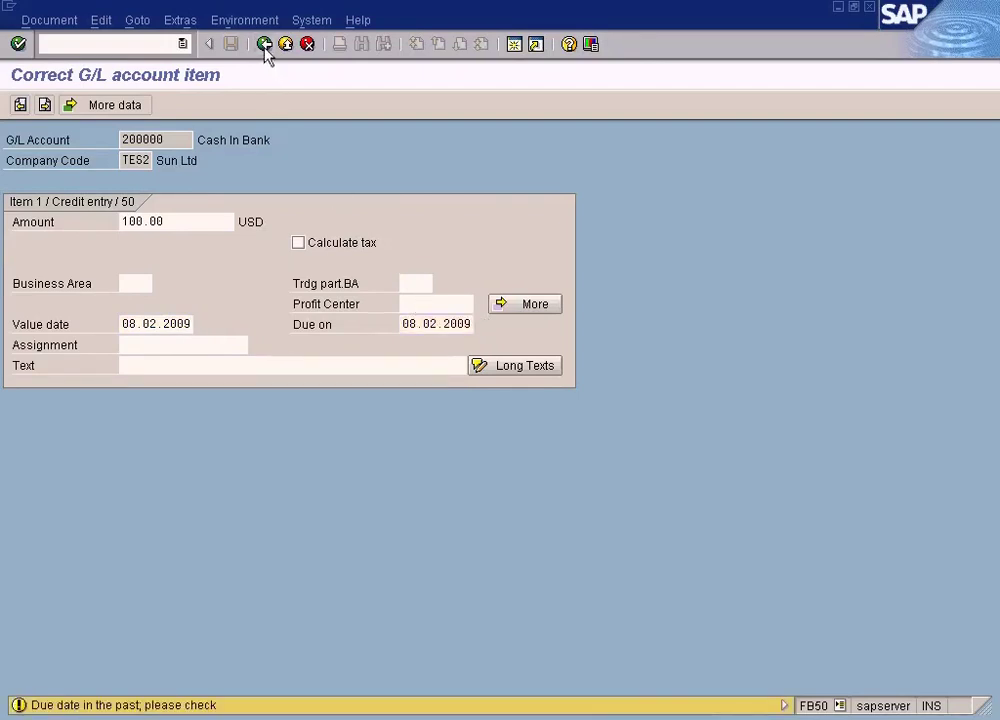
pyautogui.click(264, 44)
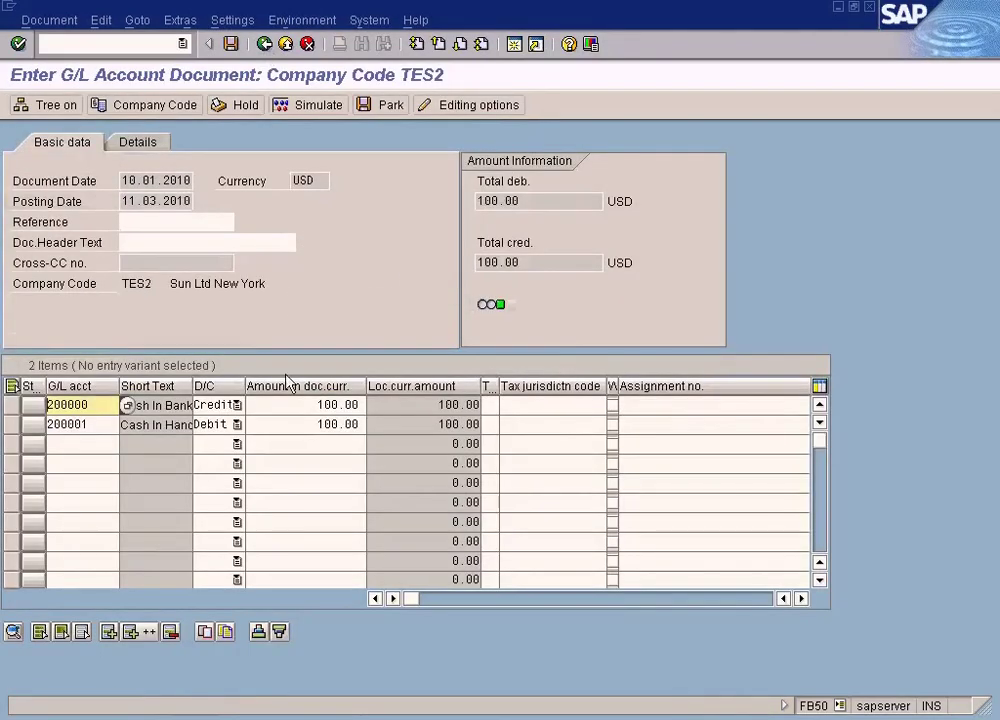
# Step: Set the Due on date of the Cash In Hand debit item to 08.02.2009 and simulate the document
pyautogui.doubleClick(312, 424)
pyautogui.click(422, 302)
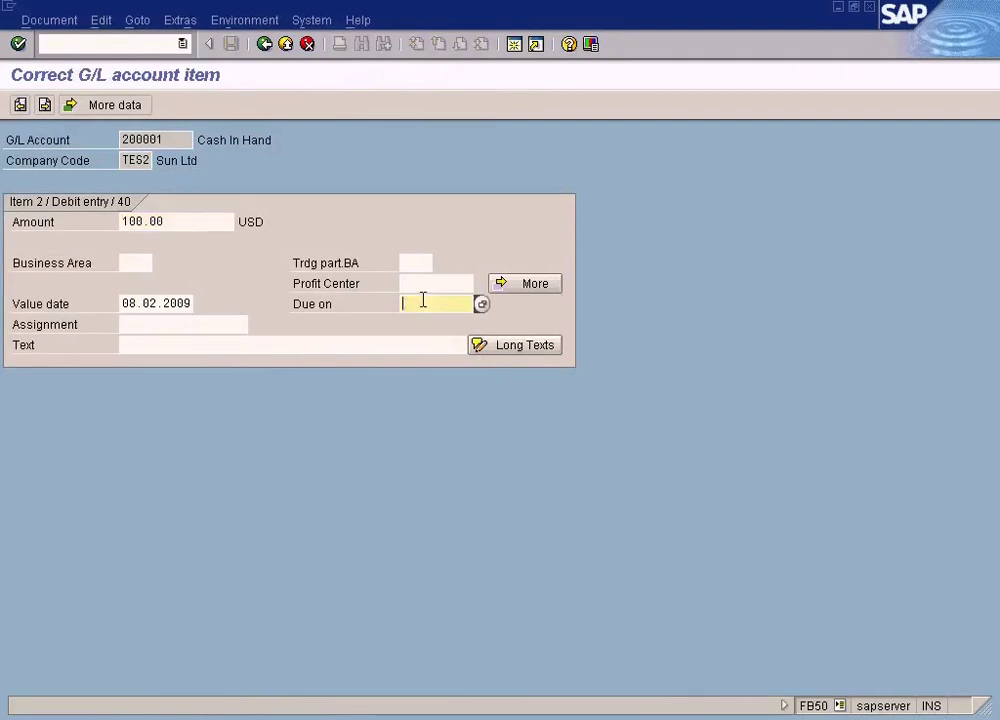
pyautogui.hotkey('ctrl', 'v')
pyautogui.click(264, 44)
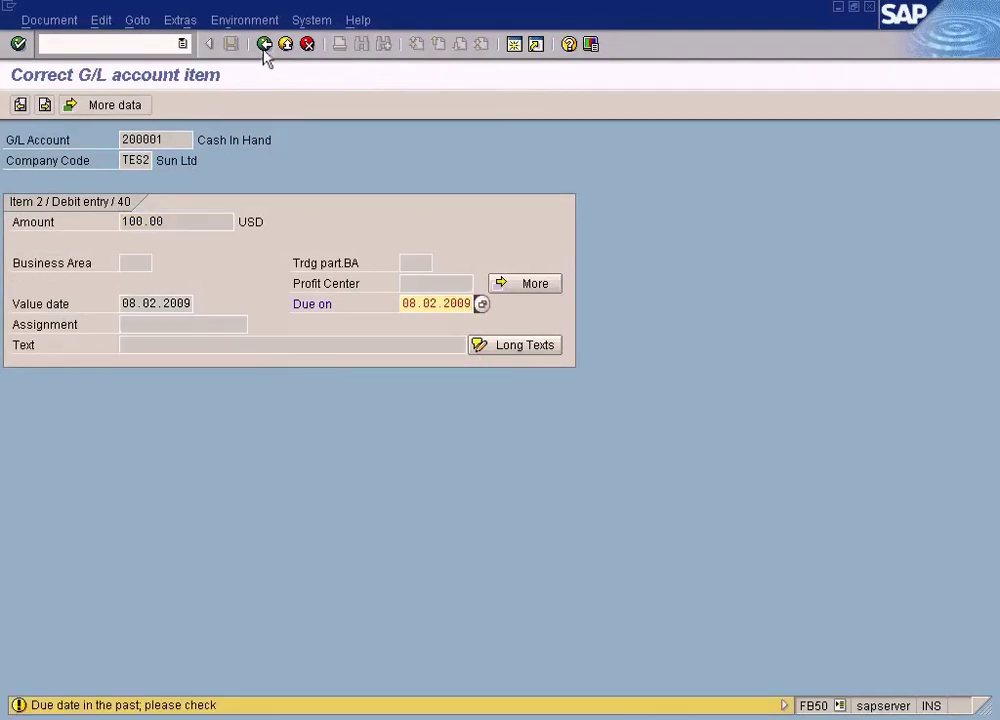
pyautogui.click(264, 44)
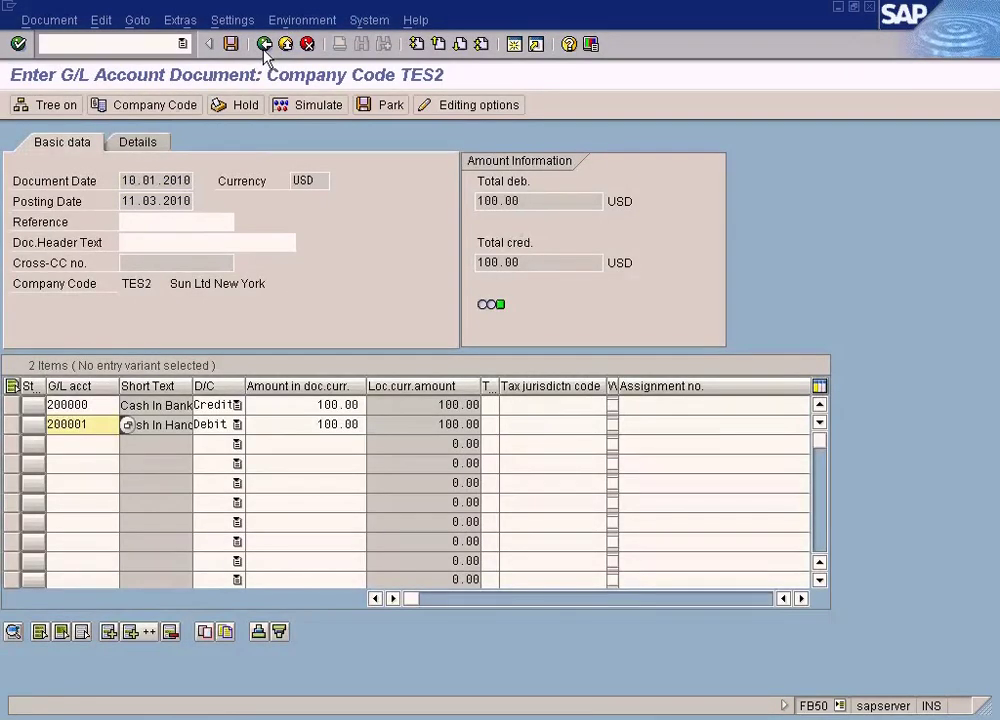
pyautogui.click(333, 107)
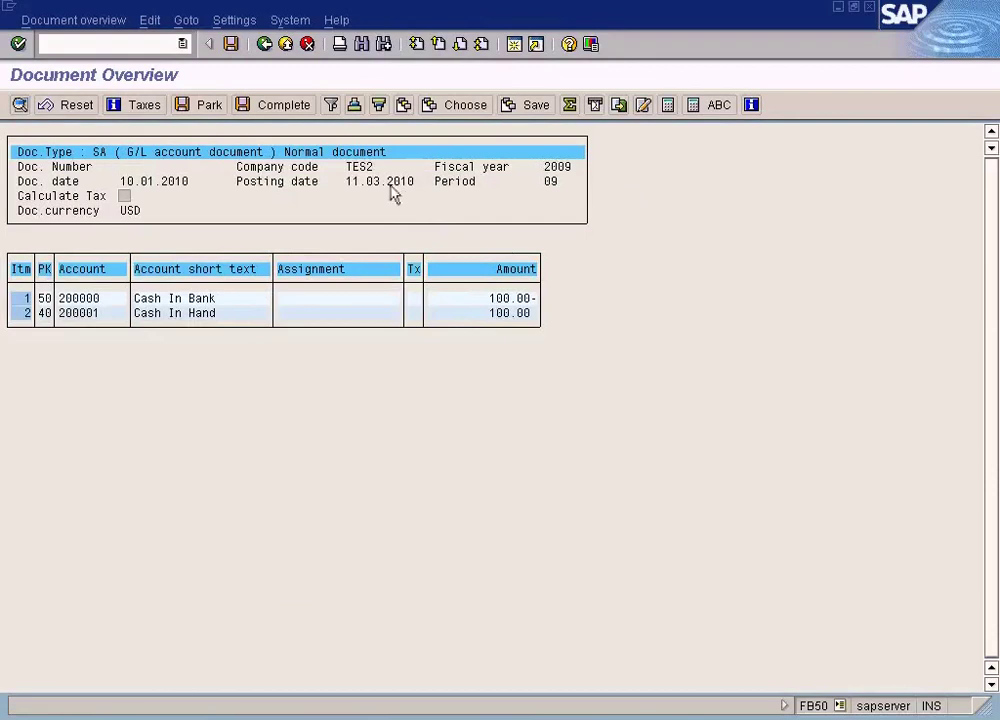
# Step: Compare the Calendar Year, Period and Fiscal Year of calendar month 3 in row 20 of the Excel workbook year with the SAP document overview
pyautogui.hotkey('alt', 'Tab')
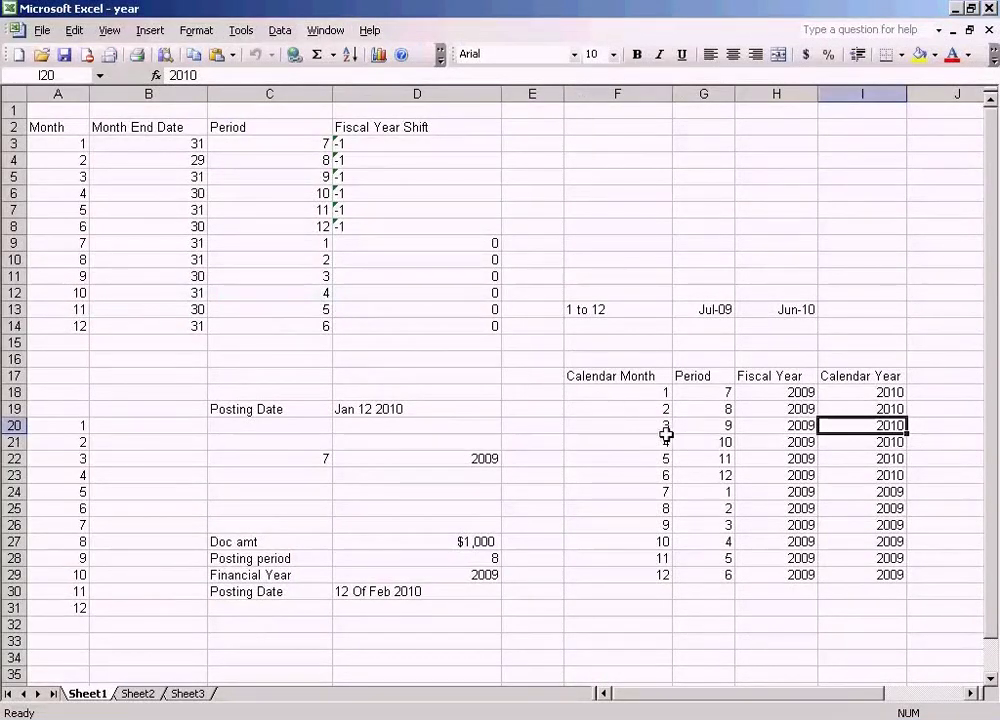
pyautogui.click(656, 428)
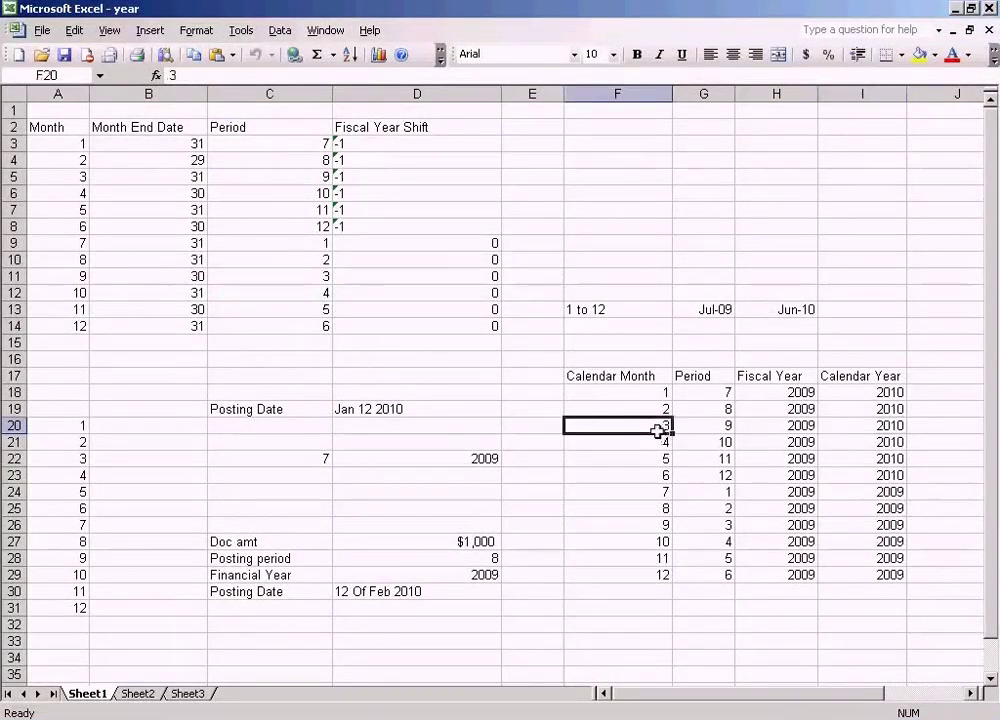
pyautogui.click(872, 428)
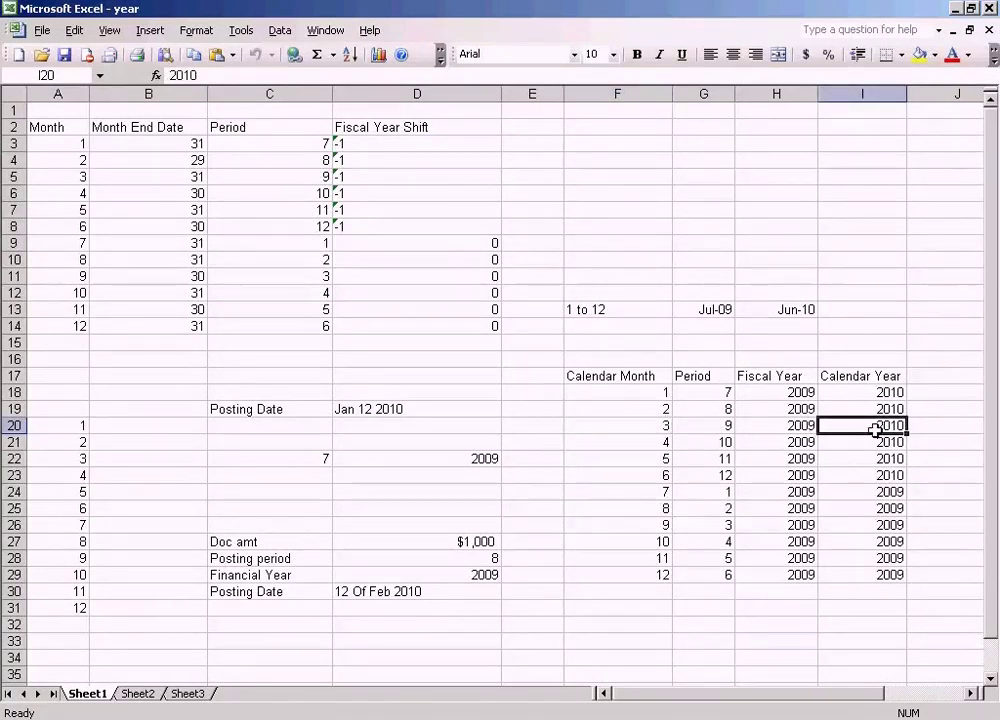
pyautogui.hotkey('alt', 'Tab')
pyautogui.hotkey('alt', 'Tab')
pyautogui.click(722, 426)
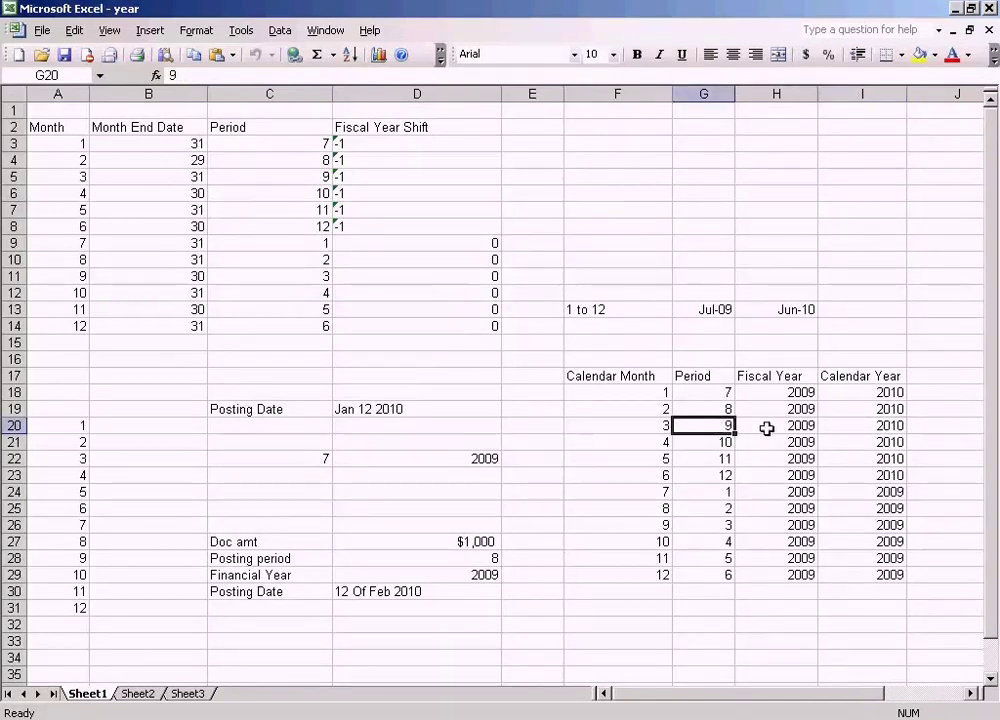
pyautogui.click(768, 427)
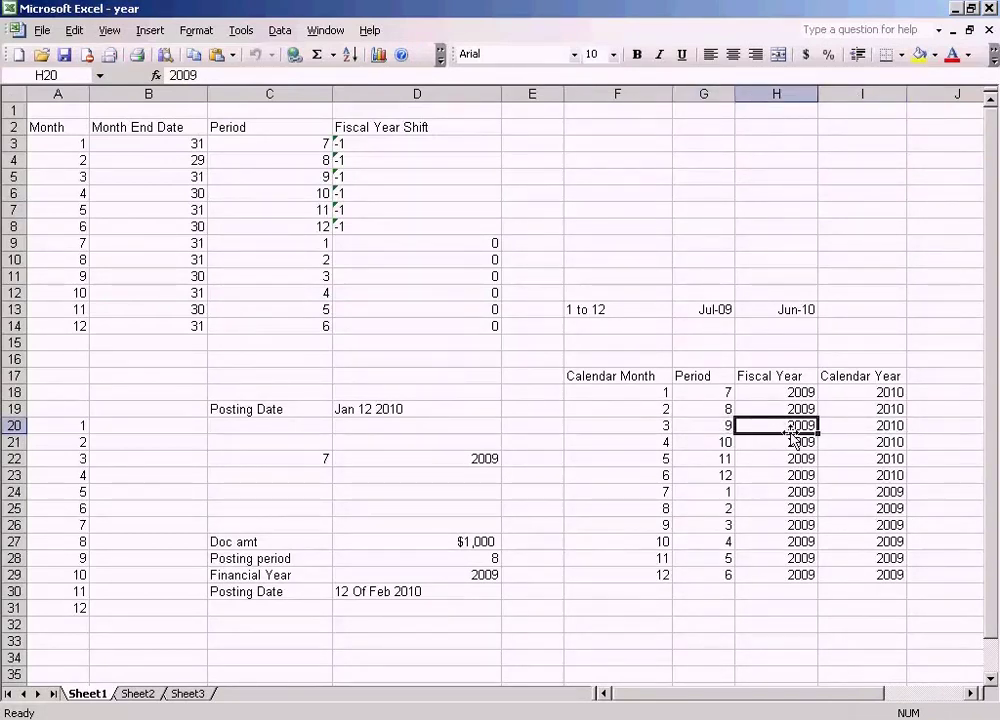
pyautogui.hotkey('alt', 'Tab')
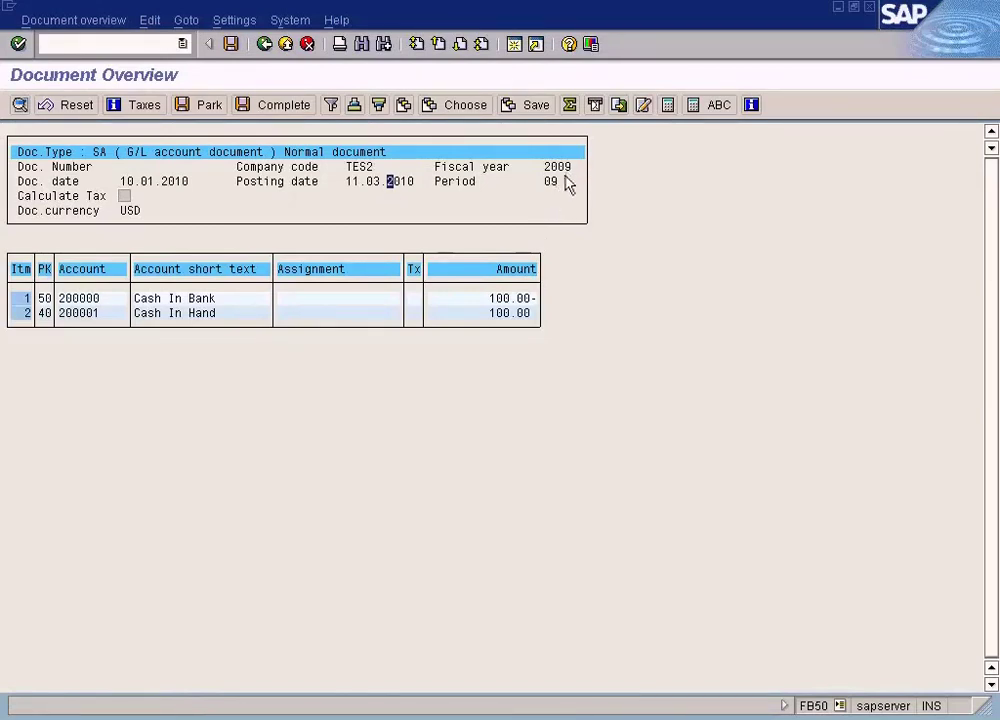
# Step: Switch to the Excel workbook year and examine month 3's Period and Fiscal Year Shift in row 5 and its Fiscal Year in row 20
pyautogui.hotkey('alt', 'Tab')
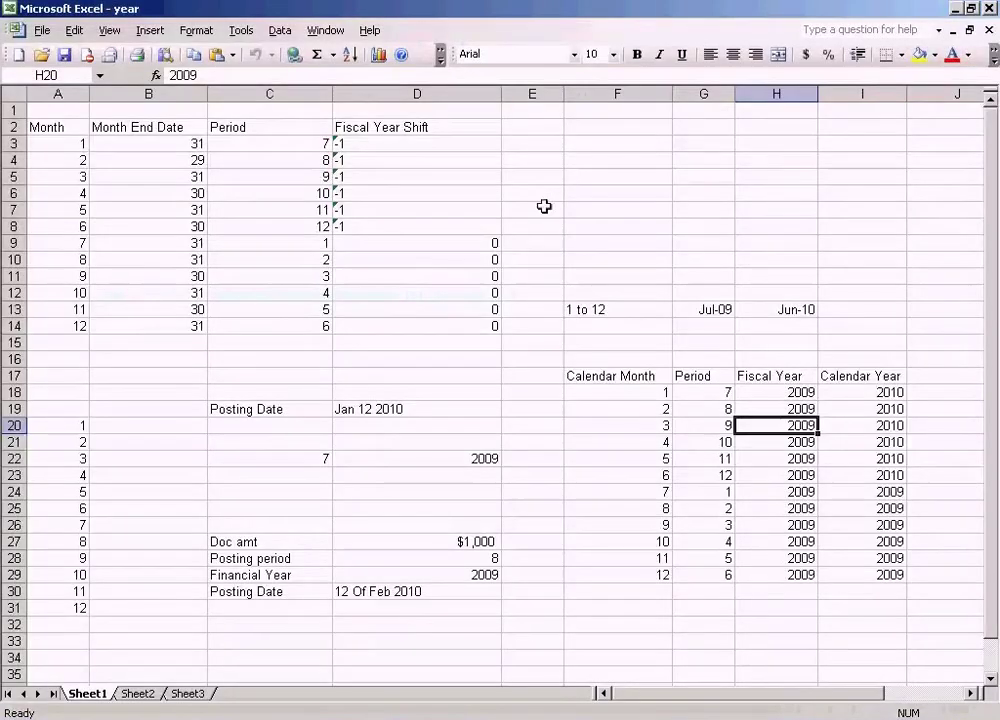
pyautogui.click(58, 176)
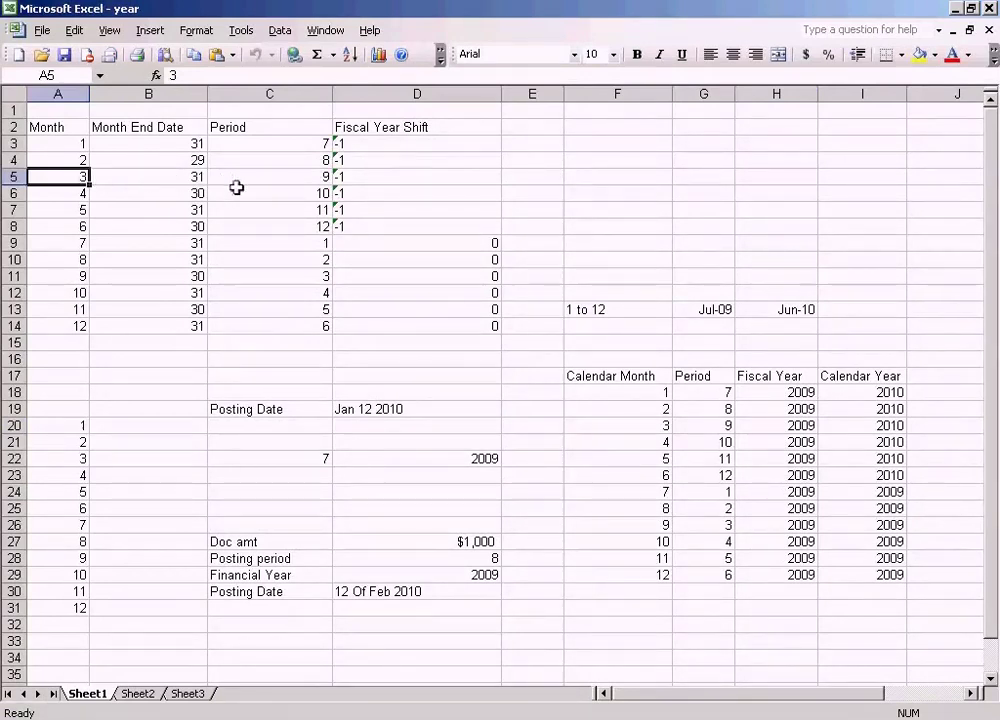
pyautogui.click(283, 178)
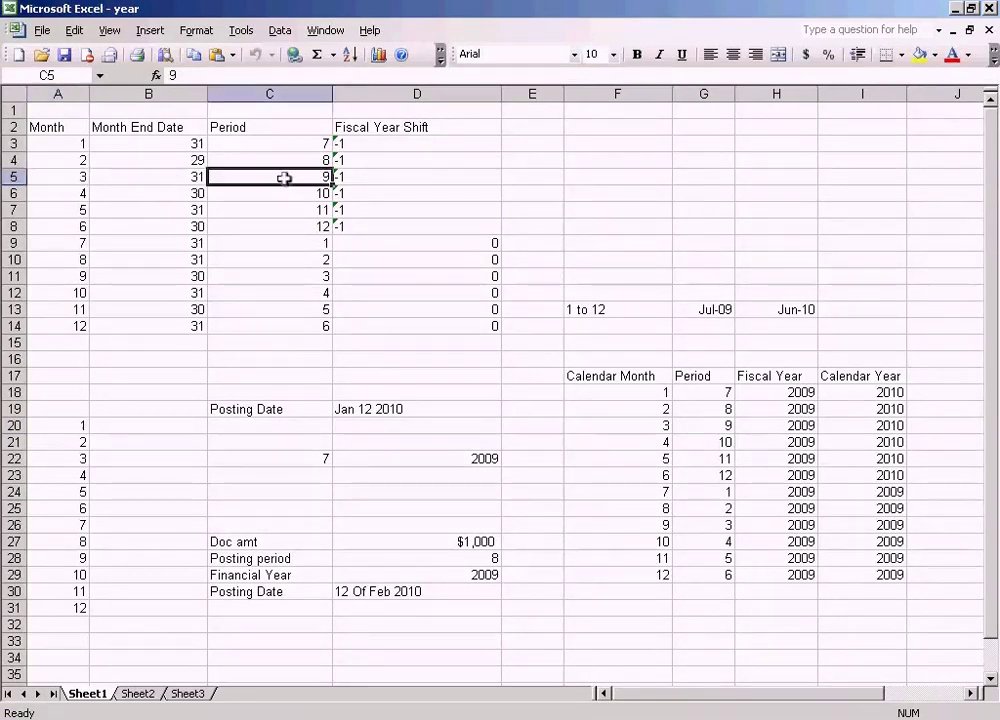
pyautogui.click(373, 178)
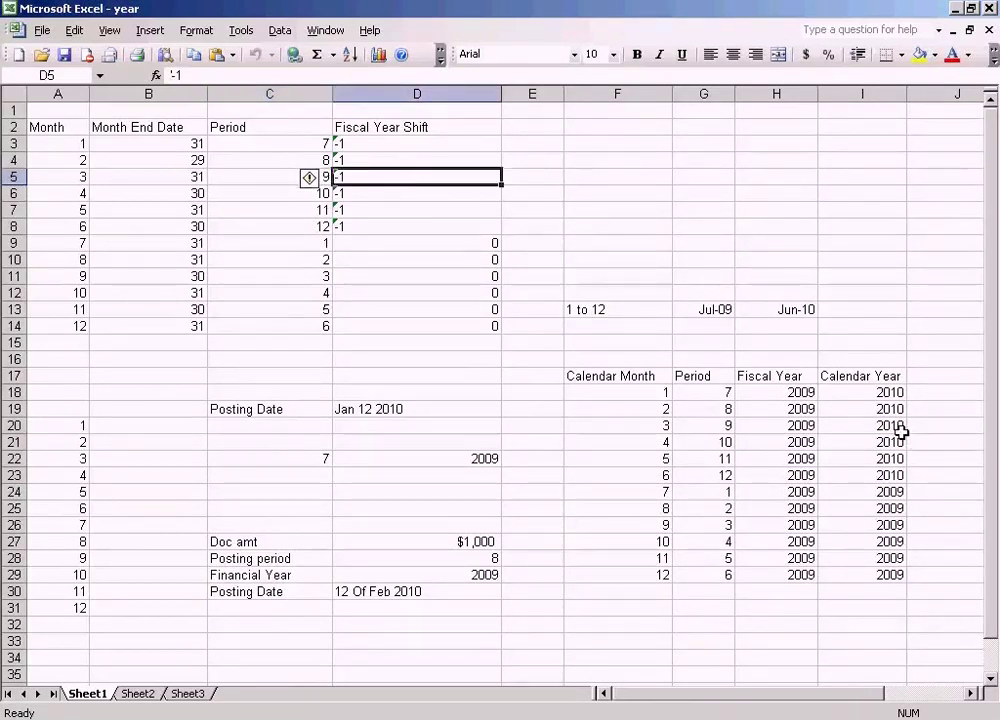
pyautogui.click(812, 425)
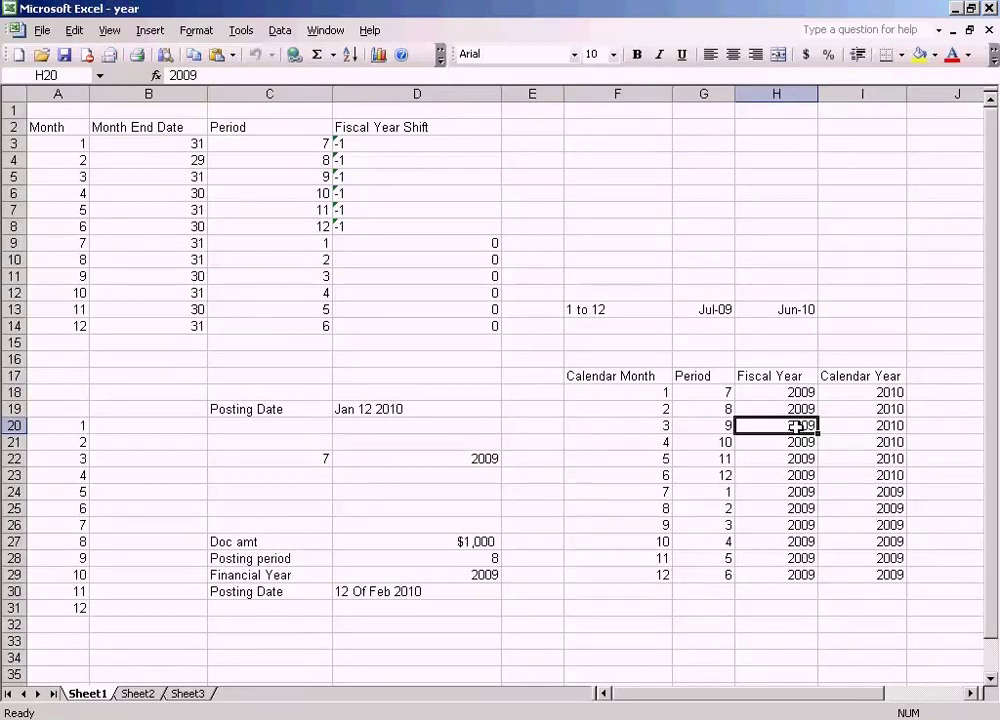
# Step: Switch to the SAP document overview and examine the header's posting date, document date and fiscal year
pyautogui.hotkey('alt', 'Tab')
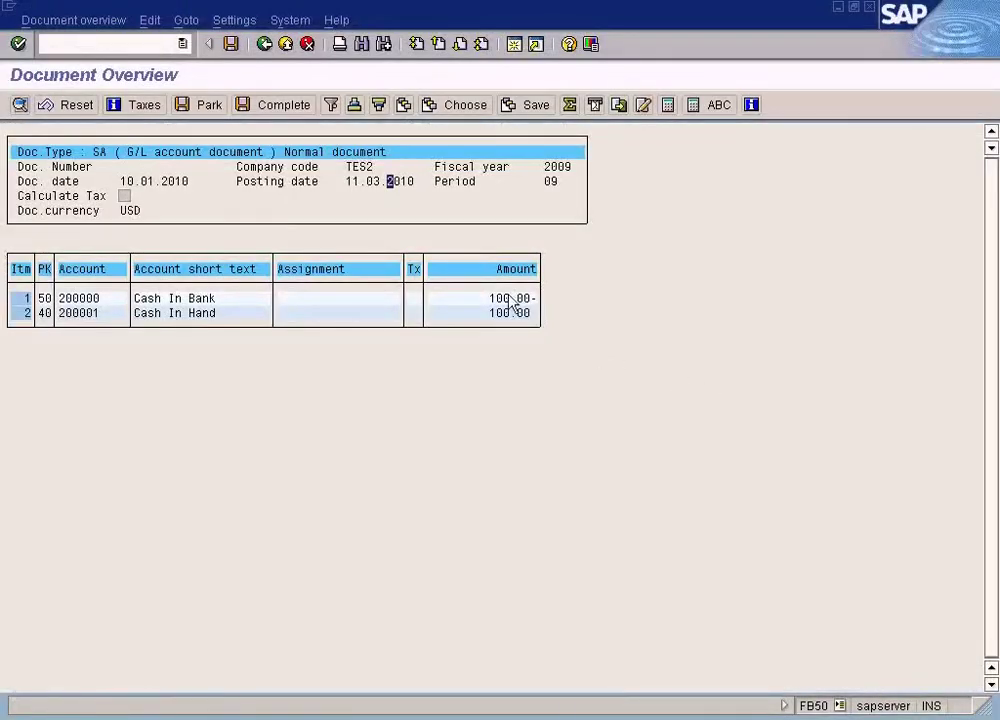
pyautogui.click(363, 196)
pyautogui.click(74, 183)
pyautogui.click(559, 169)
# Step: Open Maintain Fiscal Year Variant from the Display IMG session where Fiscal Year and Posting Periods is expanded
pyautogui.click(300, 719)
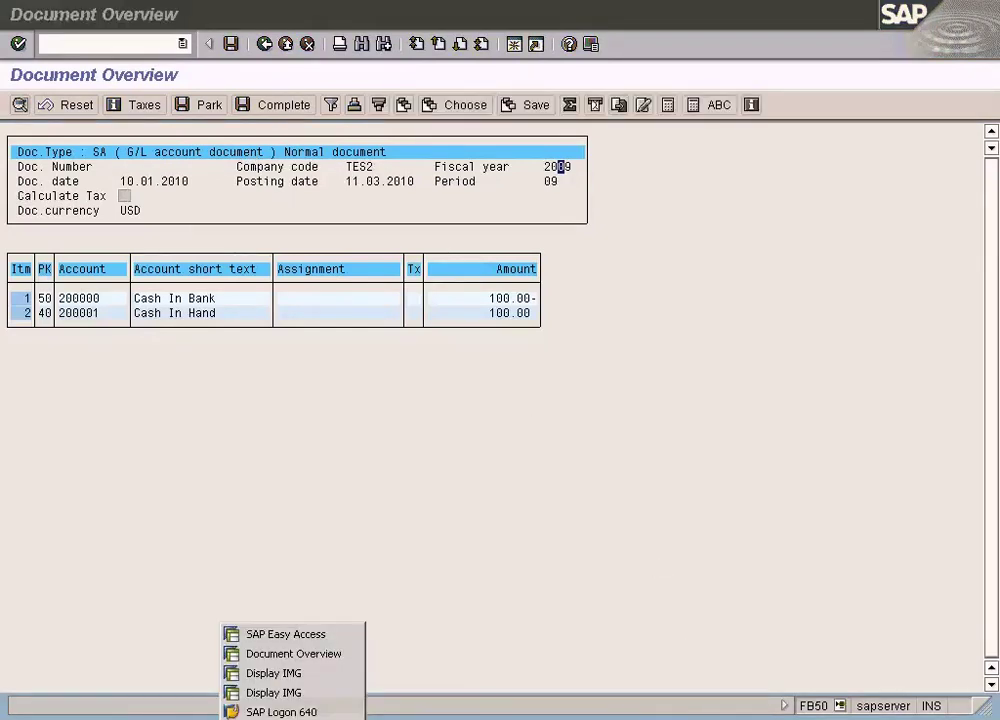
pyautogui.click(314, 678)
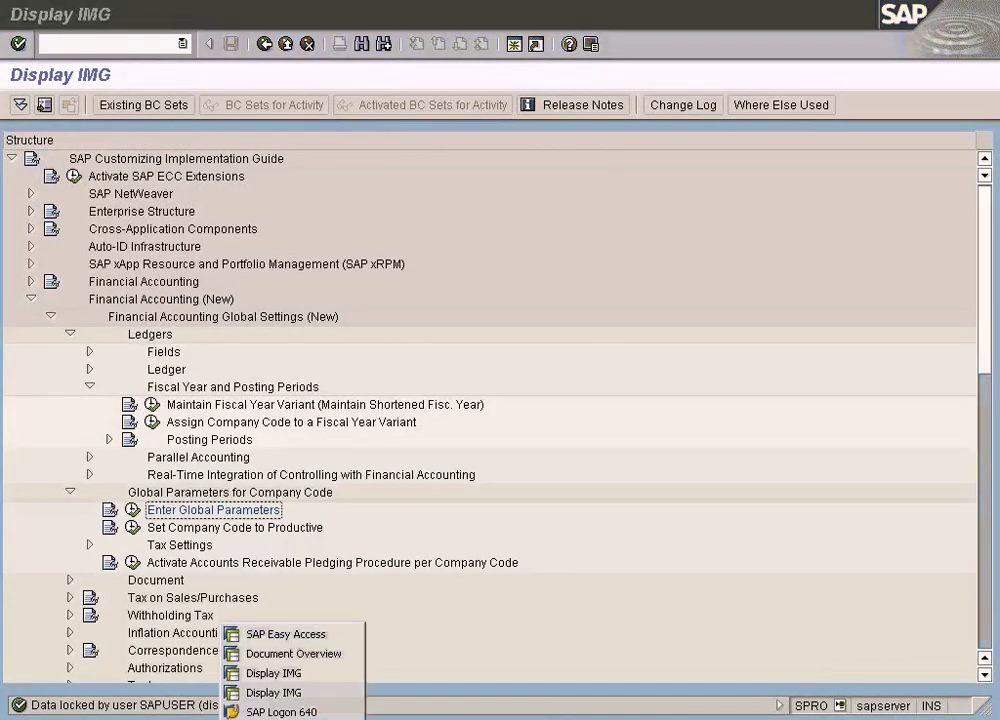
pyautogui.click(290, 692)
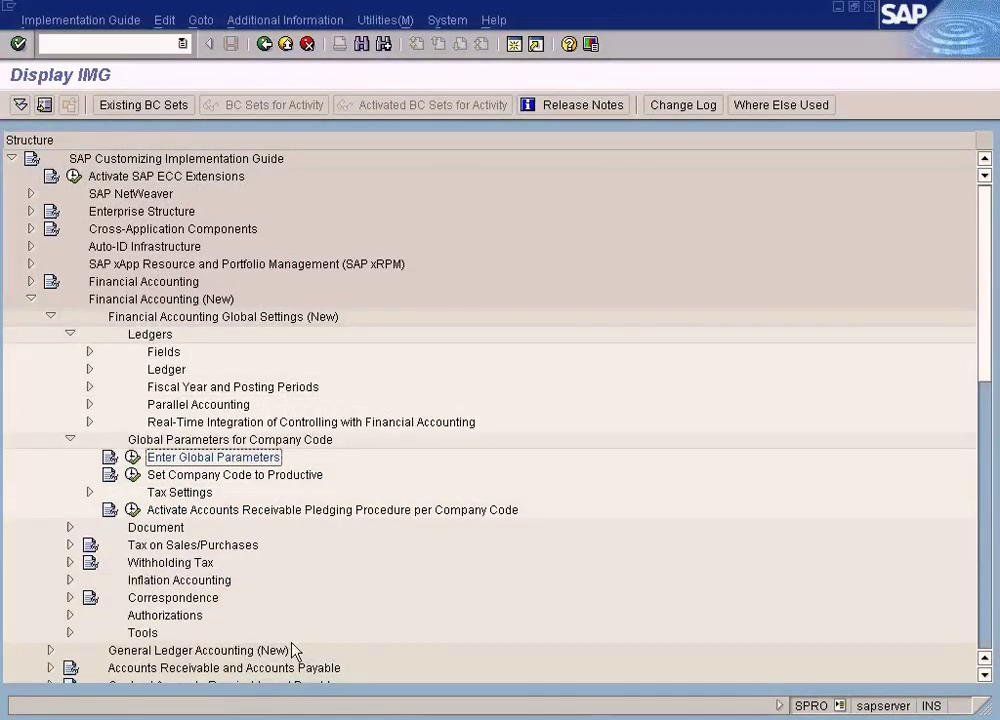
pyautogui.hotkey('alt', 'Tab')
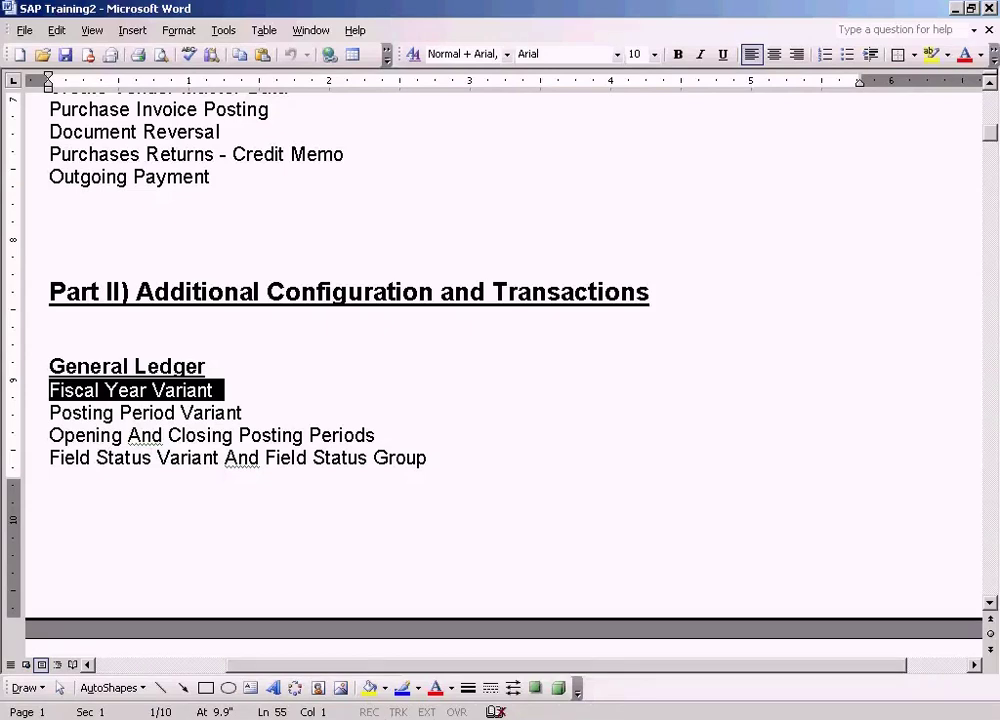
pyautogui.click(290, 718)
pyautogui.click(291, 677)
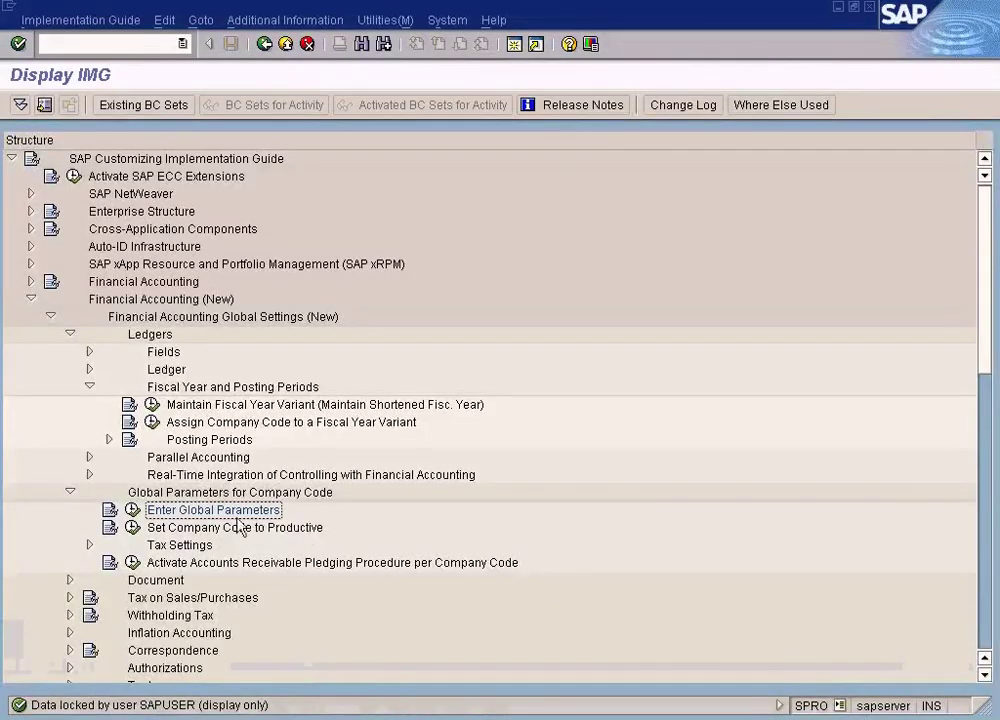
pyautogui.click(152, 405)
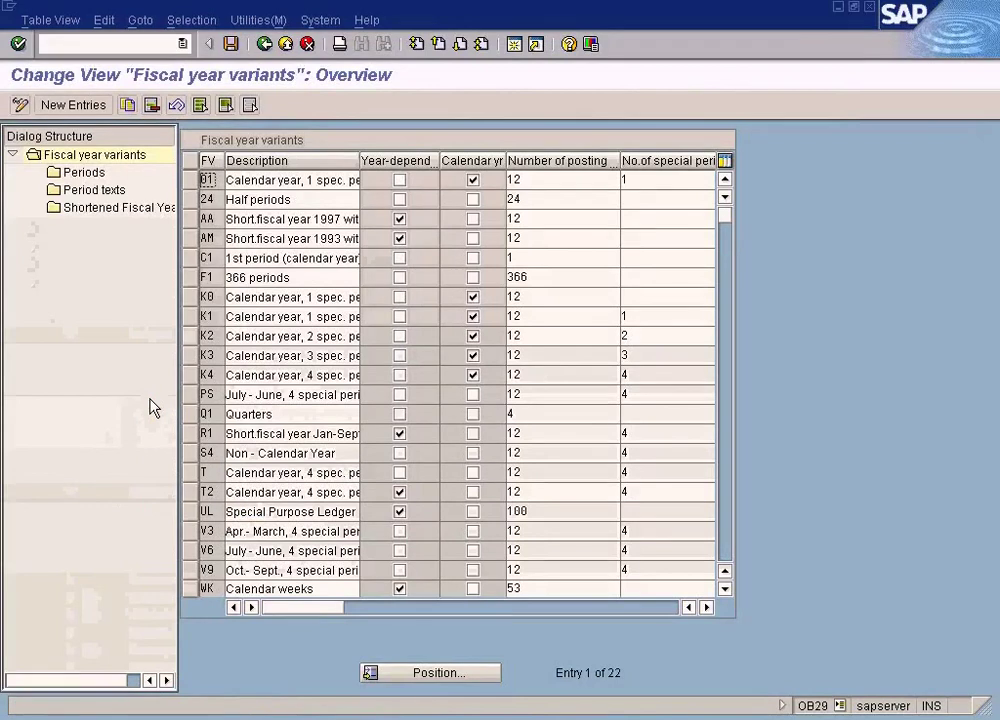
# Step: Open the Periods view of fiscal year variant S4, Non - Calendar Year
pyautogui.click(285, 453)
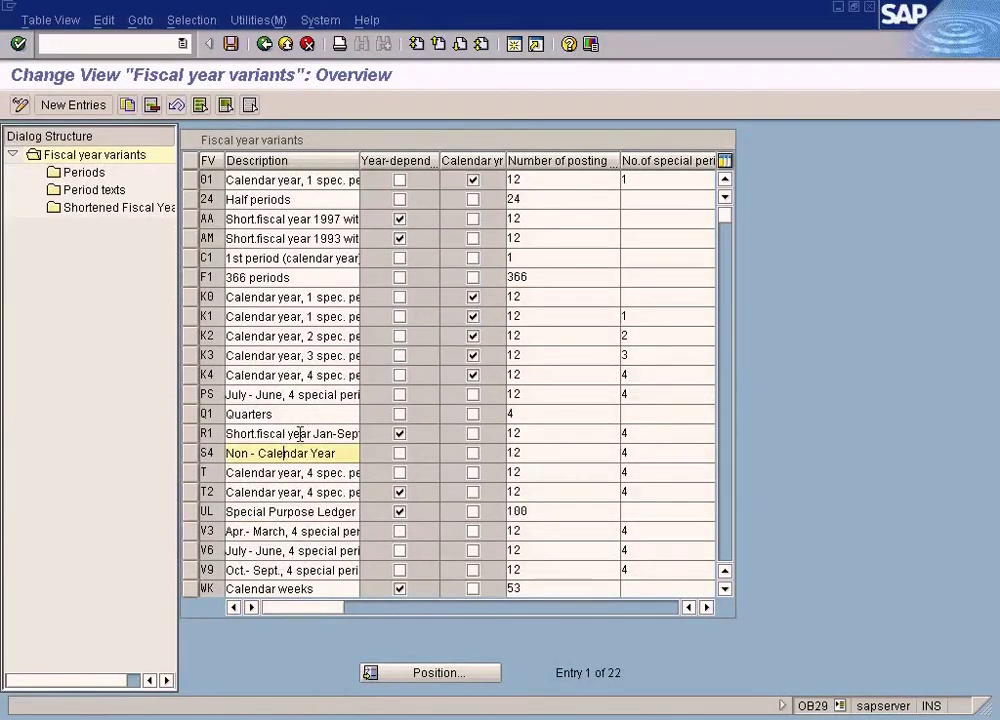
pyautogui.moveTo(341, 453); pyautogui.dragTo(228, 452)
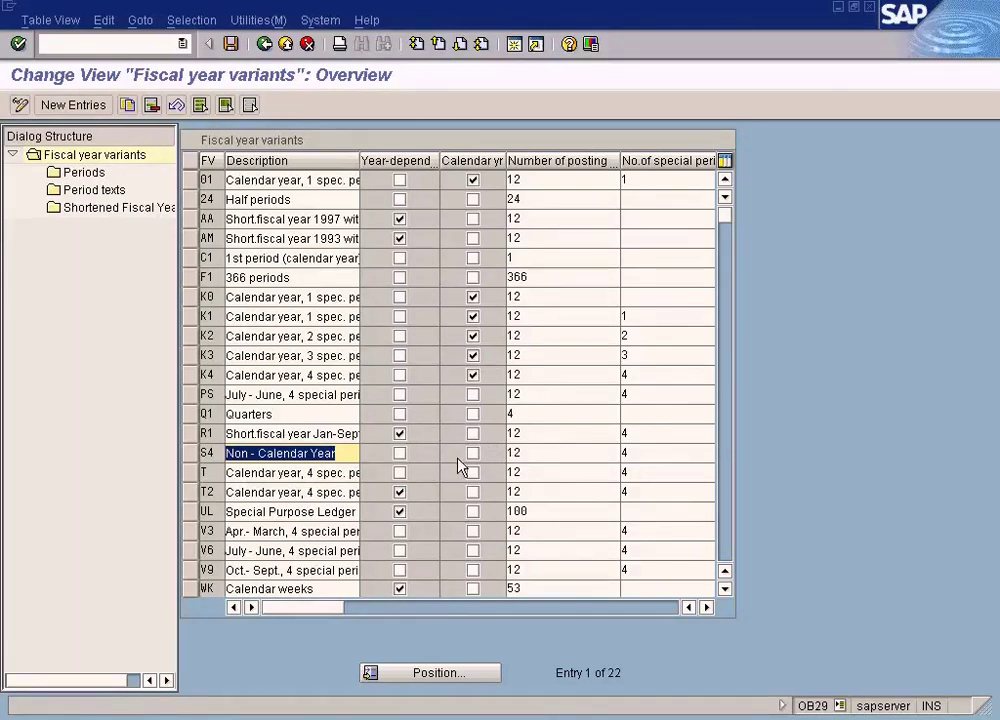
pyautogui.click(190, 453)
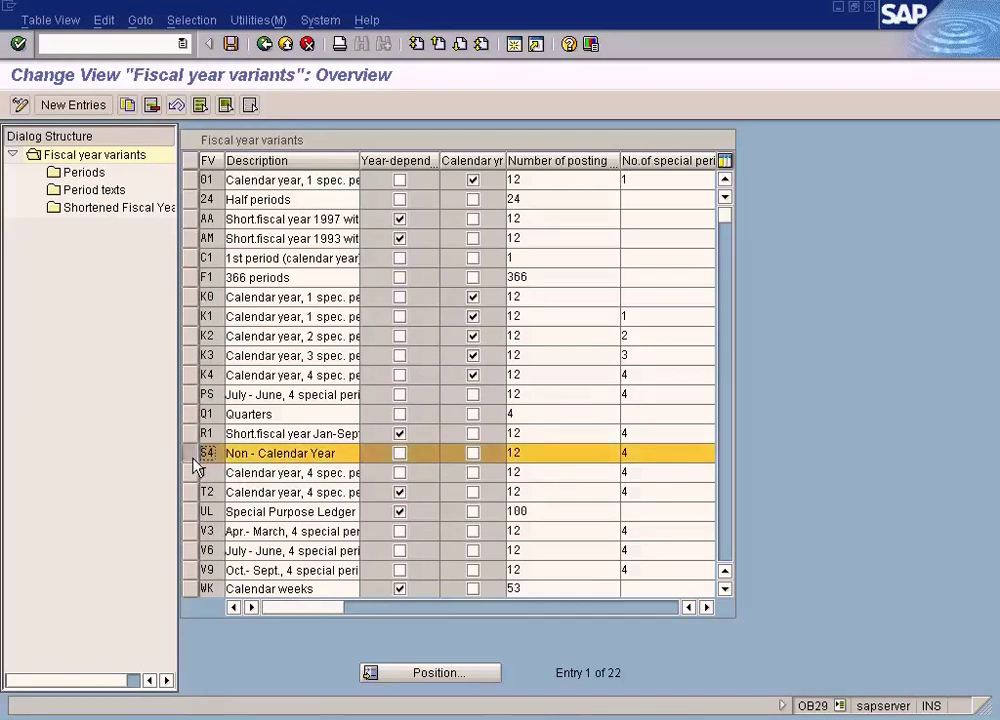
pyautogui.click(84, 173)
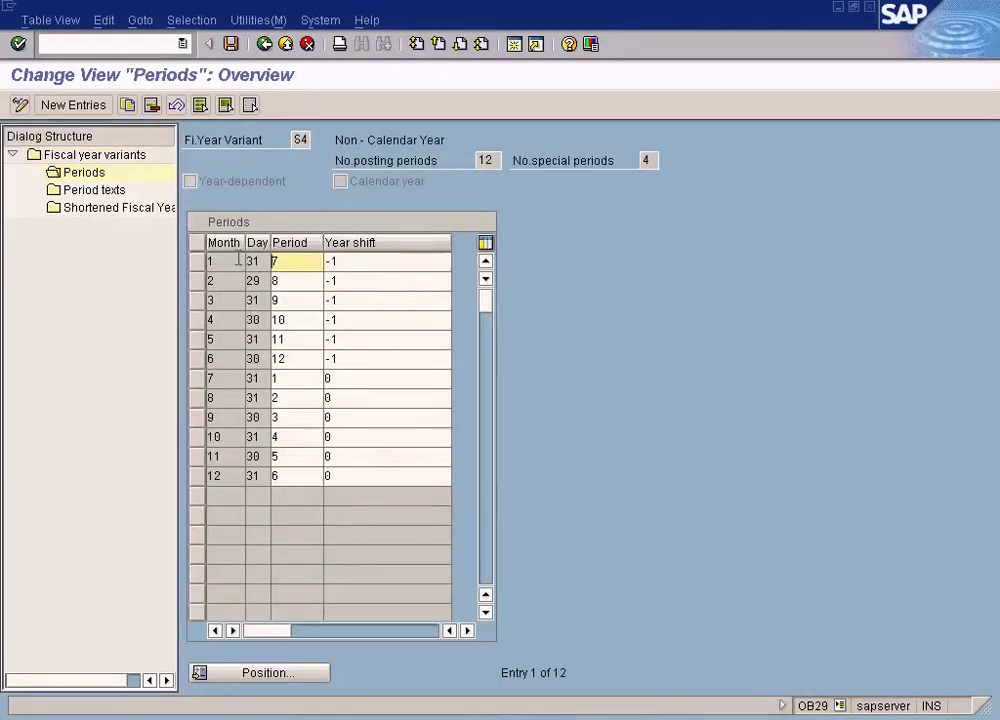
# Step: Review the Period and Year shift assignments of variant S4 and return to the fiscal year variants overview
pyautogui.click(277, 261)
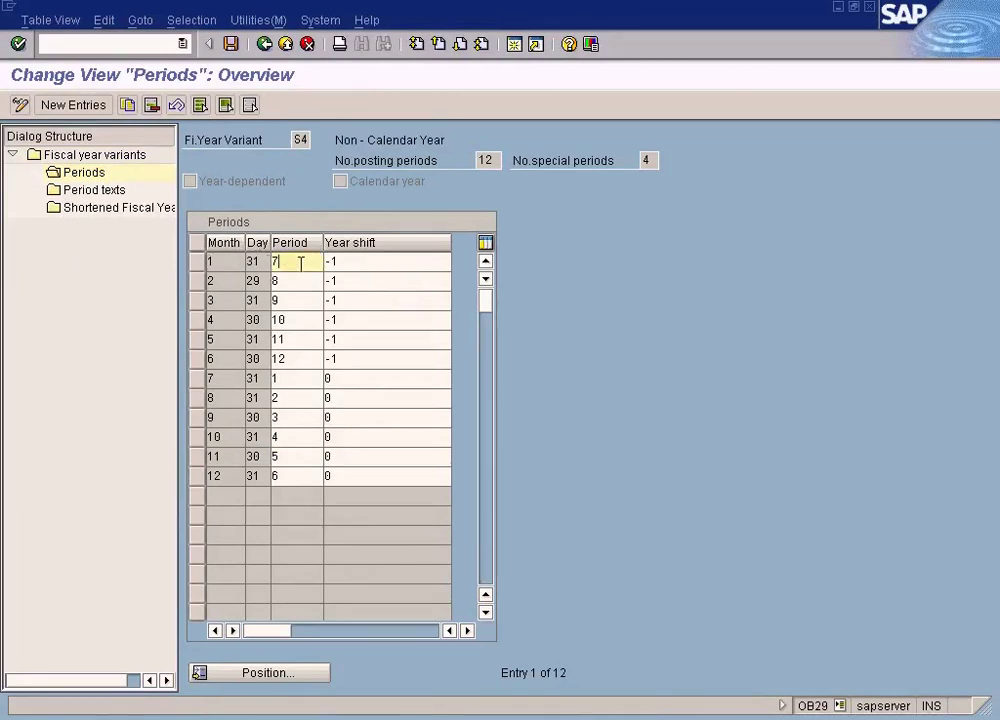
pyautogui.click(297, 356)
pyautogui.click(290, 380)
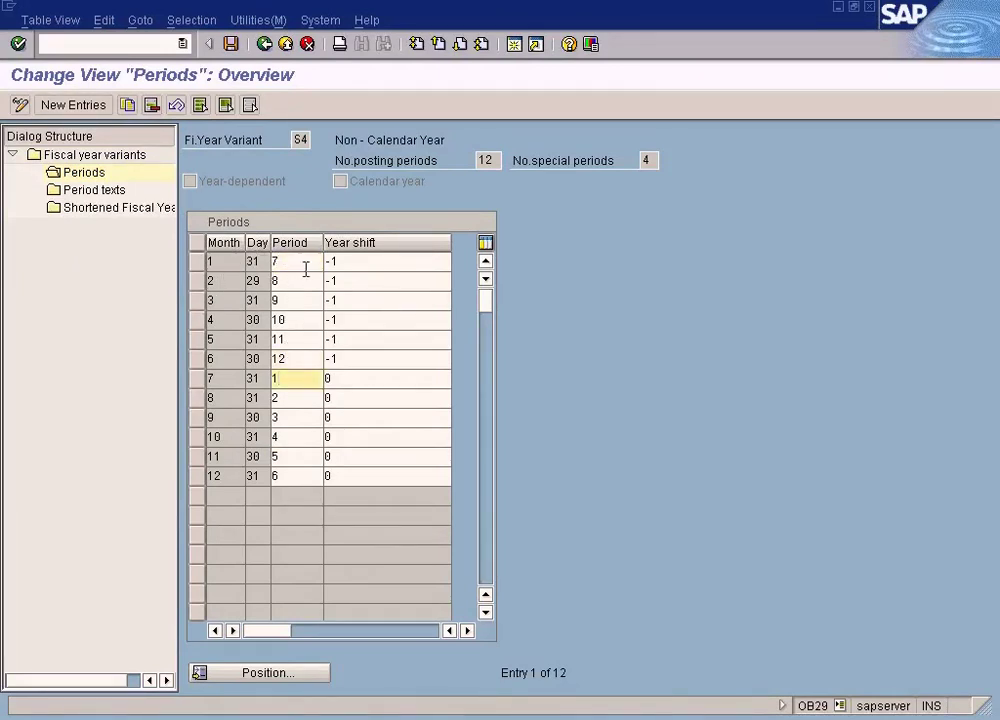
pyautogui.click(364, 263)
pyautogui.click(360, 300)
pyautogui.click(355, 356)
pyautogui.click(356, 292)
pyautogui.click(356, 280)
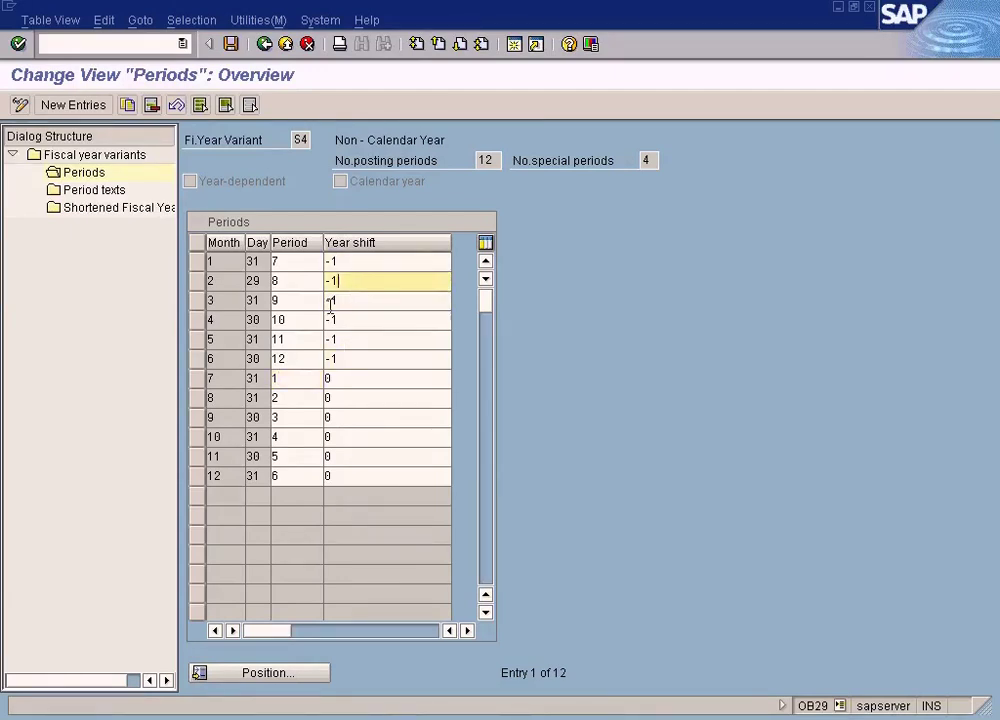
pyautogui.click(265, 45)
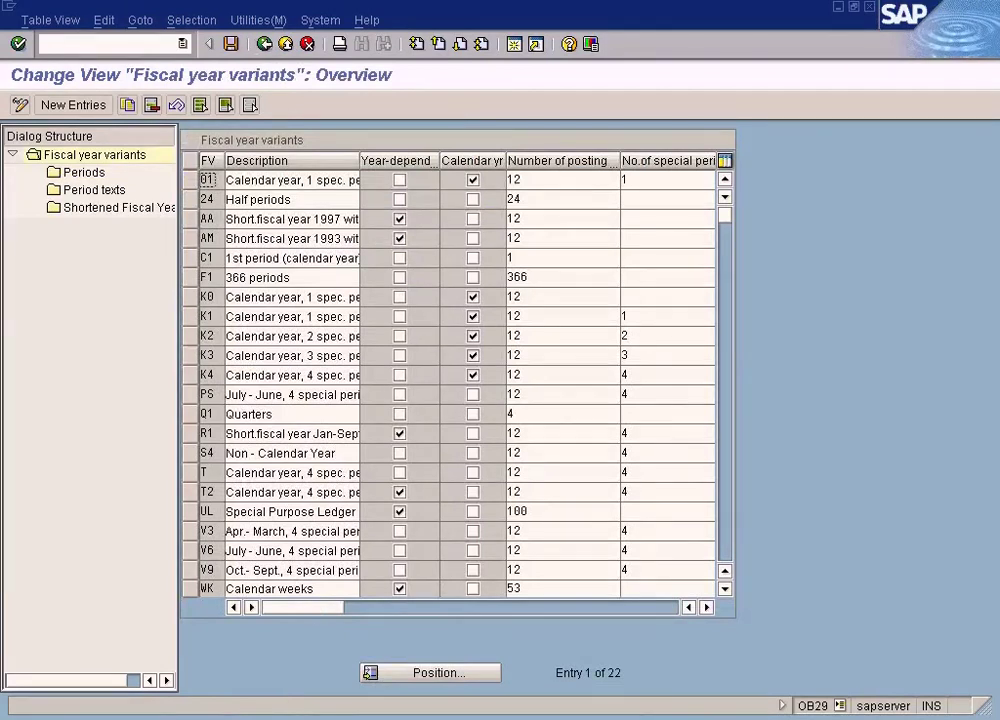
# Step: Open Enter Global Parameters in the other Display IMG session and check the Fiscal Year Variant of company code TES2
pyautogui.click(283, 716)
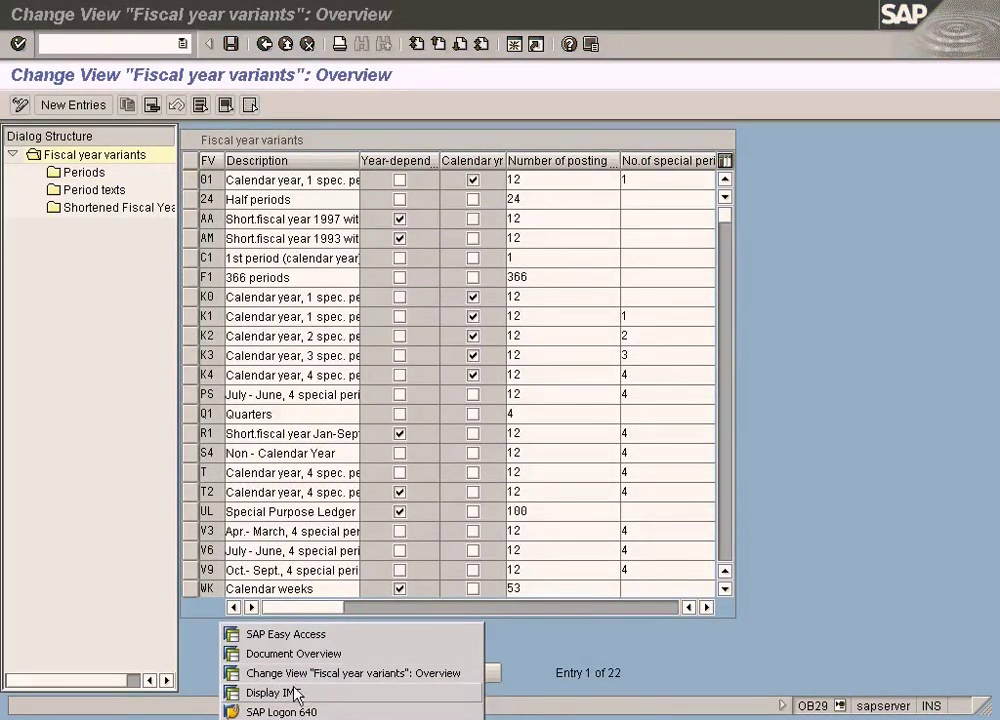
pyautogui.click(295, 693)
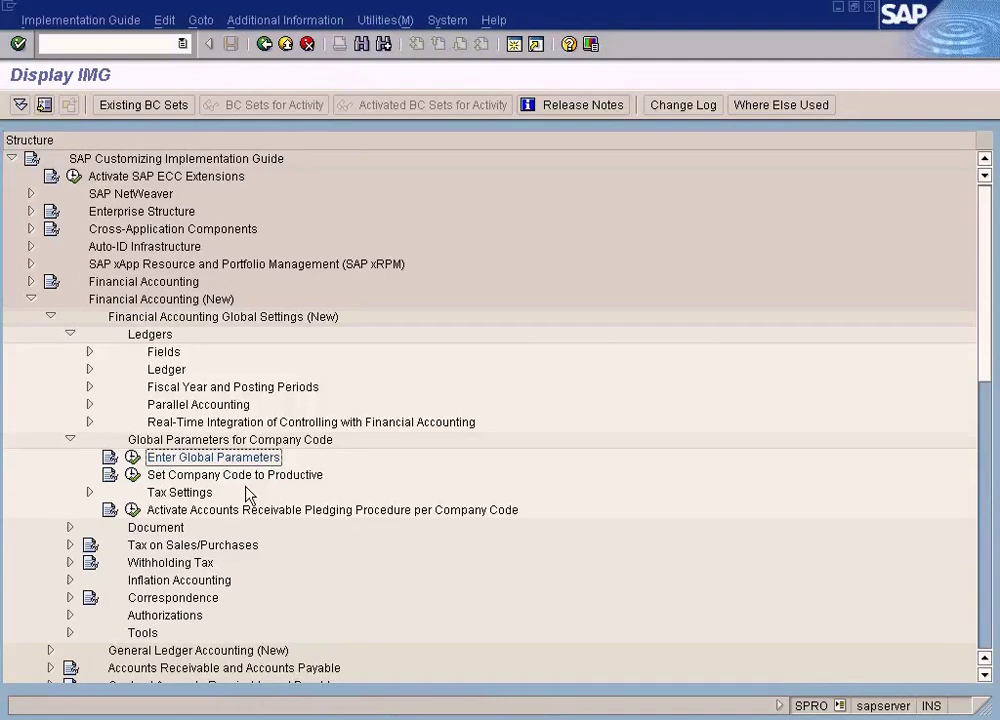
pyautogui.click(132, 457)
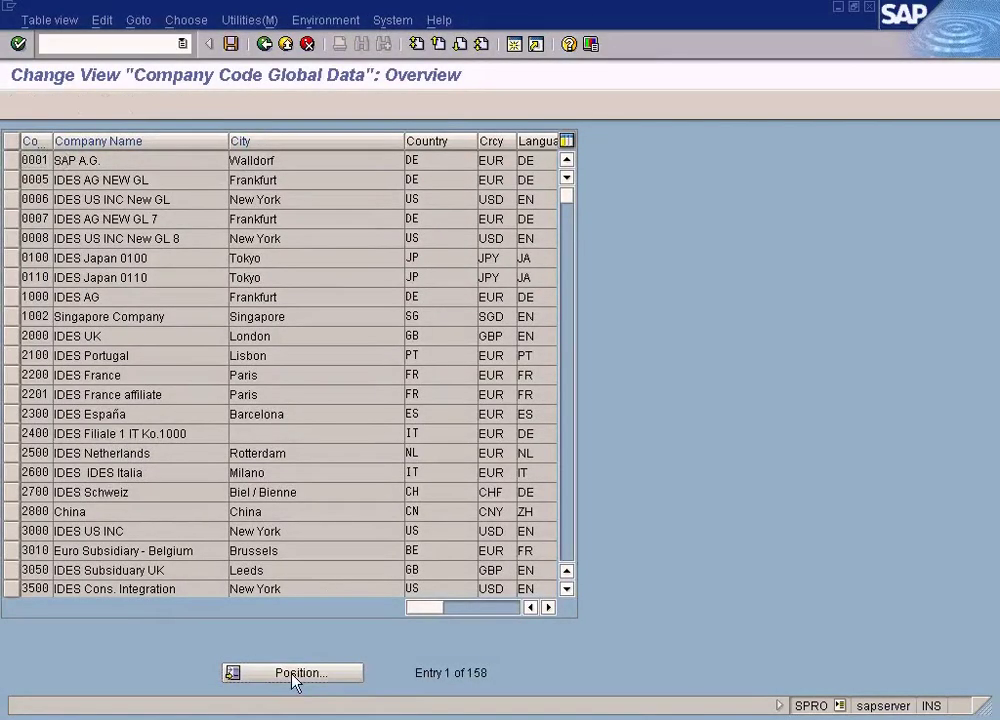
pyautogui.click(292, 677)
pyautogui.write('TES2')
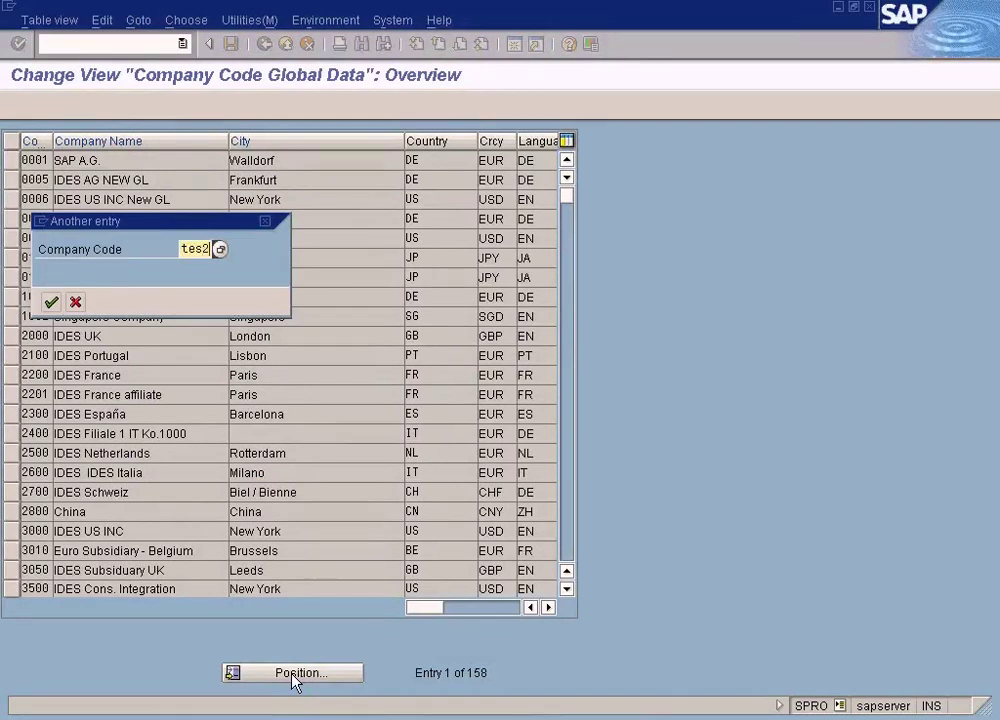
pyautogui.press('Return')
pyautogui.doubleClick(339, 160)
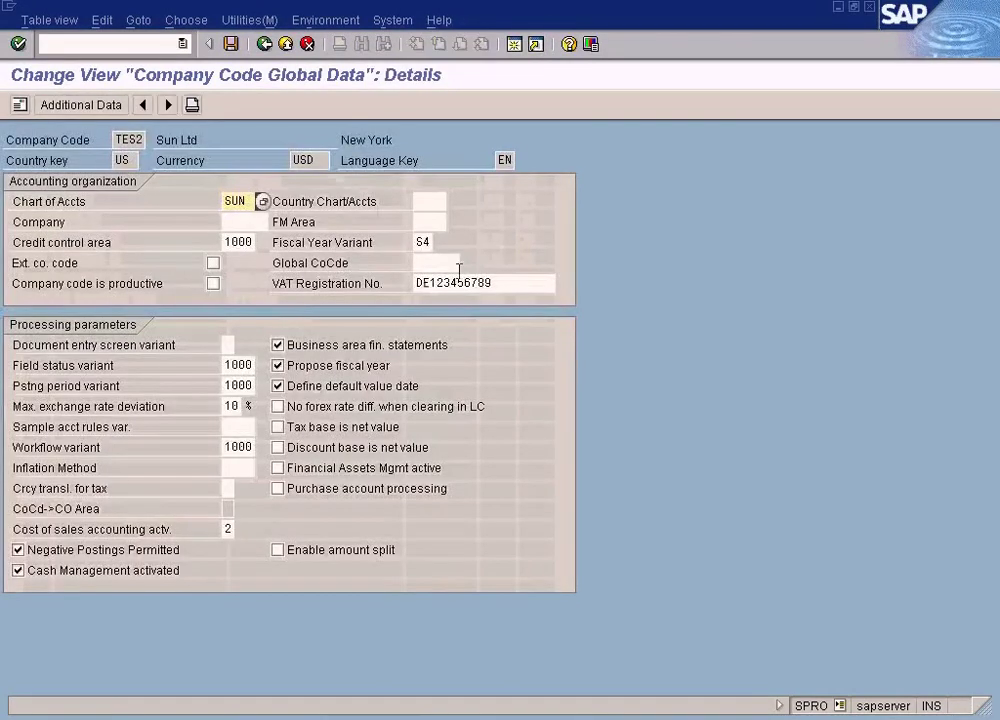
pyautogui.click(426, 242)
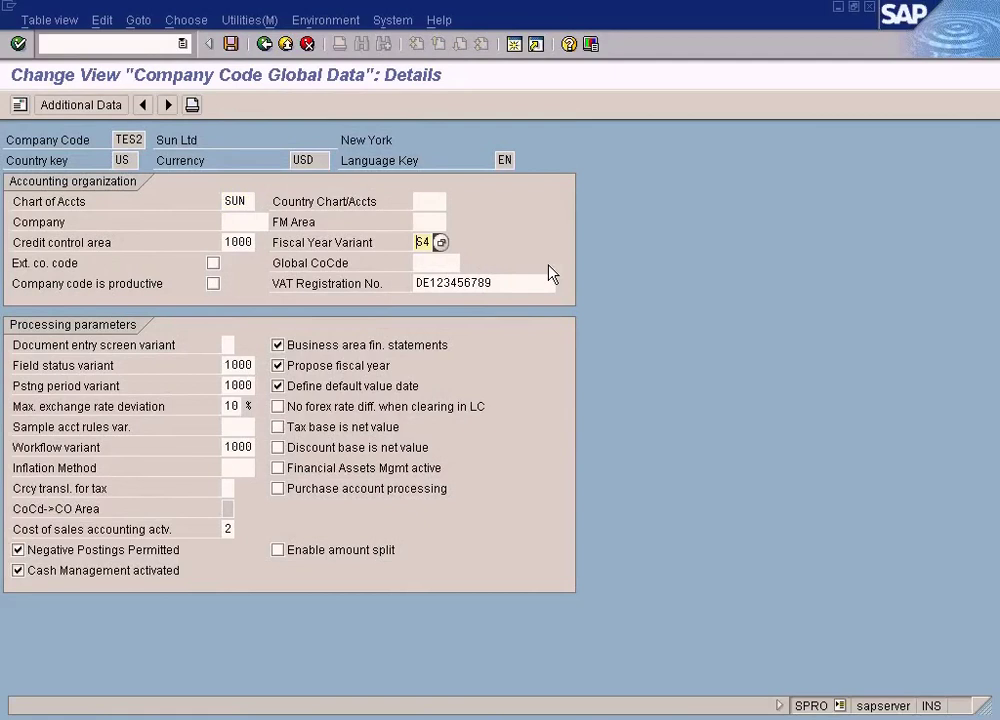
# Step: Return to the company code overview and open the global data of company code SUN to check its Fiscal Year Variant
pyautogui.click(265, 44)
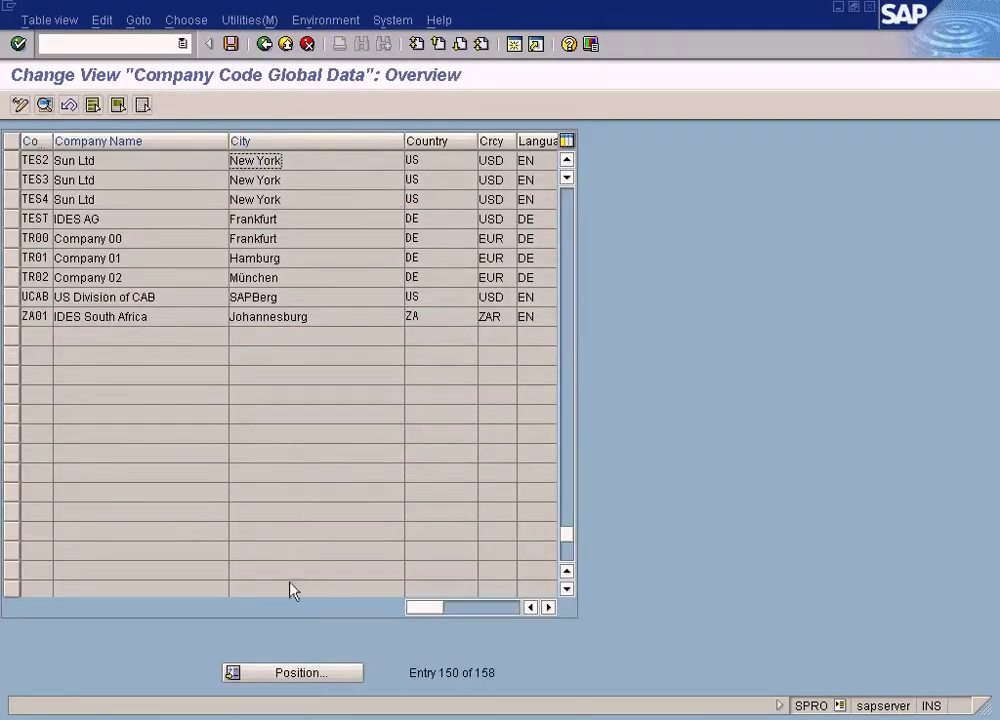
pyautogui.click(297, 684)
pyautogui.write('sun')
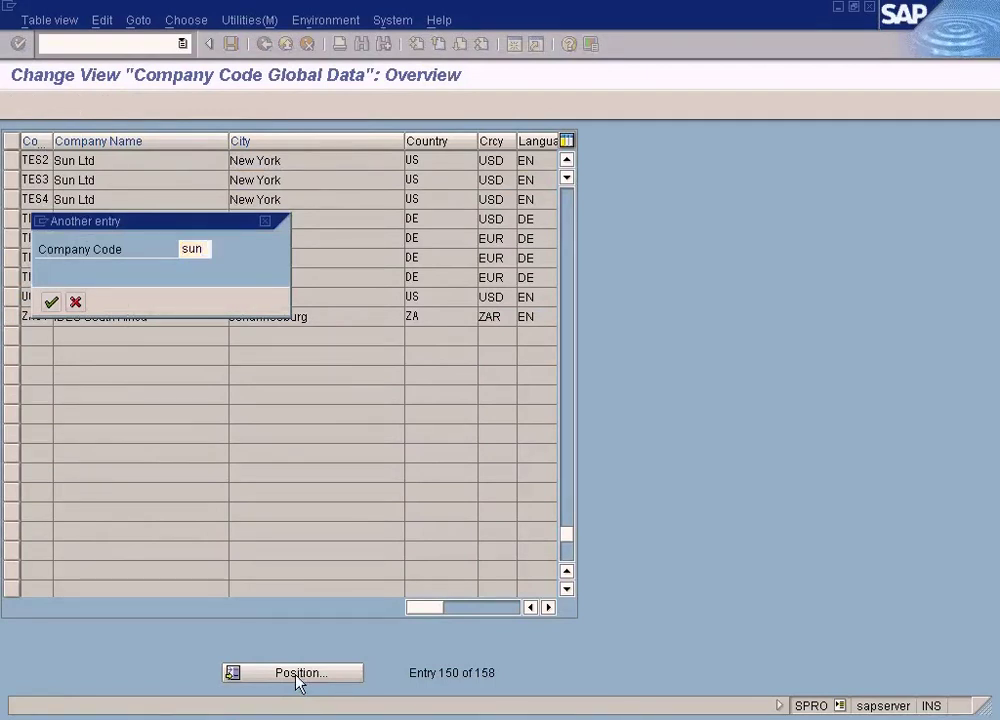
pyautogui.press('Return')
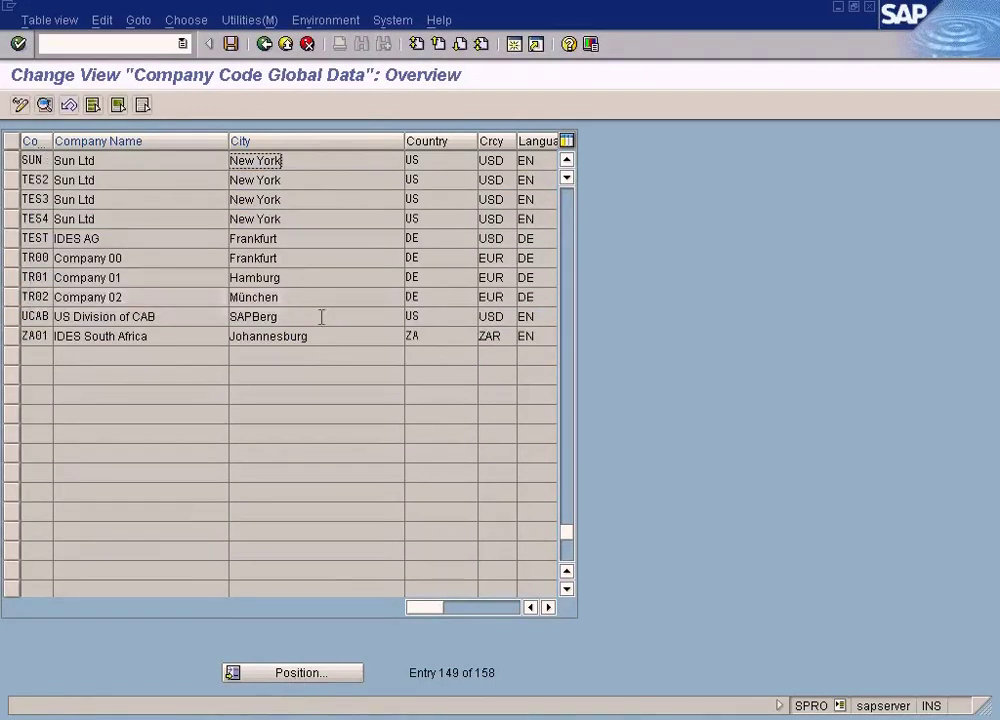
pyautogui.doubleClick(316, 161)
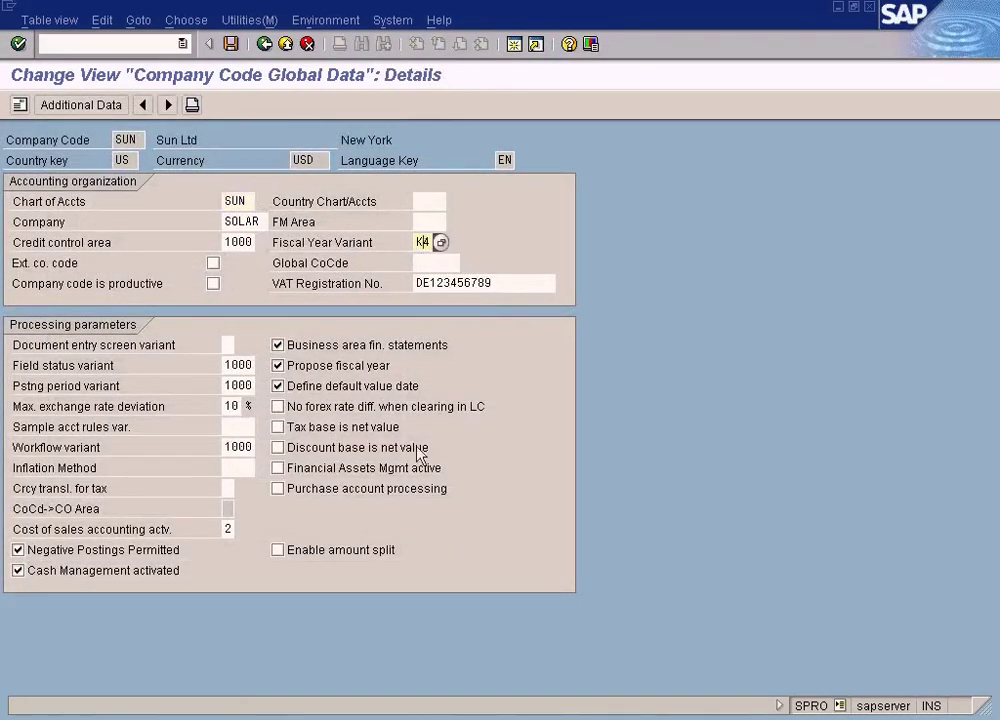
# Step: Try to open the periods of fiscal year variant K4, read the information message, and return to the implementation guide
pyautogui.click(285, 718)
pyautogui.click(284, 678)
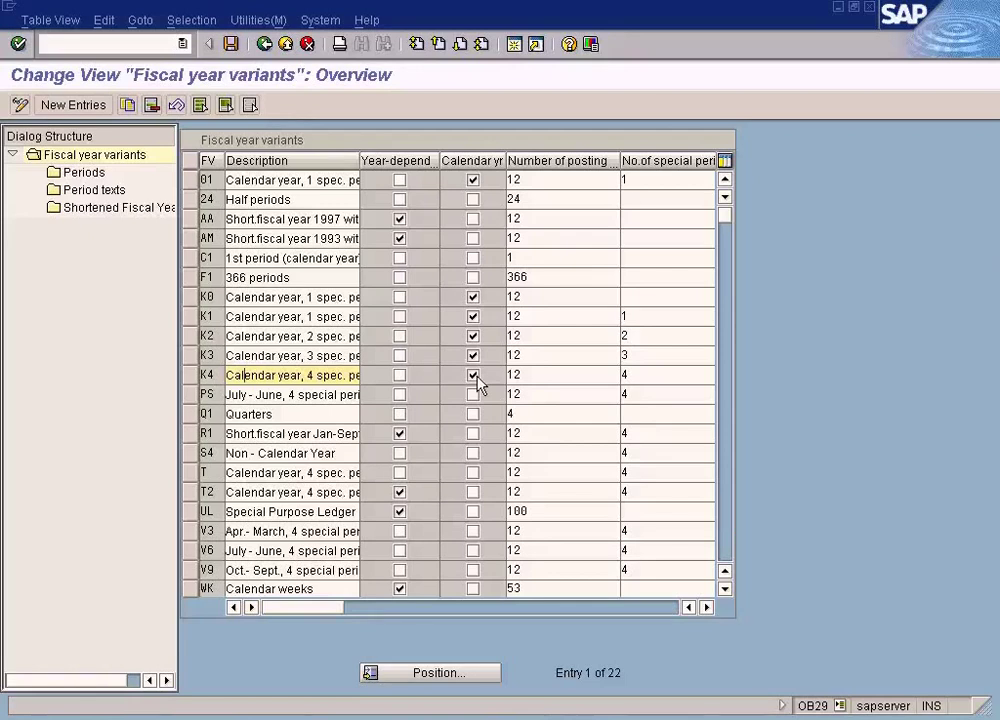
pyautogui.click(189, 376)
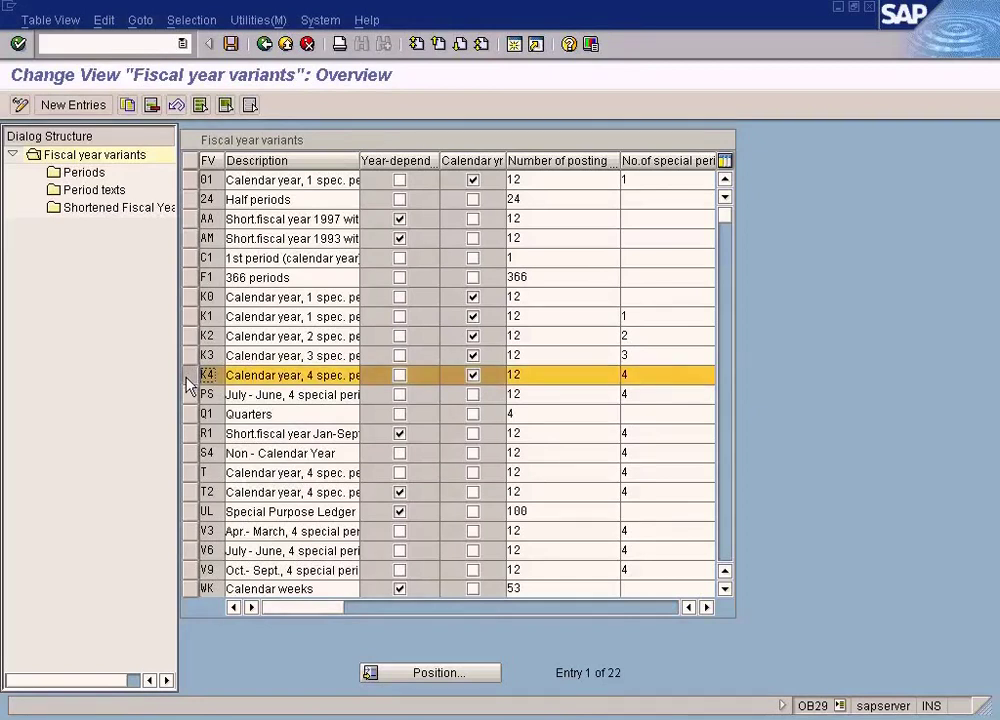
pyautogui.doubleClick(94, 174)
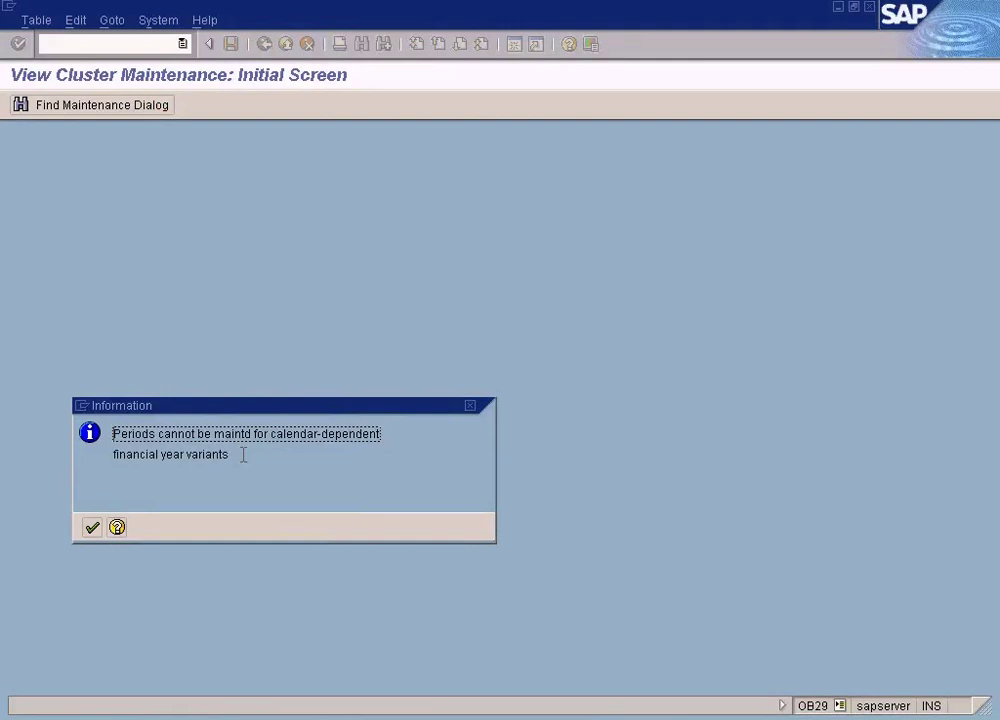
pyautogui.moveTo(243, 456); pyautogui.dragTo(78, 431)
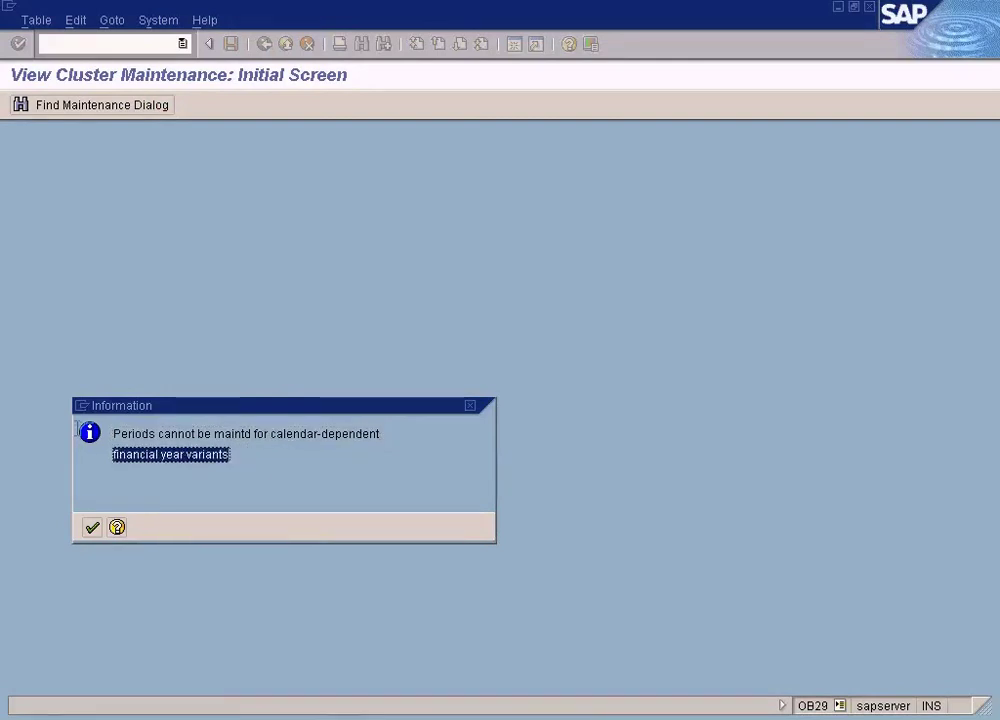
pyautogui.click(93, 526)
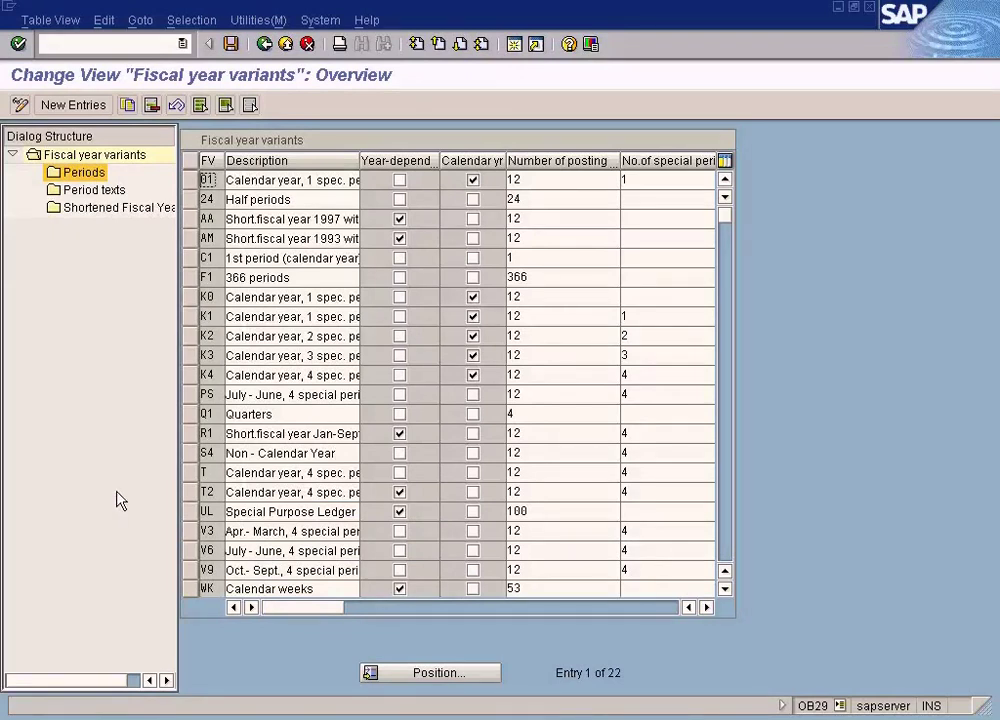
pyautogui.click(286, 46)
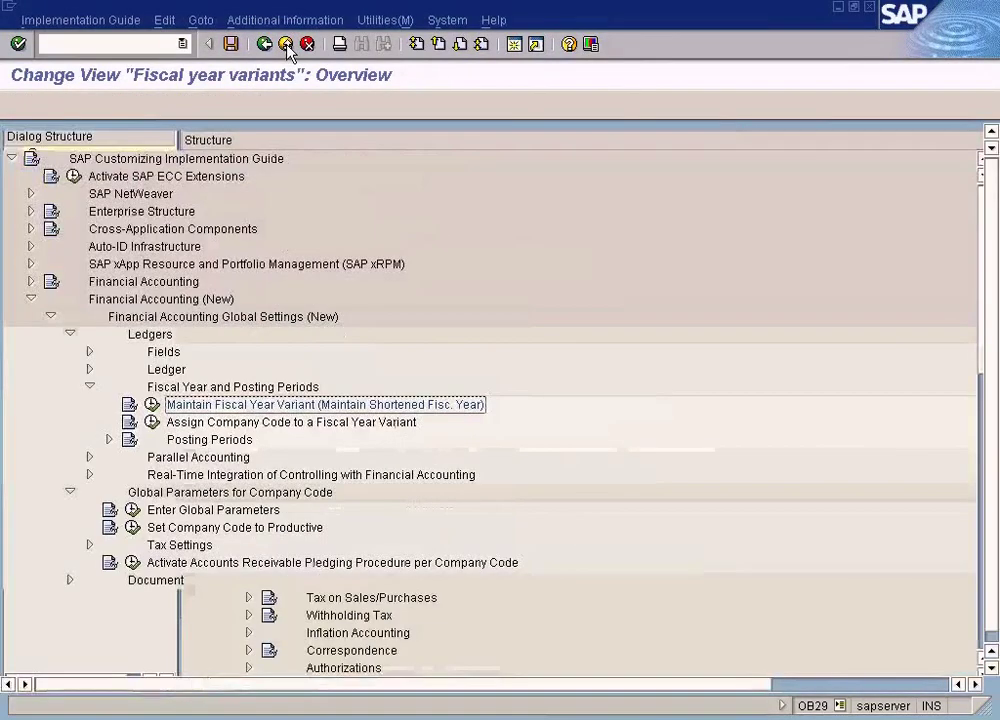
pyautogui.click(735, 718)
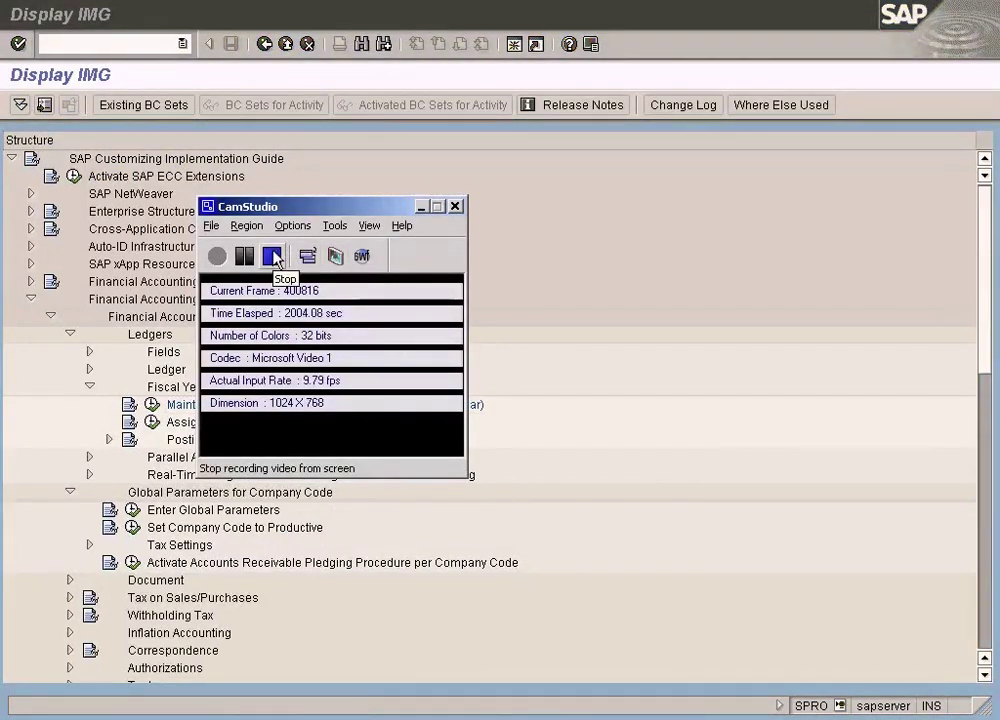
pyautogui.click(273, 257)
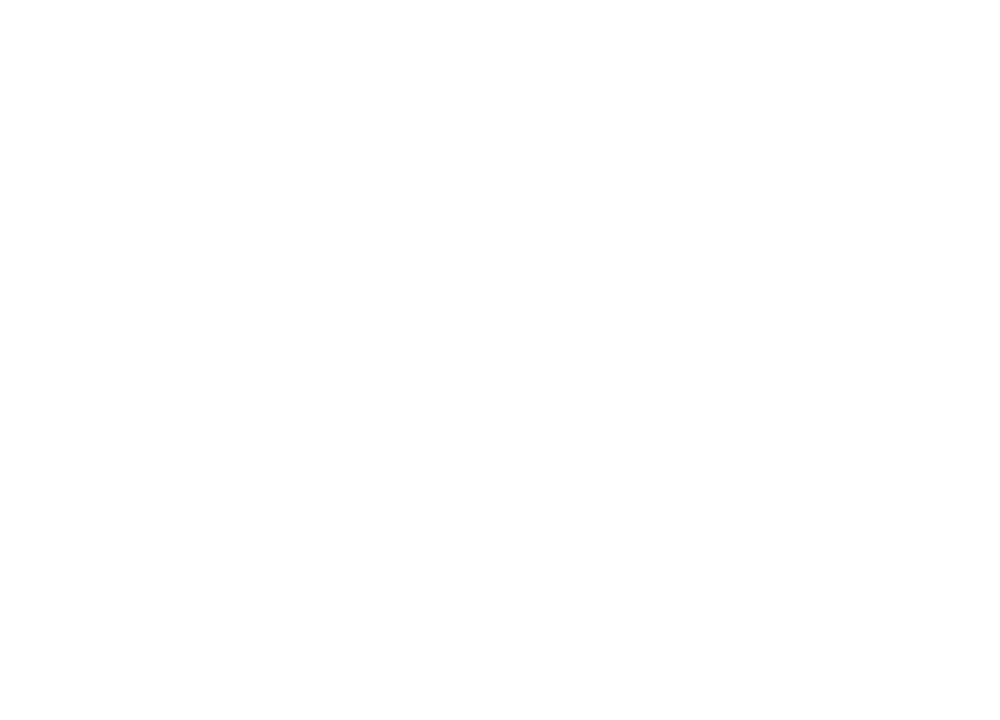